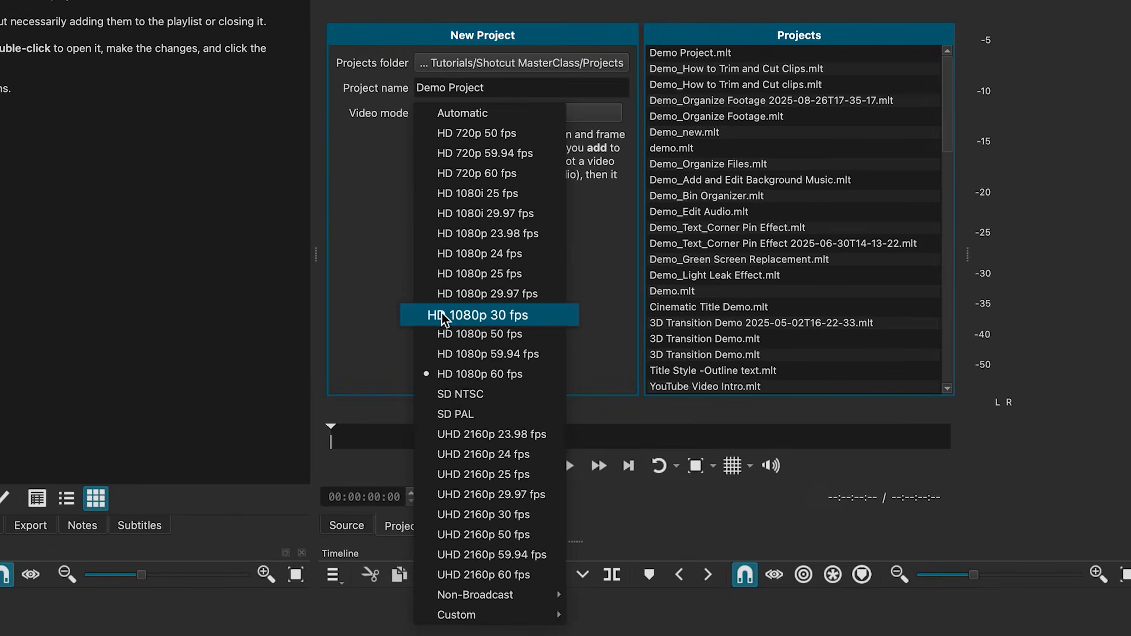
Step: Set the video mode of the new project Demo Project to HD 1080p 30 fps and create the project
click(493, 317)
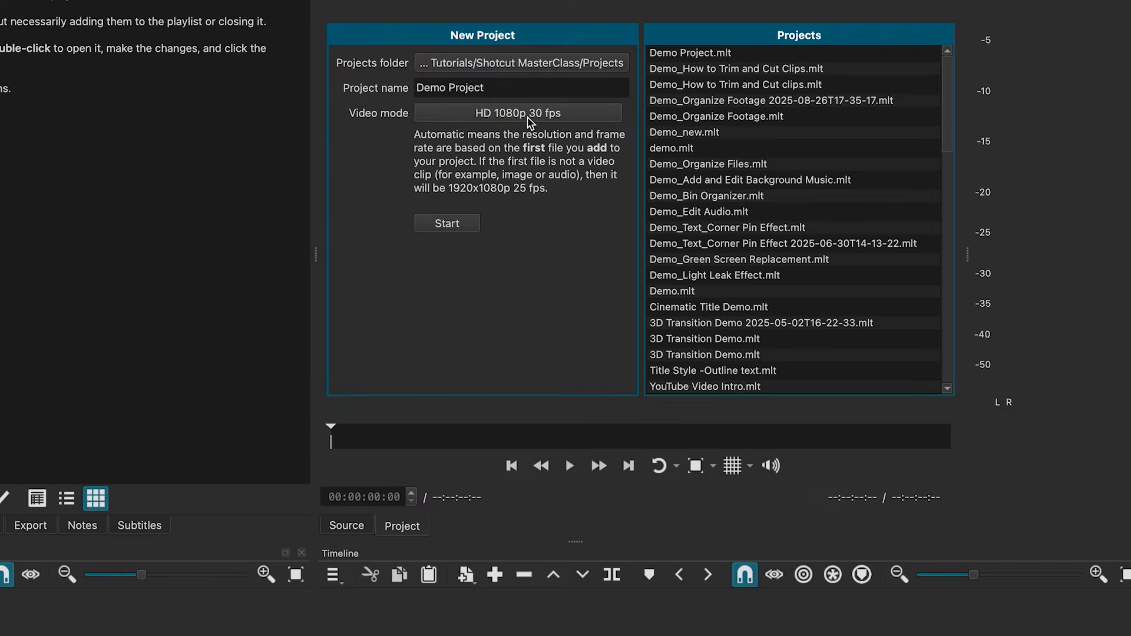
click(450, 226)
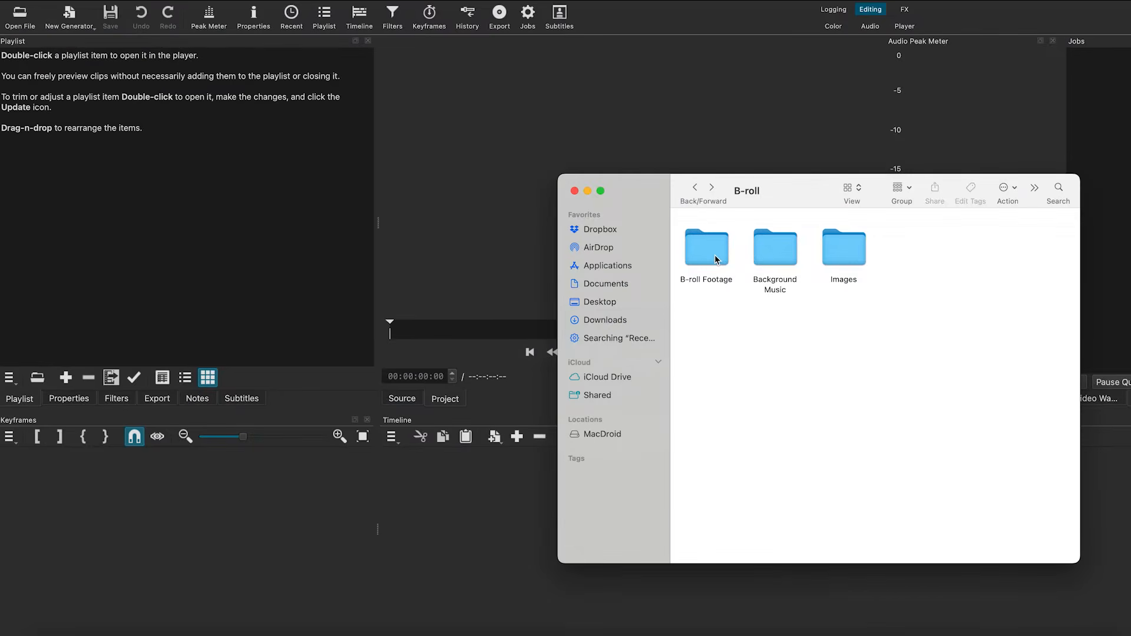
Step: Import all six video clips from the B-roll Footage folder into the playlist
double_click(717, 260)
drag(680, 246, 1037, 429)
drag(792, 250, 280, 202)
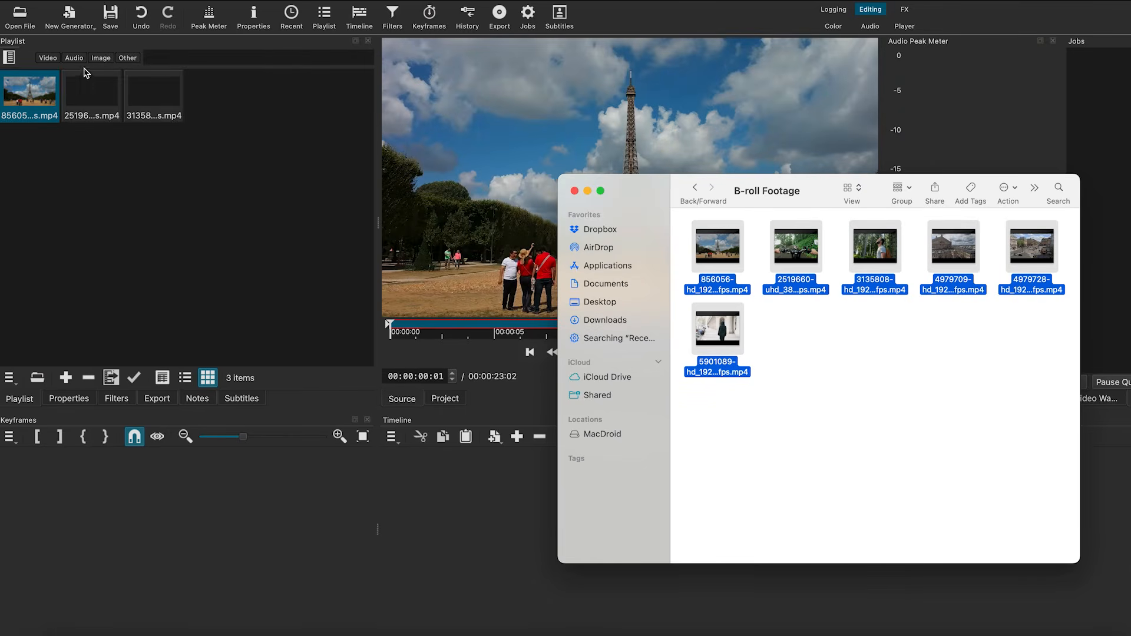
click(325, 202)
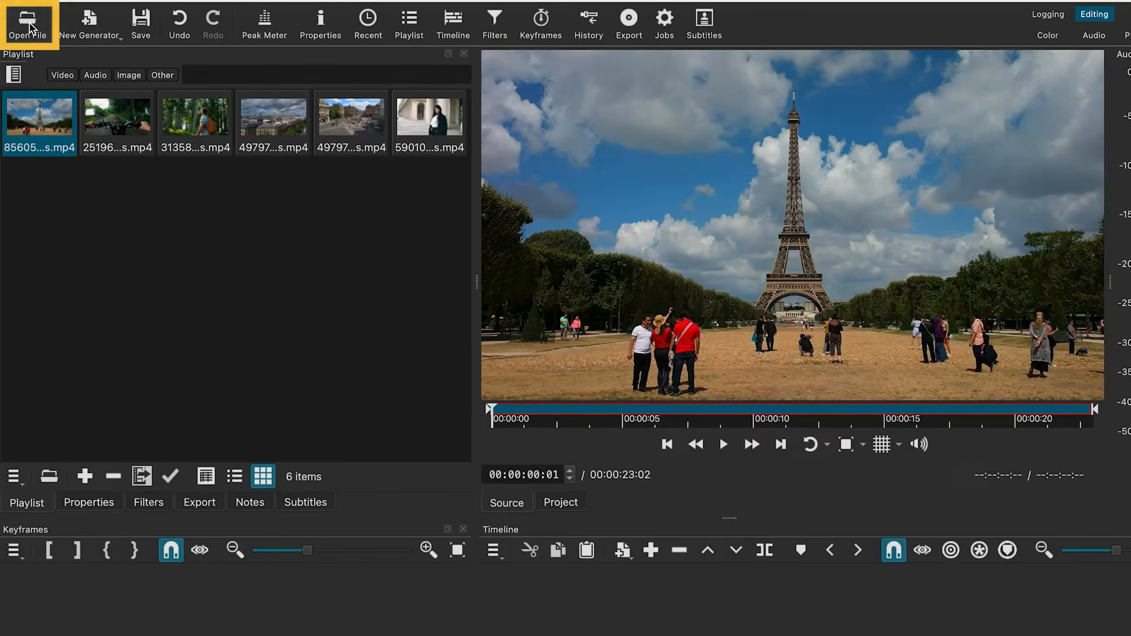
Step: Import Inspiring Muted Guitar.wav and Uplifting Guitar Corporate.wav from the Background Music folder through the file-opening dialog
click(27, 26)
click(848, 94)
click(805, 121)
double_click(558, 182)
double_click(650, 182)
drag(780, 189, 585, 202)
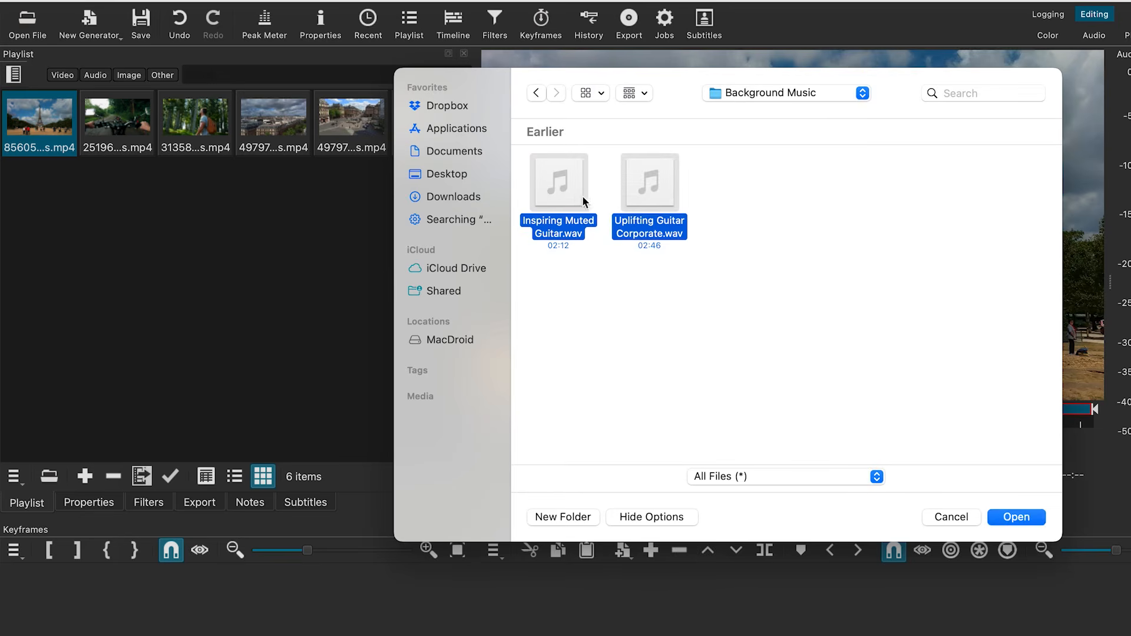
click(1001, 517)
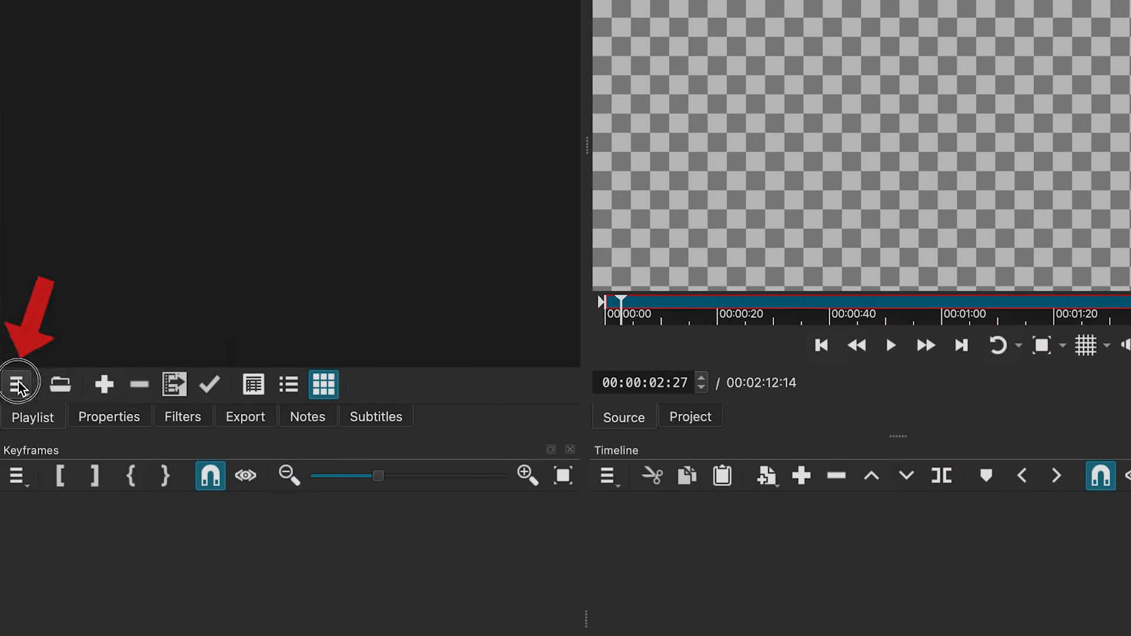
Step: Create a playlist bin named B-roll Footage and open it
click(19, 385)
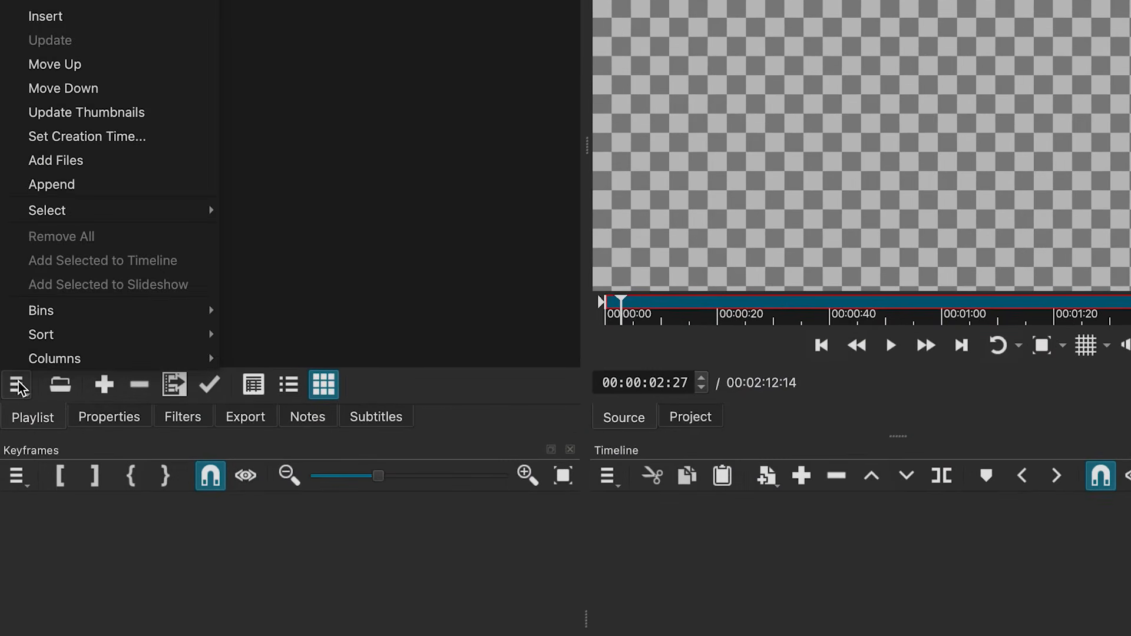
mouse_move(75, 318)
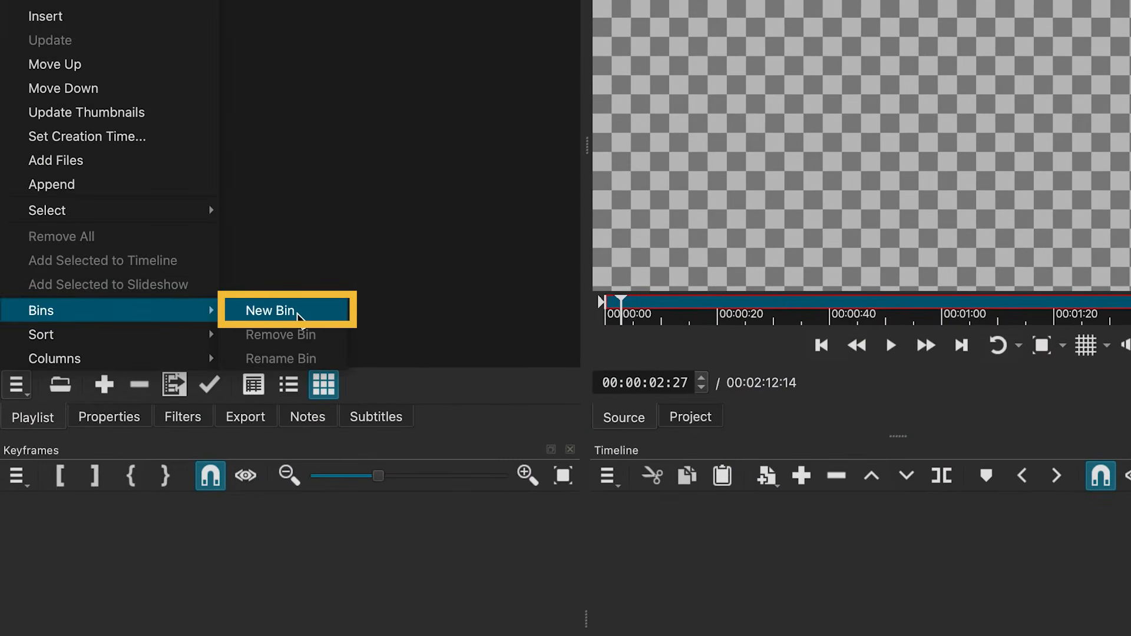
click(292, 312)
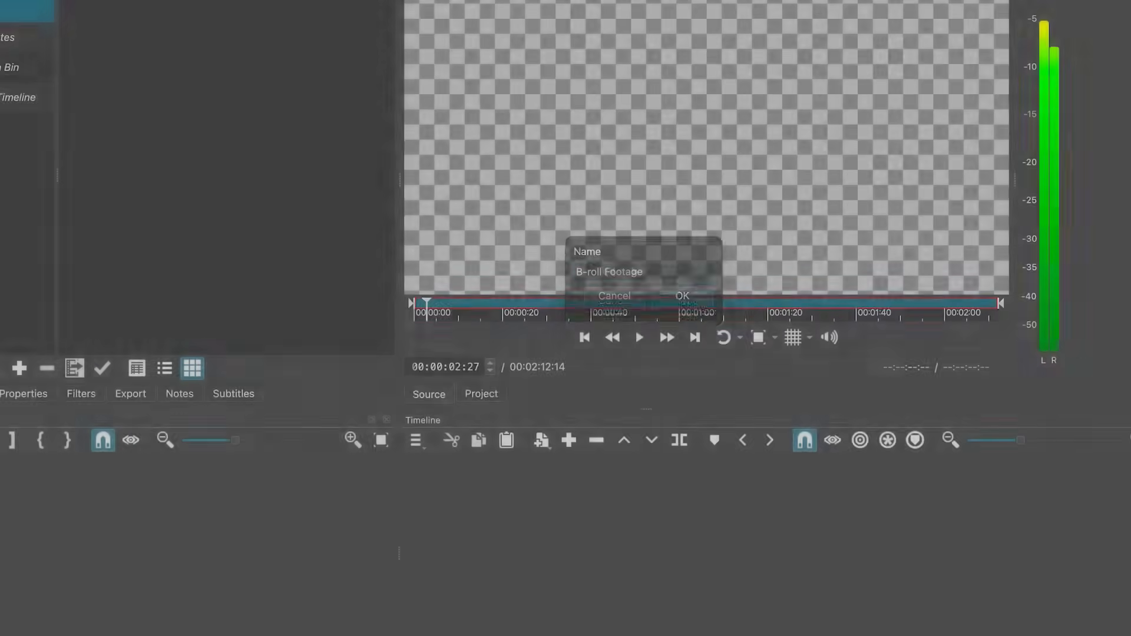
key(Return)
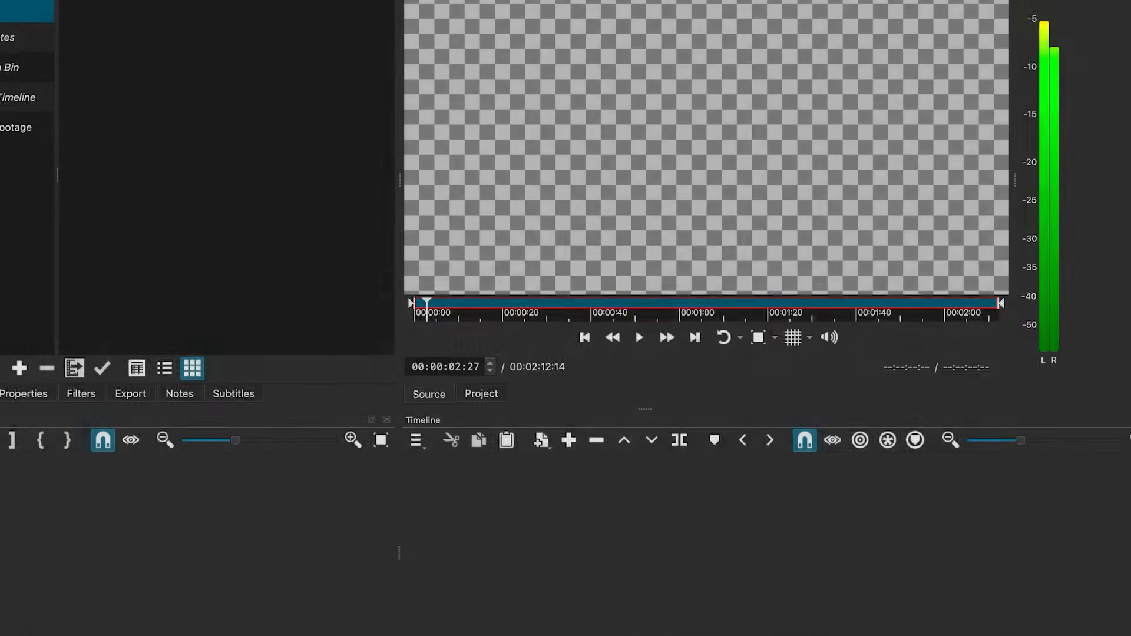
click(46, 186)
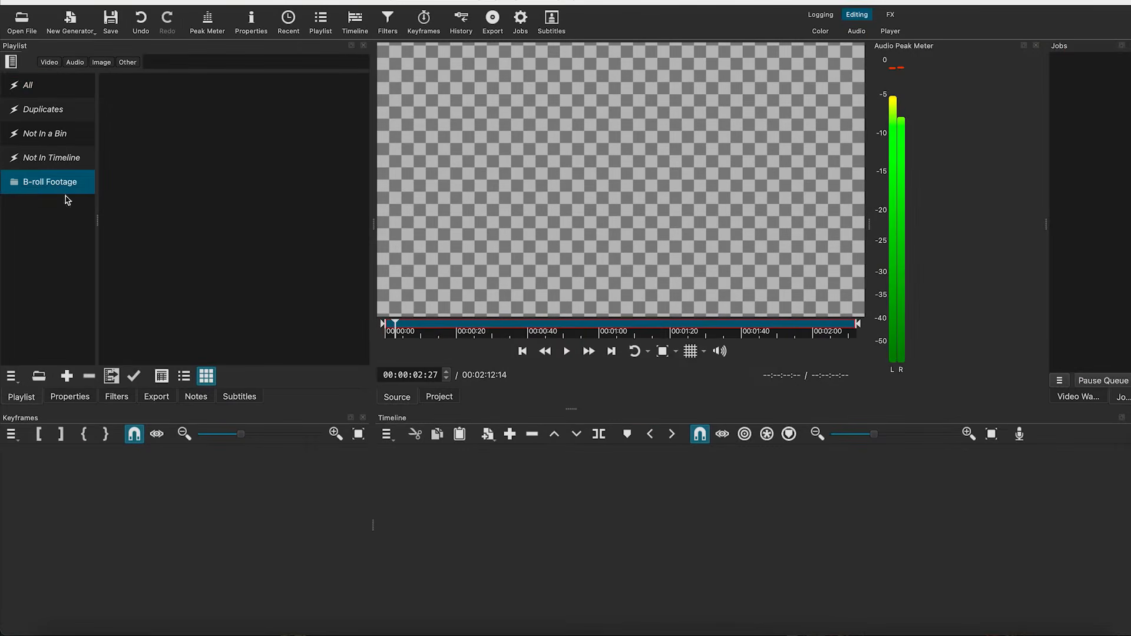
Step: Switch to Finder and add the six B-roll Footage video clips to the B-roll Footage bin
key(super+Tab)
drag(706, 265, 232, 202)
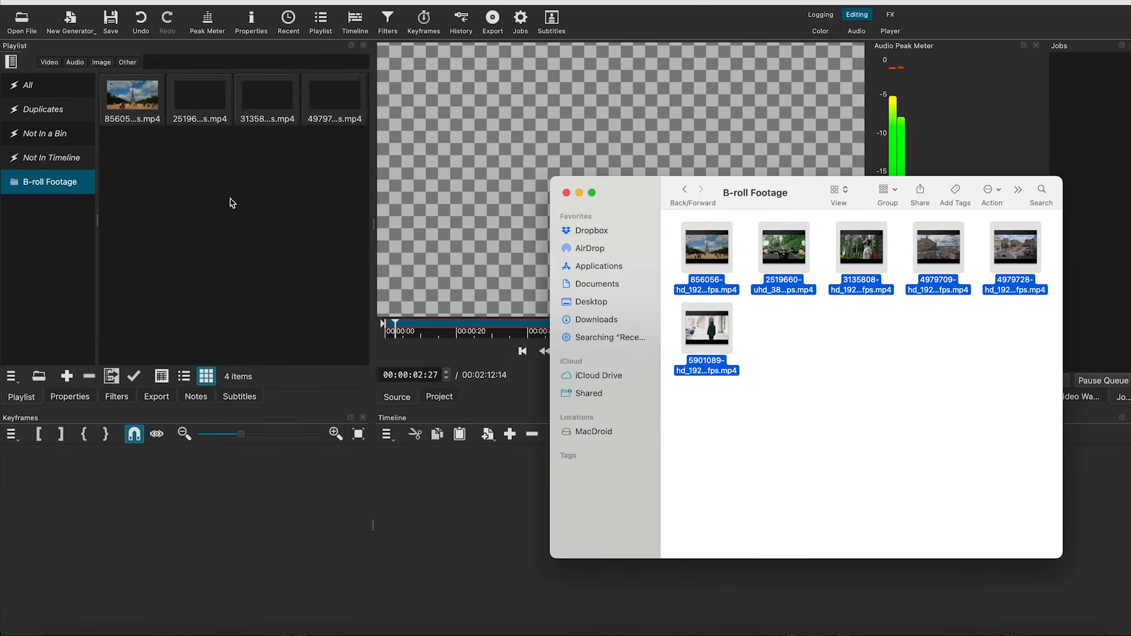
click(235, 213)
Step: Create a second playlist bin named Background Music and open it
click(13, 379)
mouse_move(35, 329)
click(170, 328)
text(Background Mus)
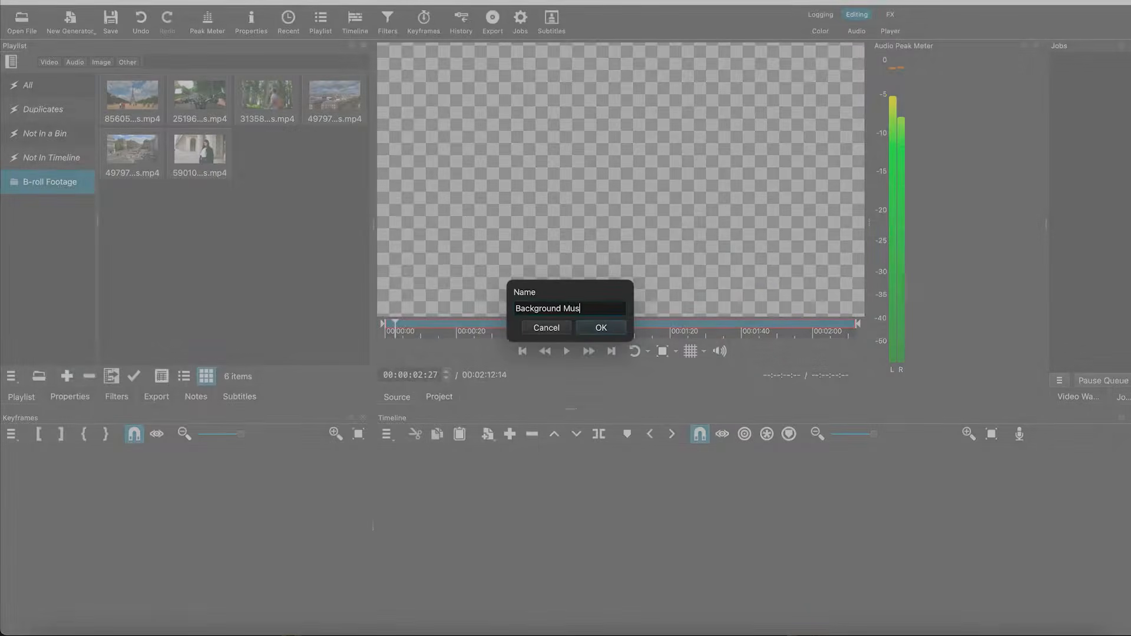
text(ic)
key(Return)
click(45, 209)
Step: Switch to Finder and add both music files from the Background Music folder to the Background Music bin
key(super+Tab)
click(685, 191)
double_click(760, 250)
drag(806, 312, 262, 252)
Step: Create a third playlist bin named Images and open it
click(12, 376)
mouse_move(51, 327)
click(171, 327)
text(Image)
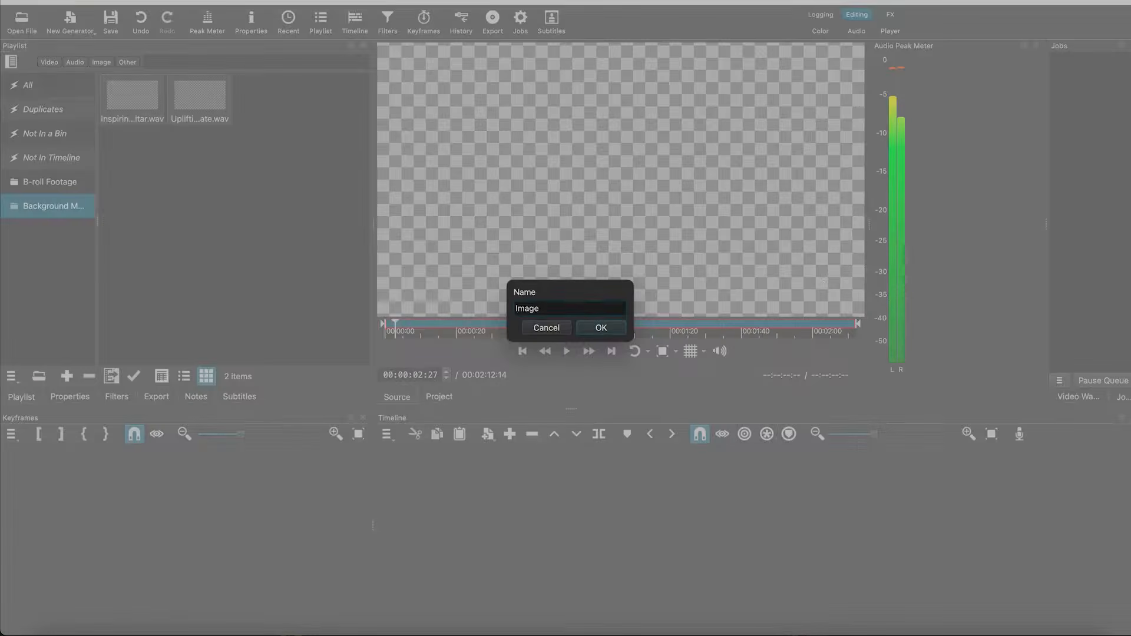
text(s)
key(Return)
click(31, 232)
Step: Switch to Finder and add the four pictures from the Images folder to the Images bin
key(super+Tab)
click(685, 190)
double_click(830, 257)
drag(830, 247, 265, 213)
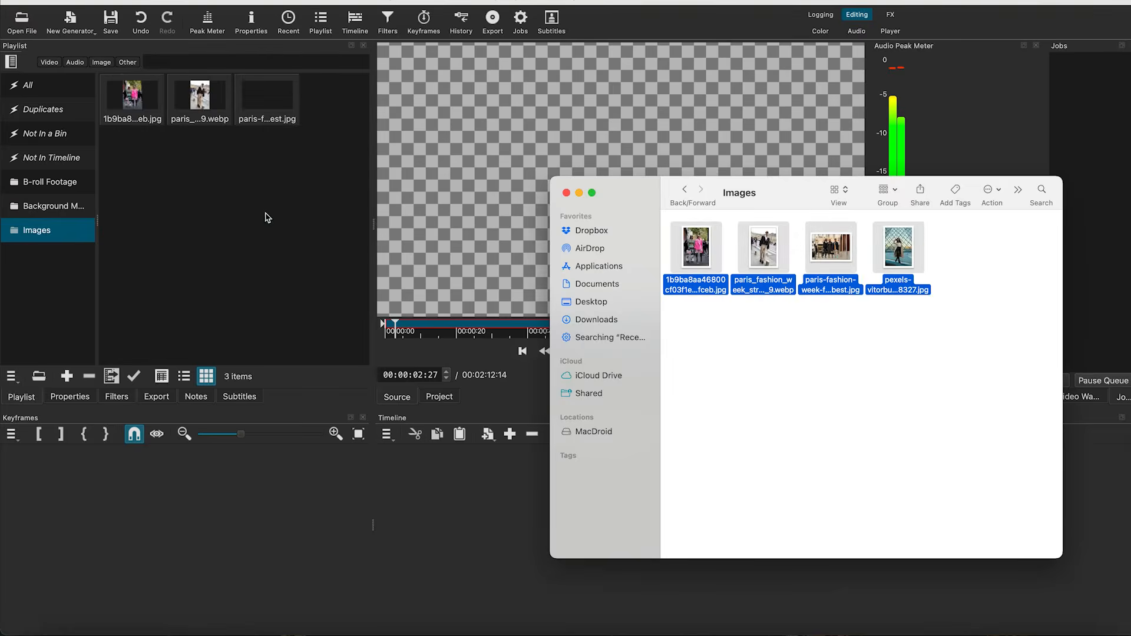
Step: Review the three bins and preview the forest hiker clip from the B-roll Footage bin in the source player
click(50, 182)
click(53, 209)
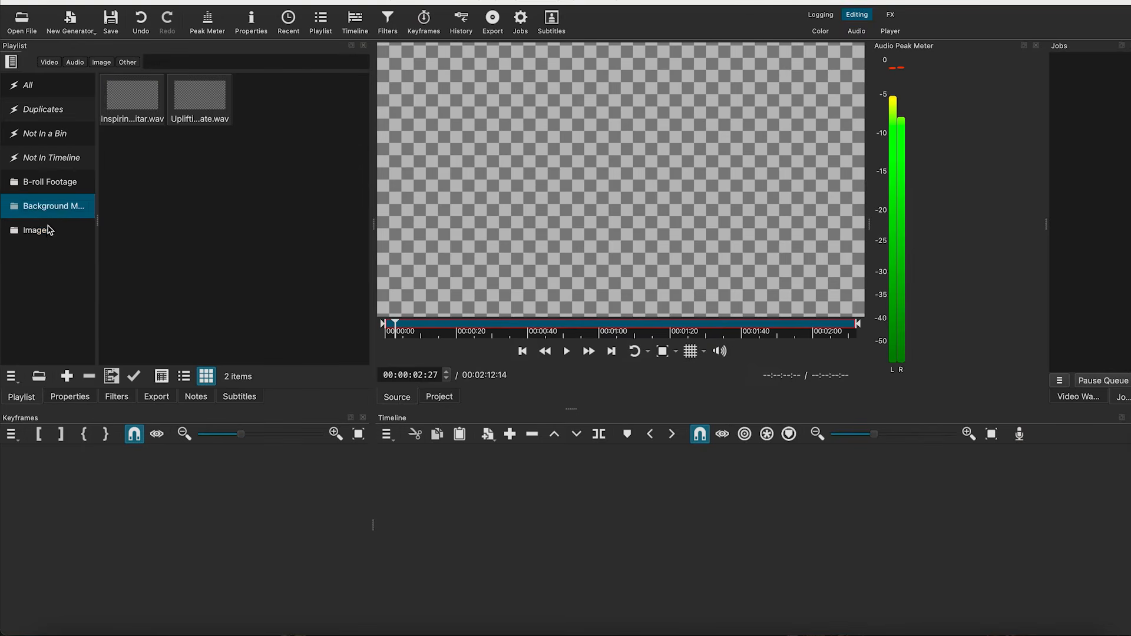
click(47, 232)
click(66, 185)
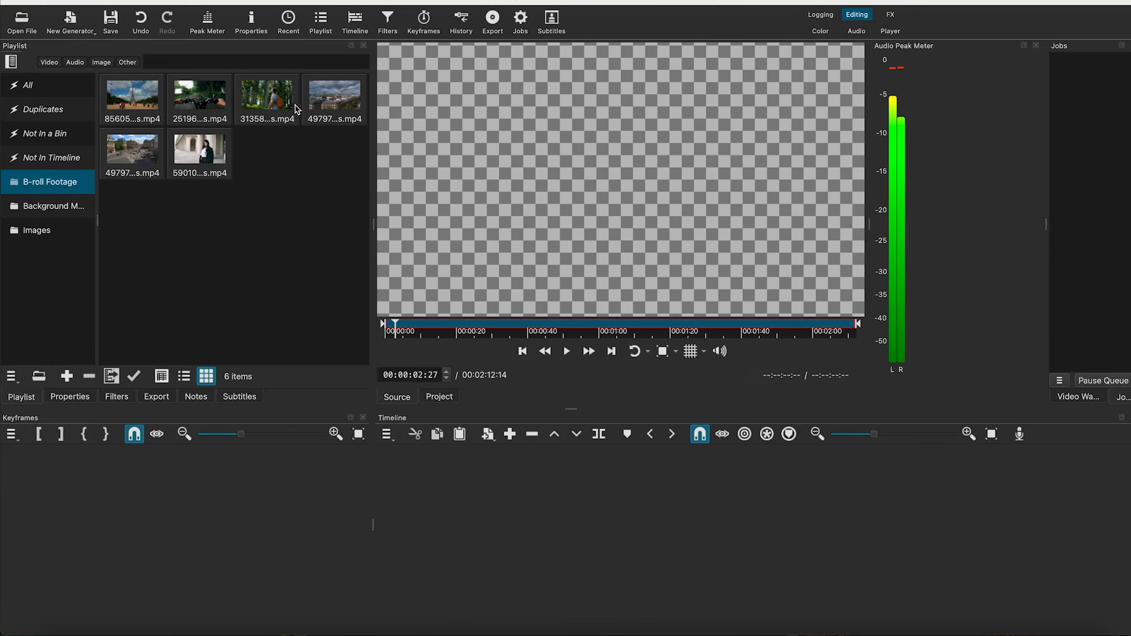
double_click(268, 107)
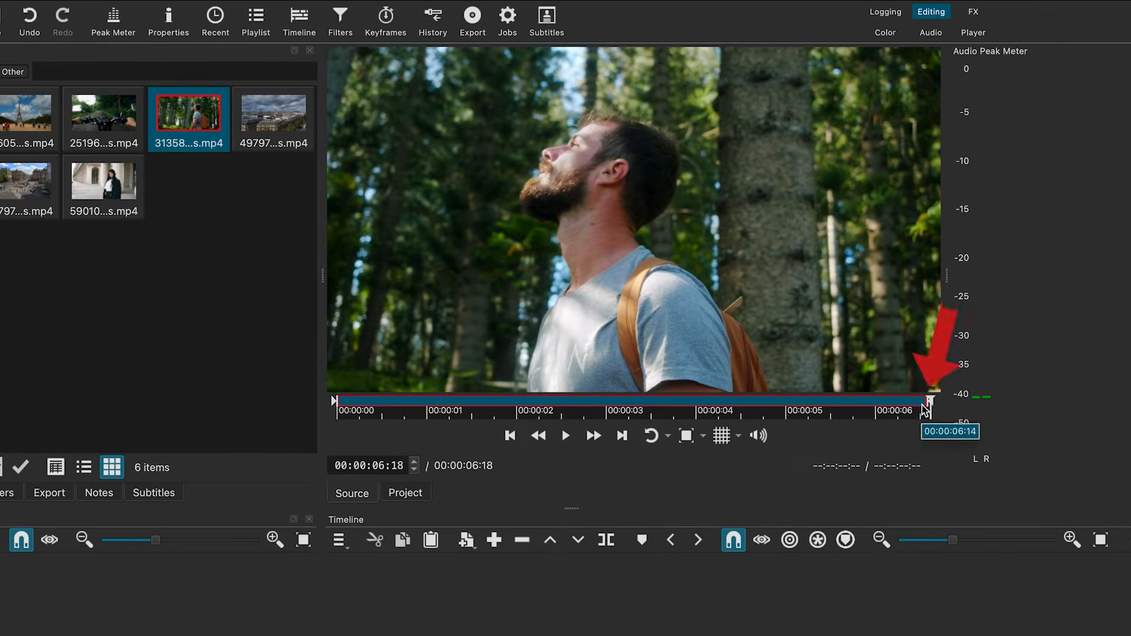
click(421, 403)
drag(423, 400, 414, 407)
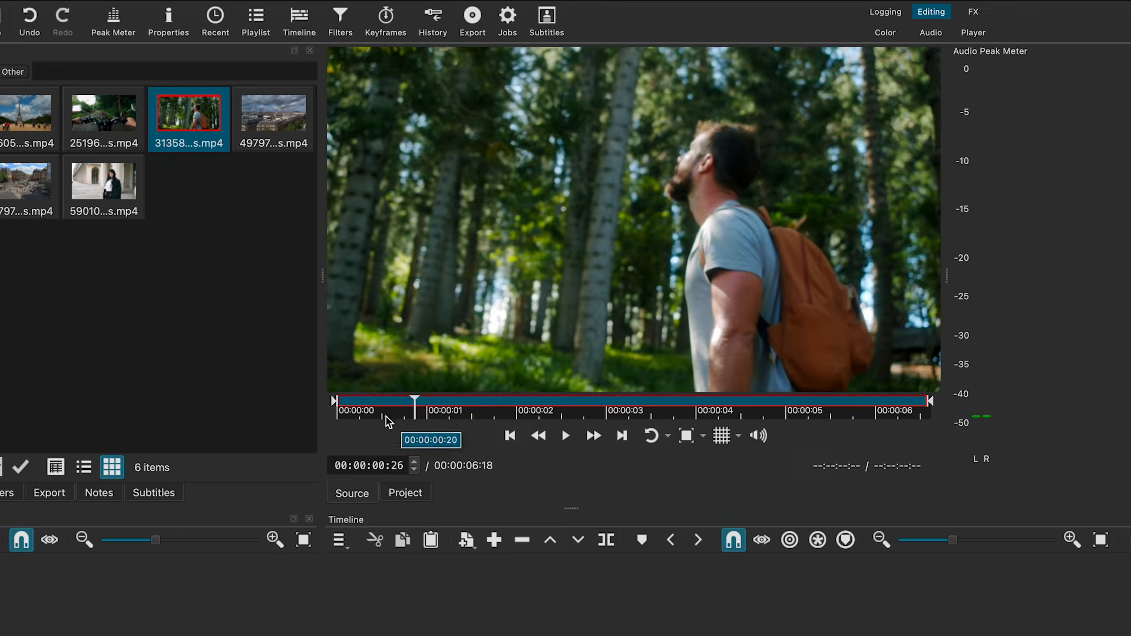
Step: Trim the hiker clip to run from 00:00:00:25 to 00:00:03:12 and place it at the start of the timeline
drag(334, 404, 431, 407)
drag(930, 403, 571, 407)
drag(441, 403, 505, 428)
drag(420, 434, 416, 436)
key(i)
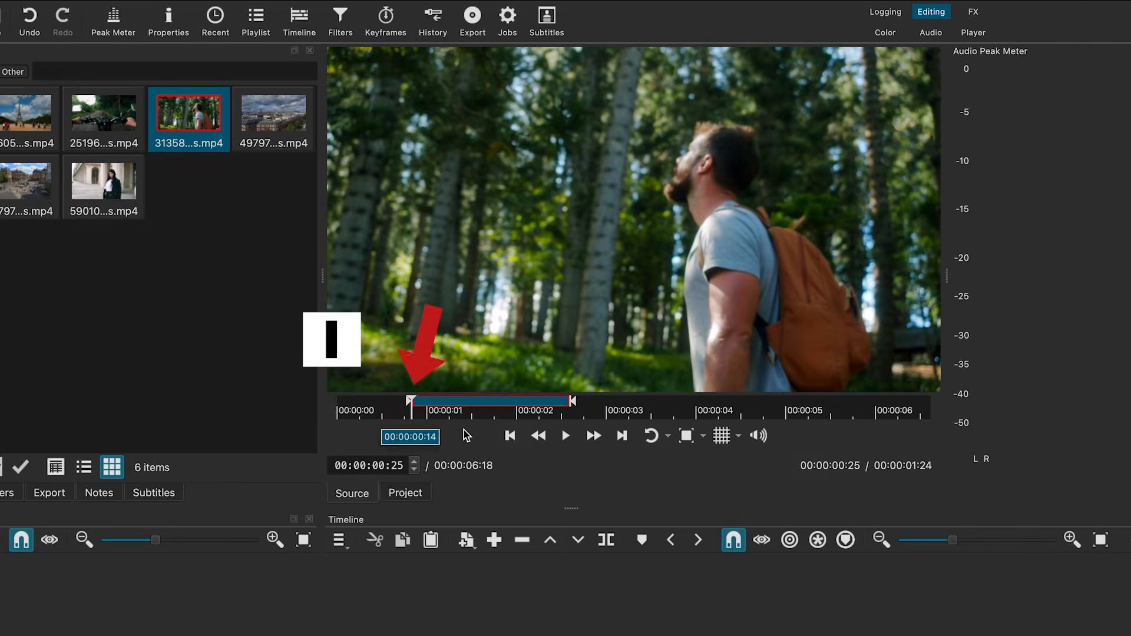
key(o)
click(646, 410)
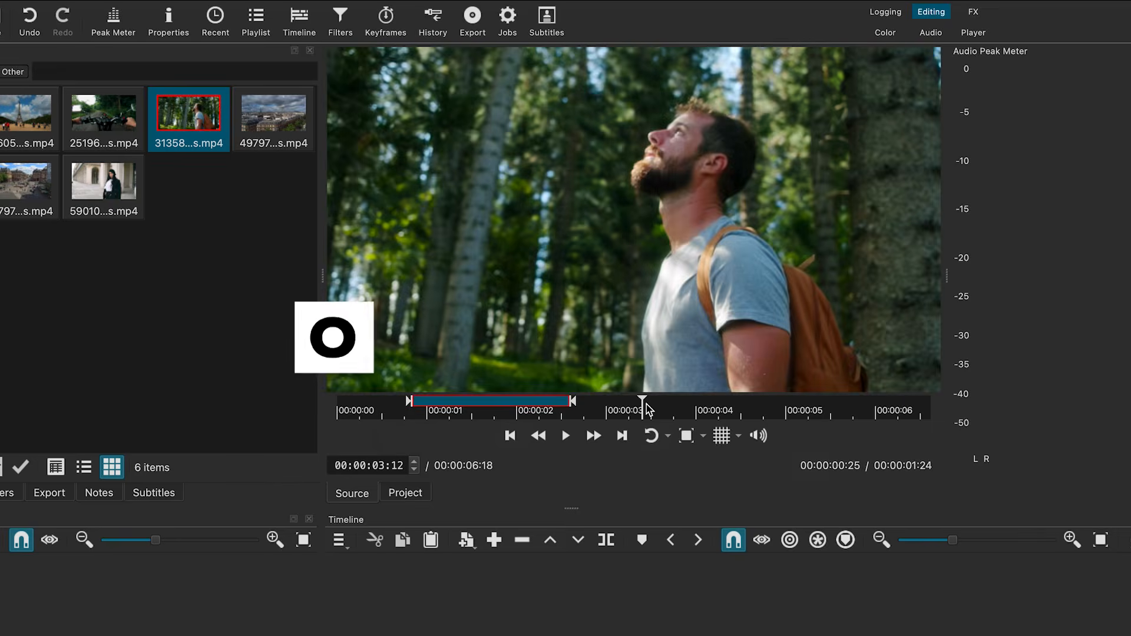
key(o)
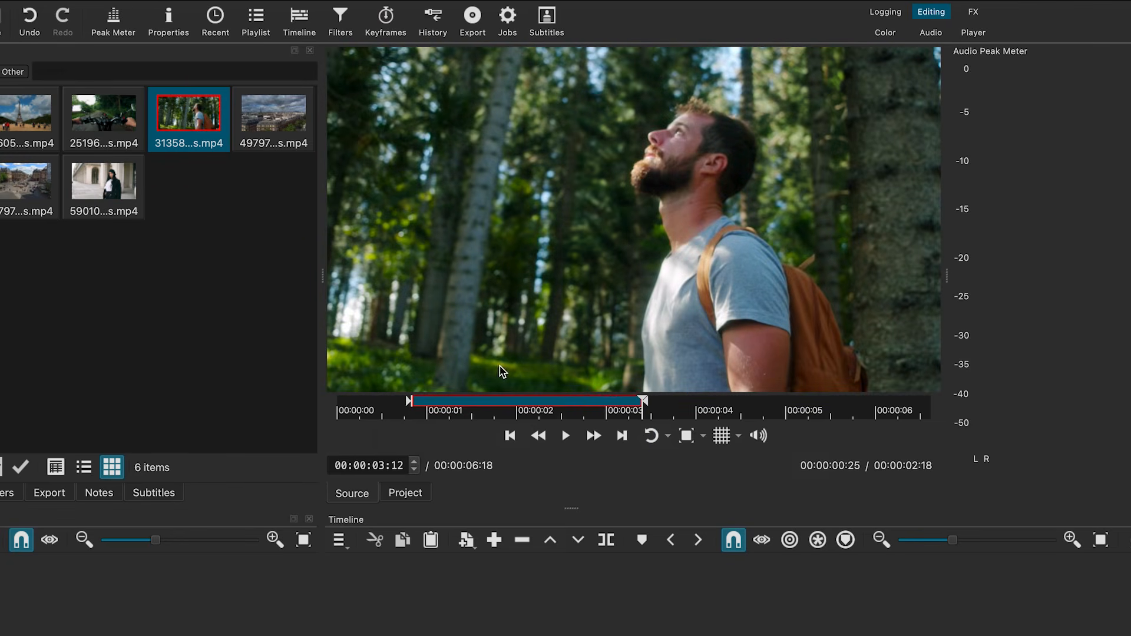
drag(638, 284, 377, 635)
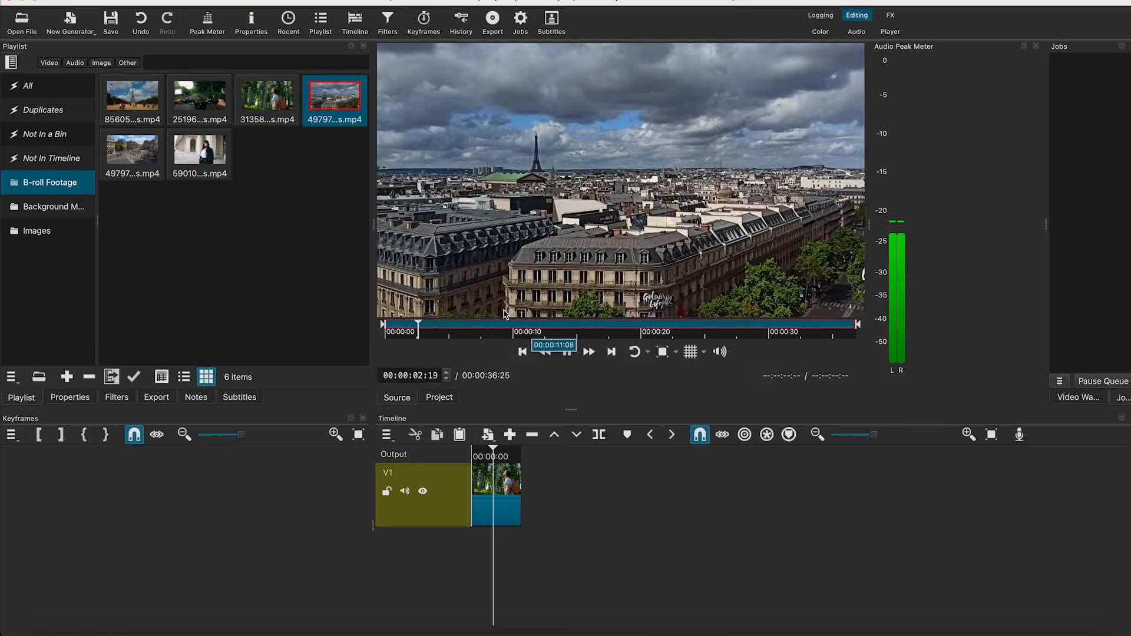
Step: Trim the rooftop clip 4979709-hd_1920_1080_30fps.mp4 from 00:00:08:09 to about 18.6 seconds and place it directly after the hiker clip on V1
drag(437, 326, 492, 339)
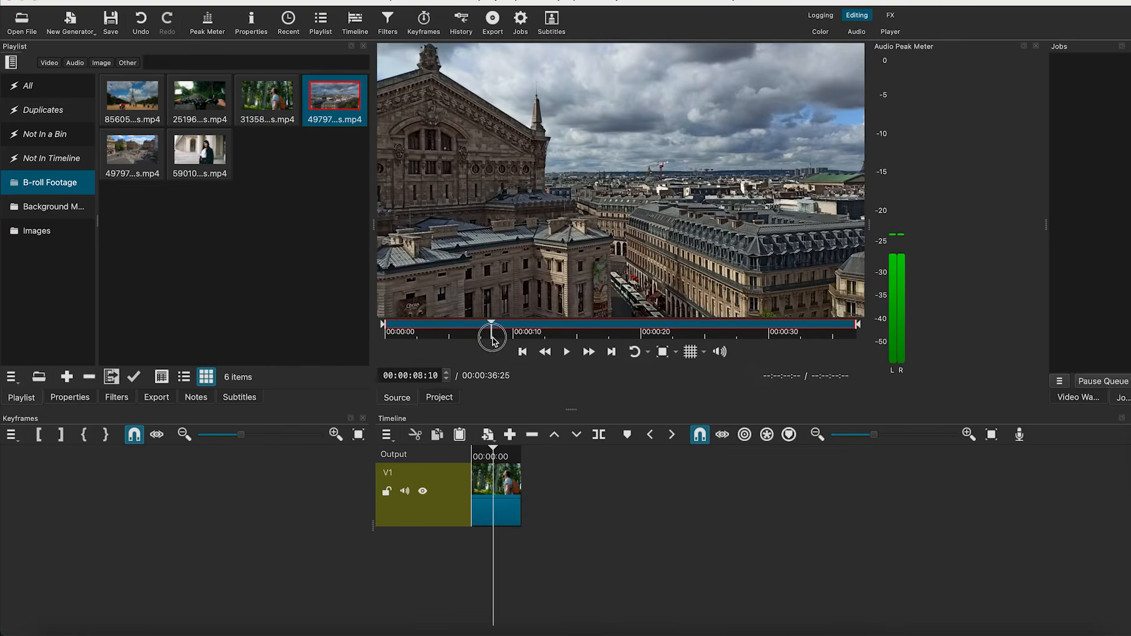
drag(383, 324, 492, 330)
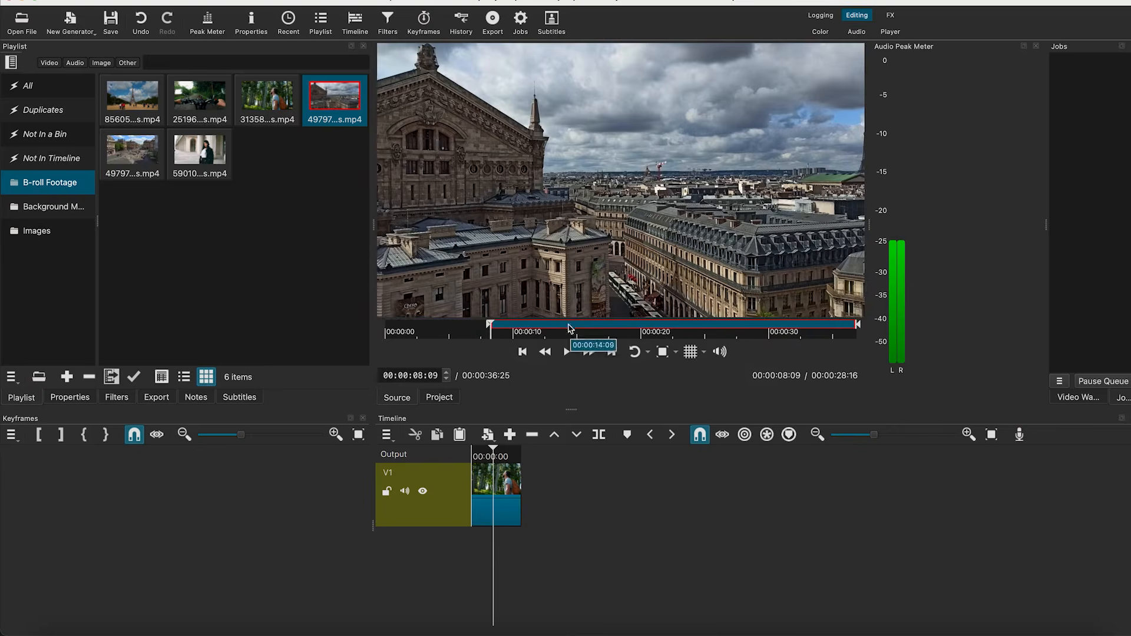
drag(570, 328, 623, 328)
key(o)
drag(597, 242, 524, 495)
drag(494, 450, 522, 458)
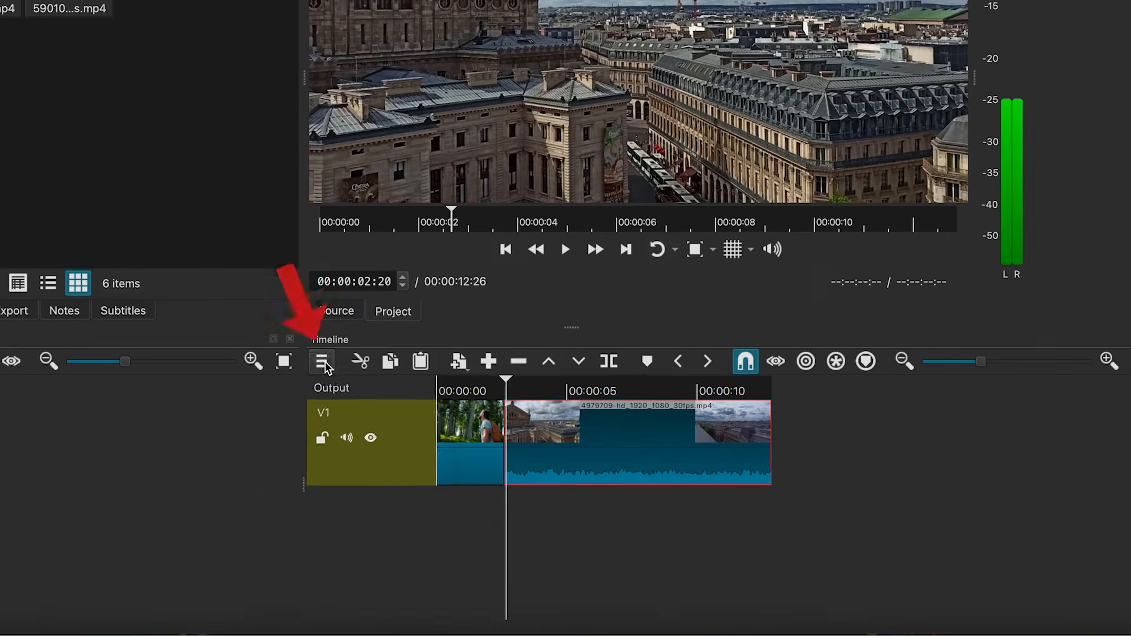
Step: Add one audio track and one additional video track to the timeline
click(345, 392)
mouse_move(400, 418)
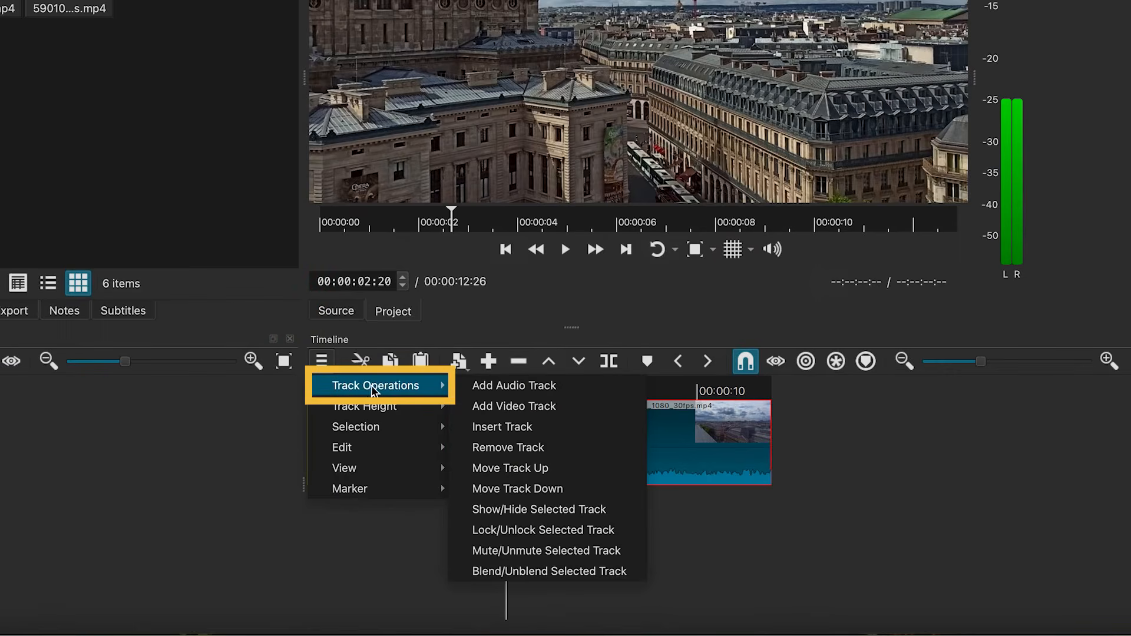
click(517, 387)
click(321, 361)
mouse_move(353, 388)
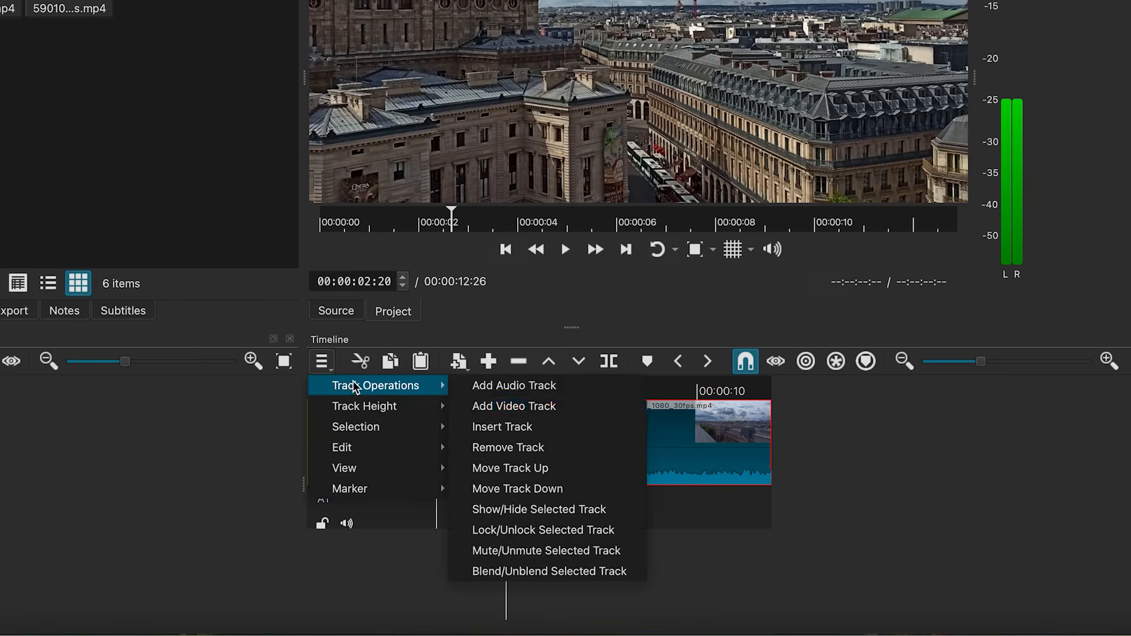
click(516, 406)
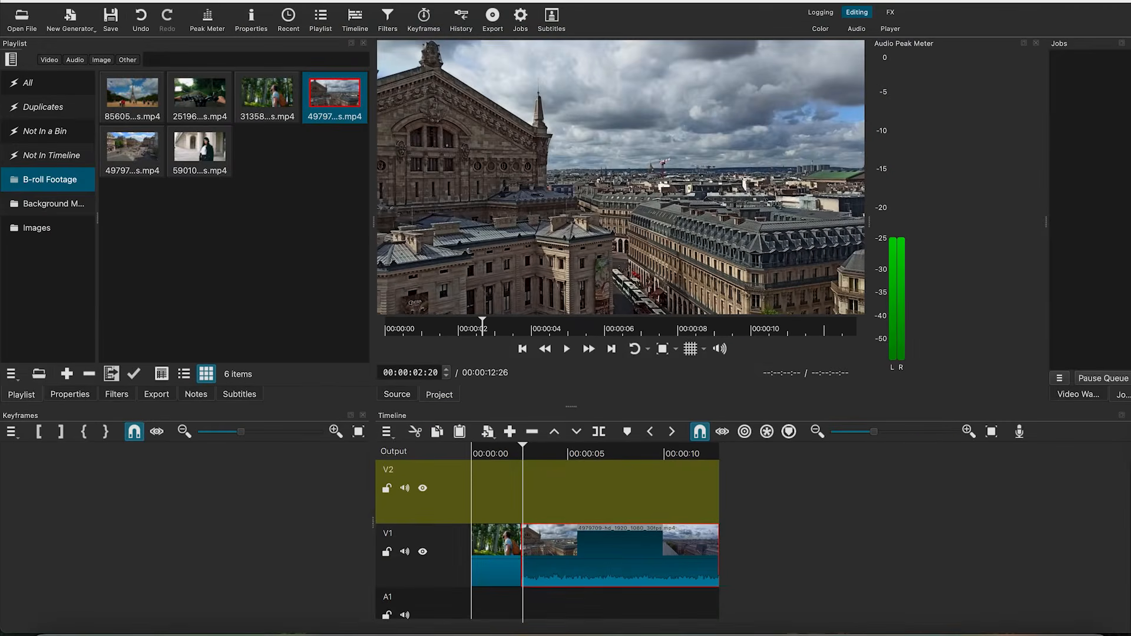
scroll(1121, 545, down, 1)
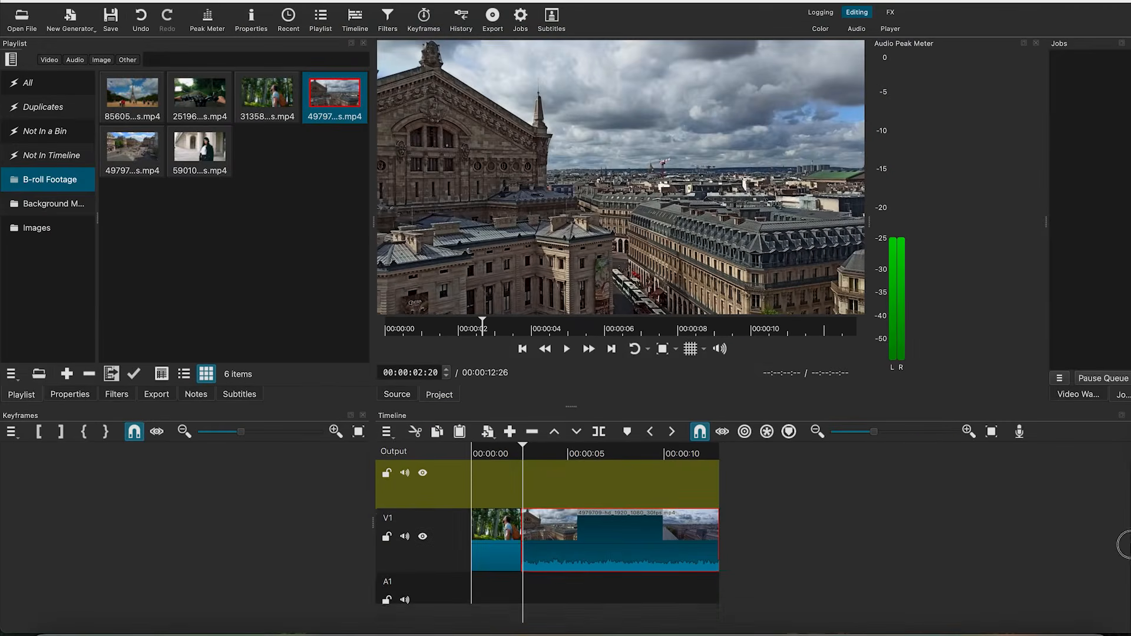
Step: Set the out point of the clip of the woman in a beret to 00:00:04:16 and place it on V2 at about 1 second
double_click(200, 151)
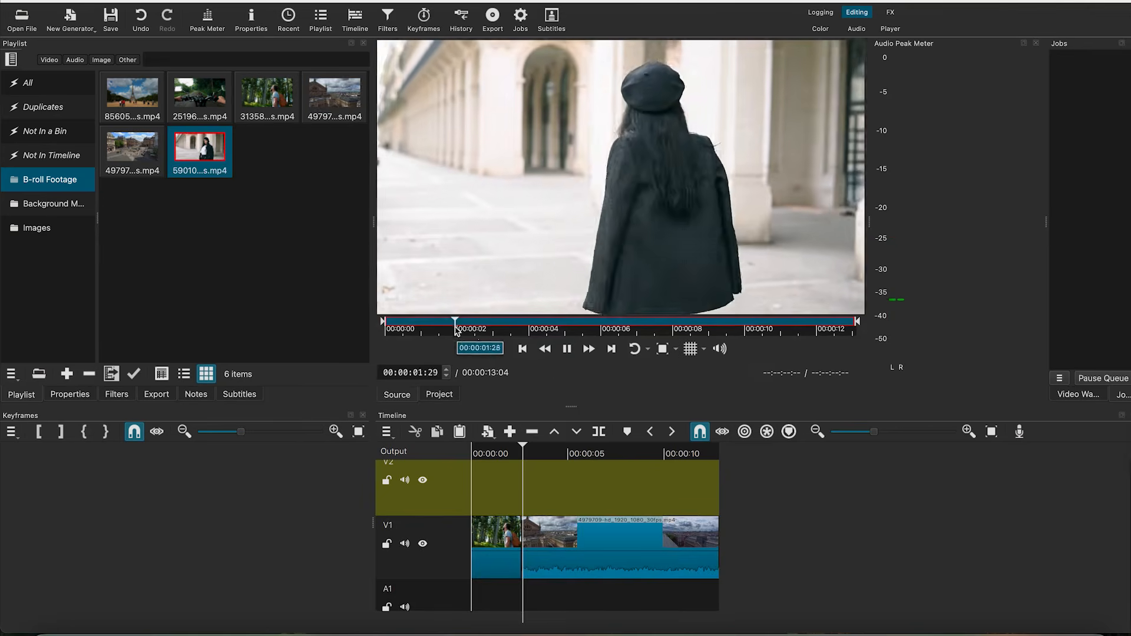
click(393, 329)
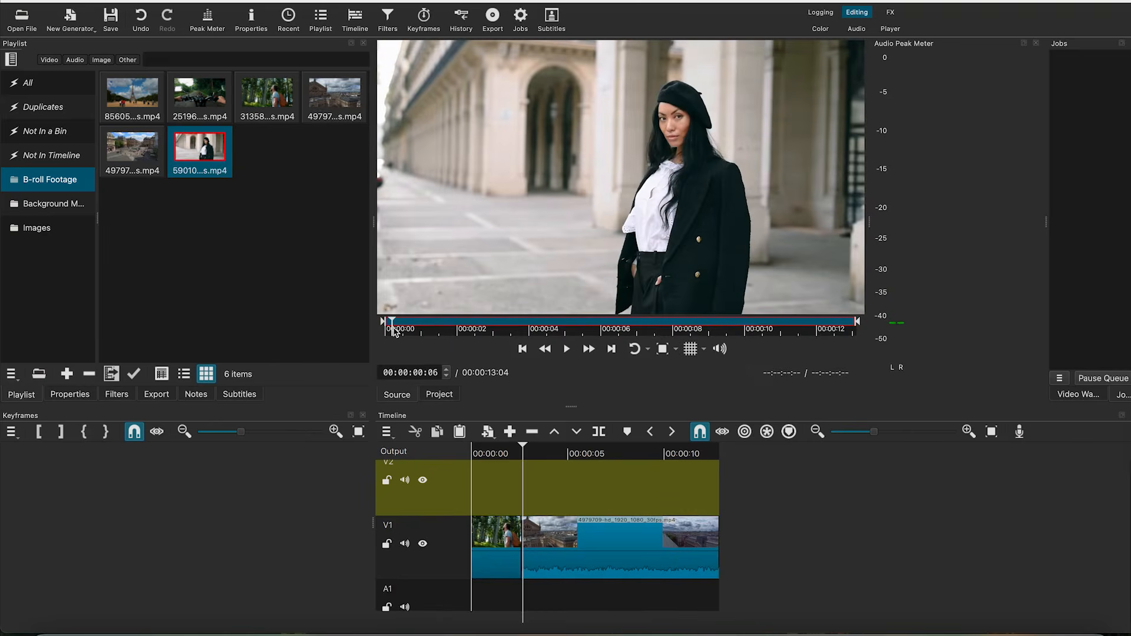
drag(429, 325, 547, 325)
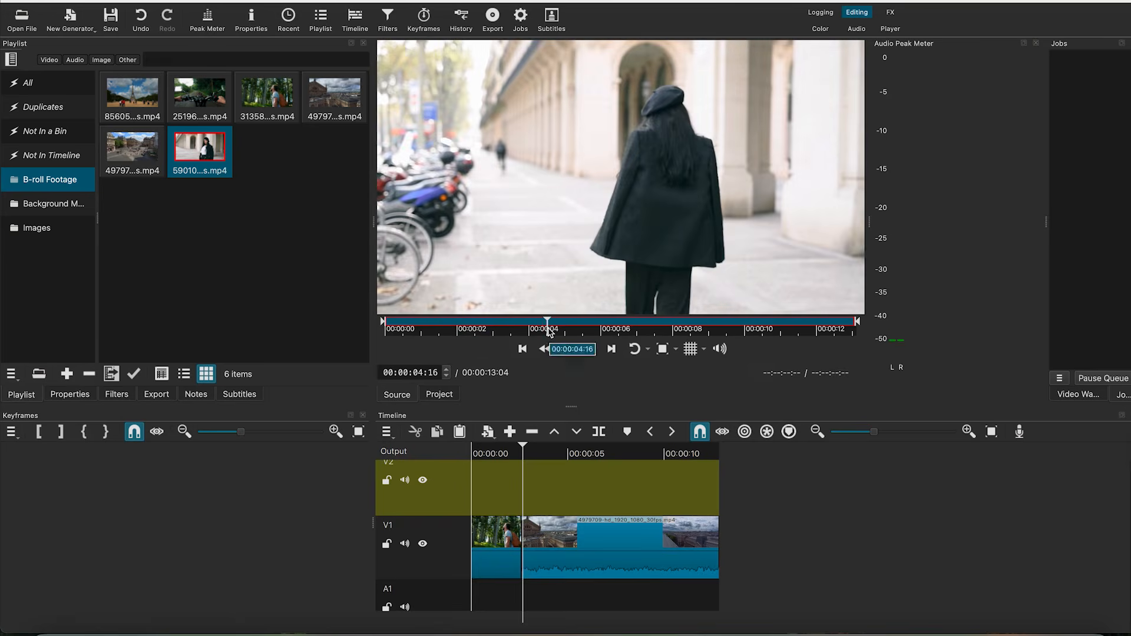
key(o)
drag(599, 200, 492, 465)
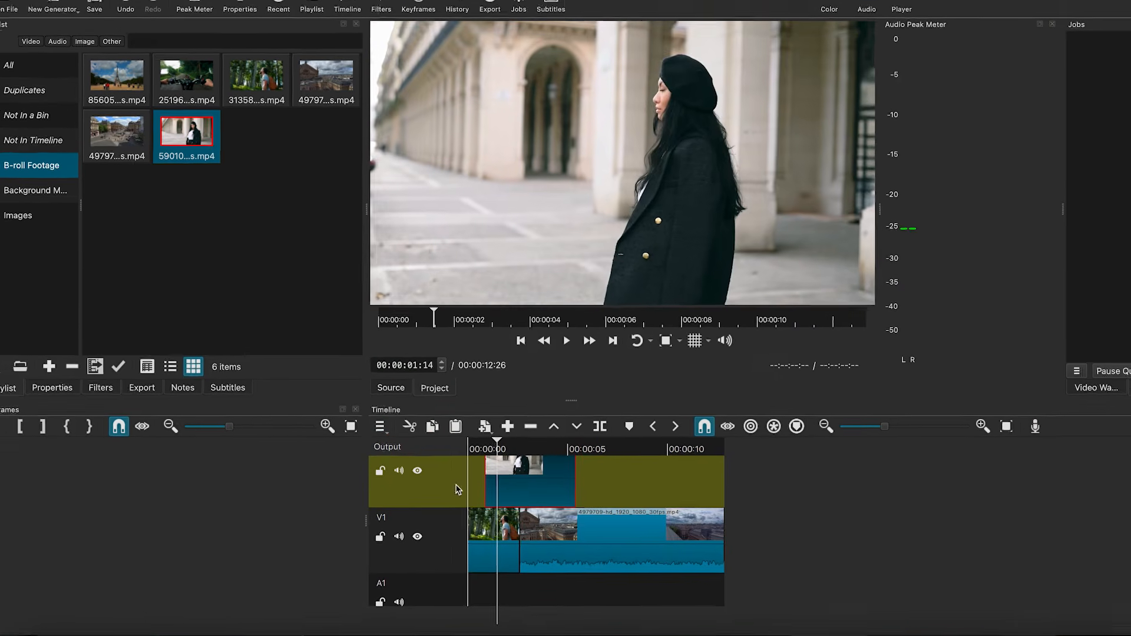
Step: Hide the V2 track
click(415, 469)
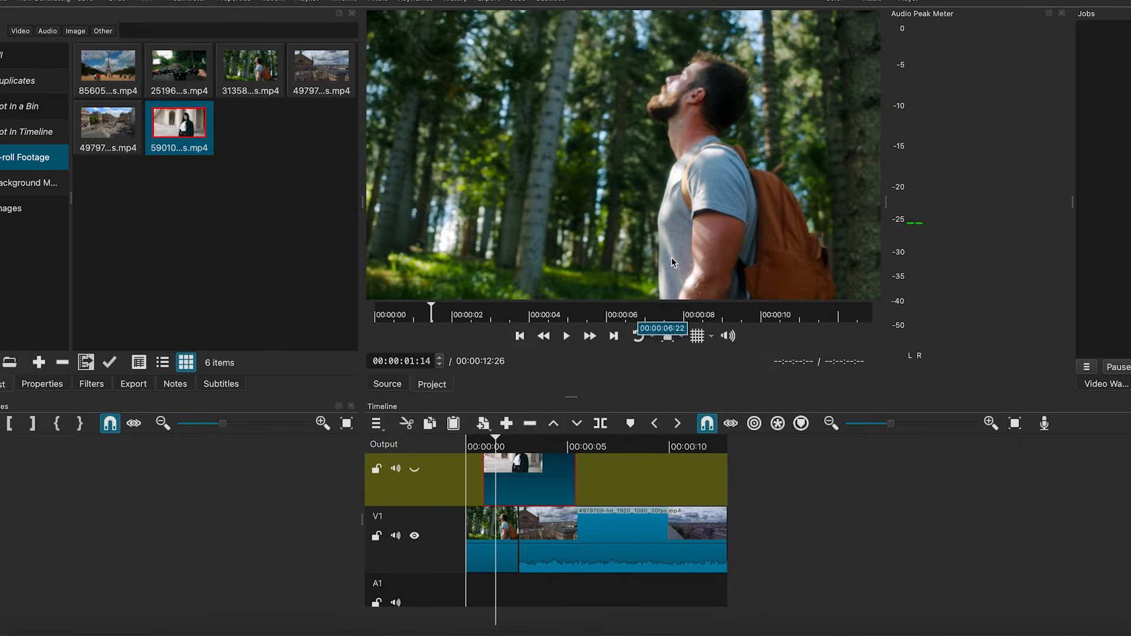
Step: Unhide the V2 track, then mute and unmute the V1 track
click(414, 471)
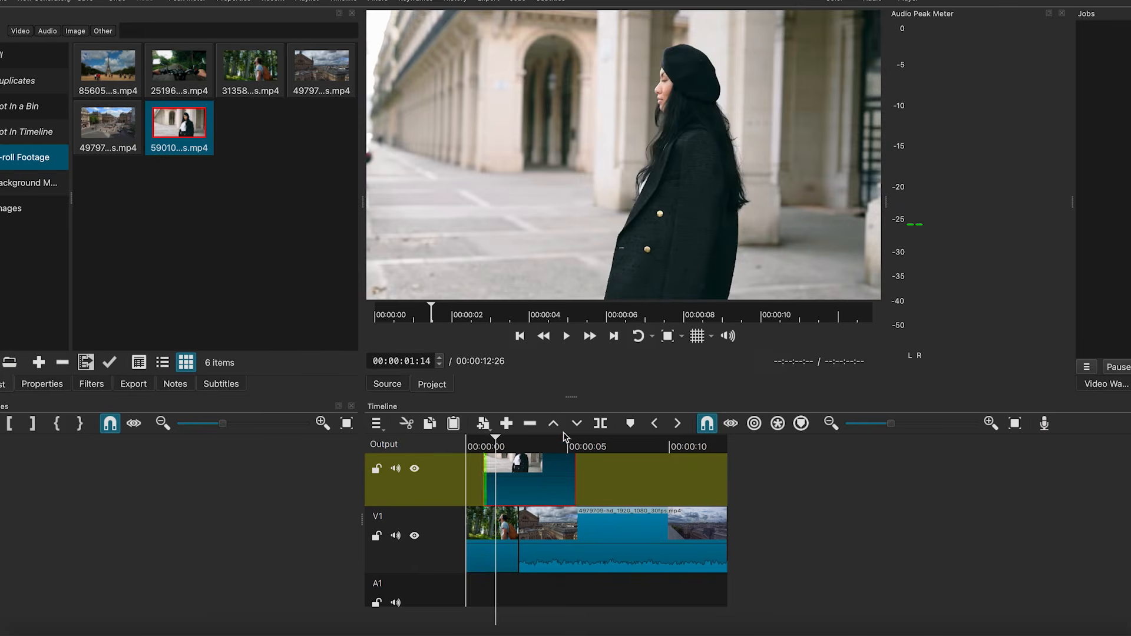
click(396, 536)
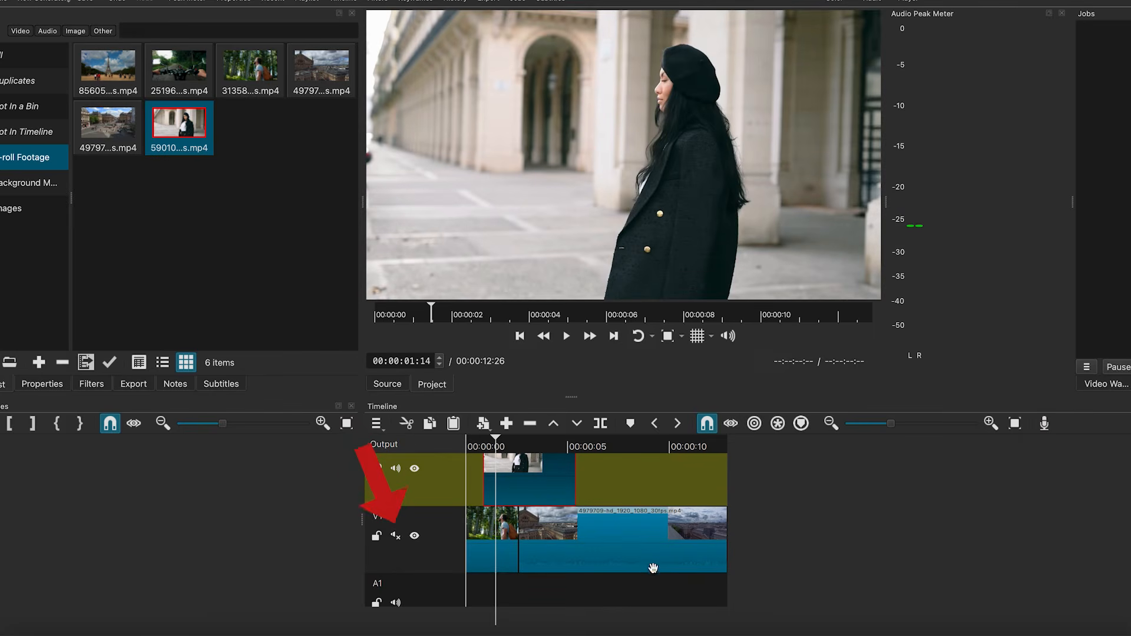
click(396, 536)
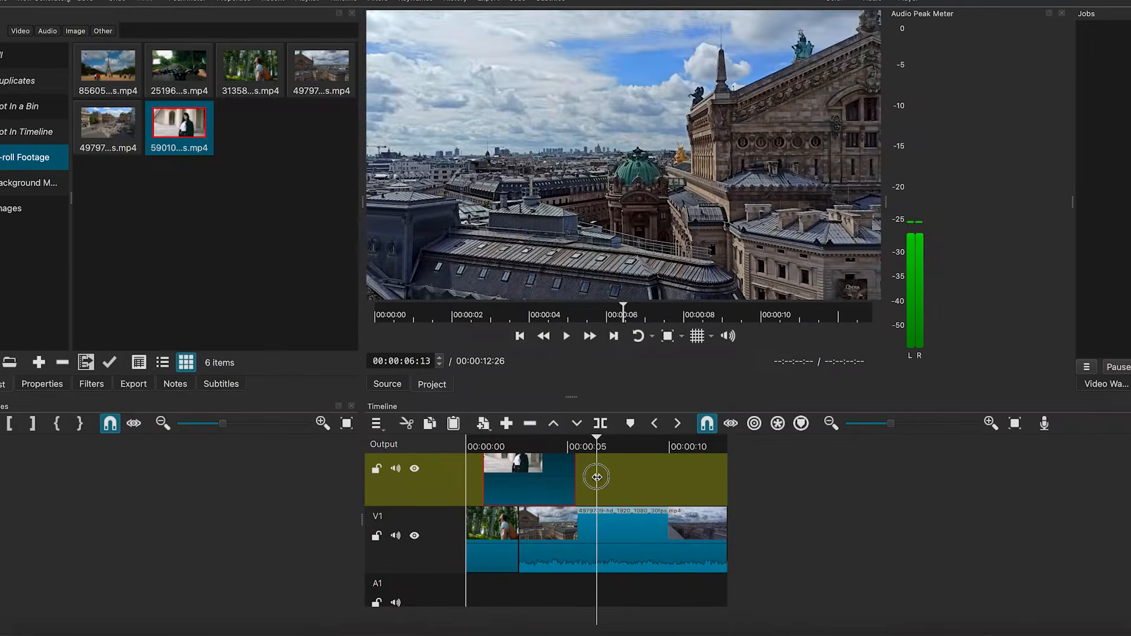
Step: Split the rooftop clip on V1 at 00:00:06:13 and 00:00:08:27 and remove the middle section
click(626, 547)
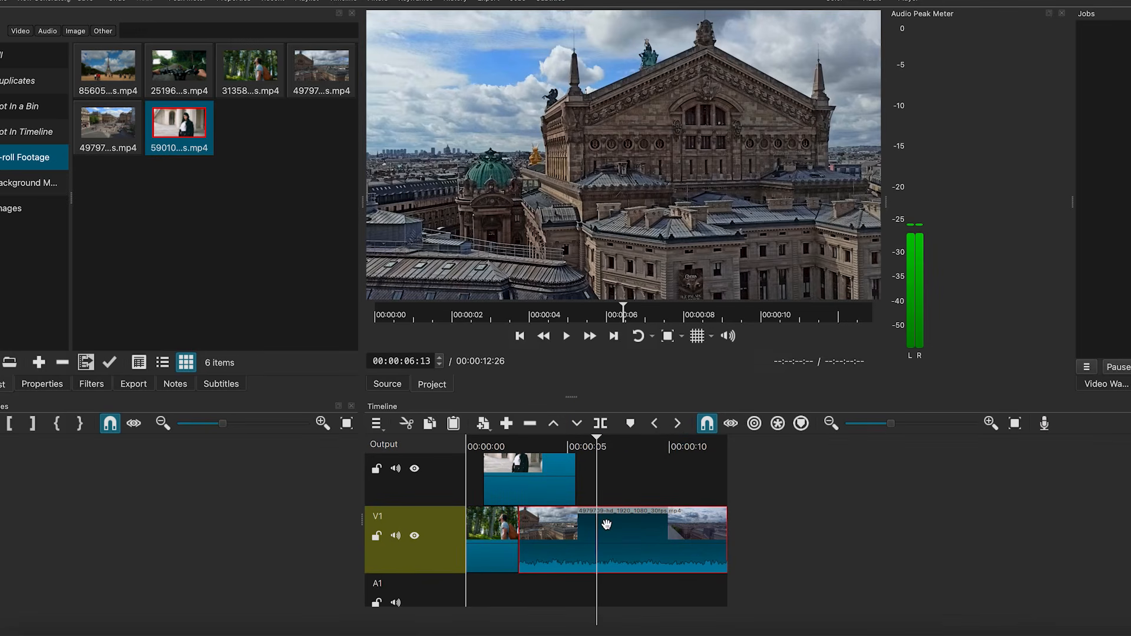
key(s)
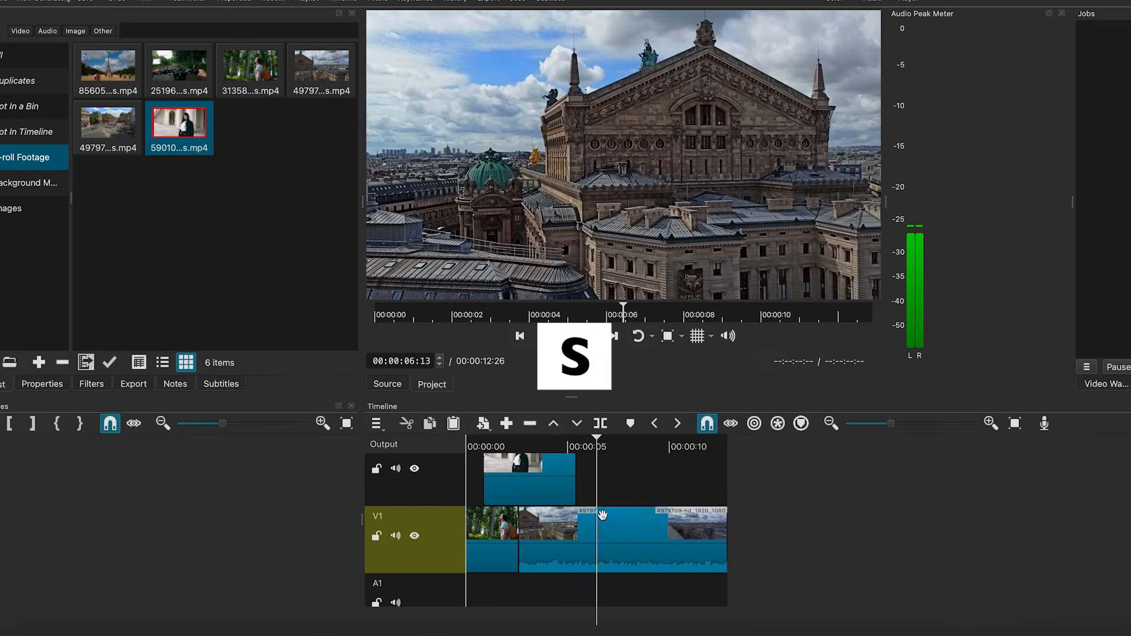
drag(596, 448, 646, 470)
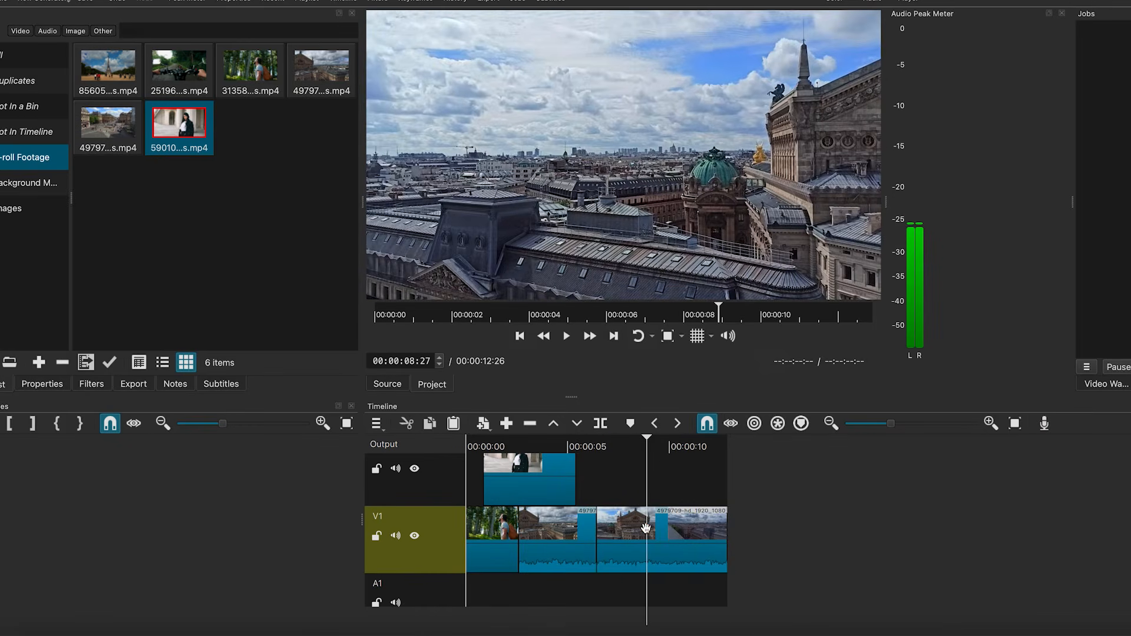
key(s)
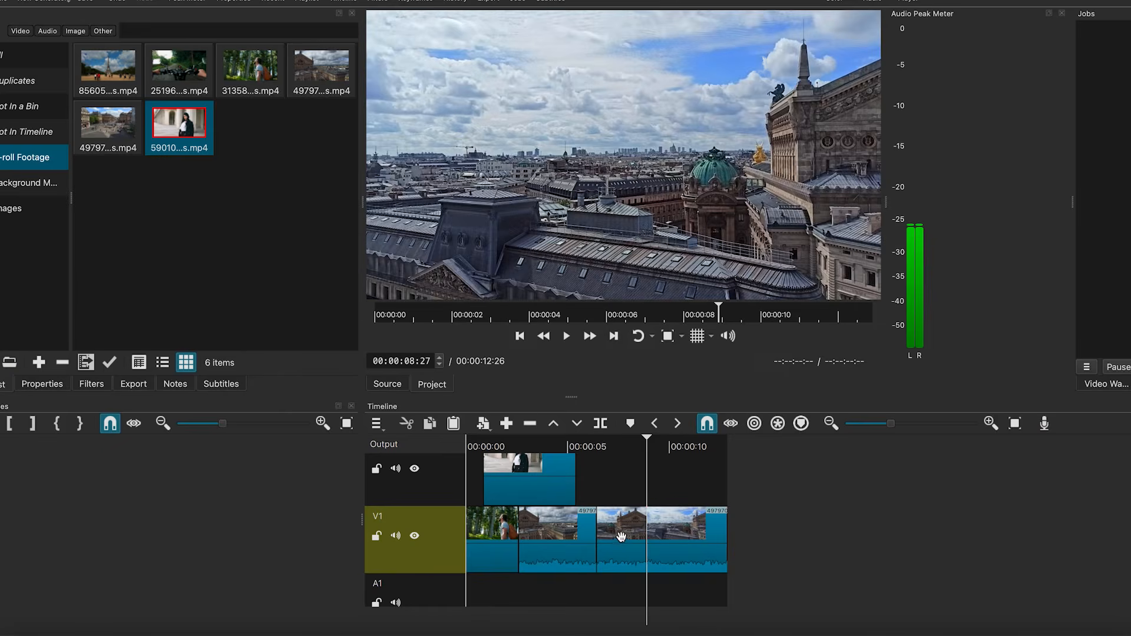
key(Delete)
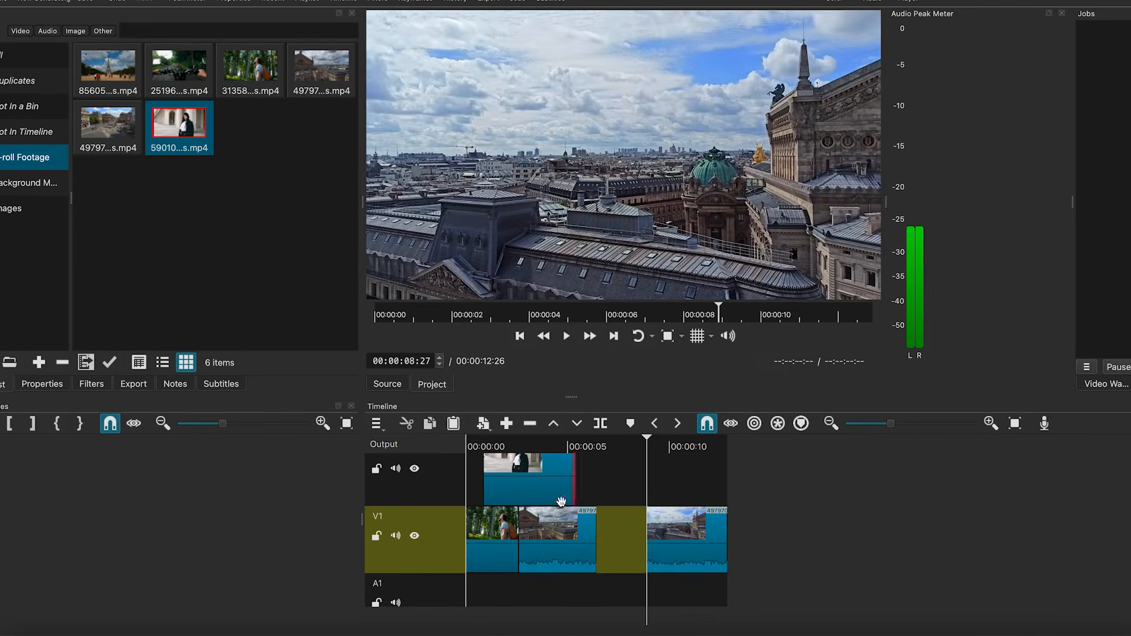
Step: Close the gap on V1 by moving the last rooftop segment against the previous one, and adjust the clip edges
click(691, 538)
drag(692, 537, 641, 537)
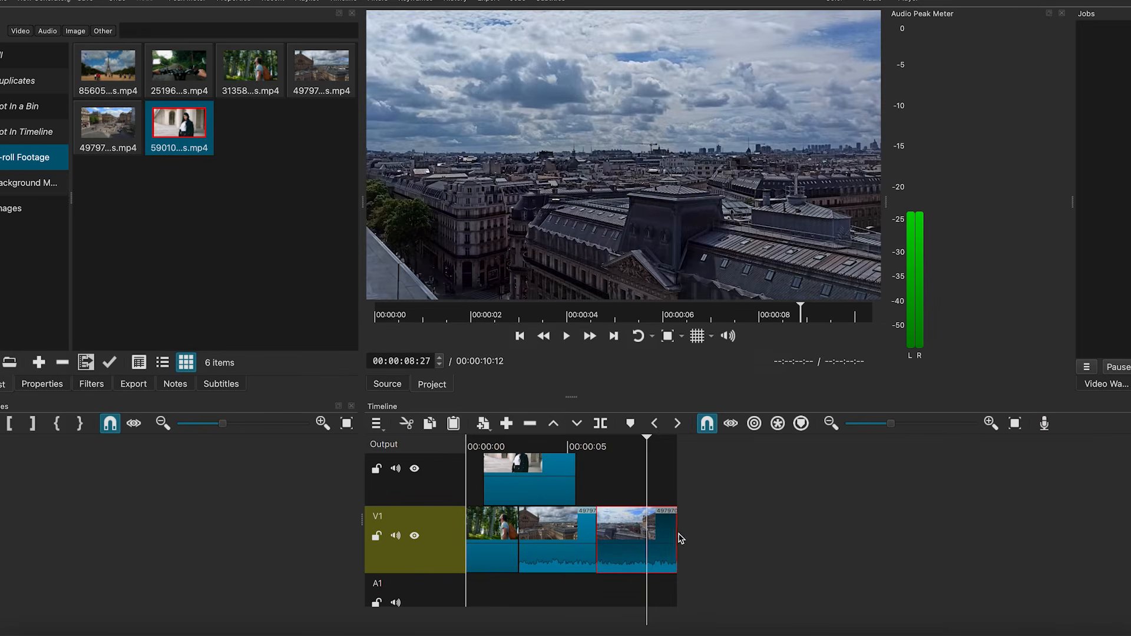
drag(669, 535, 806, 557)
drag(517, 532, 525, 559)
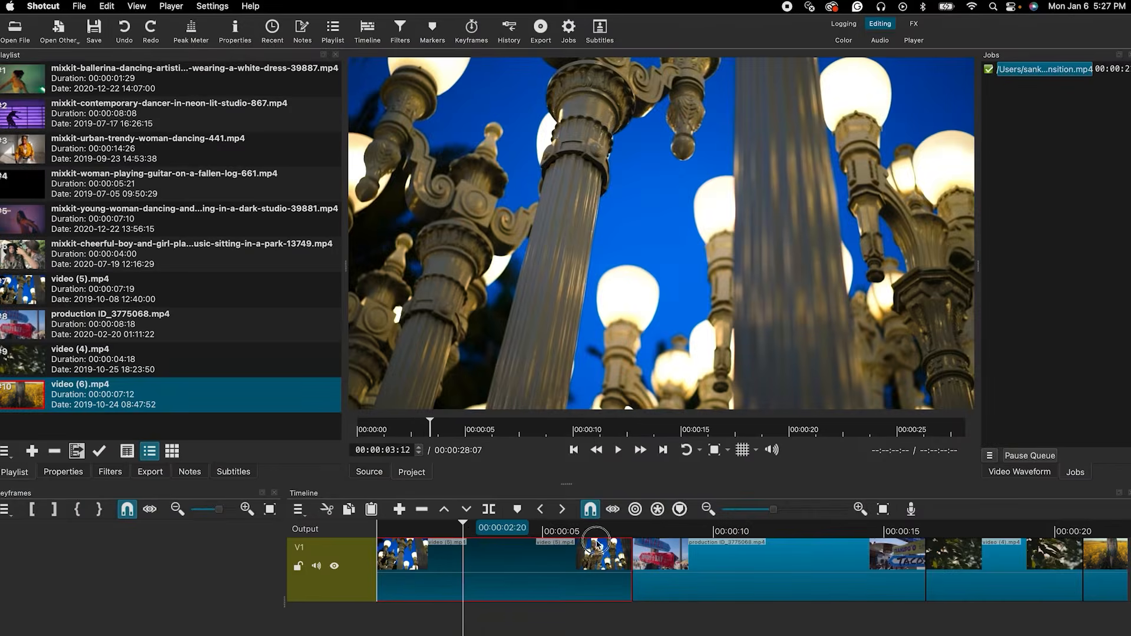
Step: Add a fade-out to the end of video (5).mp4, preview it, and add a fade-in to the start of production ID_3775068.mp4
drag(596, 541, 725, 545)
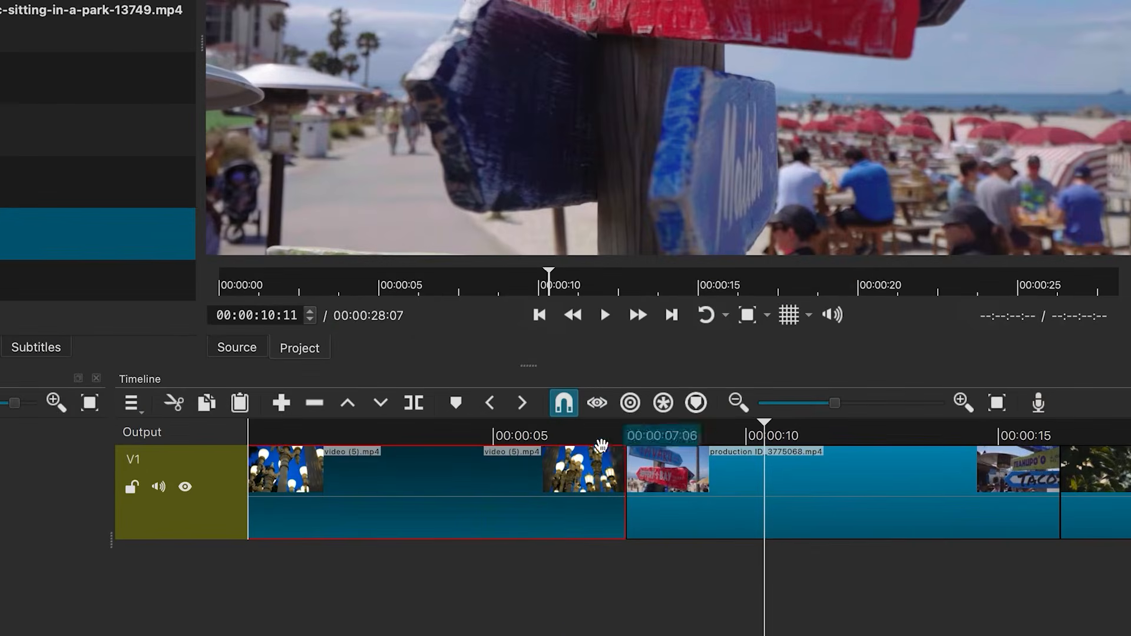
mouse_move(616, 458)
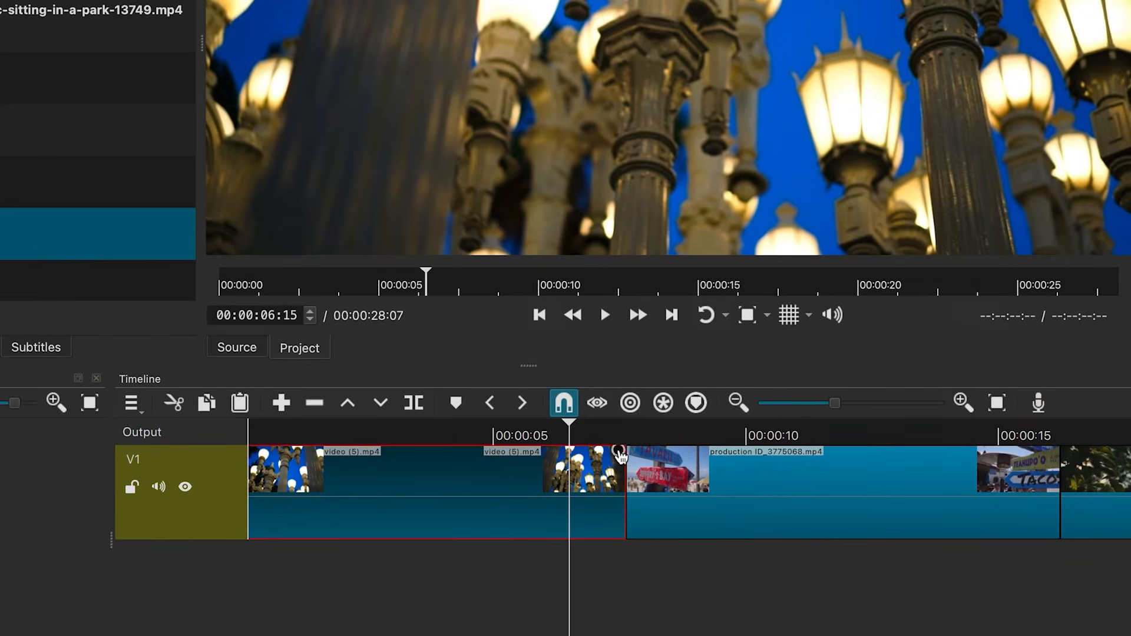
drag(617, 457, 547, 471)
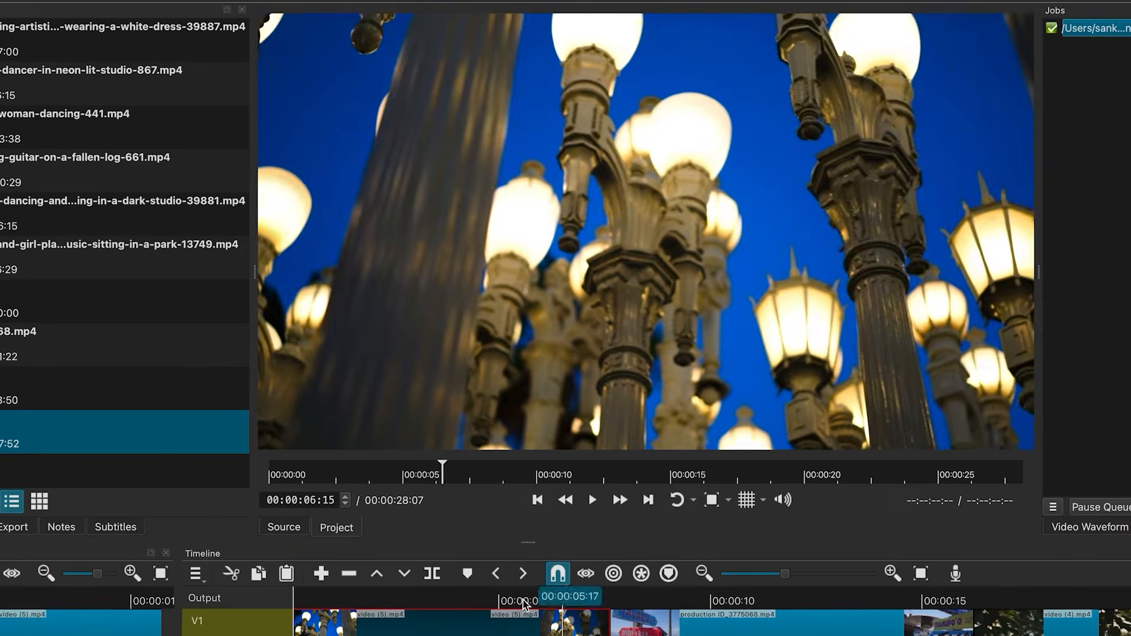
click(523, 601)
key(space)
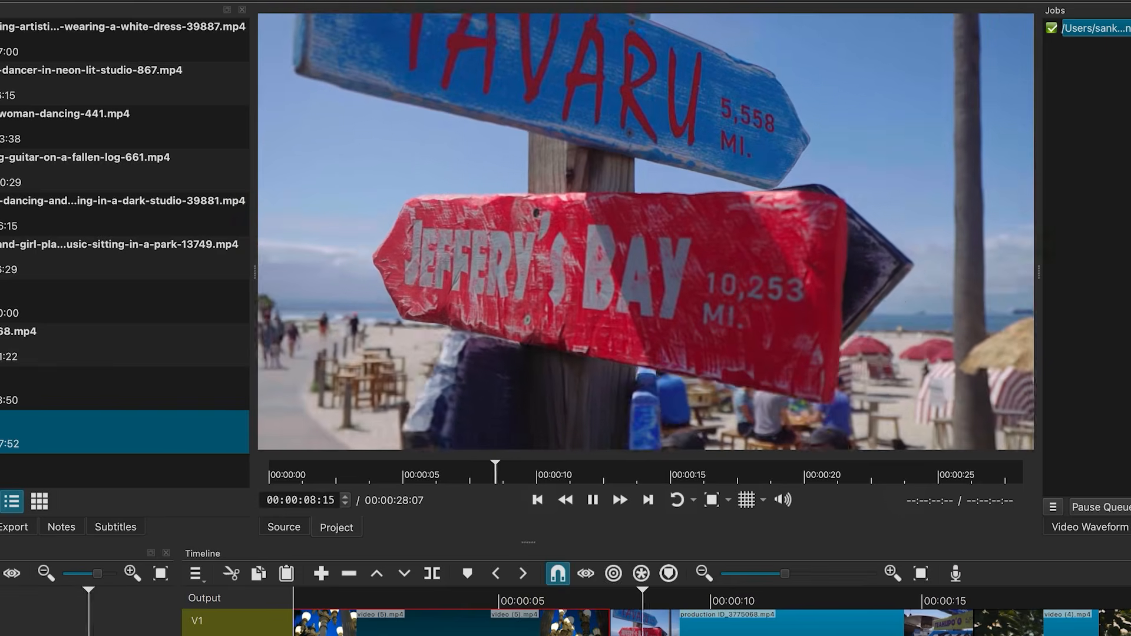
key(space)
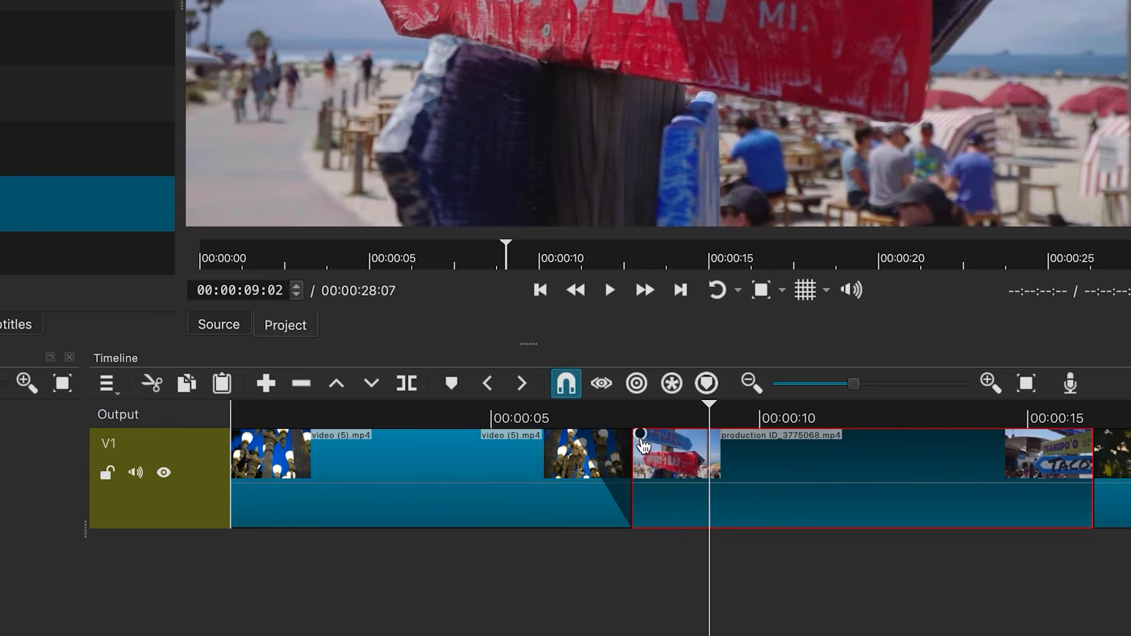
drag(646, 440, 708, 461)
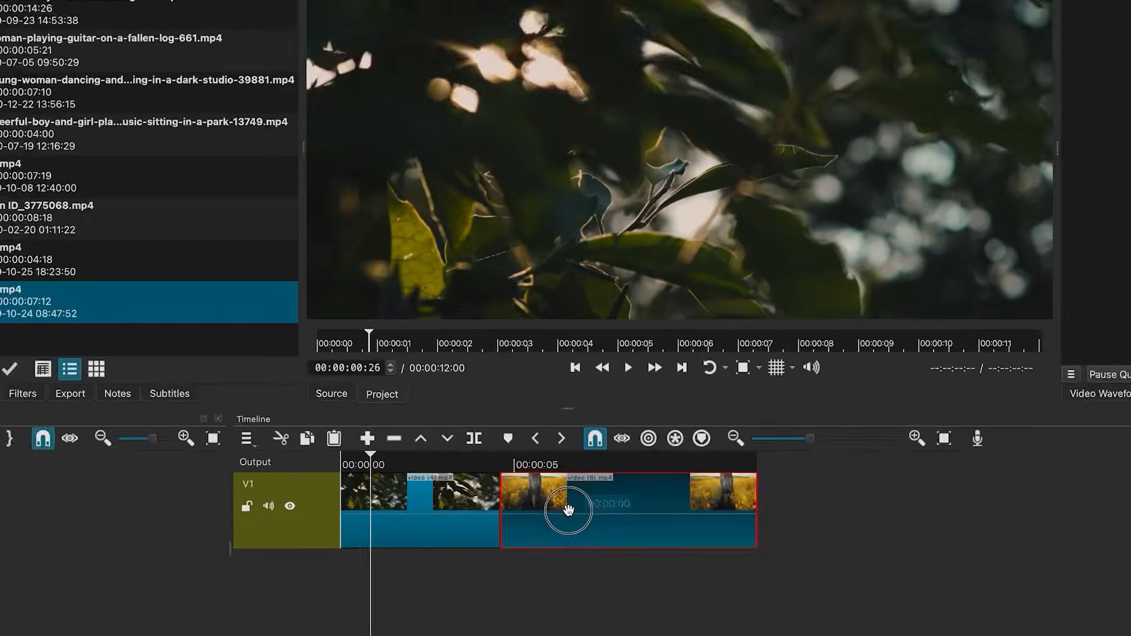
Step: Try a transition by overlapping video (6).mp4 onto the end of video (4).mp4, shorten and preview it, and undo the overlap
drag(567, 510, 551, 513)
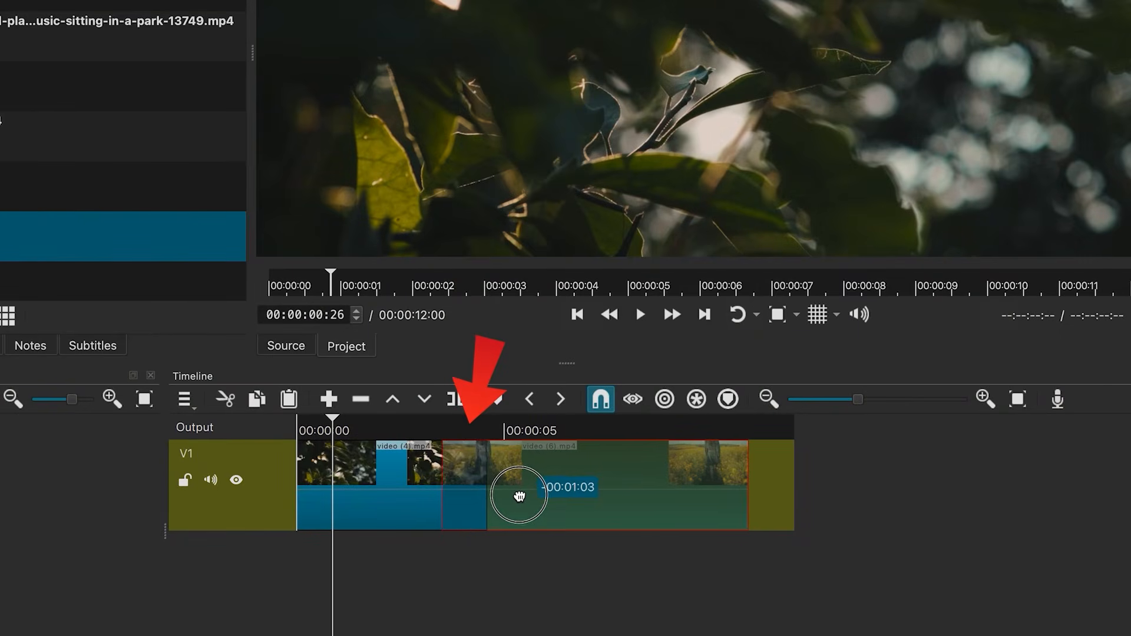
drag(516, 498, 517, 495)
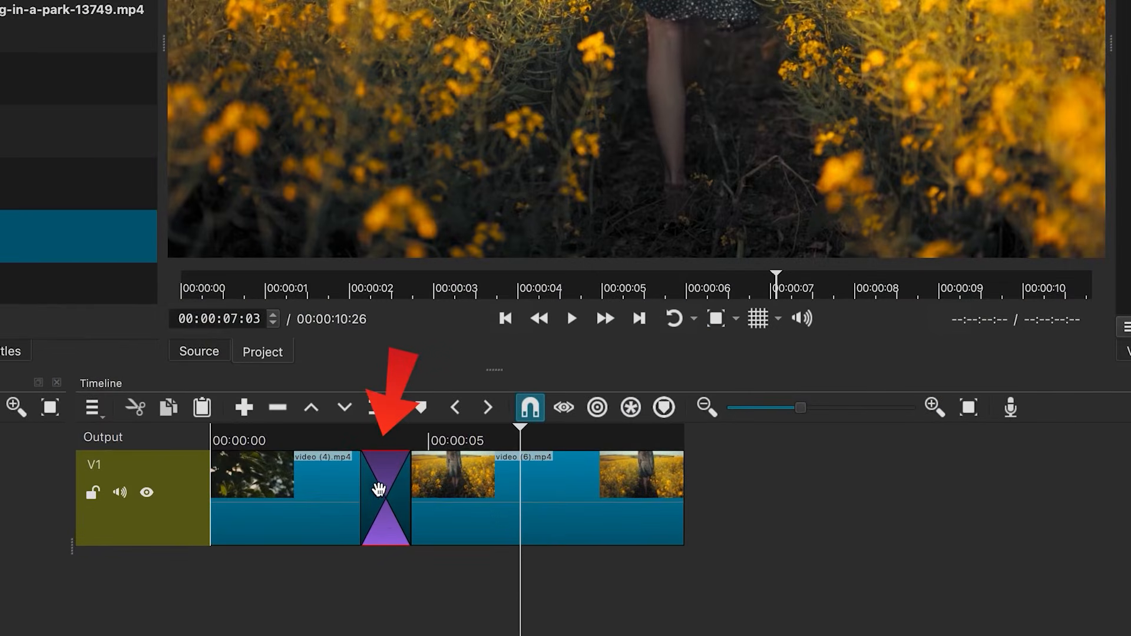
mouse_move(434, 508)
mouse_down()
mouse_move(429, 480)
mouse_move(454, 480)
mouse_move(427, 501)
mouse_up()
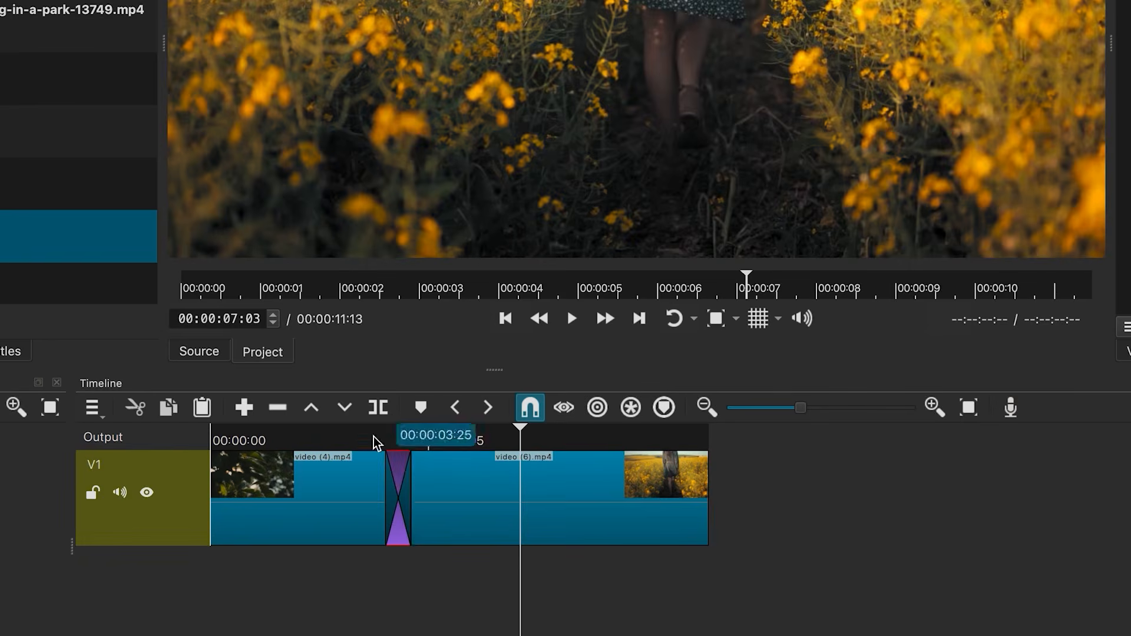
key(space)
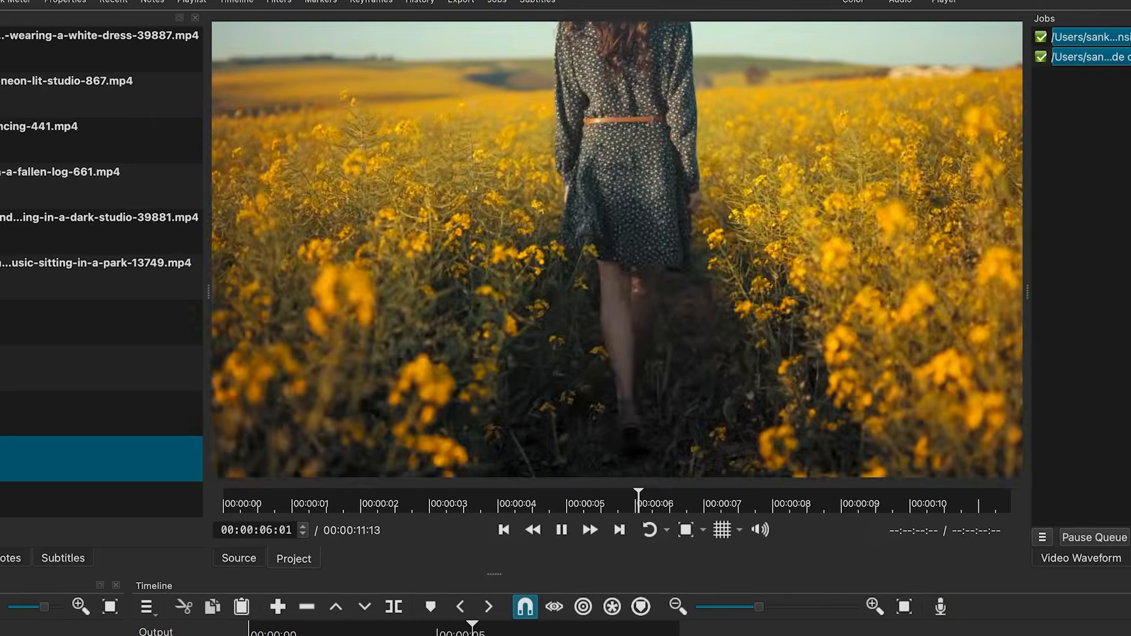
key(space)
key(super+z)
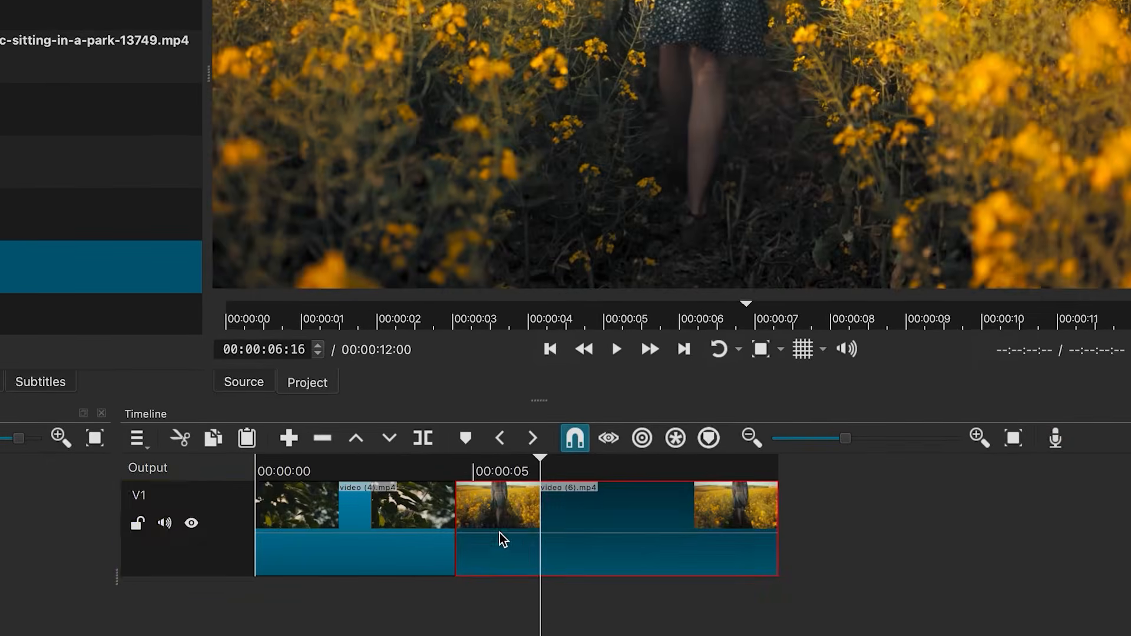
Step: Overlap video (6).mp4 onto the end of video (4).mp4 by about 1 second to create a transition, and play it back
drag(501, 539, 457, 532)
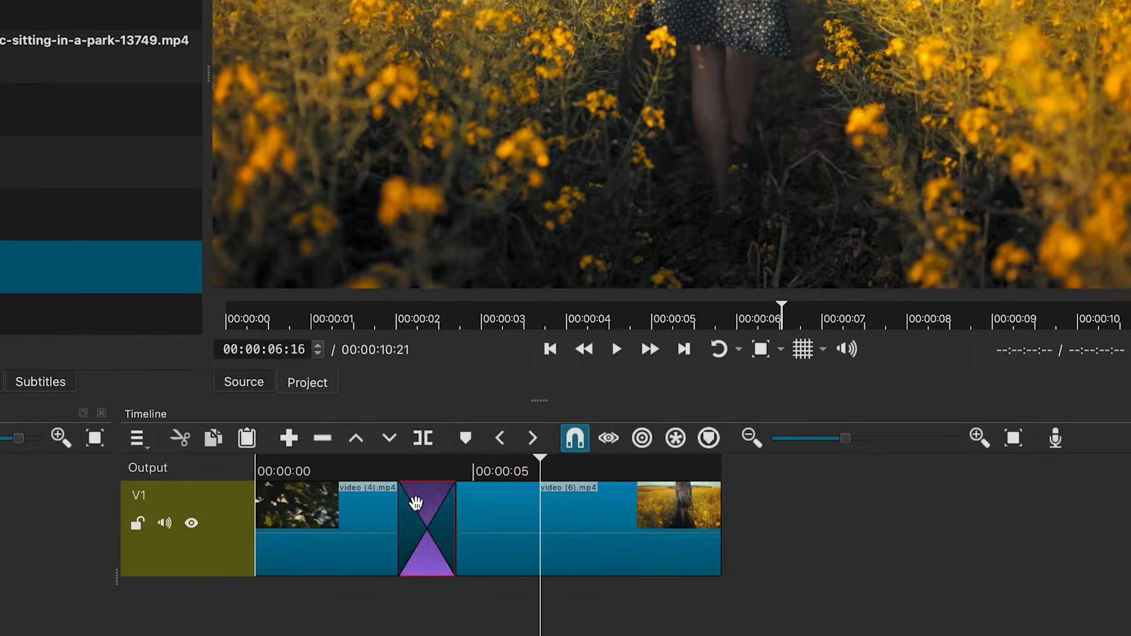
key(space)
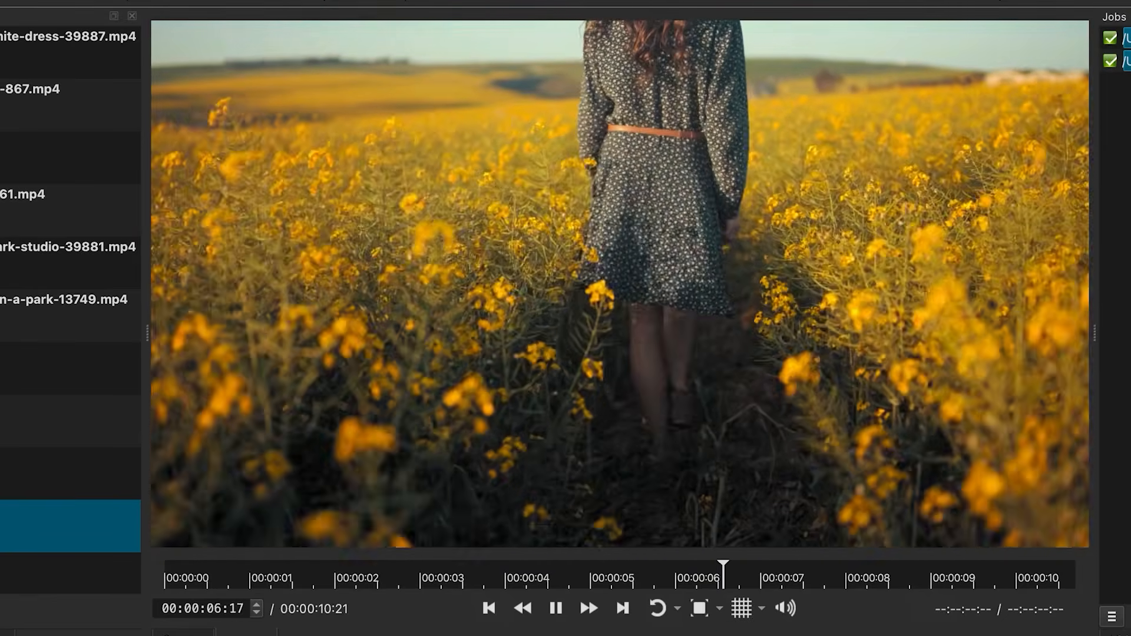
click(553, 606)
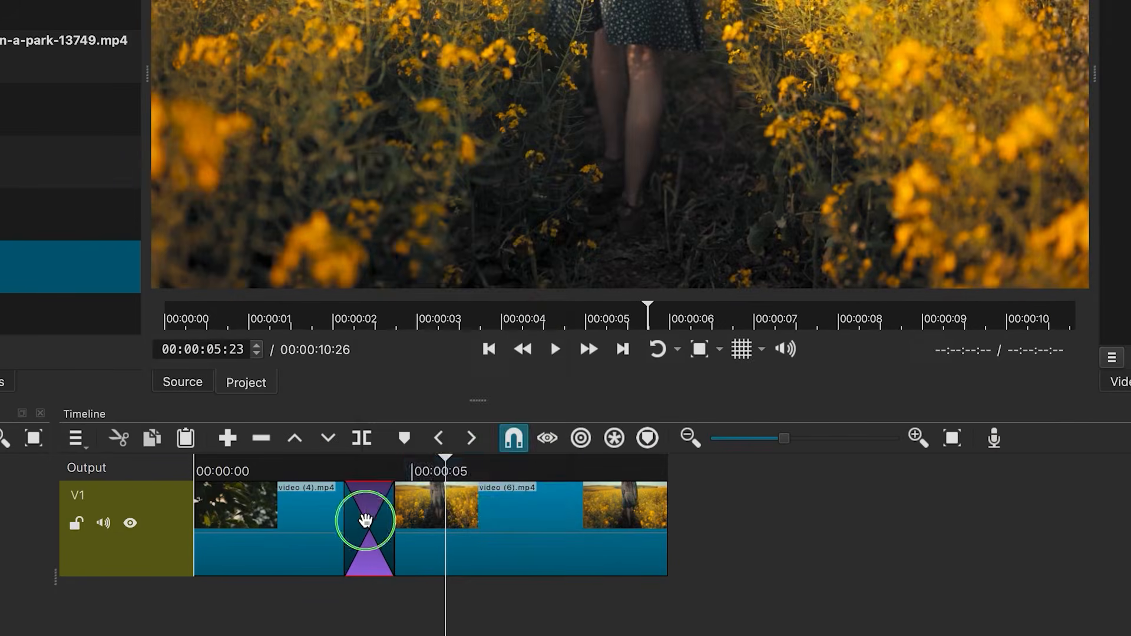
Step: Open the properties of the transition between the two clips and set its video type to Bar Horizontal
right_click(365, 520)
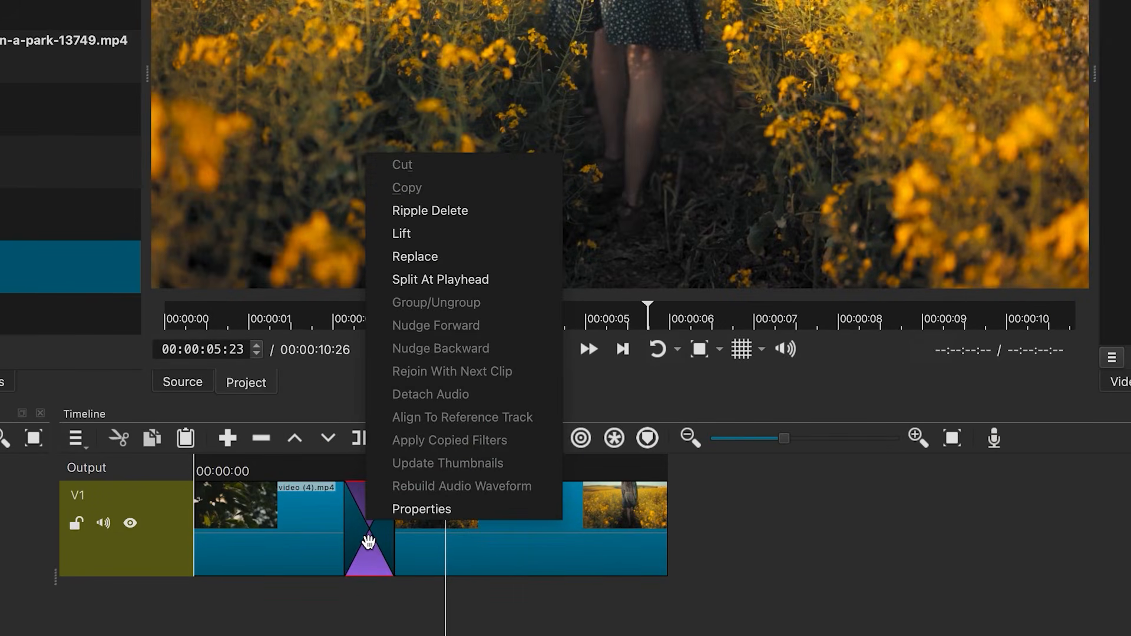
click(419, 510)
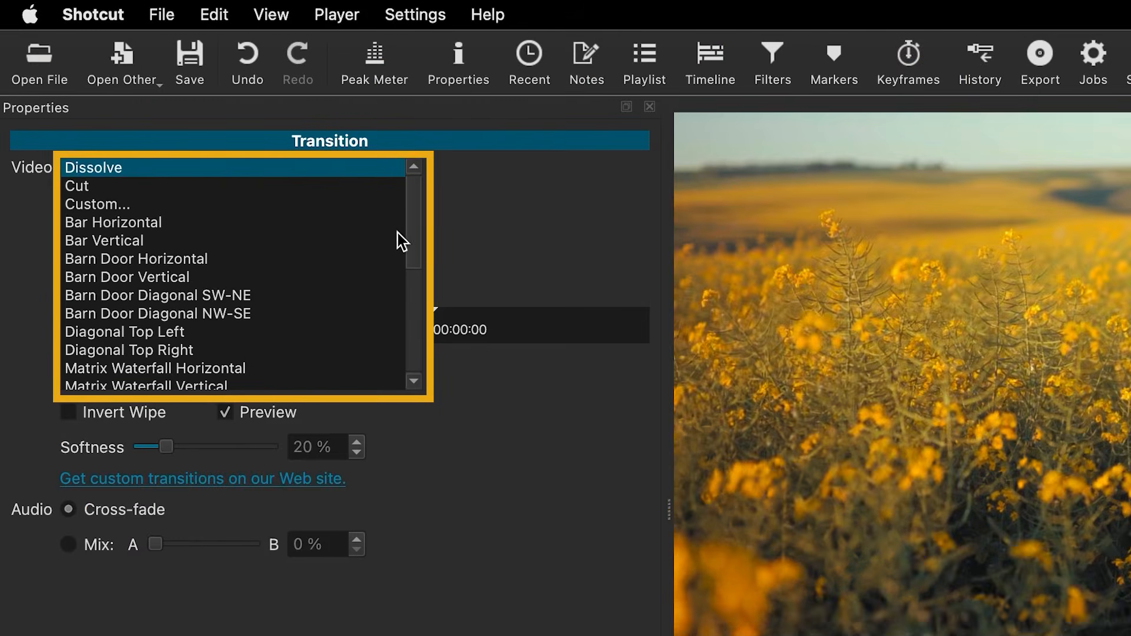
mouse_move(414, 238)
mouse_down()
mouse_move(415, 362)
mouse_move(415, 226)
mouse_up()
click(147, 225)
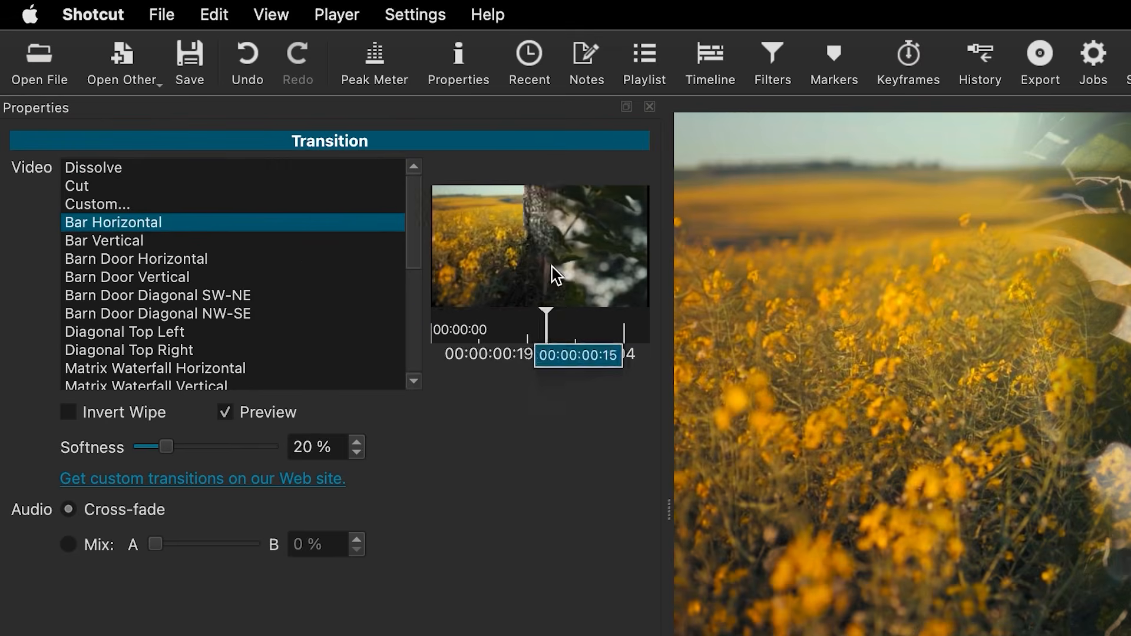
Step: Try the Bar Vertical, Barn Door Diagonal SW-NE and Matrix Waterfall Vertical video types on the transition
click(141, 240)
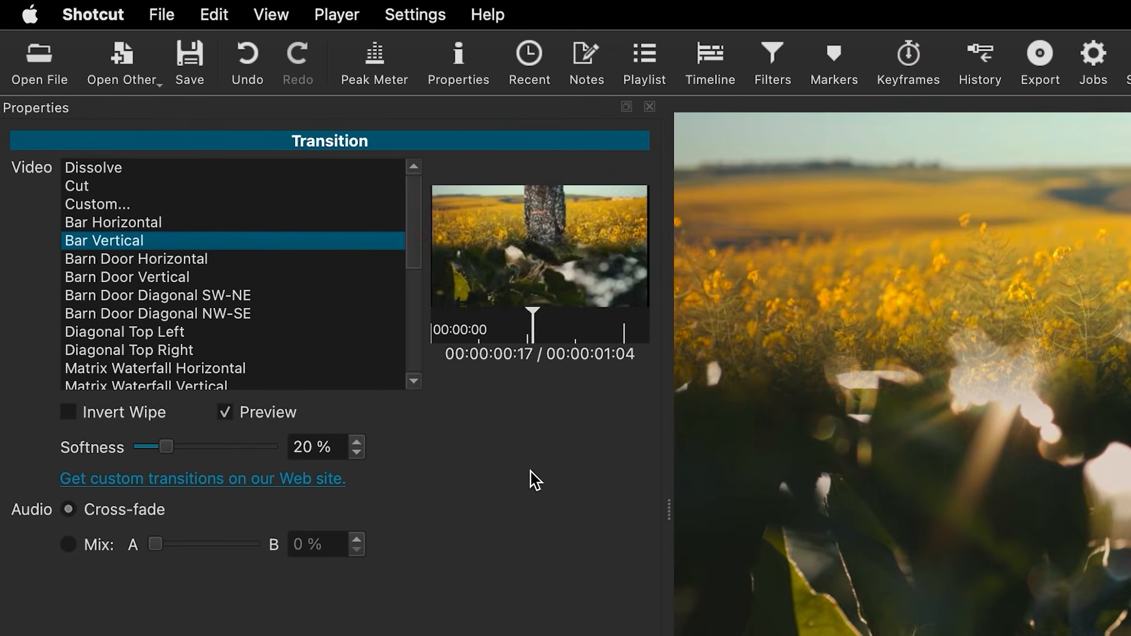
click(162, 297)
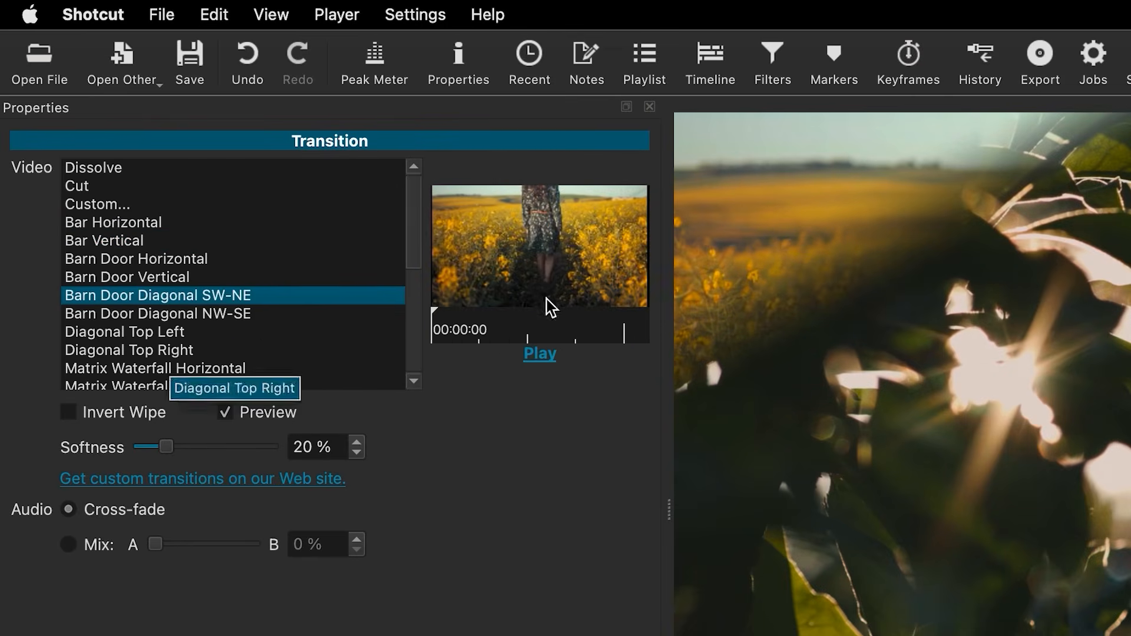
scroll(412, 253, down, 2)
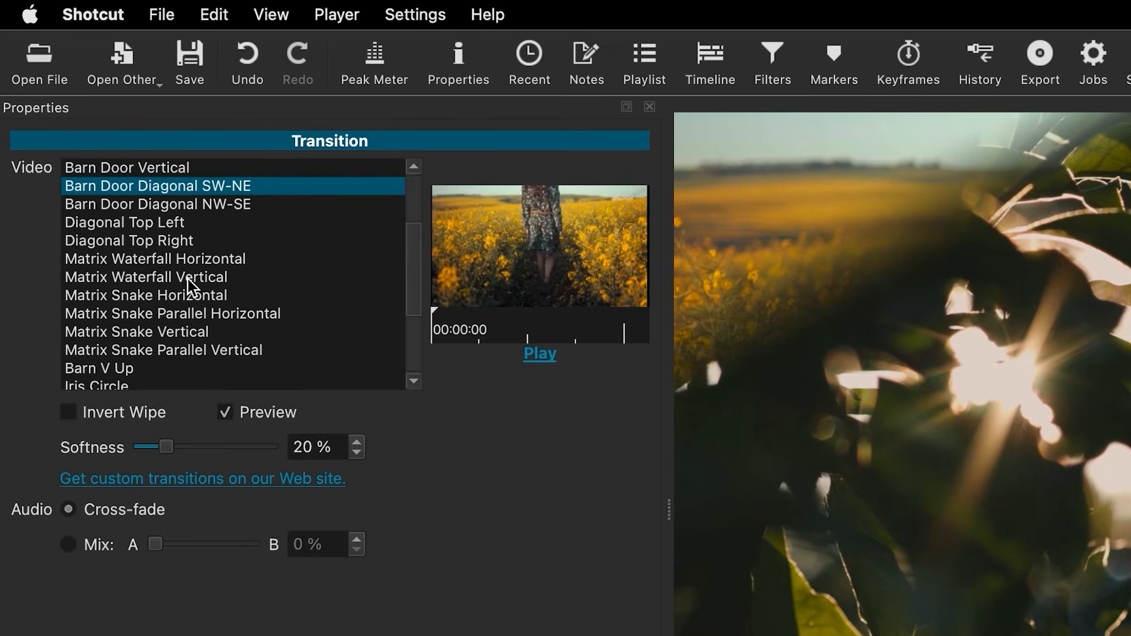
click(177, 278)
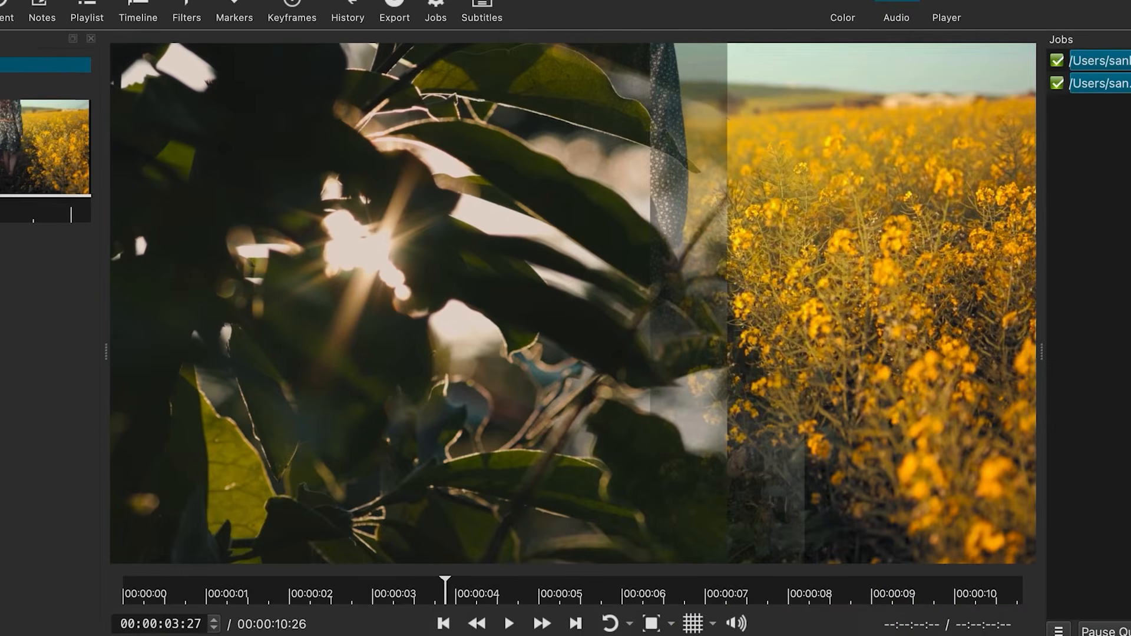
Step: Preview the transition, set its video type to Bar Horizontal, and place the playhead before it at about 3 seconds
key(space)
key(j)
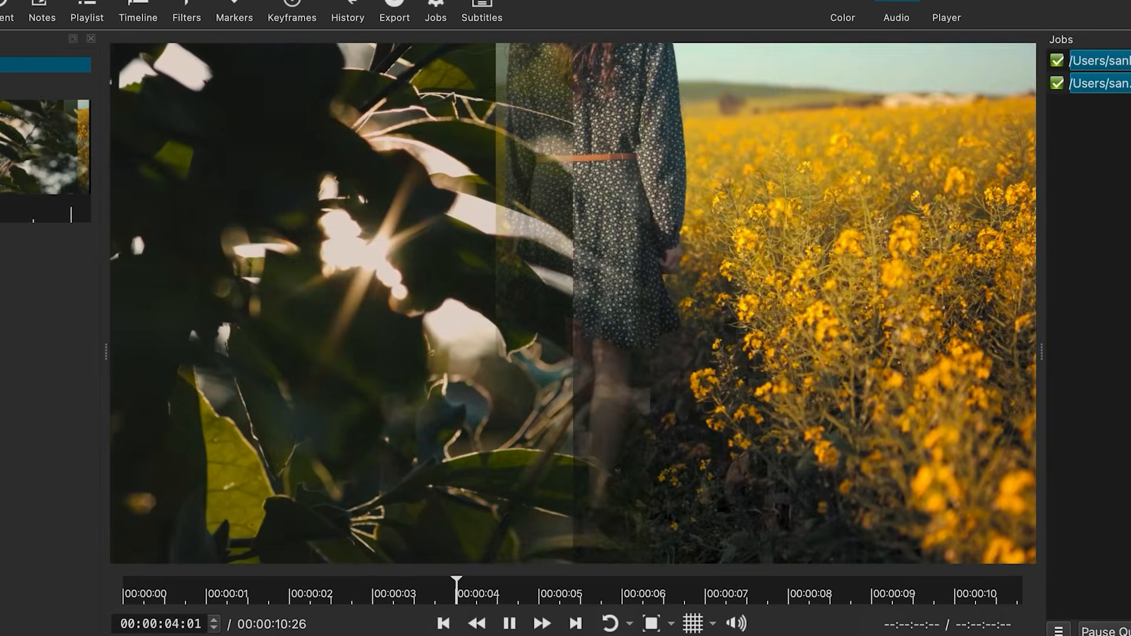
key(space)
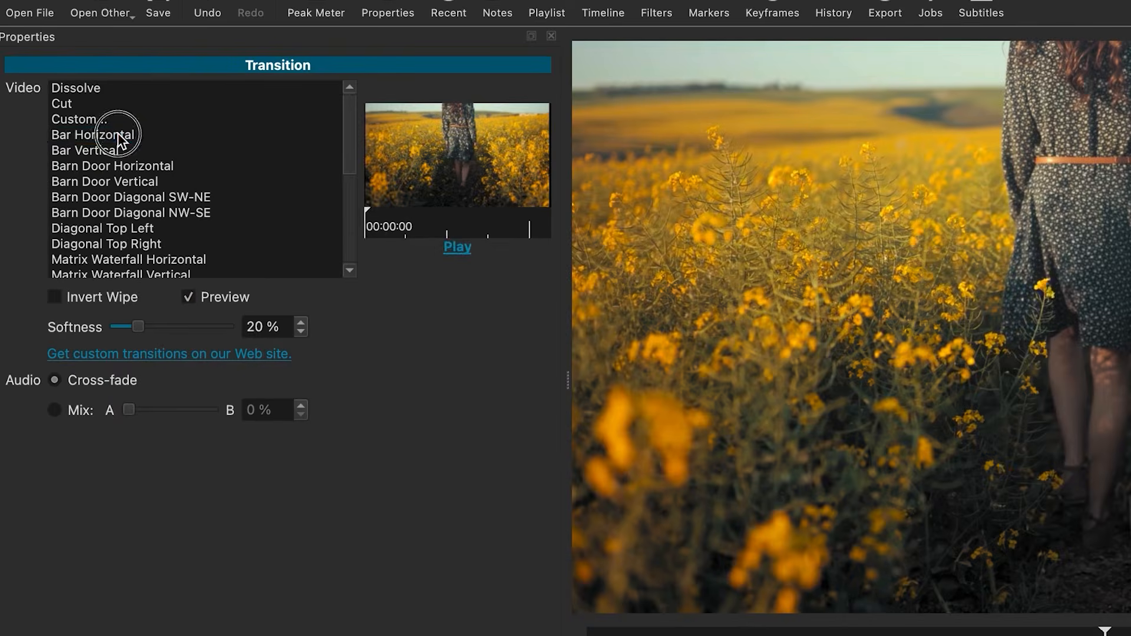
click(118, 134)
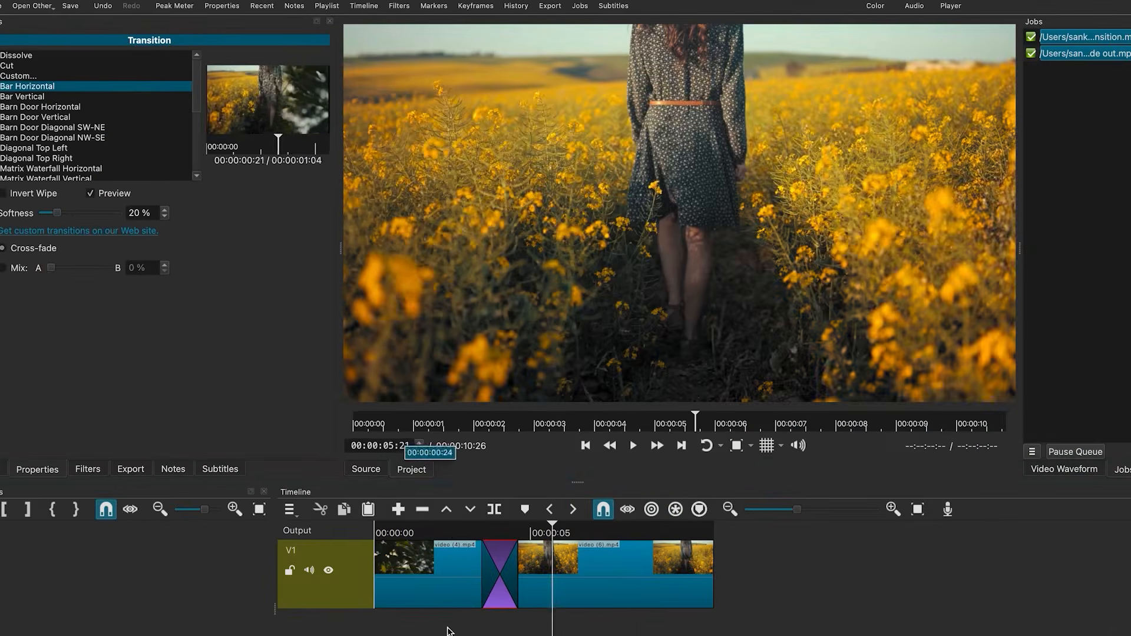
click(468, 533)
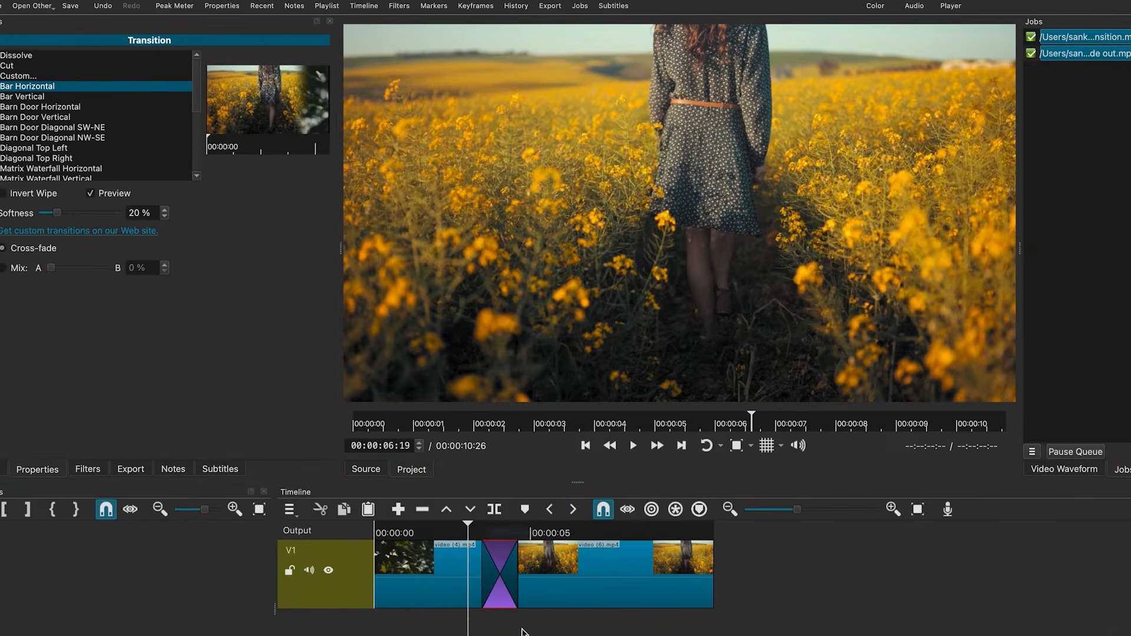
Step: Play back the Bar Horizontal transition and turn on the inverted wipe for it
key(space)
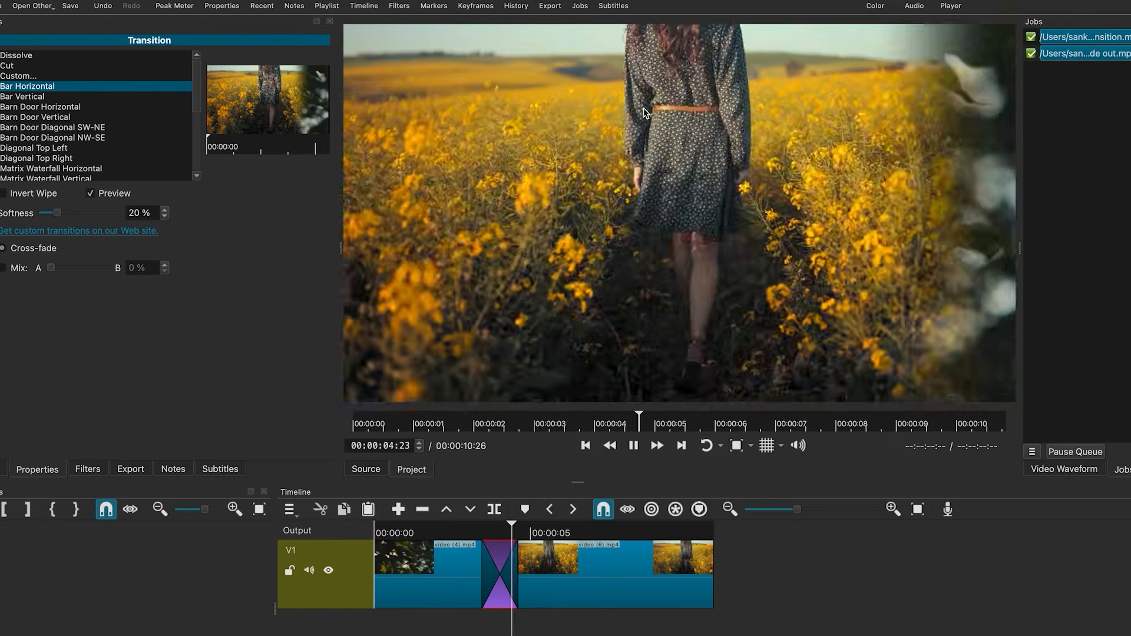
key(space)
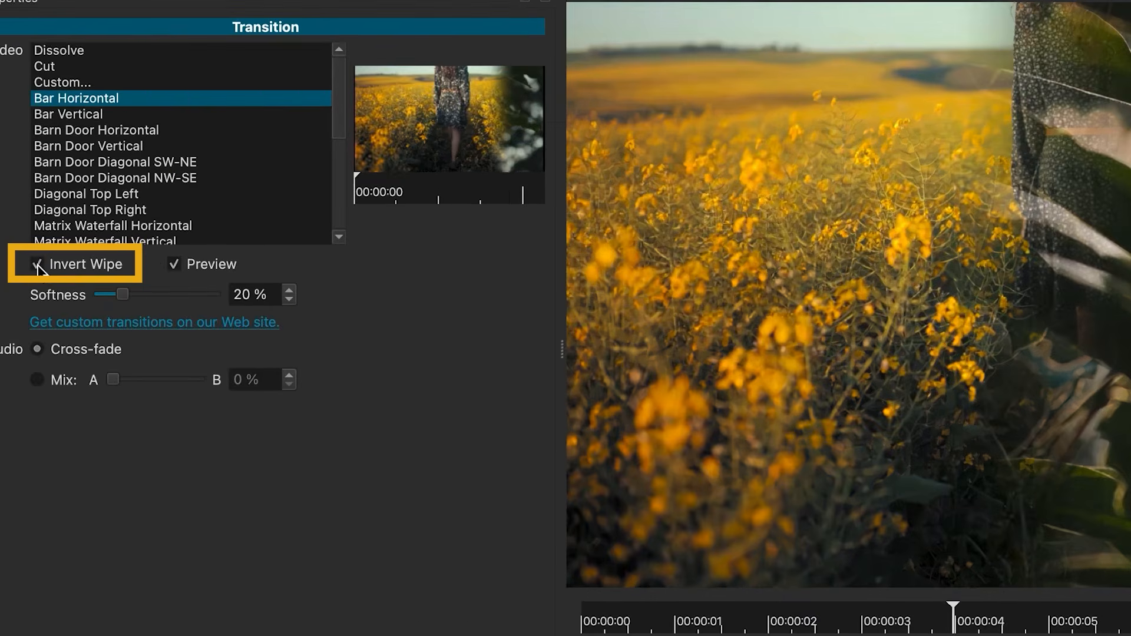
click(37, 265)
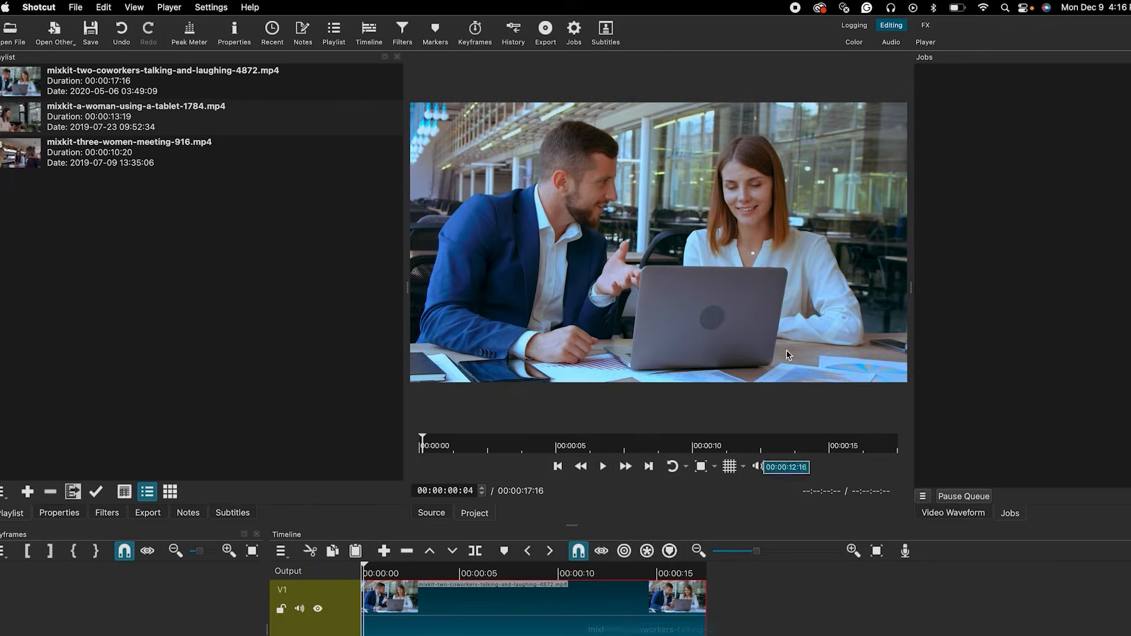
Step: Place the playhead at the start of the mixkit-two-coworkers-talking-and-laughing-4872.mp4 clip and add a Text: Simple filter to it
drag(365, 566, 362, 598)
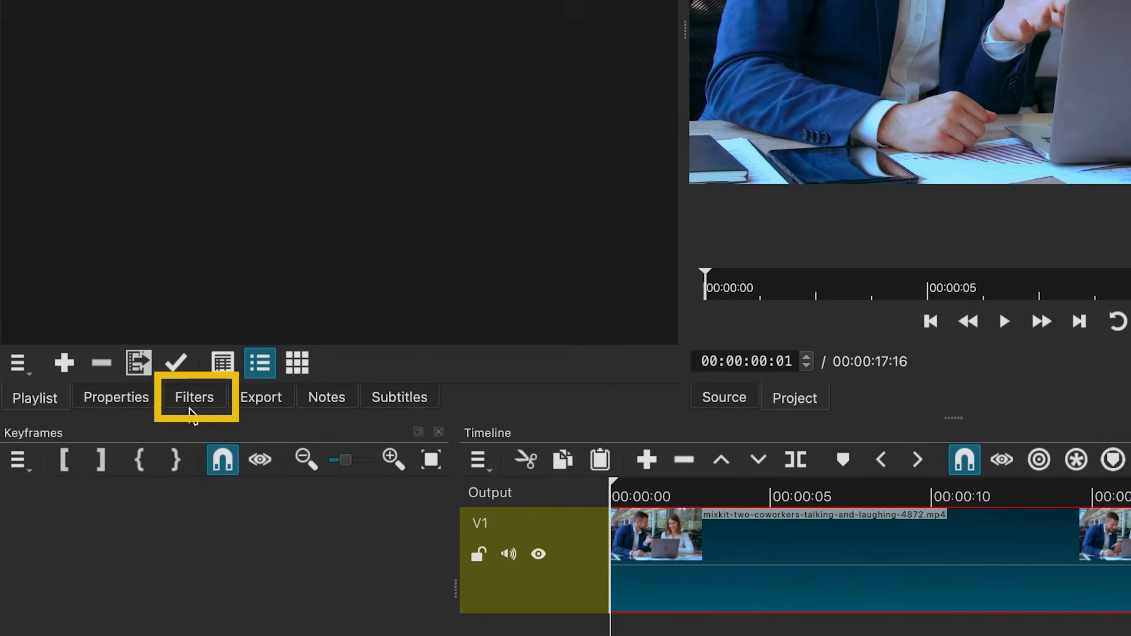
click(185, 399)
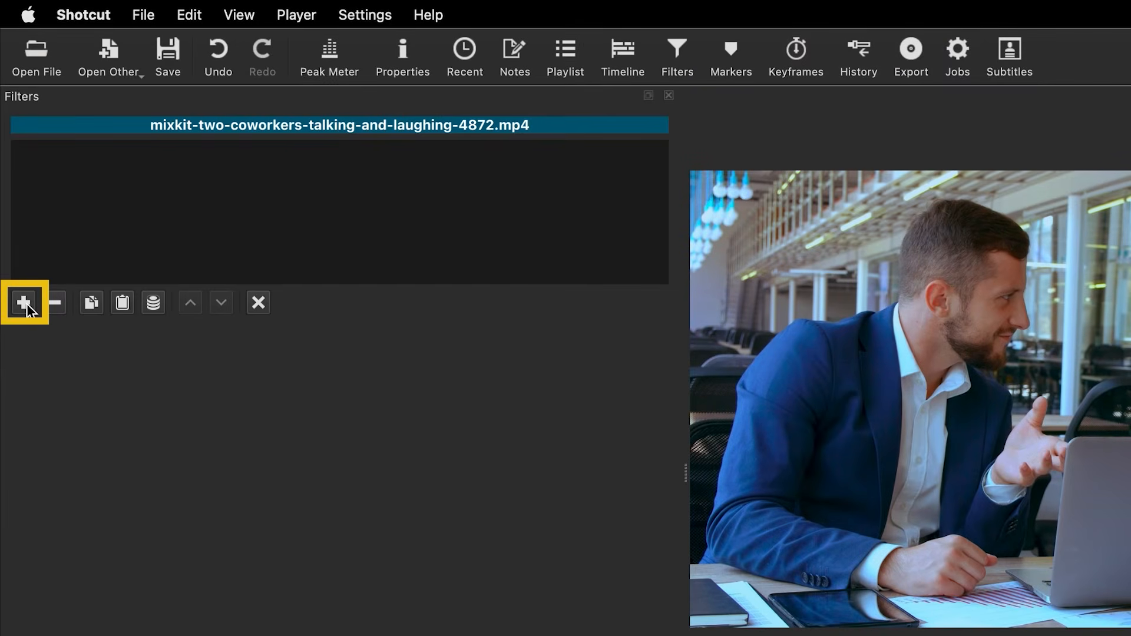
click(24, 303)
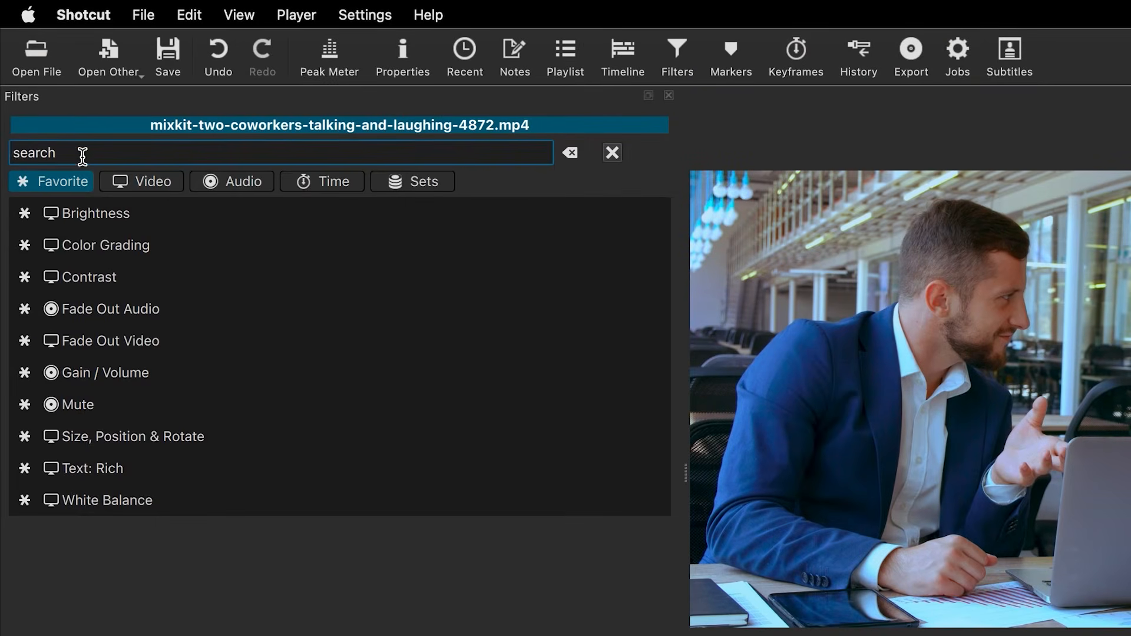
text(TEXT)
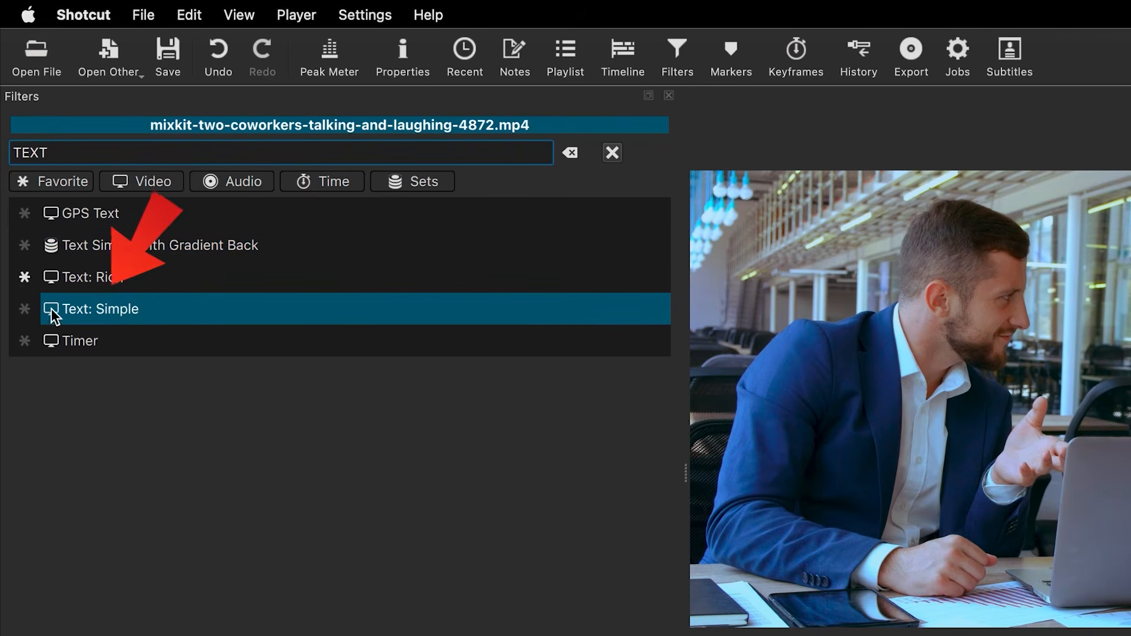
click(115, 311)
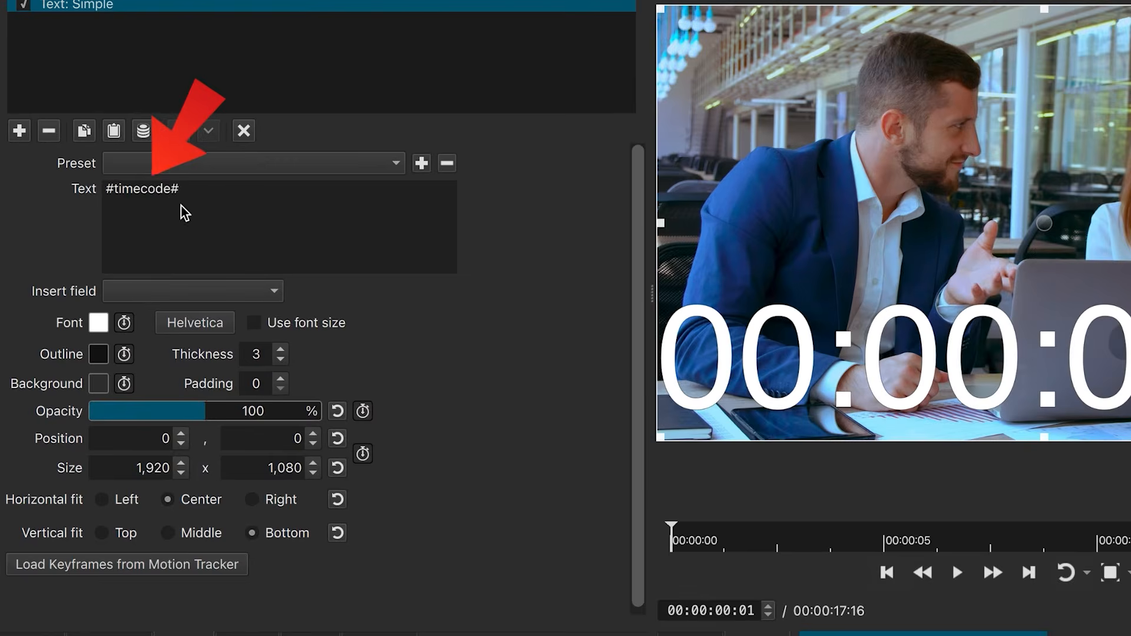
Step: Replace the filter's timecode with TEXT and set its font to Gill Sans MT Bold
triple_click(156, 250)
text(TEXT)
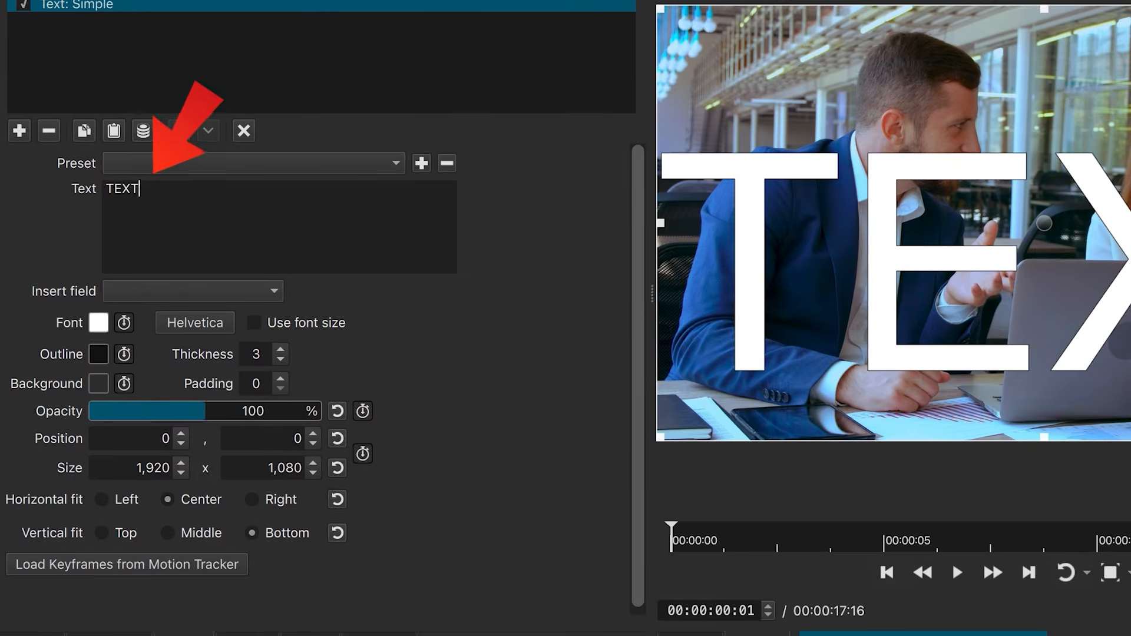
click(196, 327)
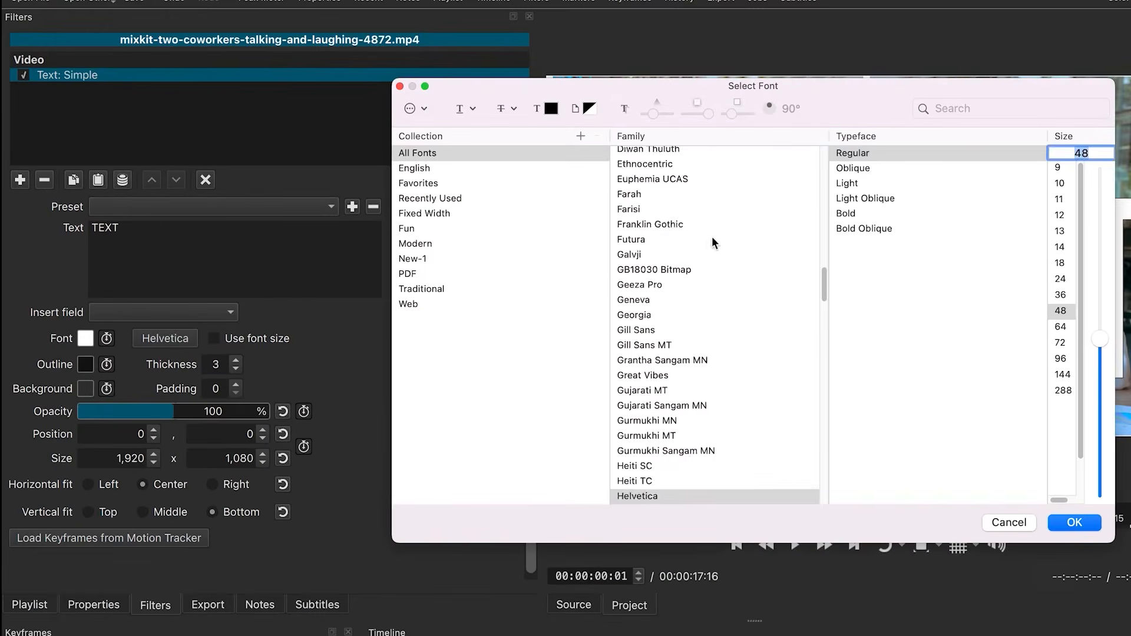
scroll(784, 227, down, 3)
click(784, 227)
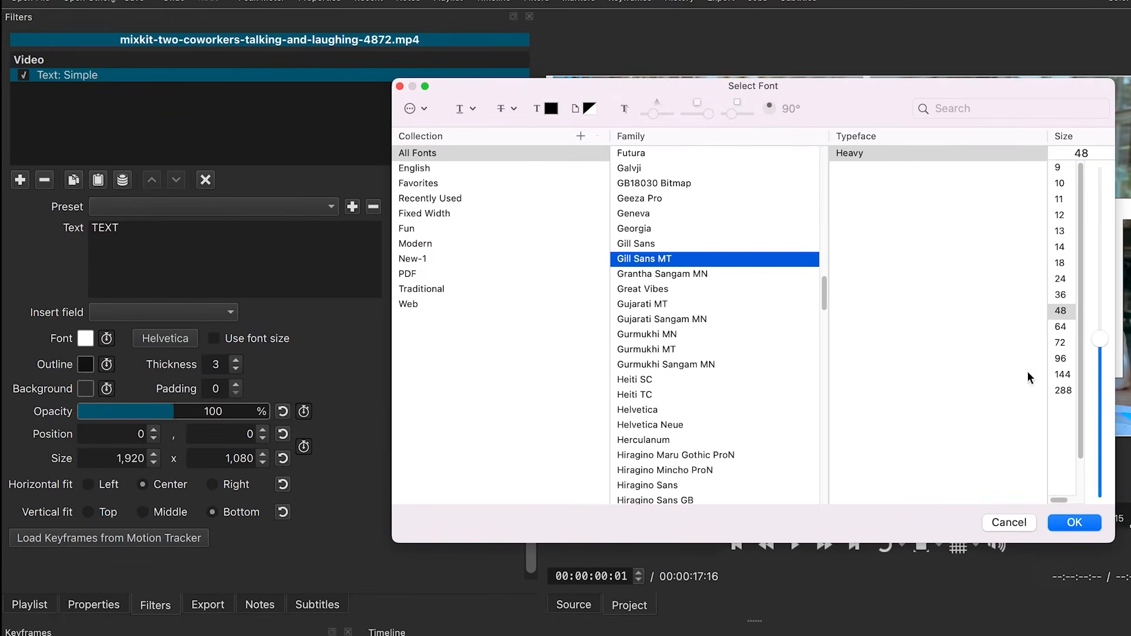
click(1085, 528)
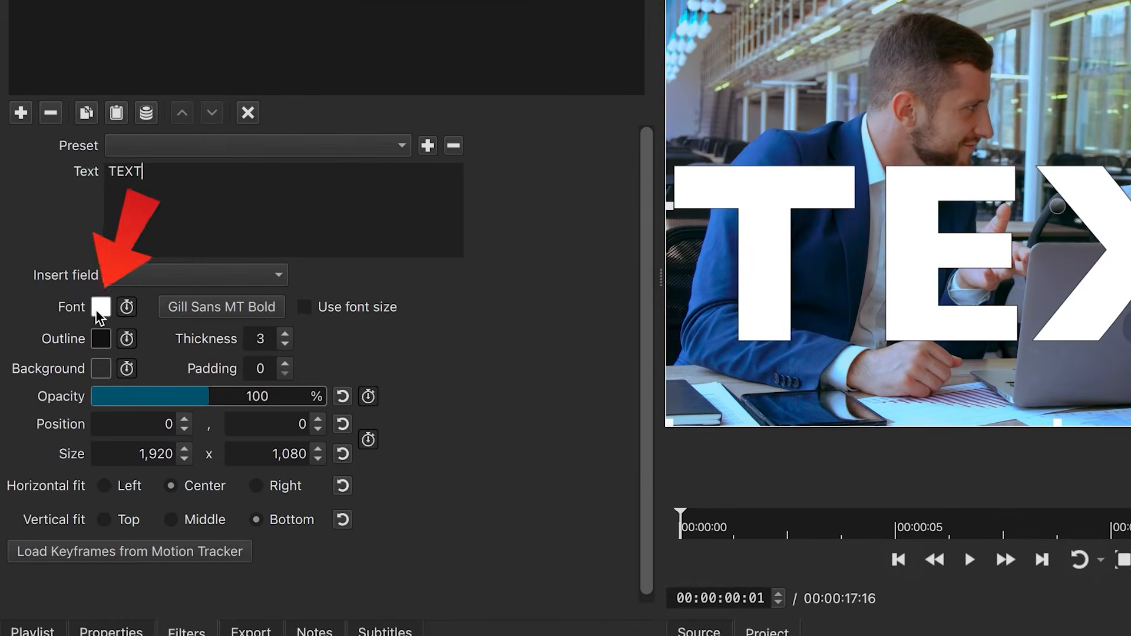
Step: Browse the font colour choices for the text and keep White
click(99, 308)
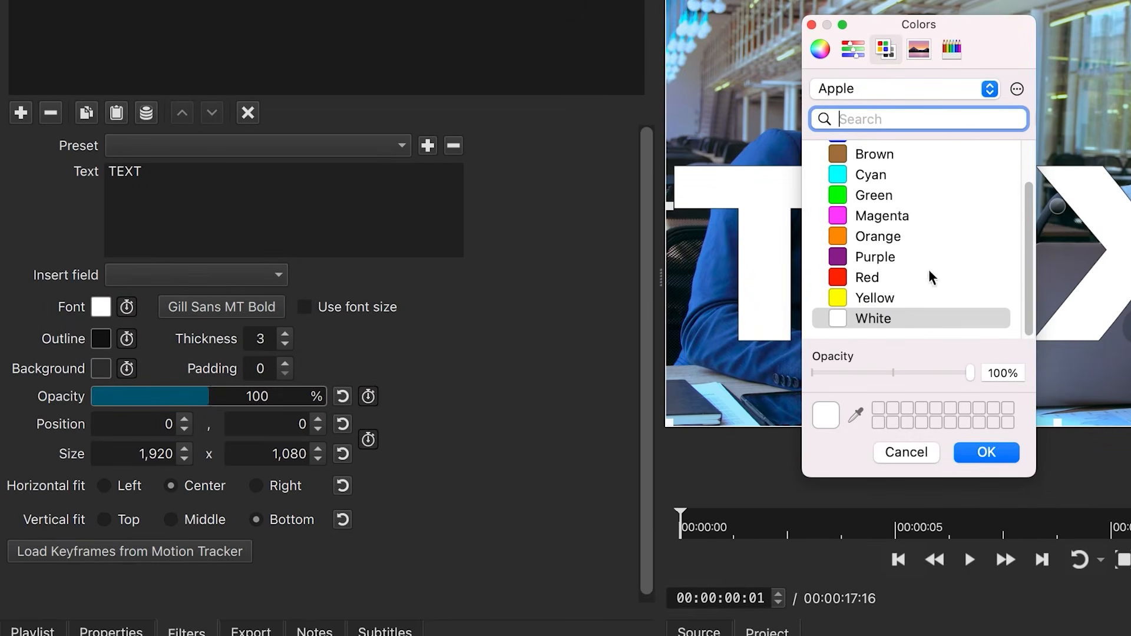
drag(1025, 263, 1022, 315)
click(971, 453)
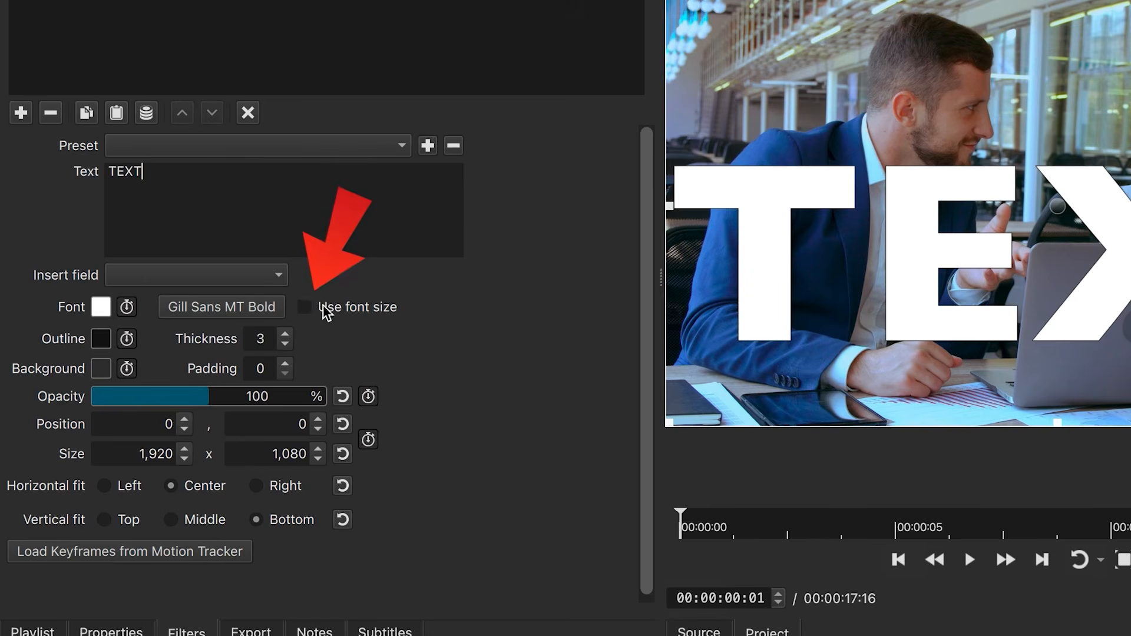
Step: Try a fixed font size of 144 on the text and turn the font size option off again
click(308, 307)
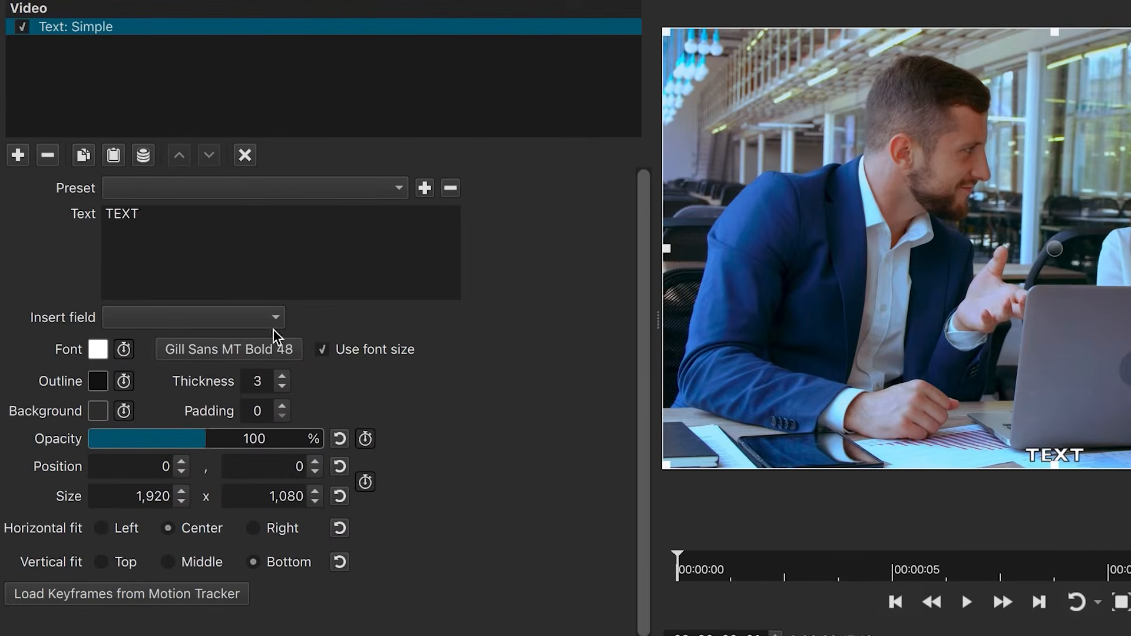
click(7, 347)
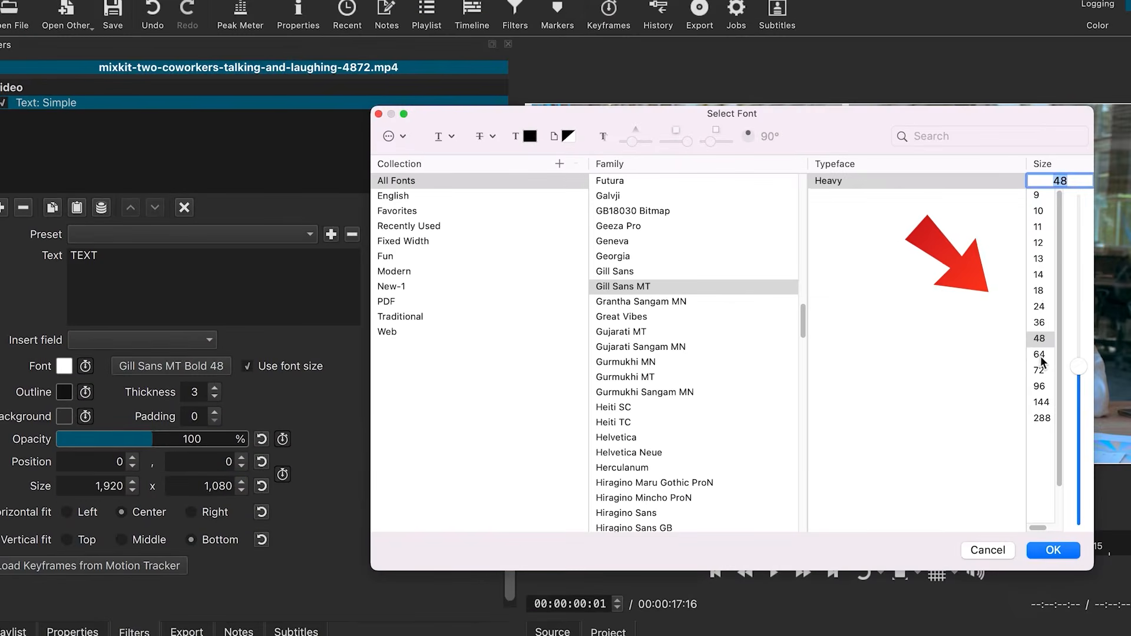
click(1041, 402)
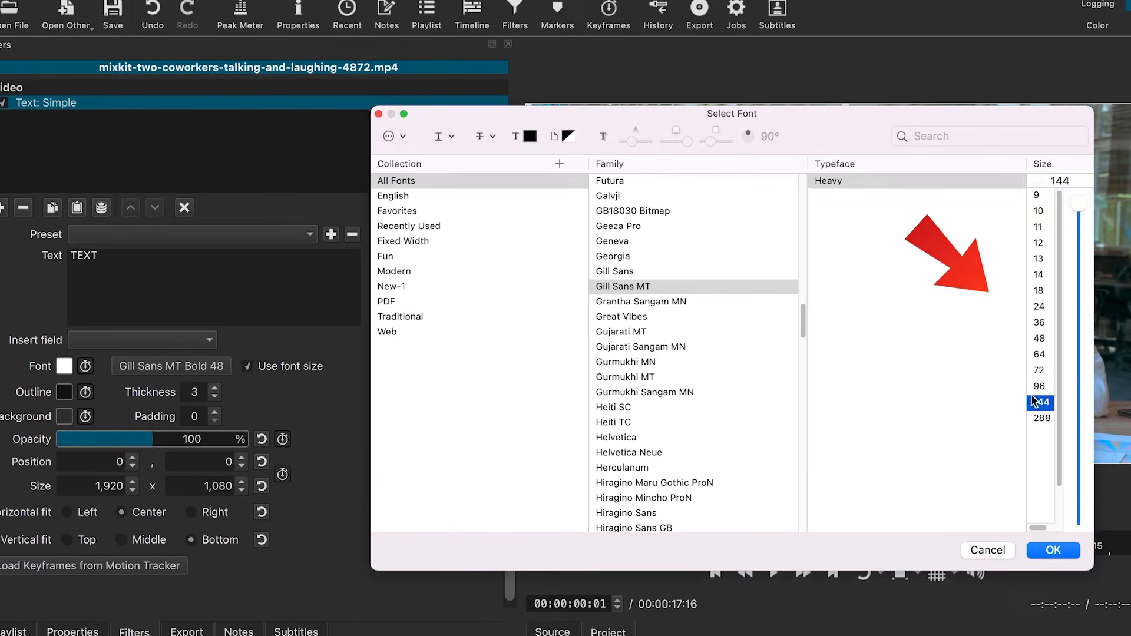
click(1053, 550)
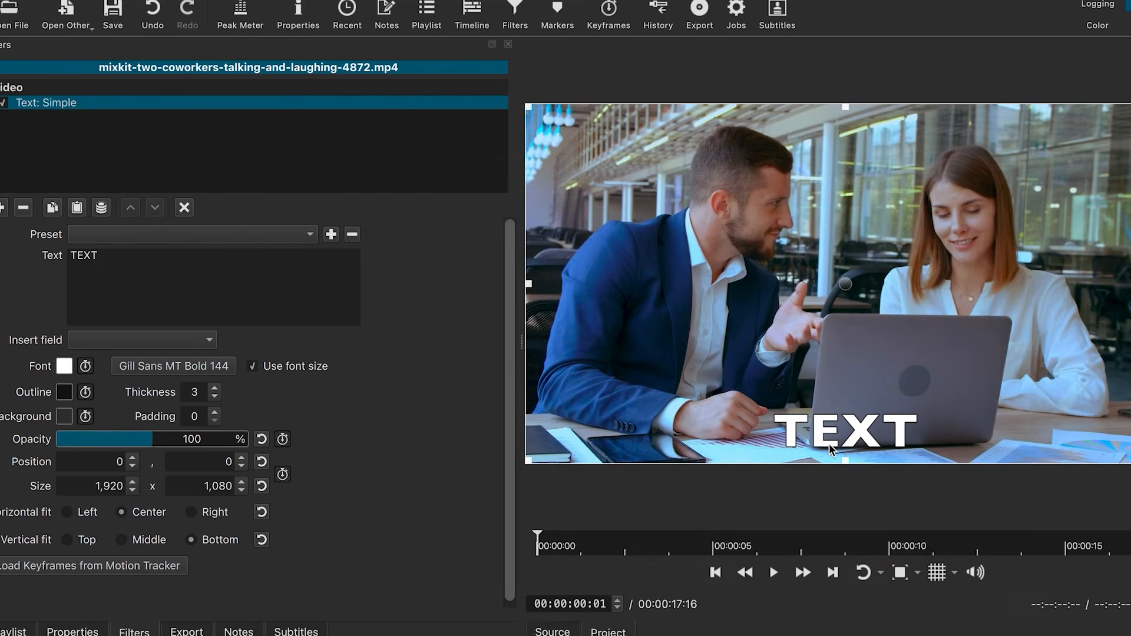
click(254, 367)
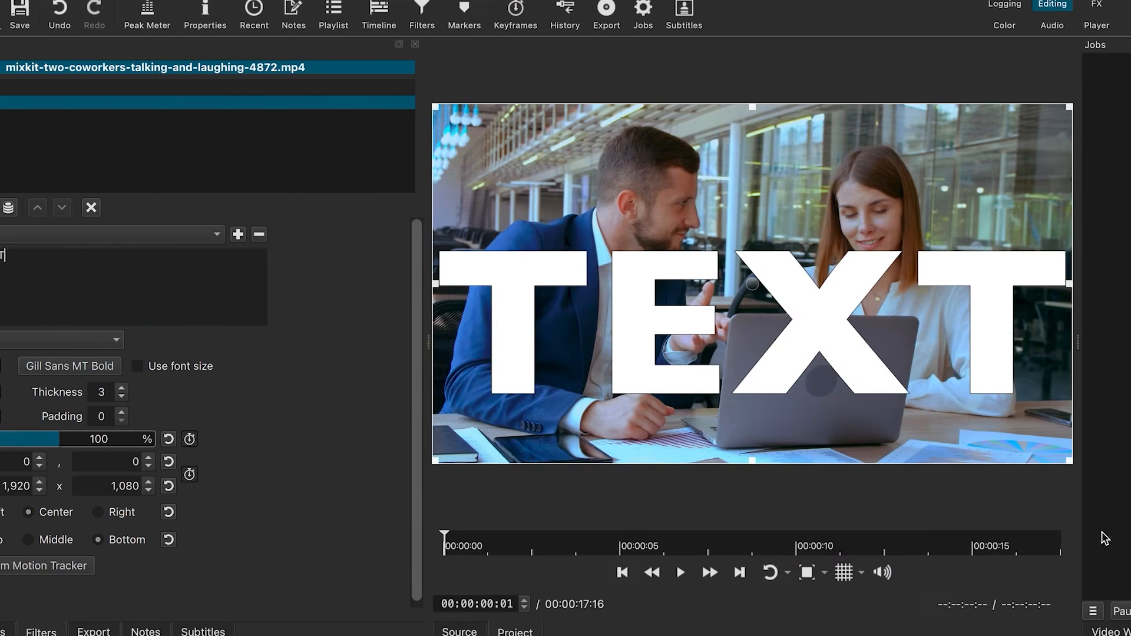
Step: Shrink the text box to about 849 x 442 and move it to a position of about 568, 322
drag(1070, 461, 748, 306)
drag(589, 204, 825, 289)
drag(978, 190, 940, 257)
drag(800, 304, 762, 285)
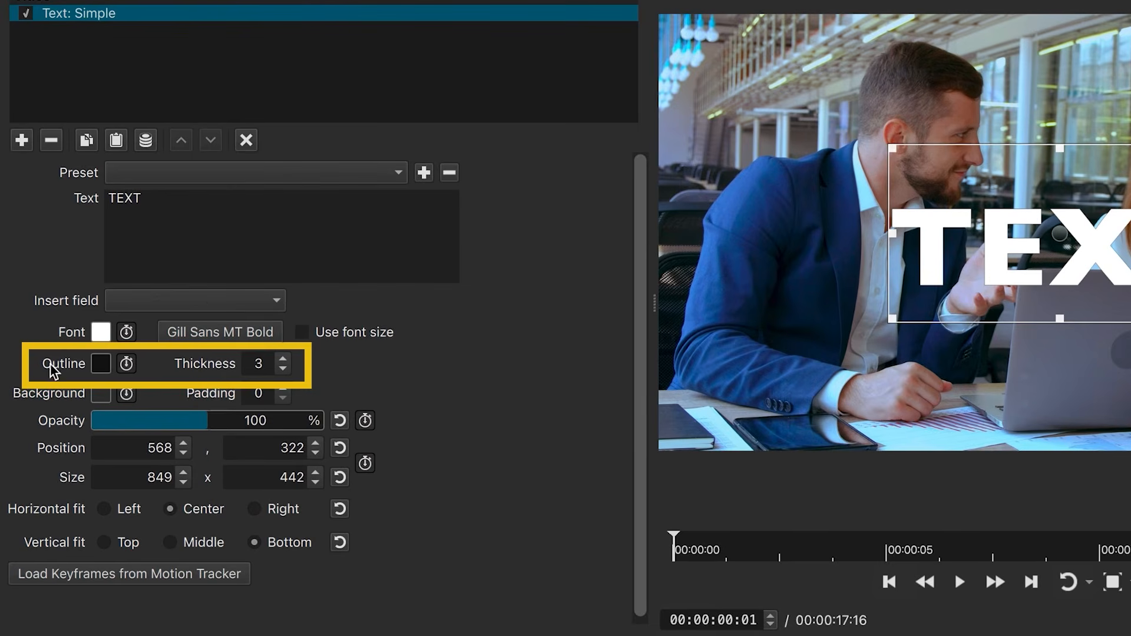
Step: Set the text's outline thickness to 0
click(283, 369)
click(283, 368)
click(283, 369)
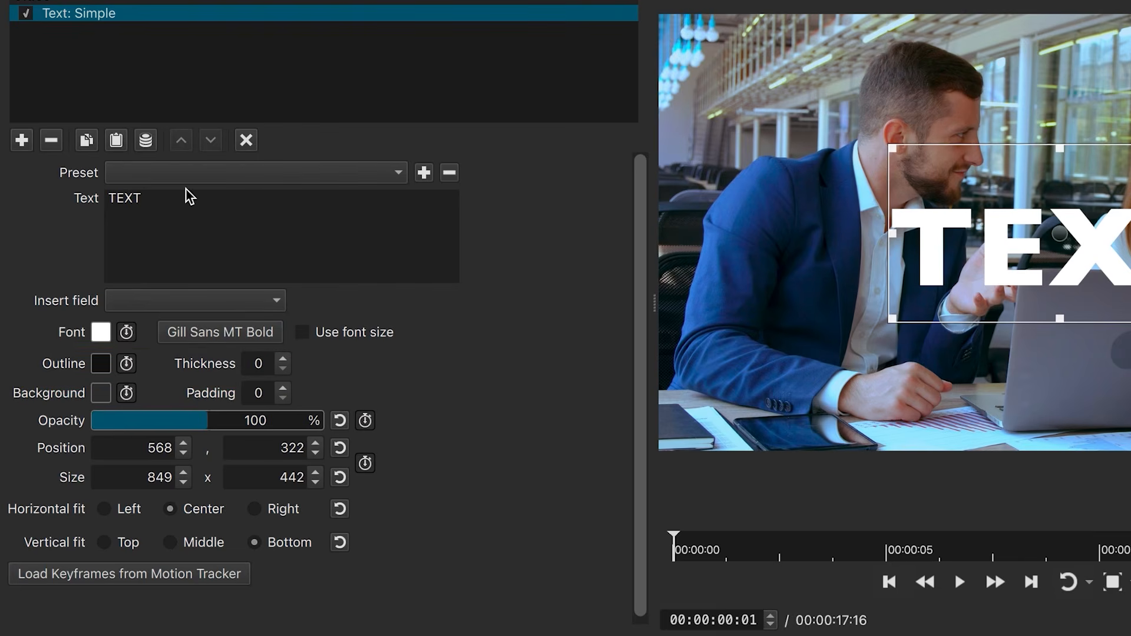
Step: Try the Slide In From Top, Slide In From Bottom and Lower Third presets on the text
click(308, 172)
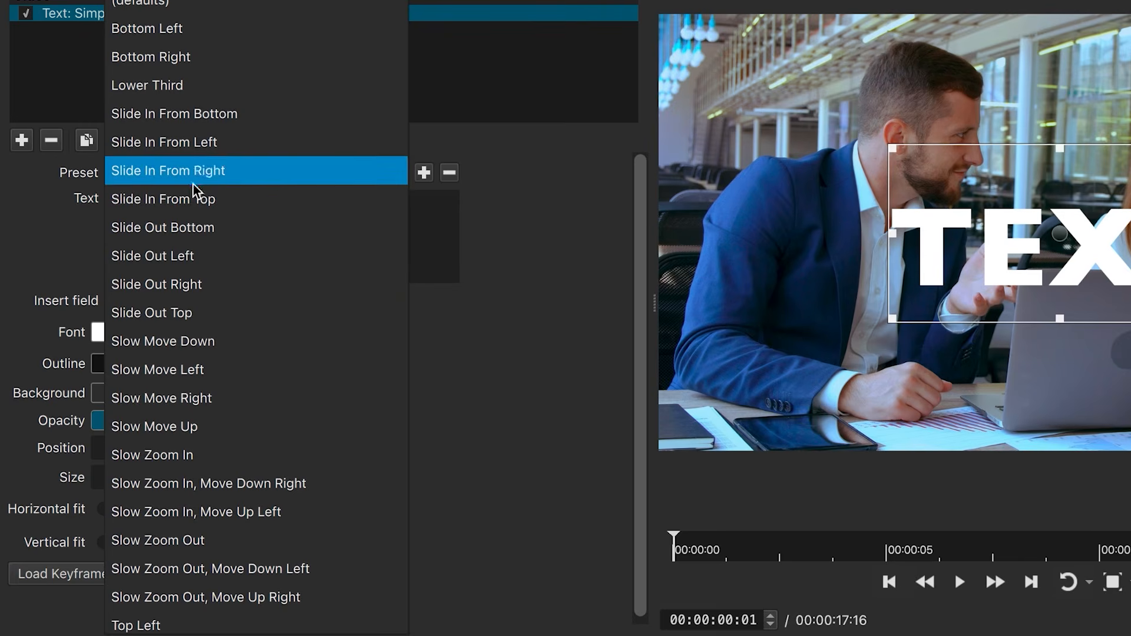
click(206, 199)
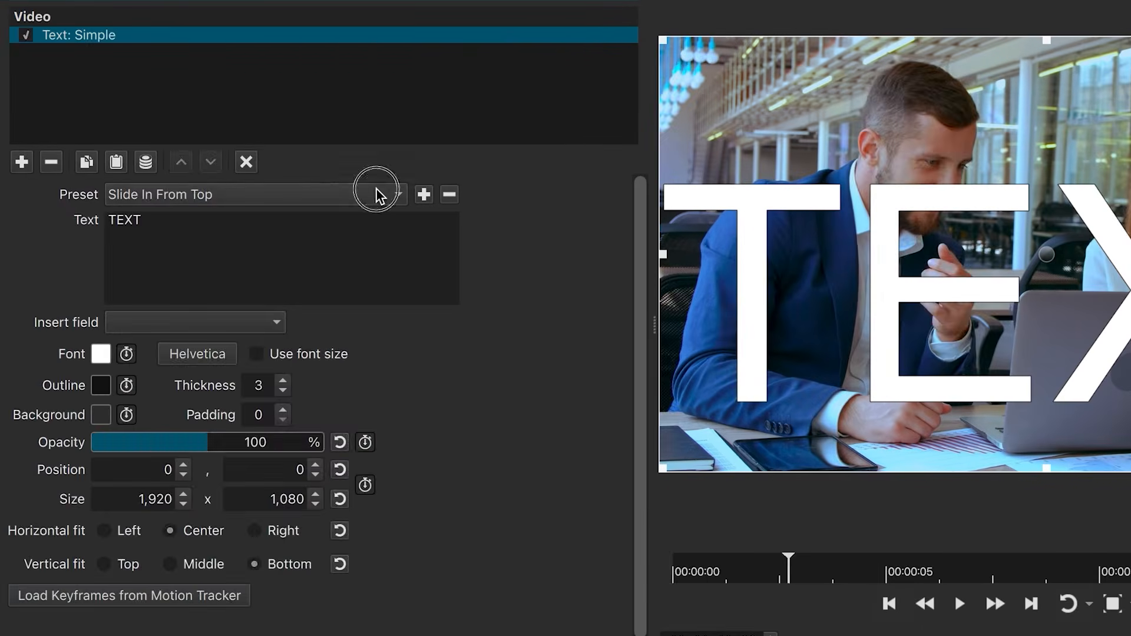
click(376, 194)
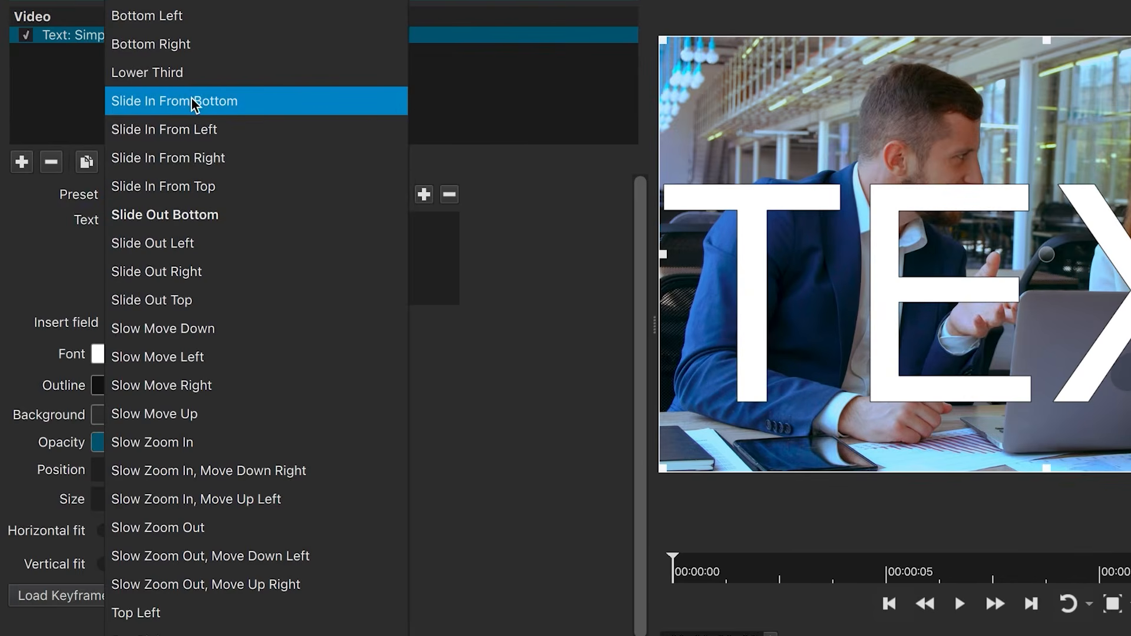
click(157, 102)
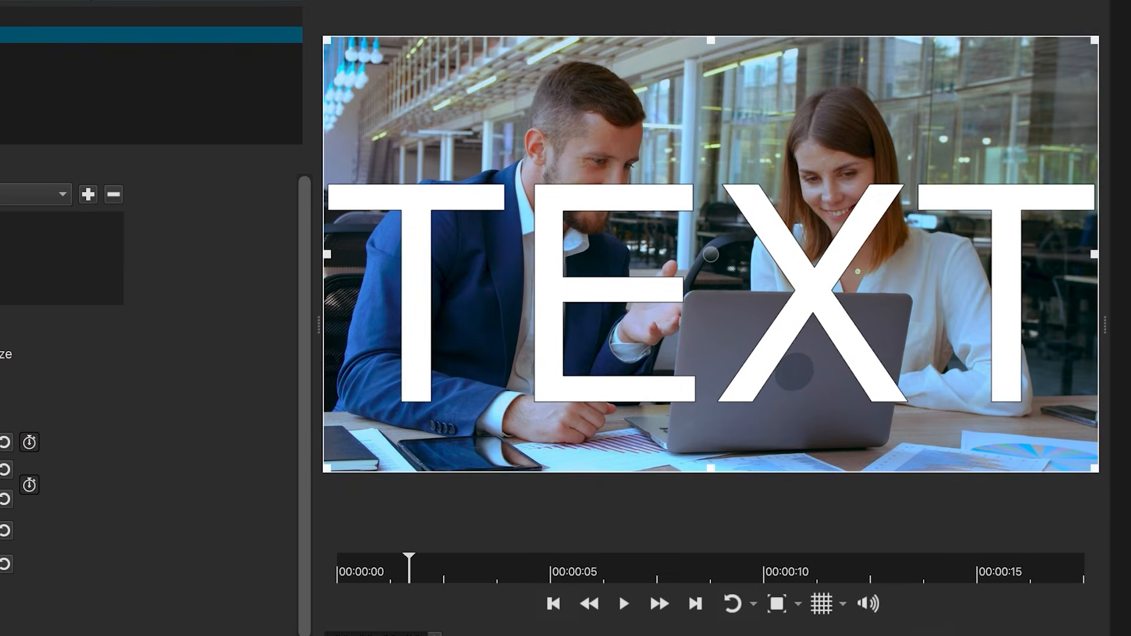
key(Home)
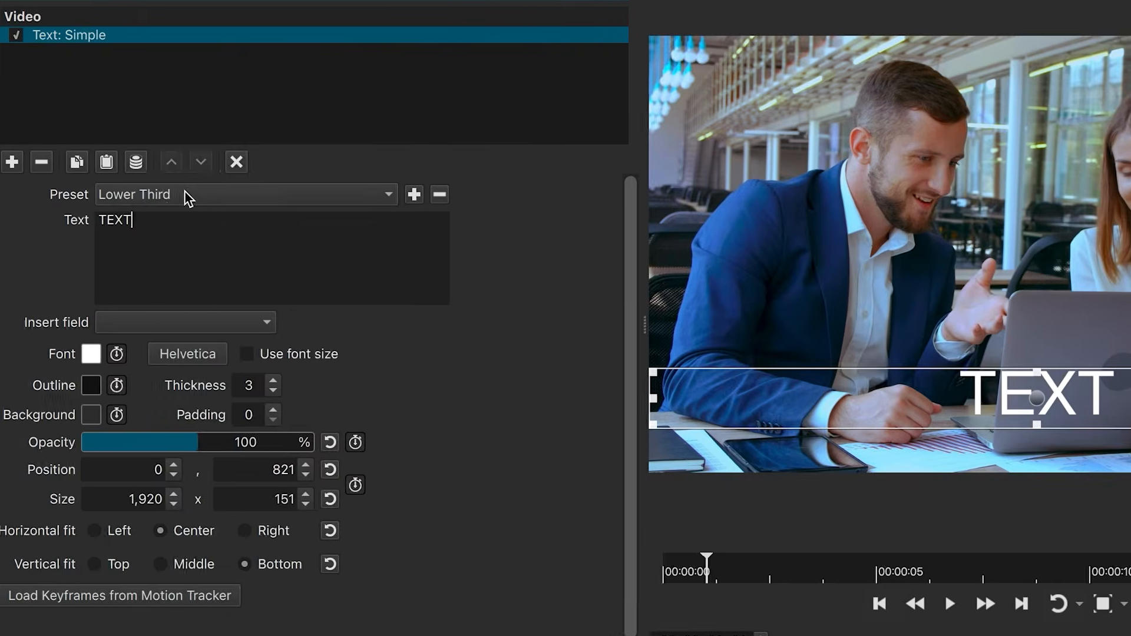
click(187, 197)
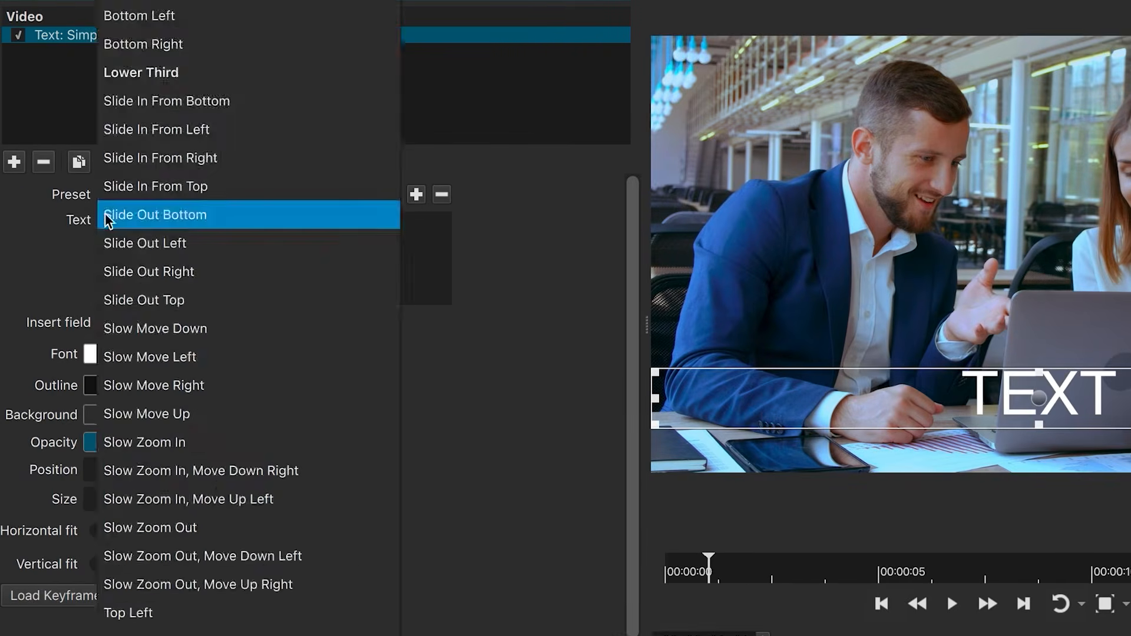
click(486, 212)
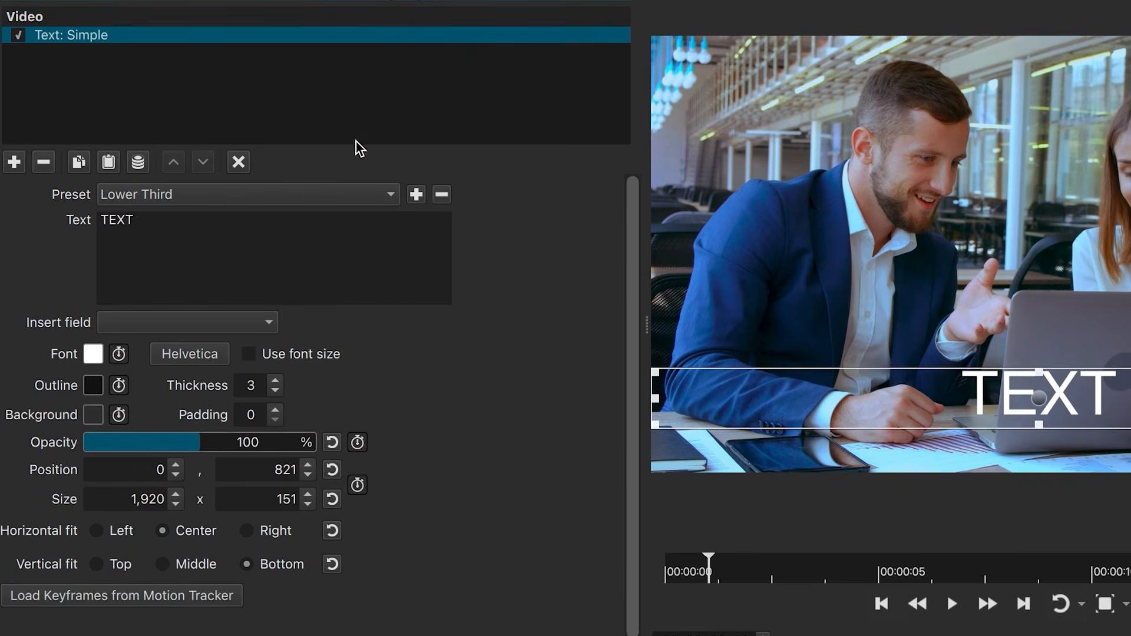
Step: Reset the text filter to the (defaults) preset and set its font to Gill Sans MT Bold again
click(392, 201)
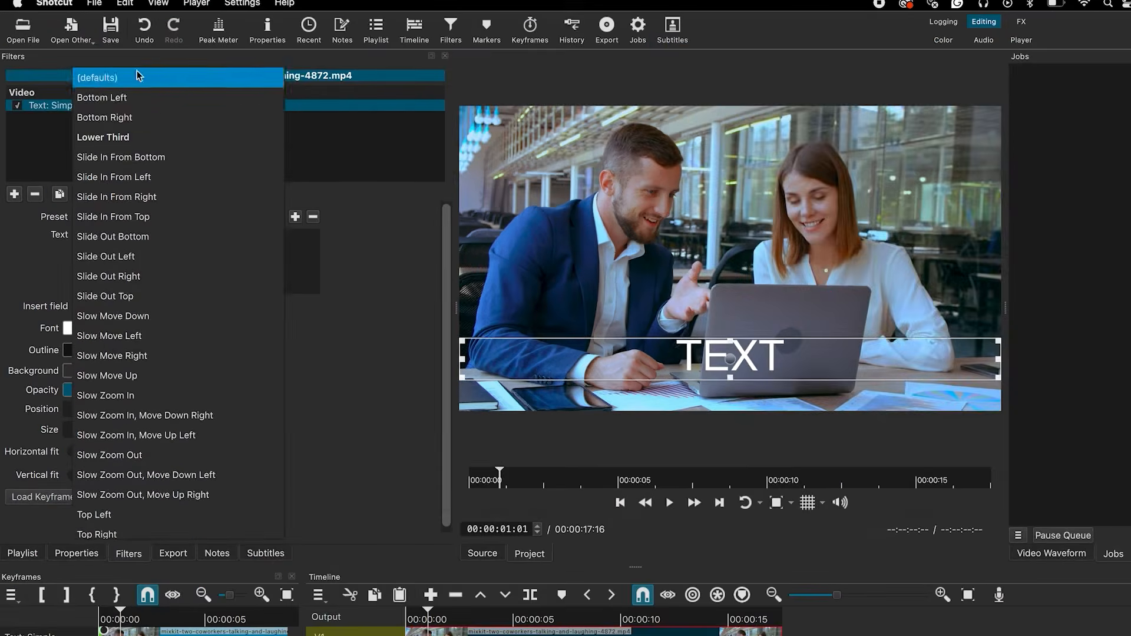
click(144, 74)
click(147, 328)
click(565, 328)
click(904, 482)
Step: Resize the text box to about 1,156 x 615 and centre it over the video at about 407, 292
drag(998, 109, 786, 237)
drag(624, 324, 741, 275)
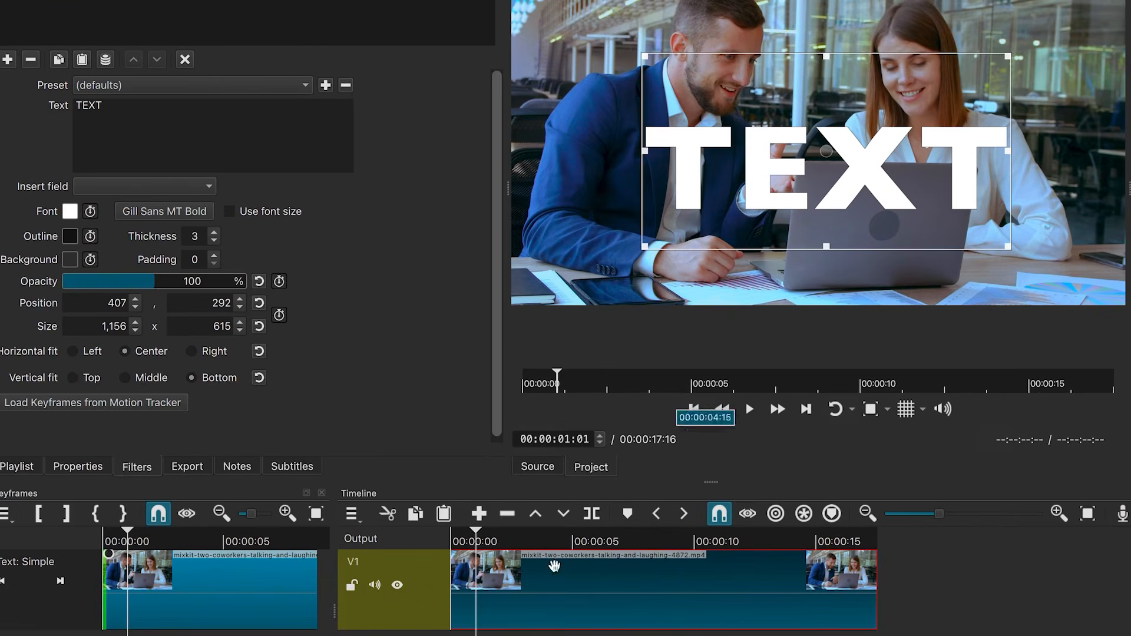
Step: Enable opacity keyframes for the text at the clip's start and set the opacity there to 0%
drag(474, 542, 437, 554)
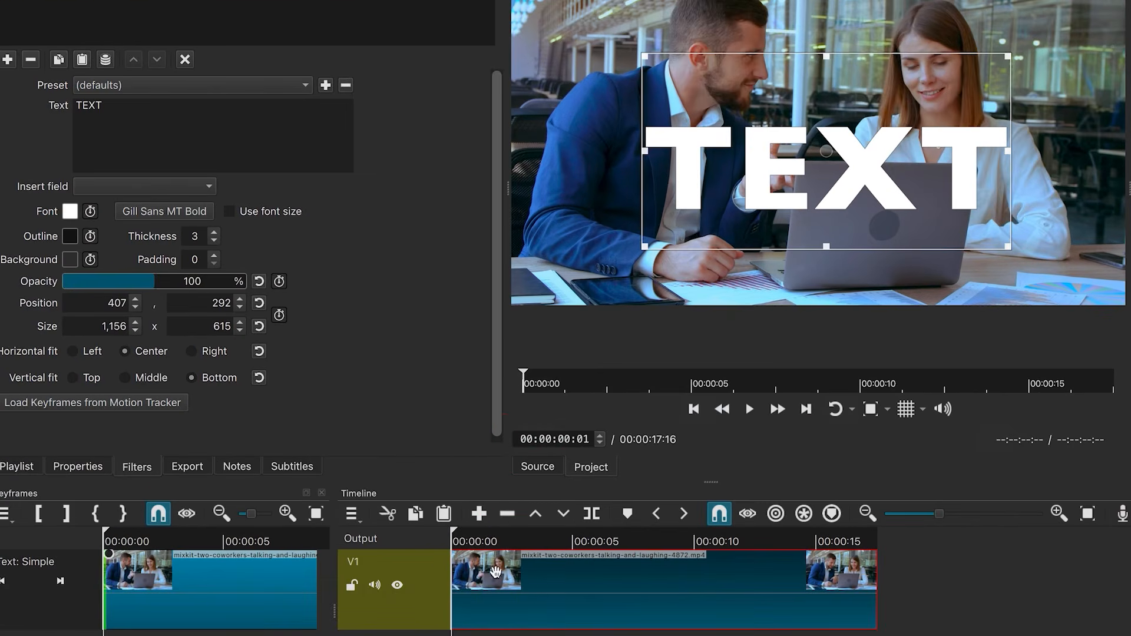
click(280, 282)
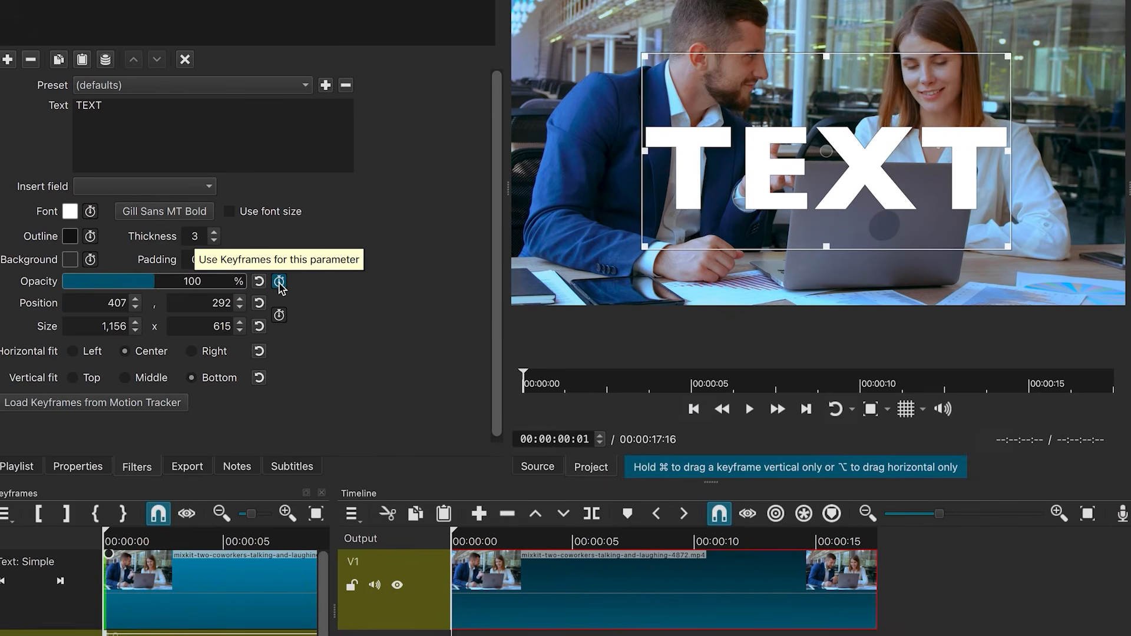
drag(142, 288, 26, 287)
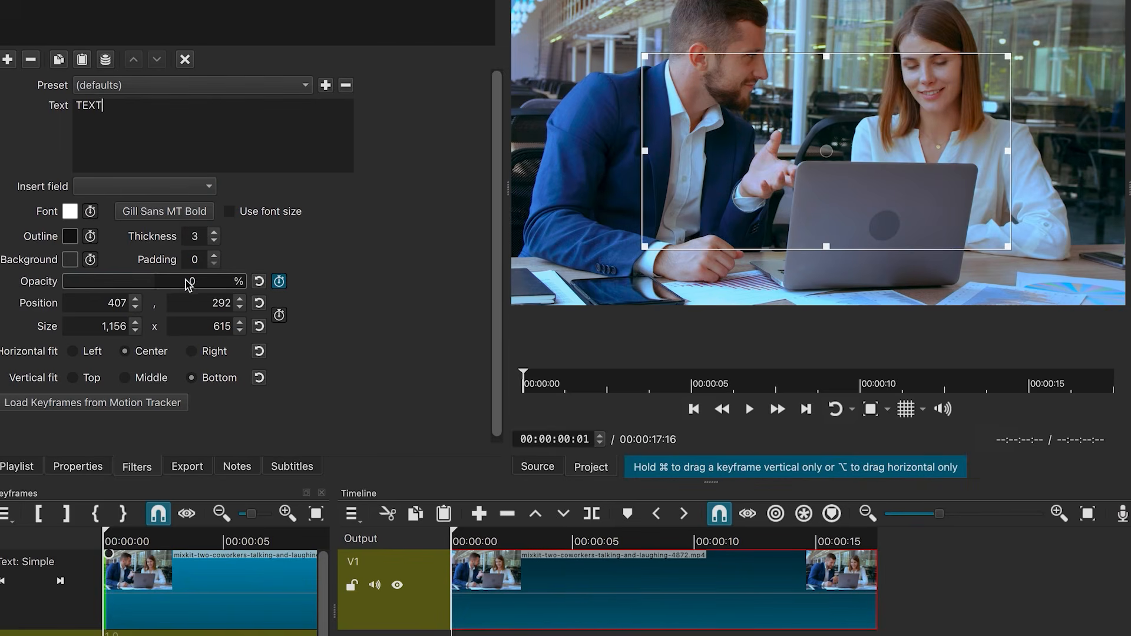
Step: Set the text's opacity to 100% at about 00:00:01:03 and play the fade-in from the start
drag(454, 538, 477, 554)
drag(87, 292, 156, 287)
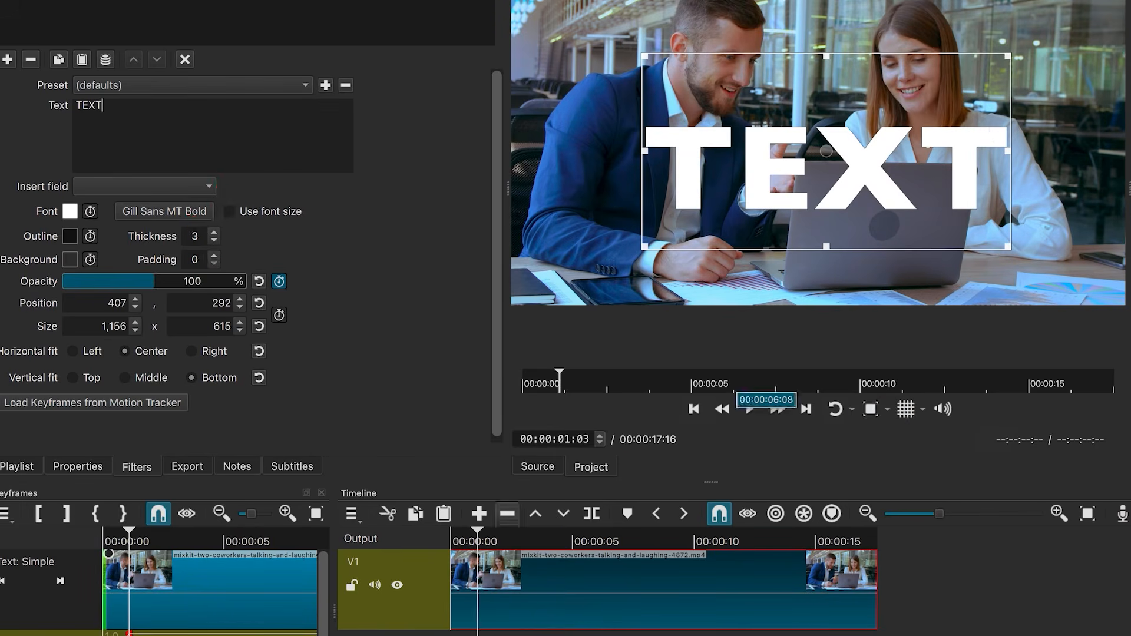
drag(479, 541, 451, 541)
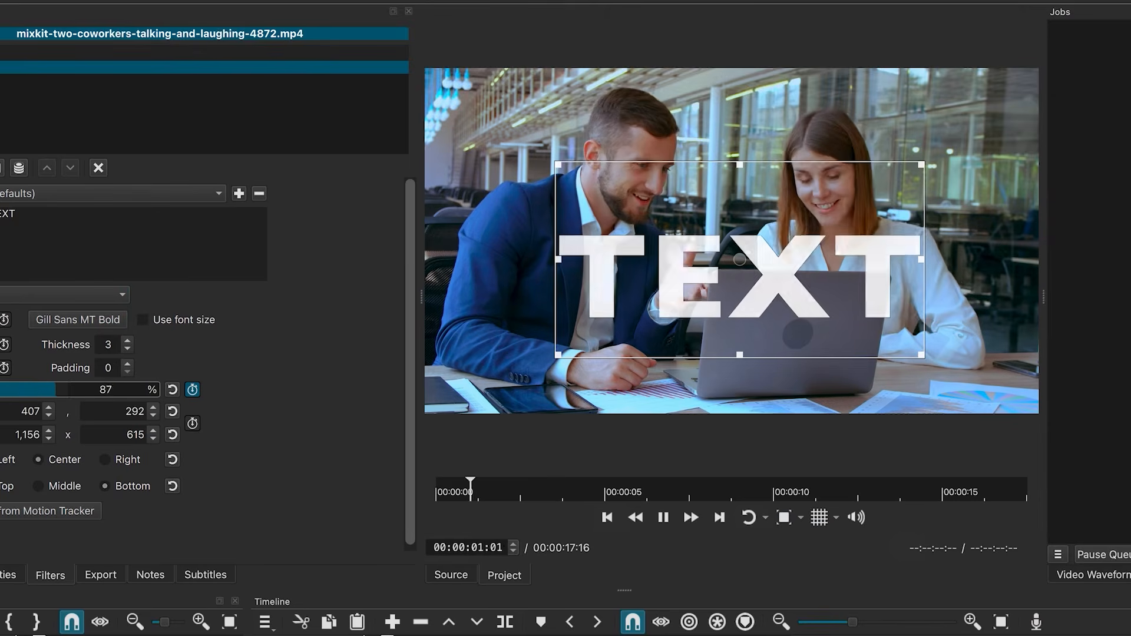
Step: Deselect the clip and replay the text's fade-in from the start without the text box outline
key(space)
key(ctrl+d)
key(Home)
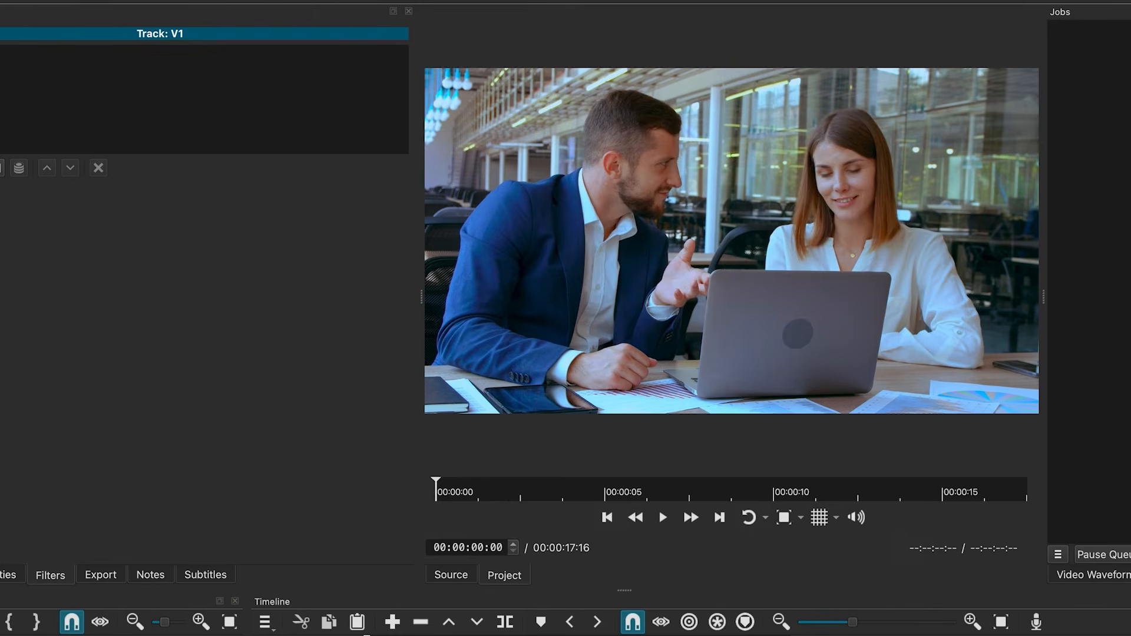
key(space)
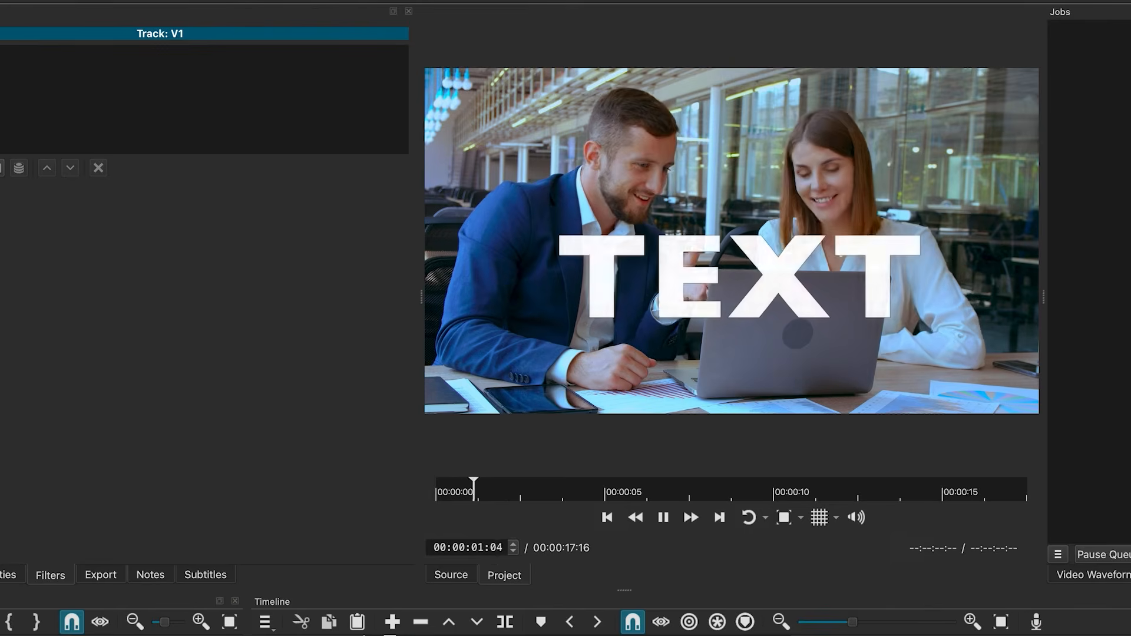
key(space)
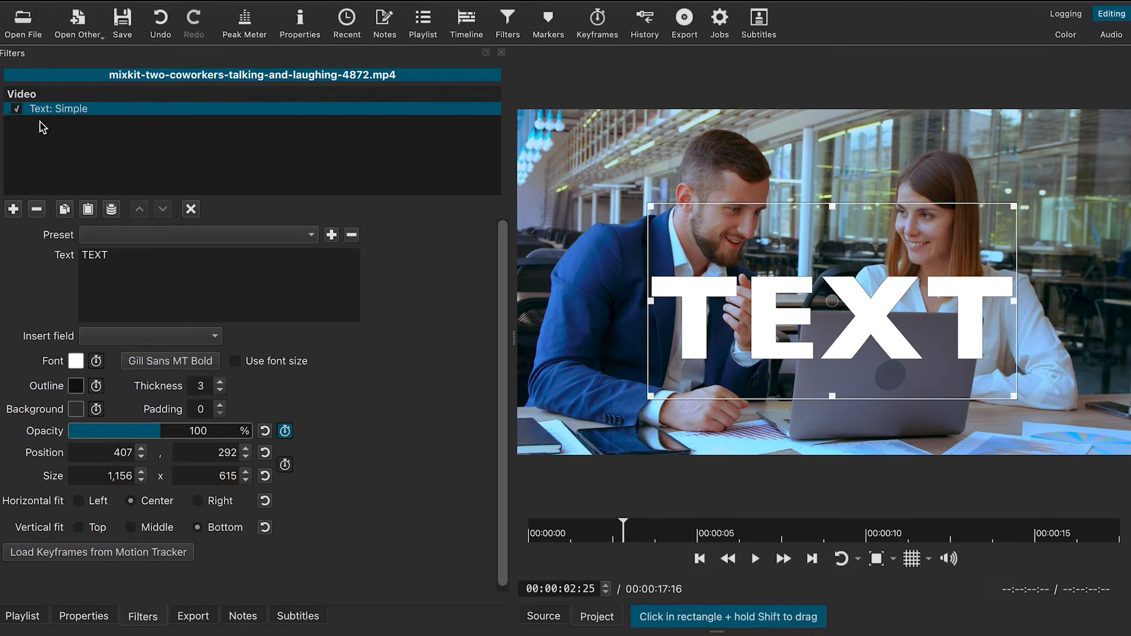
Step: Remove the Text: Simple filter from the clip and add the Text: Rich filter in its place
click(15, 110)
click(36, 209)
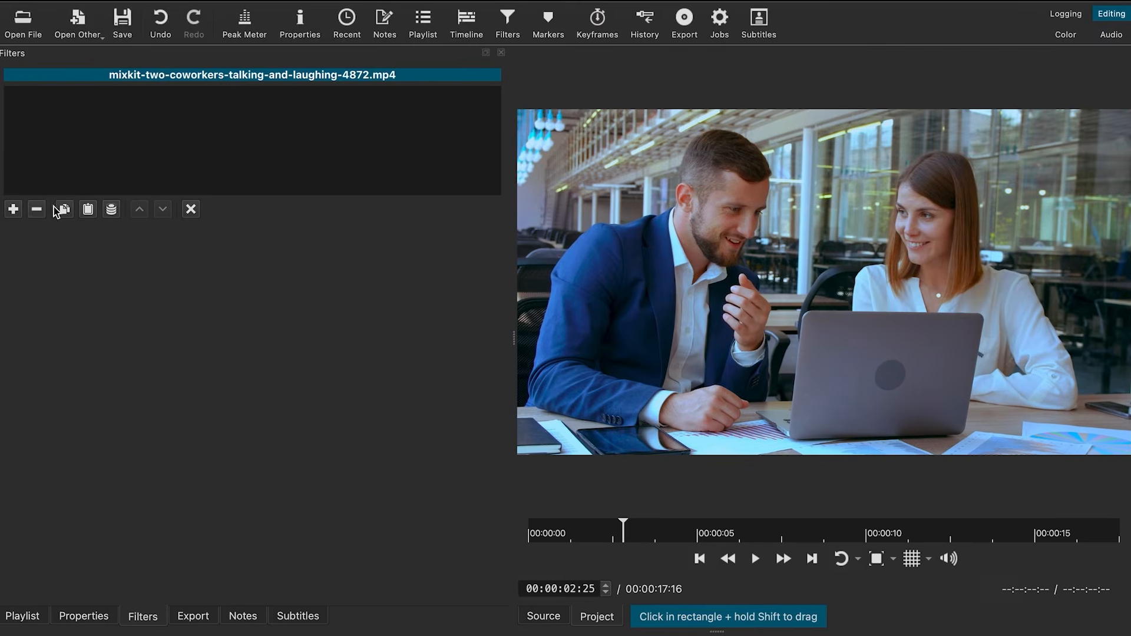
click(12, 210)
text(Text)
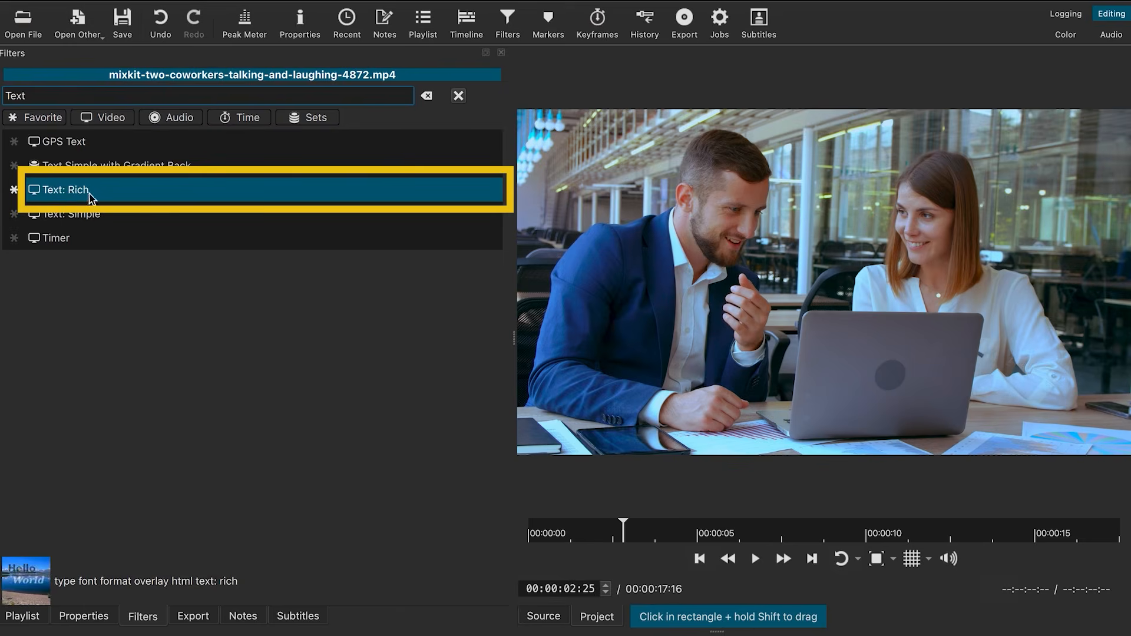
click(70, 194)
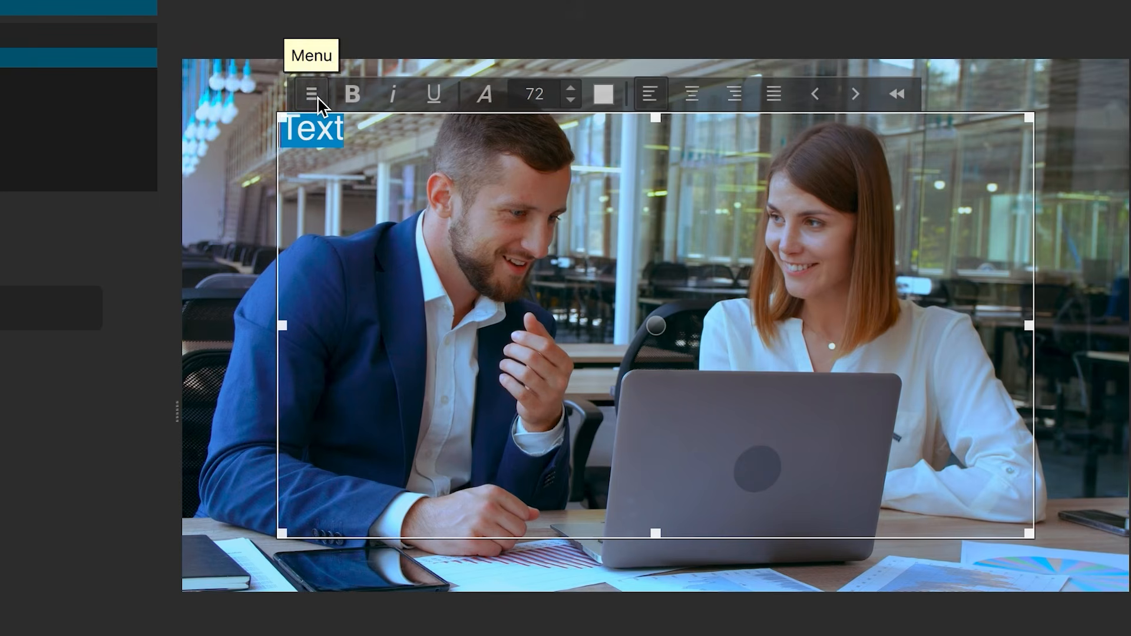
Step: Set the rich text's font to Gill Sans MT Heavy and its size to 500
click(493, 104)
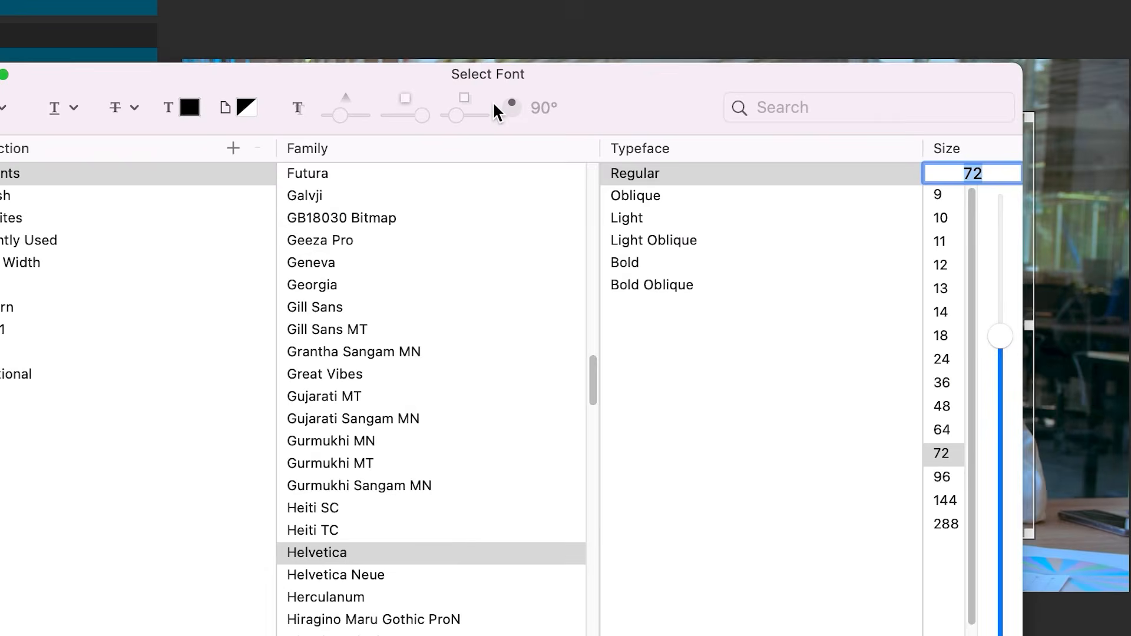
click(338, 329)
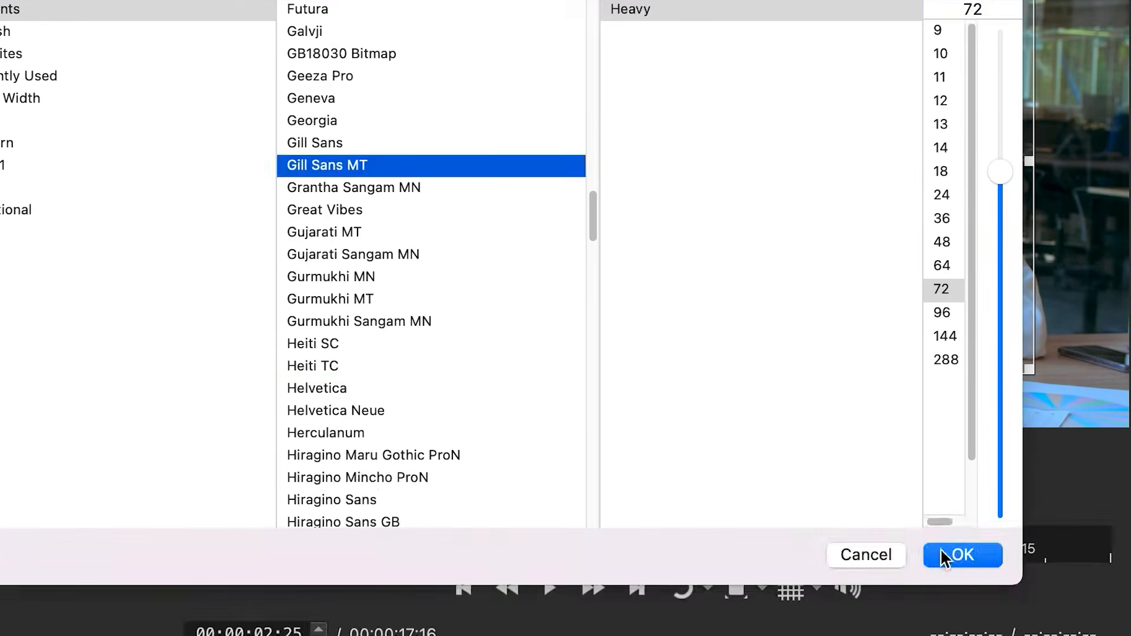
click(961, 556)
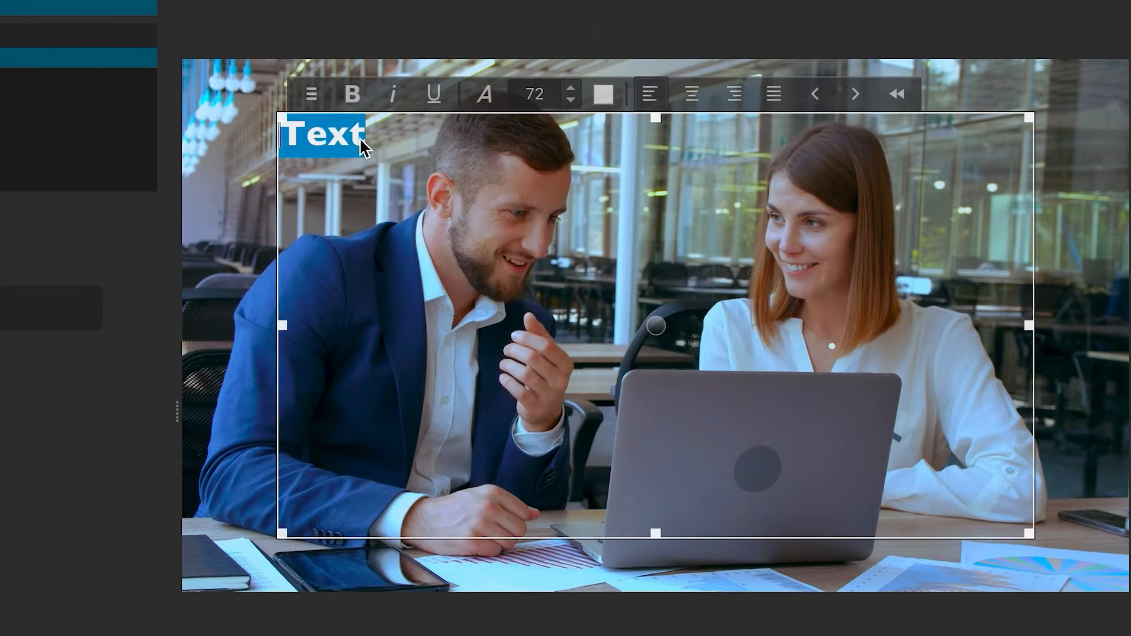
click(570, 88)
double_click(536, 95)
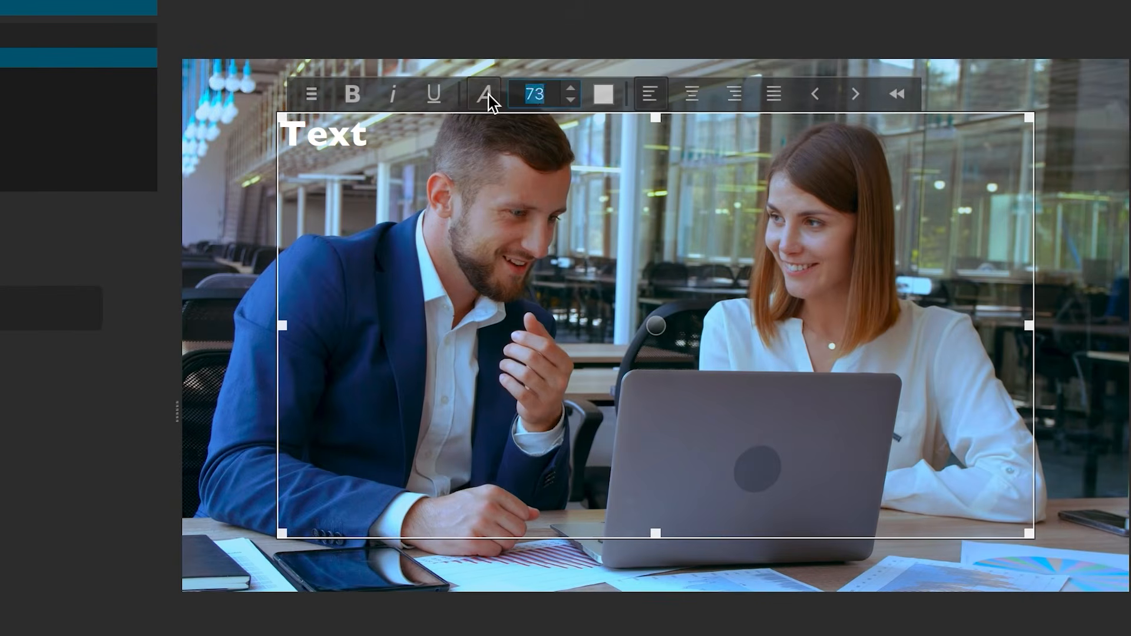
text(200)
double_click(511, 101)
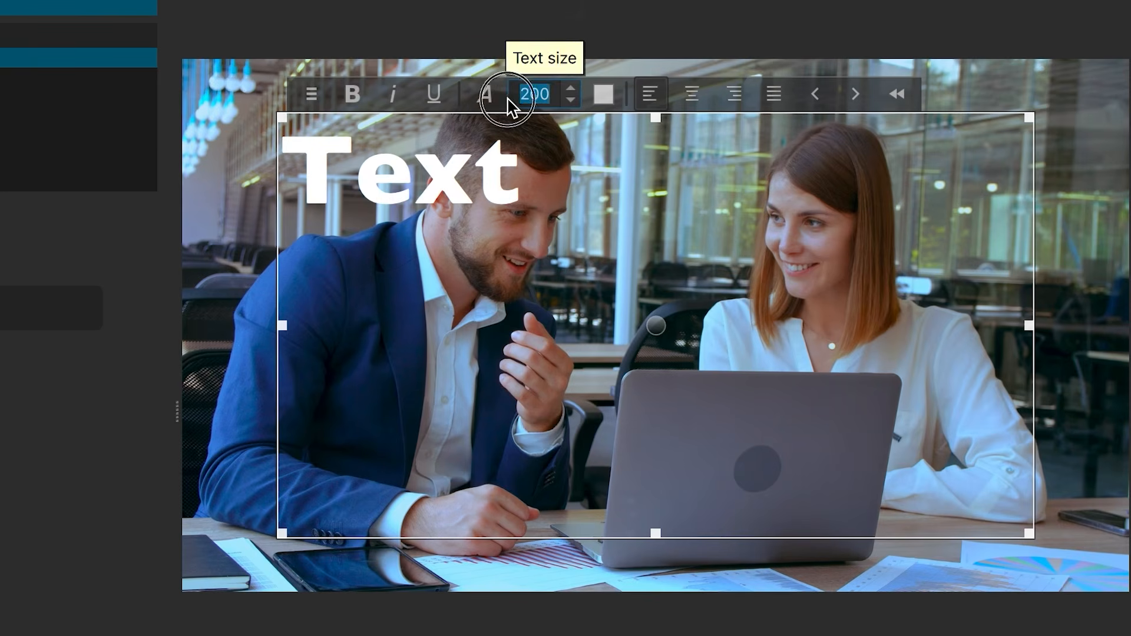
text(500)
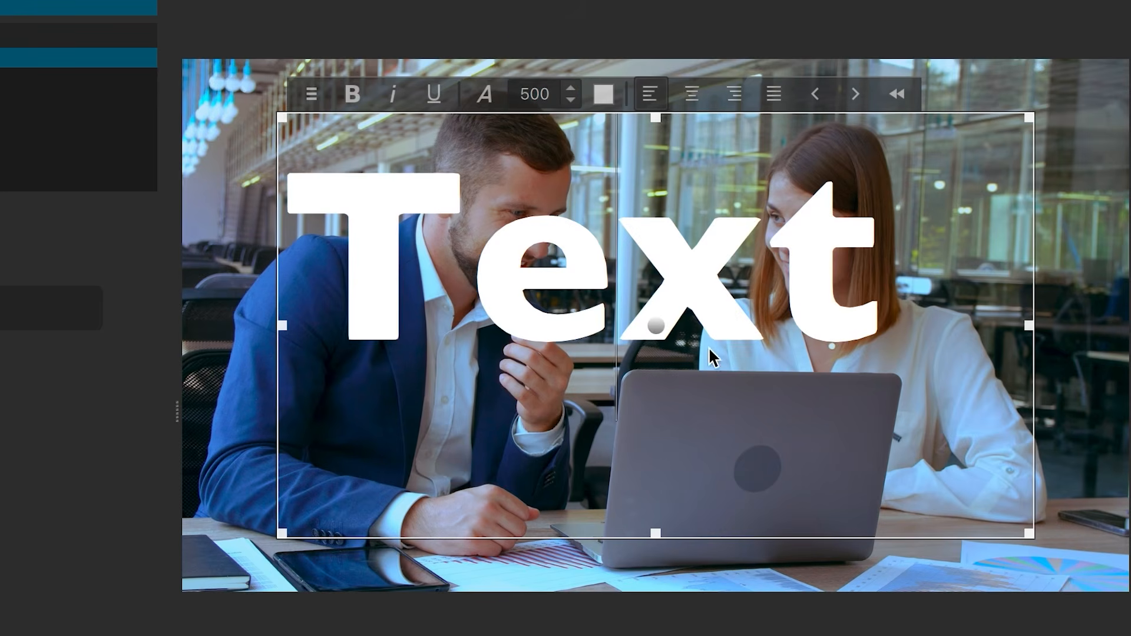
Step: Color the rich text red and move its box to about 282, 327
drag(660, 324, 668, 361)
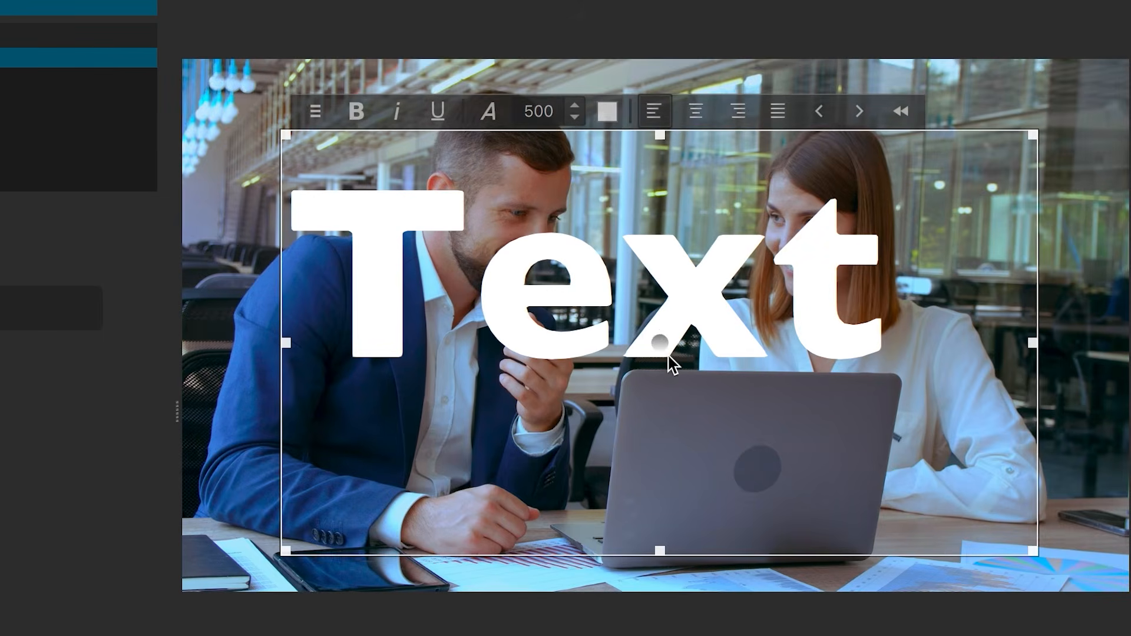
click(609, 112)
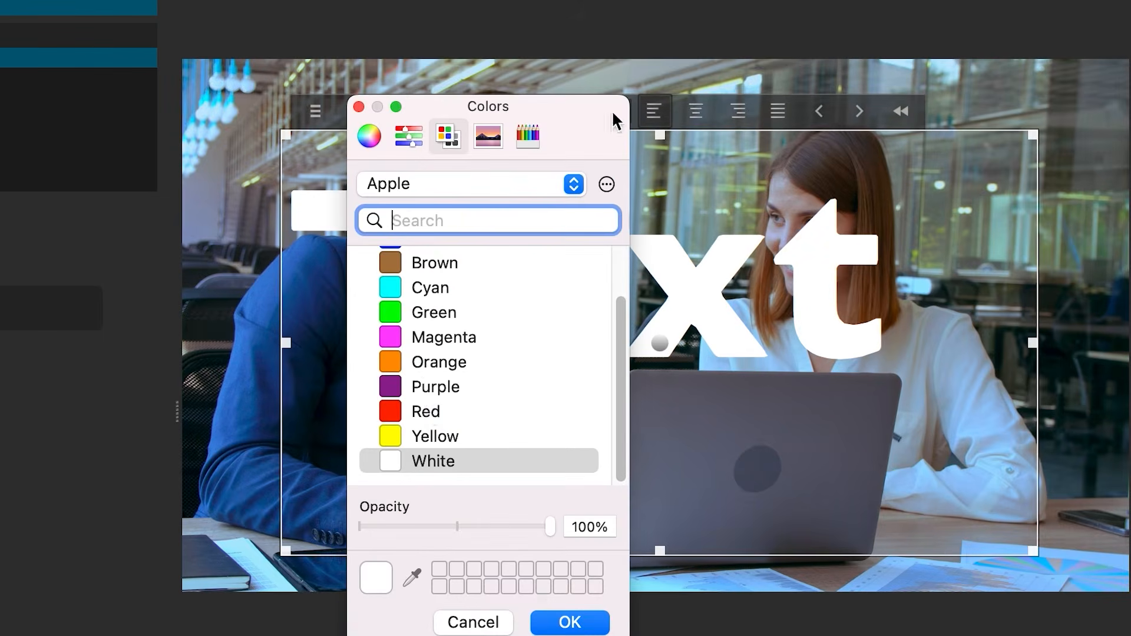
click(430, 415)
click(588, 626)
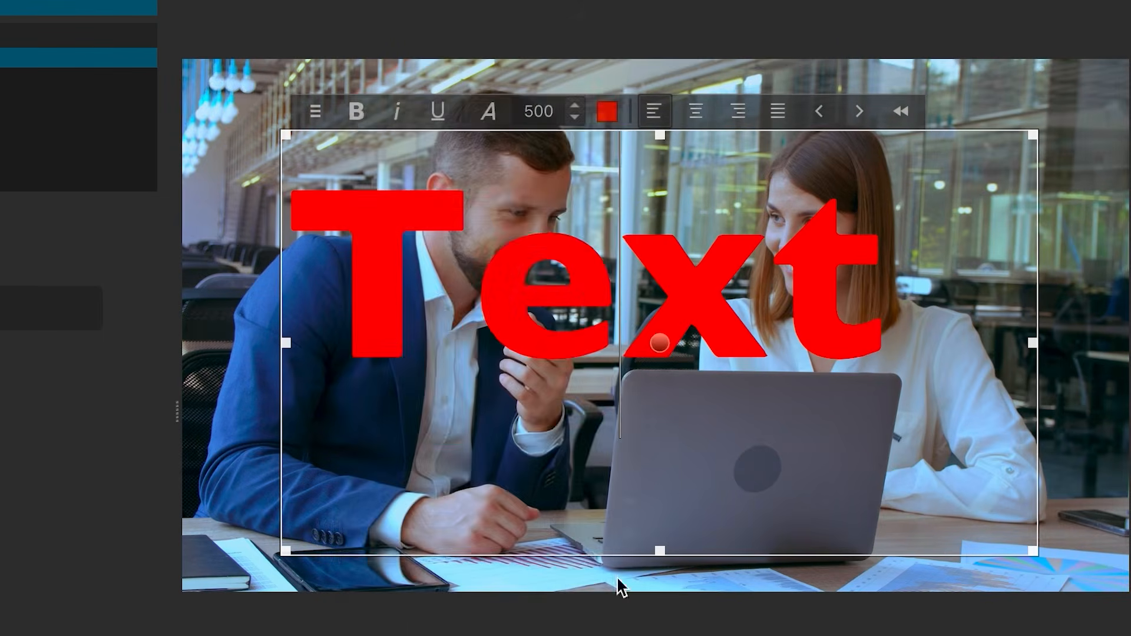
drag(656, 348, 701, 449)
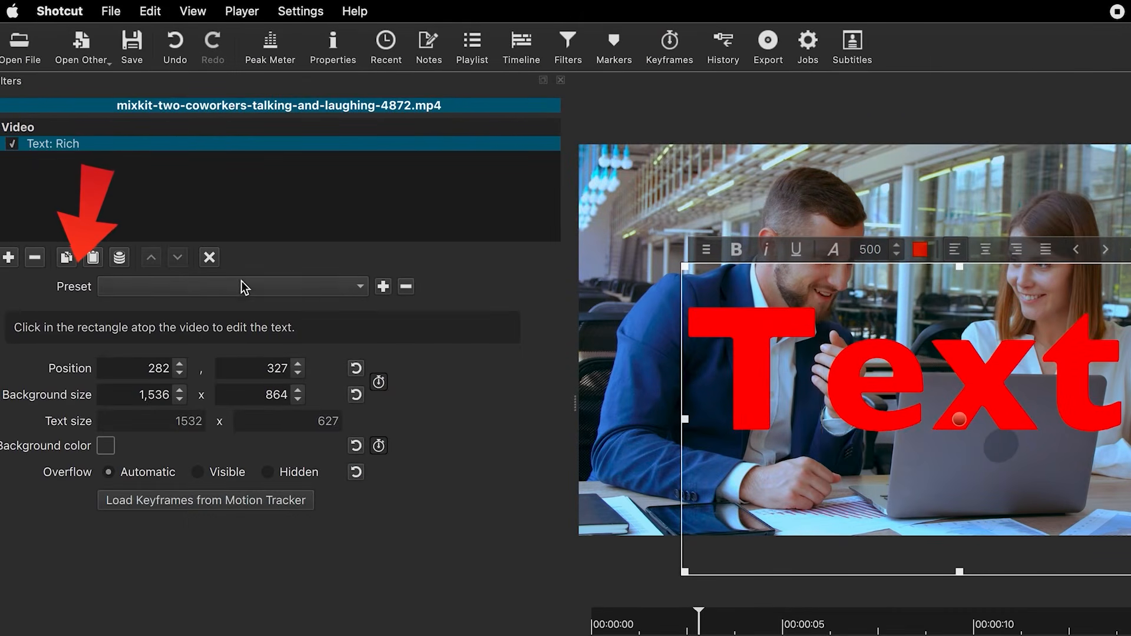
Step: Apply the Slide In From Bottom preset to the rich text and preview the animation
click(362, 287)
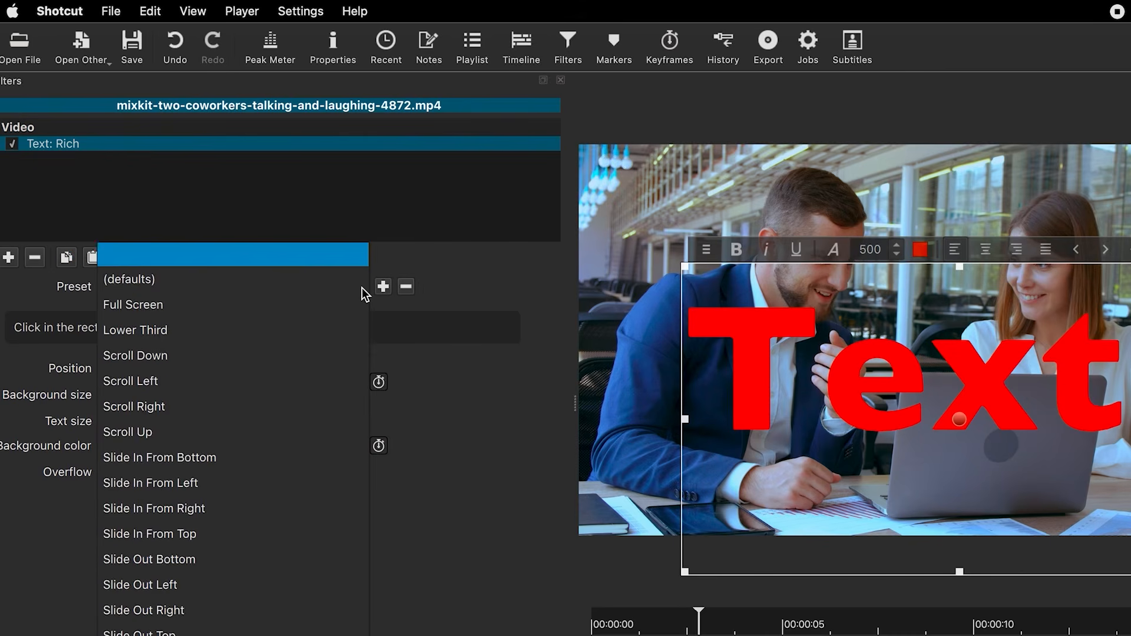
click(181, 459)
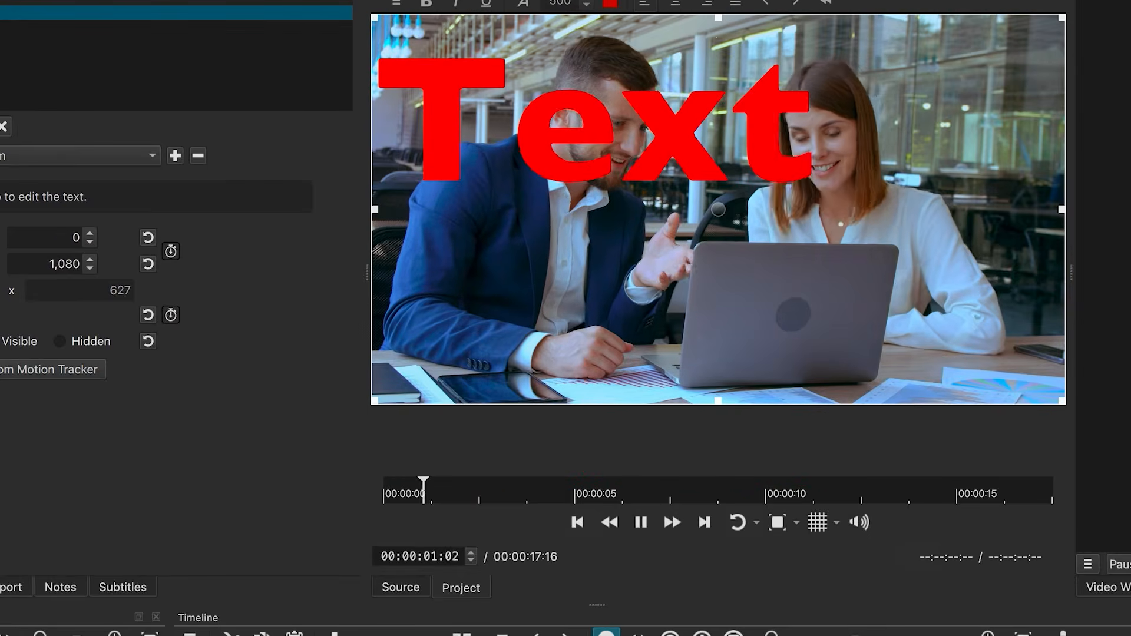
key(space)
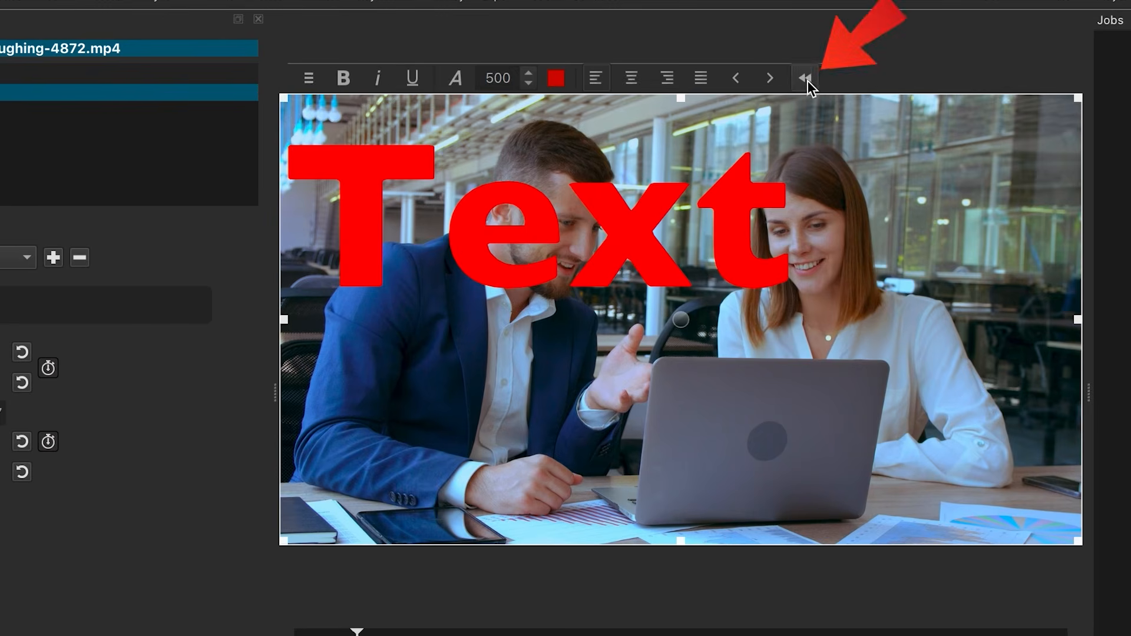
Step: Collapse the rich text formatting bar above the video and expand it again
click(806, 79)
click(308, 80)
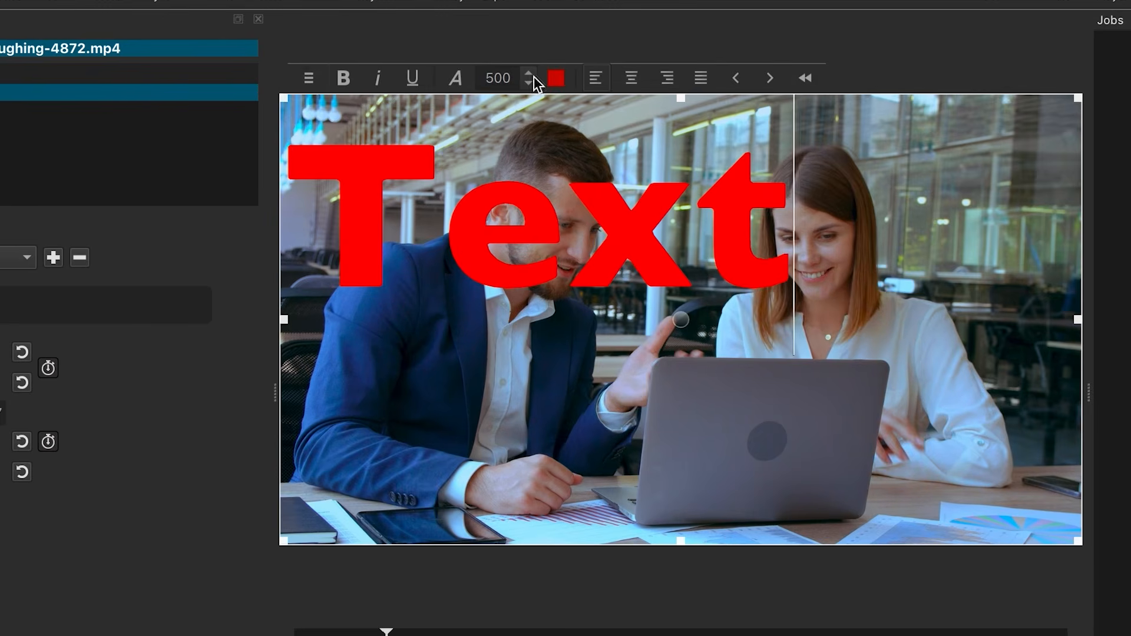
click(560, 510)
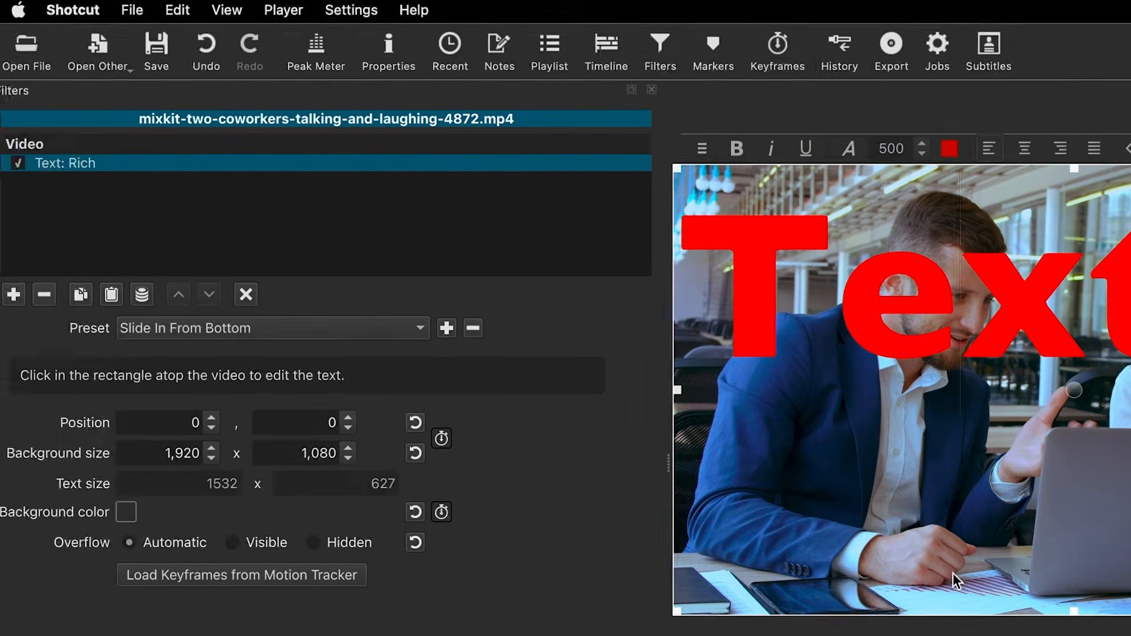
Step: Replace the rich text filter with the Text Simple with Gradient Back set and view the settings of its two filters
click(49, 295)
click(21, 296)
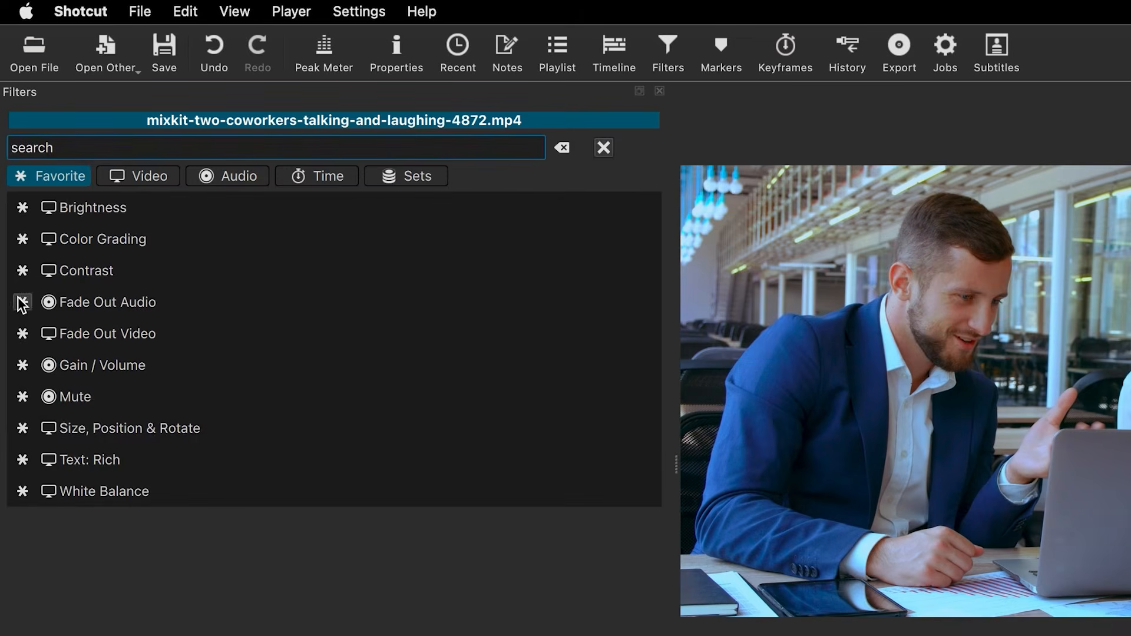
text(Text)
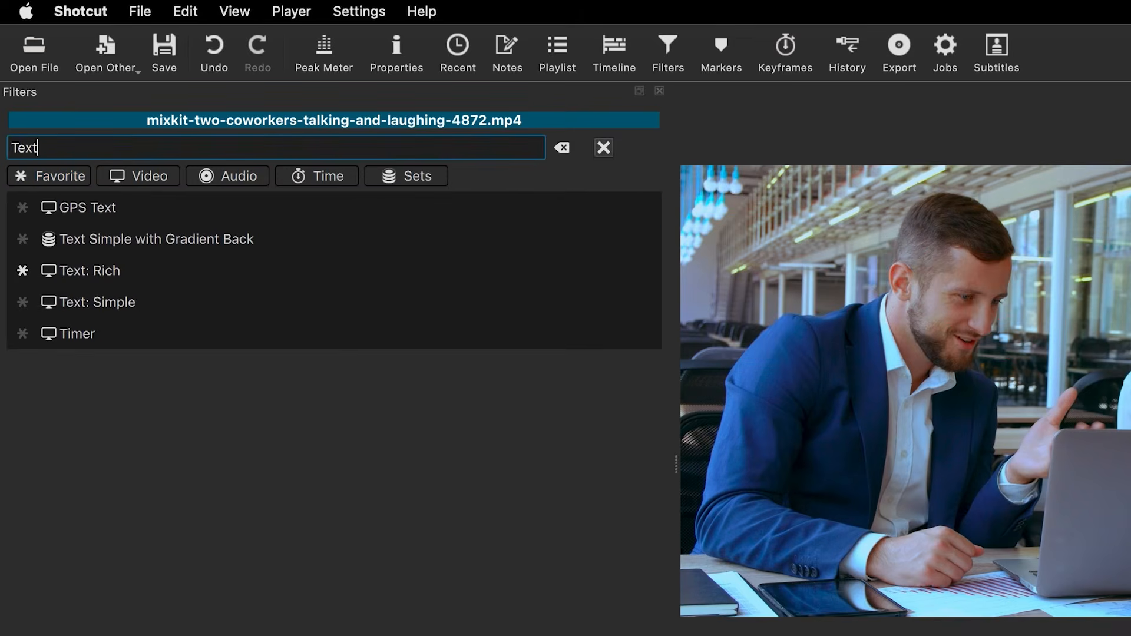
click(171, 239)
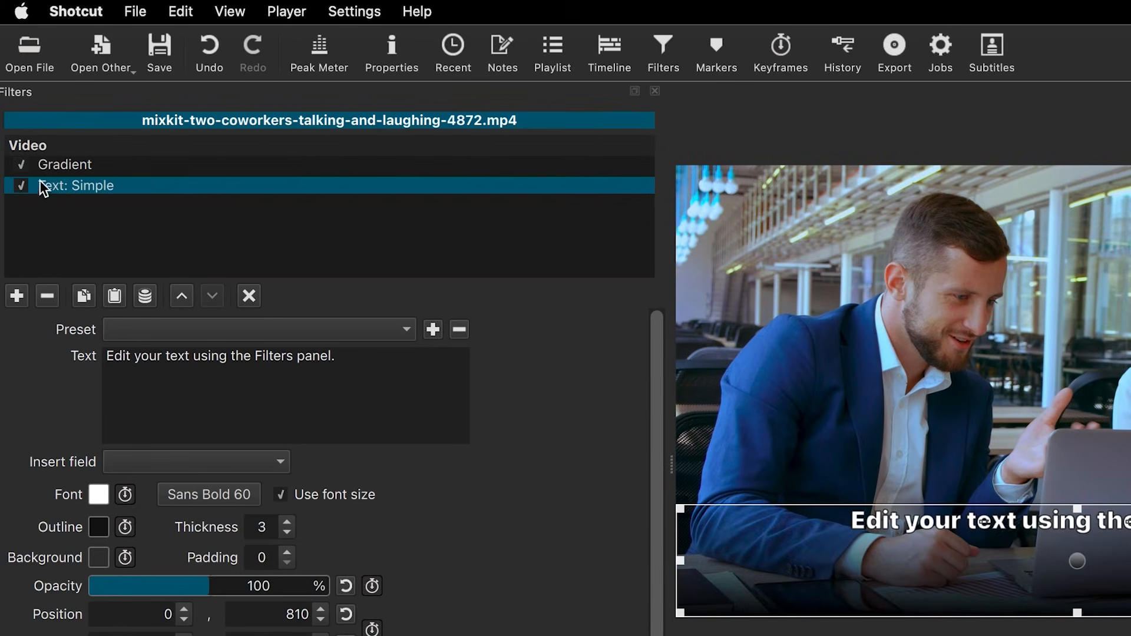
click(48, 166)
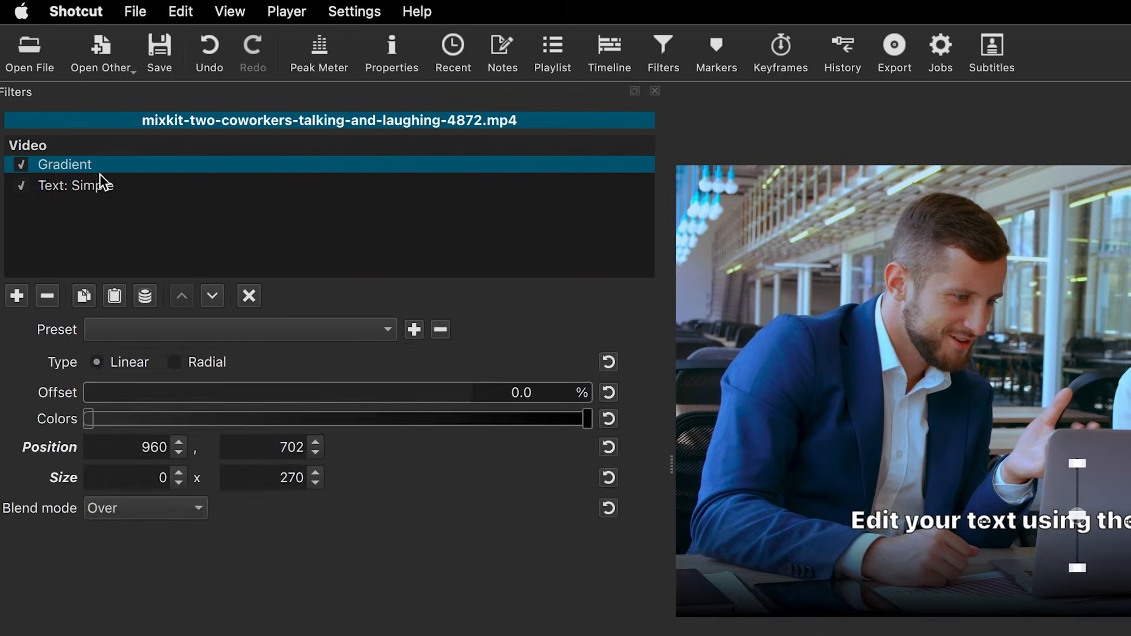
click(21, 186)
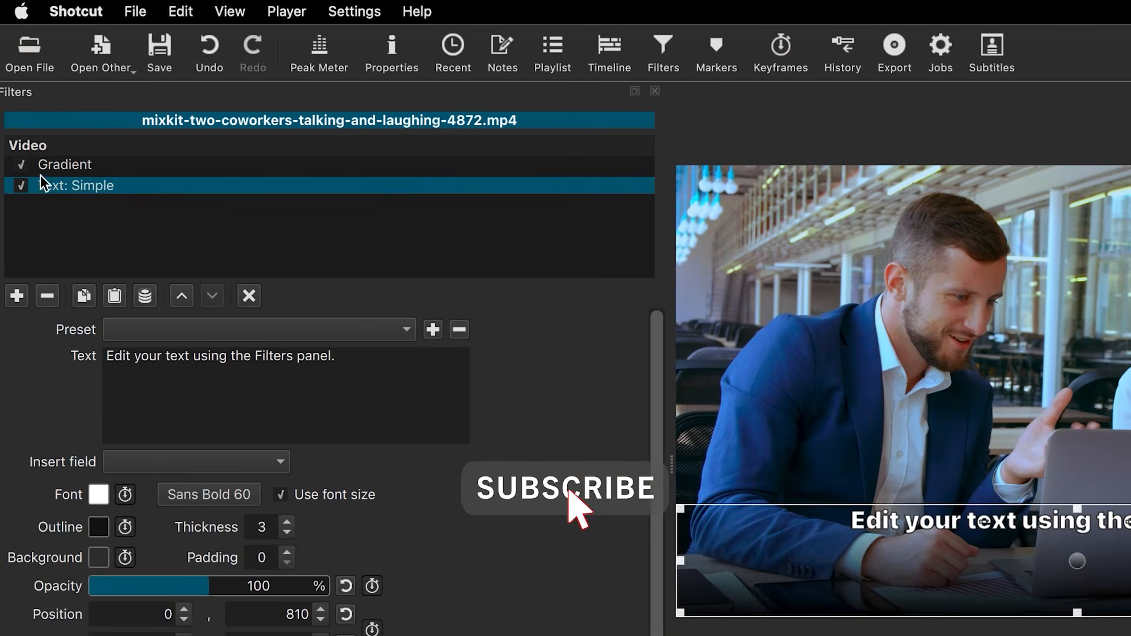
click(42, 169)
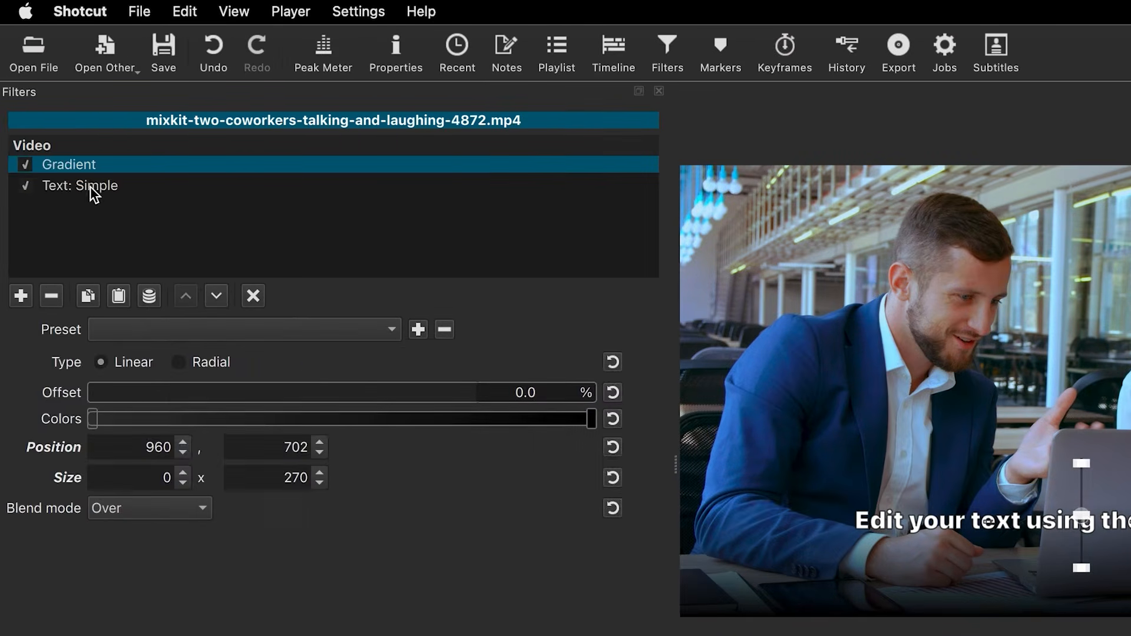
Step: Replace the placeholder text in the Text: Simple filter with "Live life to the fullest!"
click(90, 186)
click(364, 358)
key(super+a)
key(BackSpace)
text(Live )
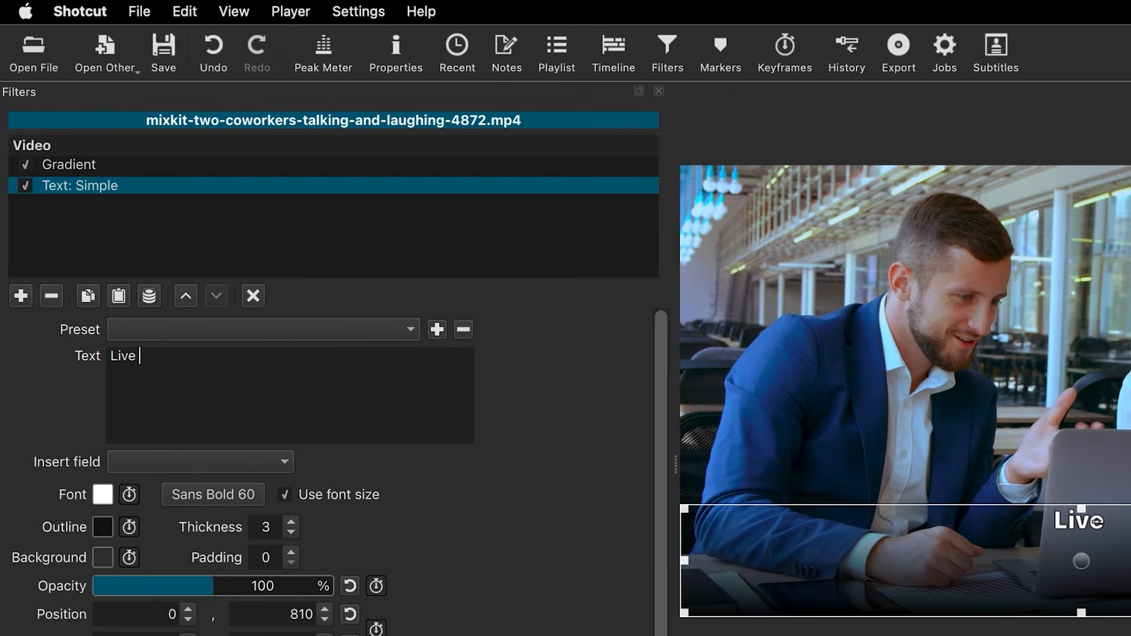
text(life to the fullest)
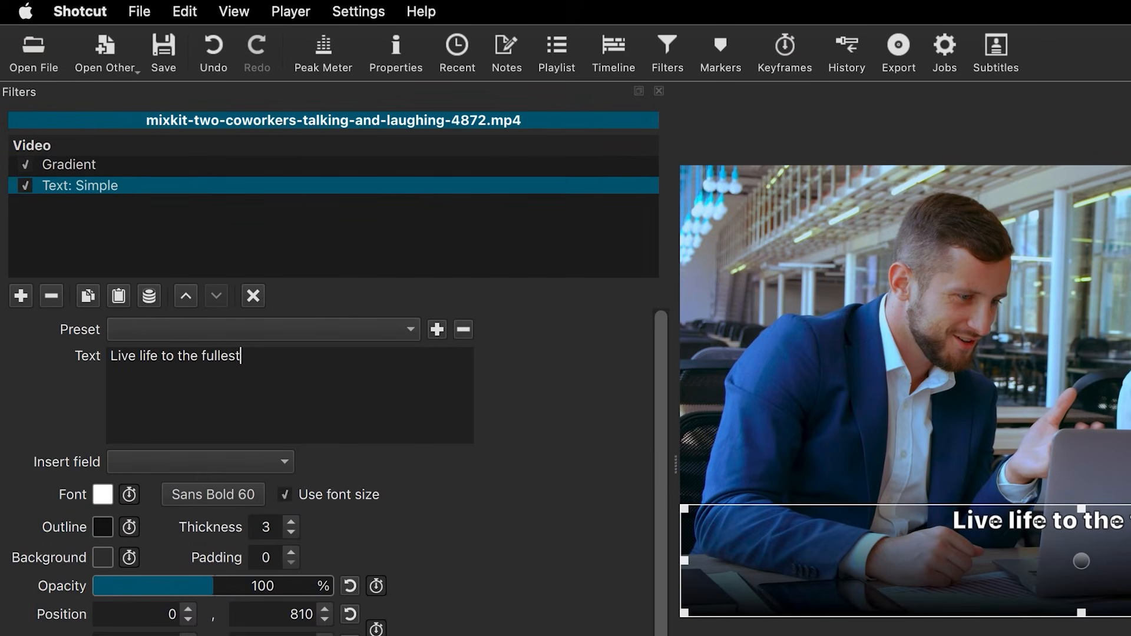
text(!)
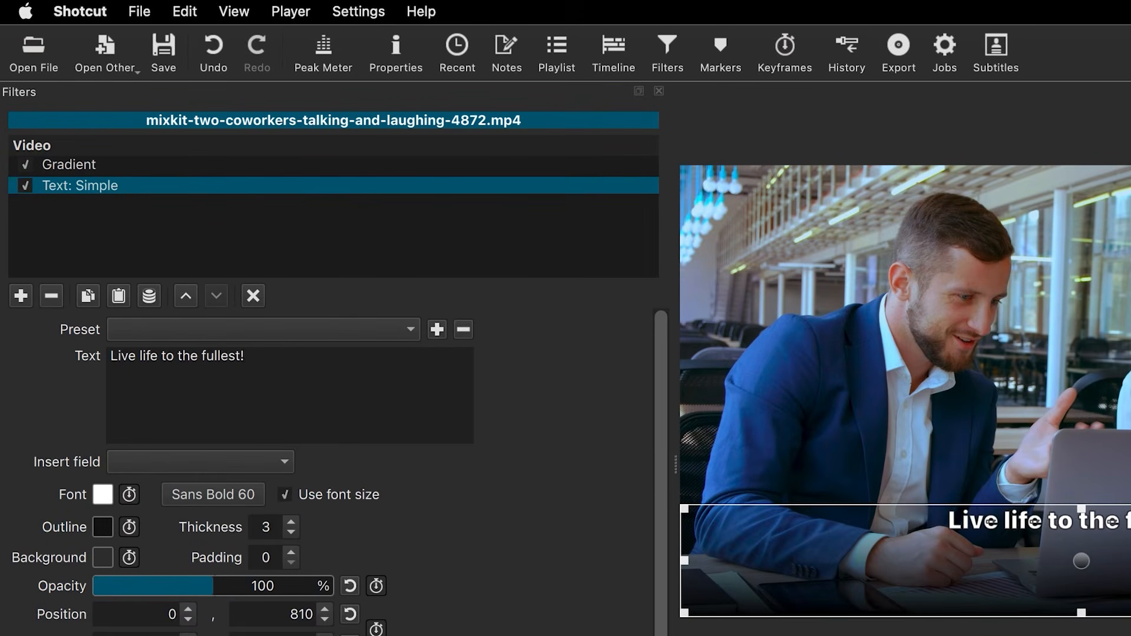
Step: Set the gradient's end color to Cyan and adjust its handle to about position 947, 707 and size 20 x 270
click(69, 167)
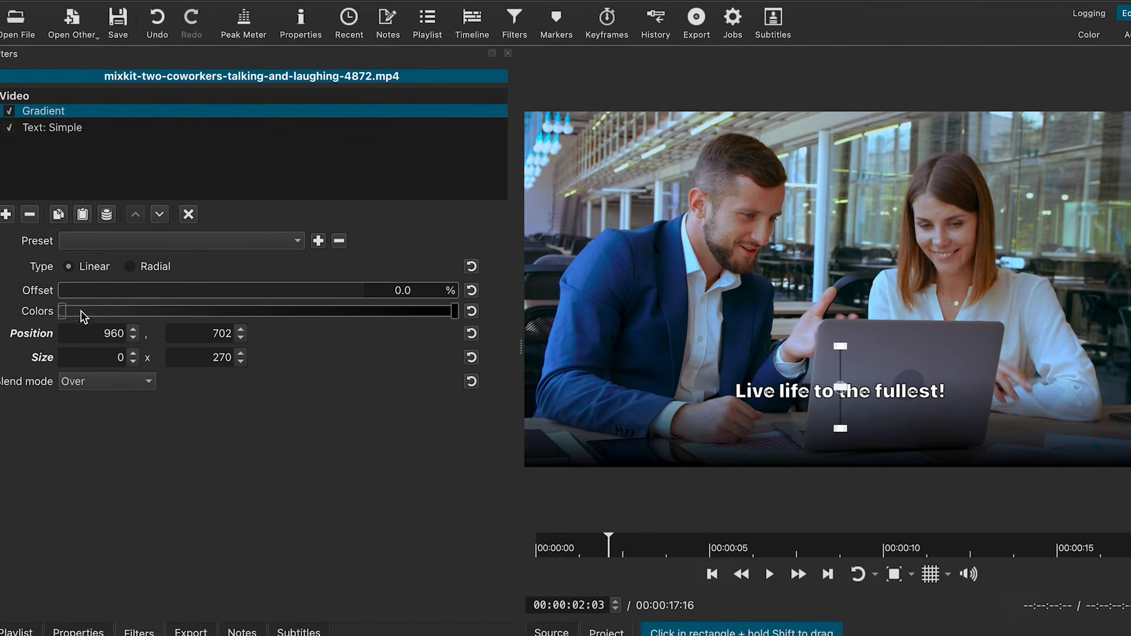
click(455, 319)
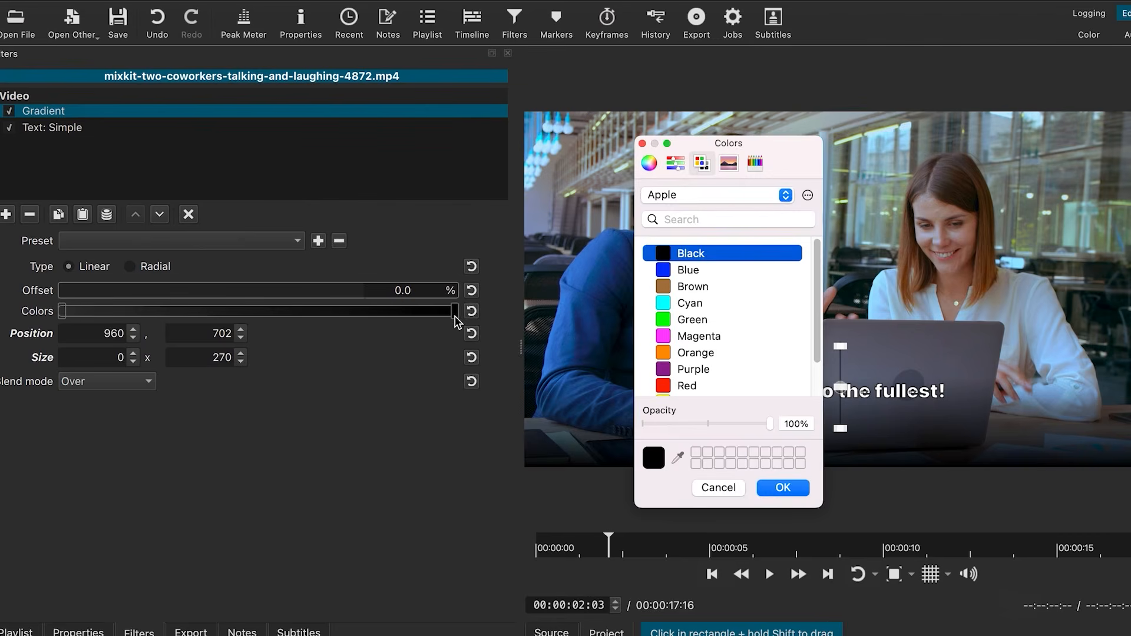
click(685, 304)
click(786, 487)
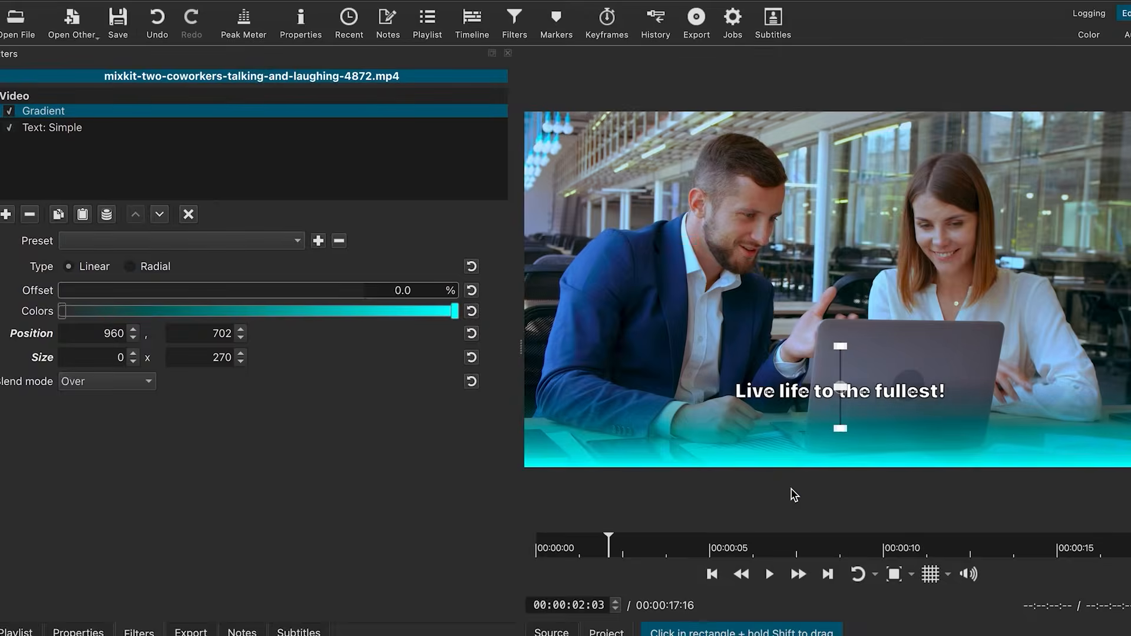
mouse_move(839, 386)
mouse_down()
mouse_move(839, 405)
mouse_move(837, 371)
mouse_move(855, 396)
mouse_move(846, 406)
mouse_up()
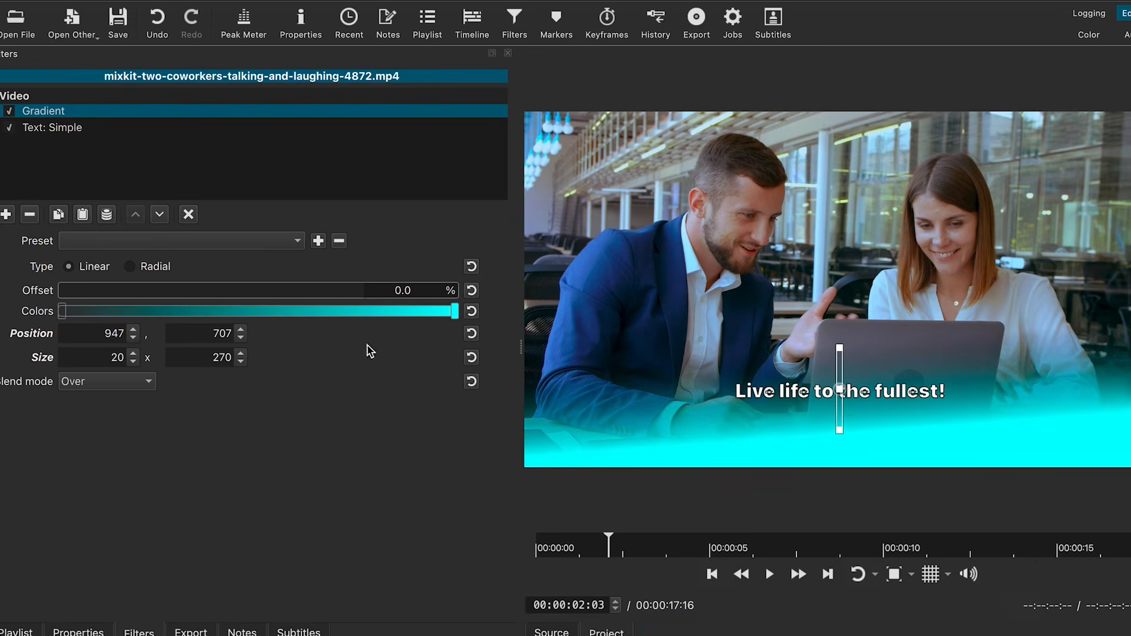
Step: Lower the opacity of the gradient's cyan end color to slightly below 53%
click(454, 312)
click(719, 424)
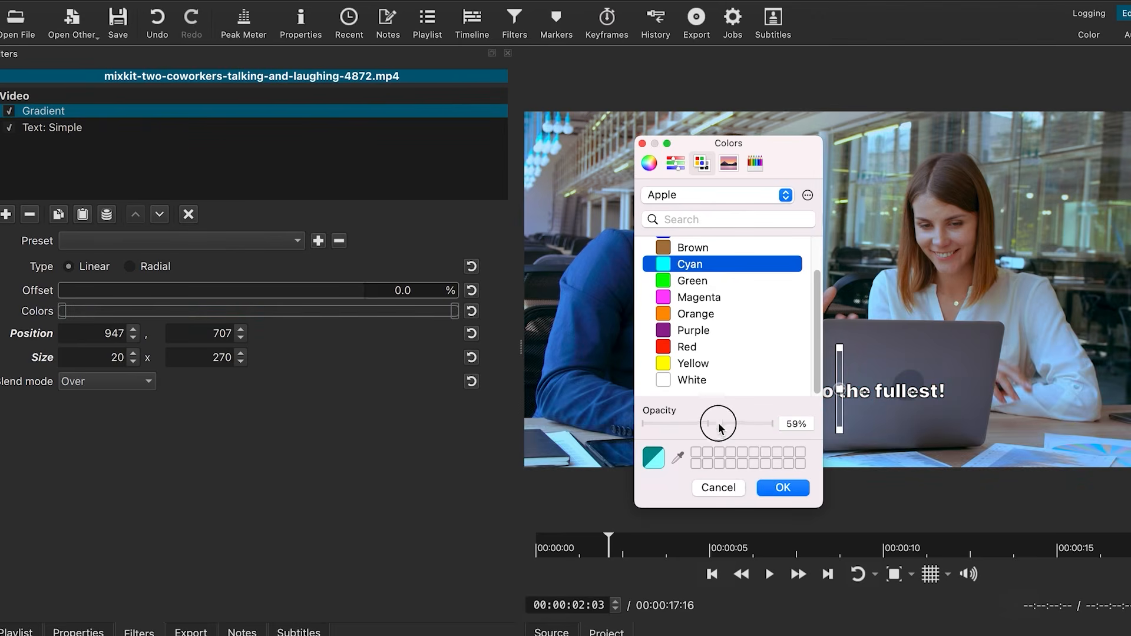
drag(719, 428, 713, 433)
click(783, 490)
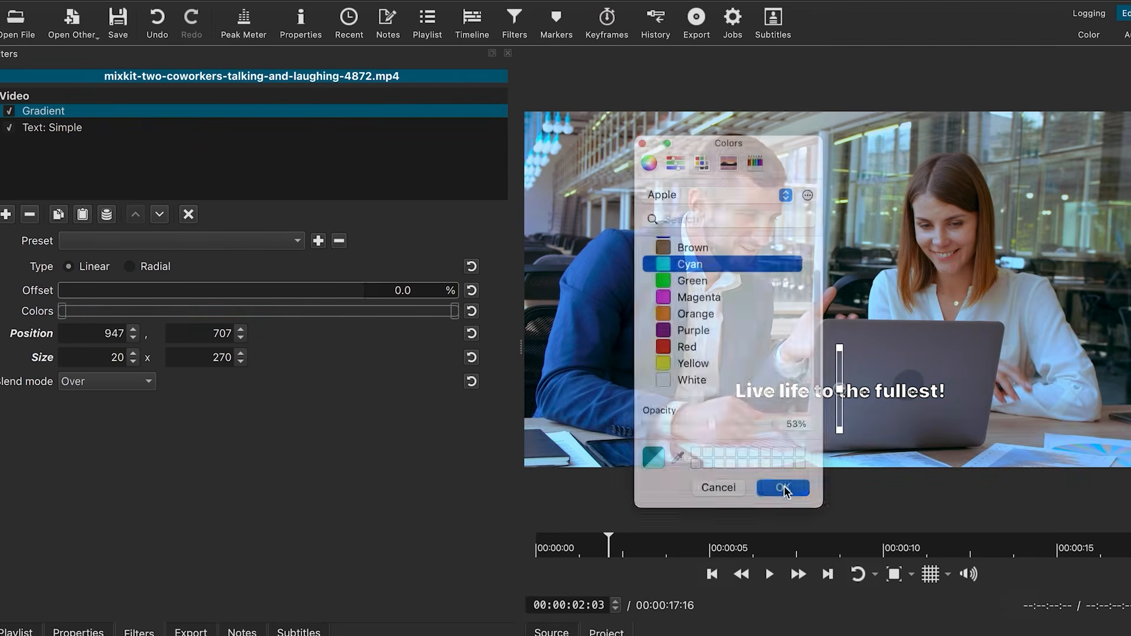
click(454, 312)
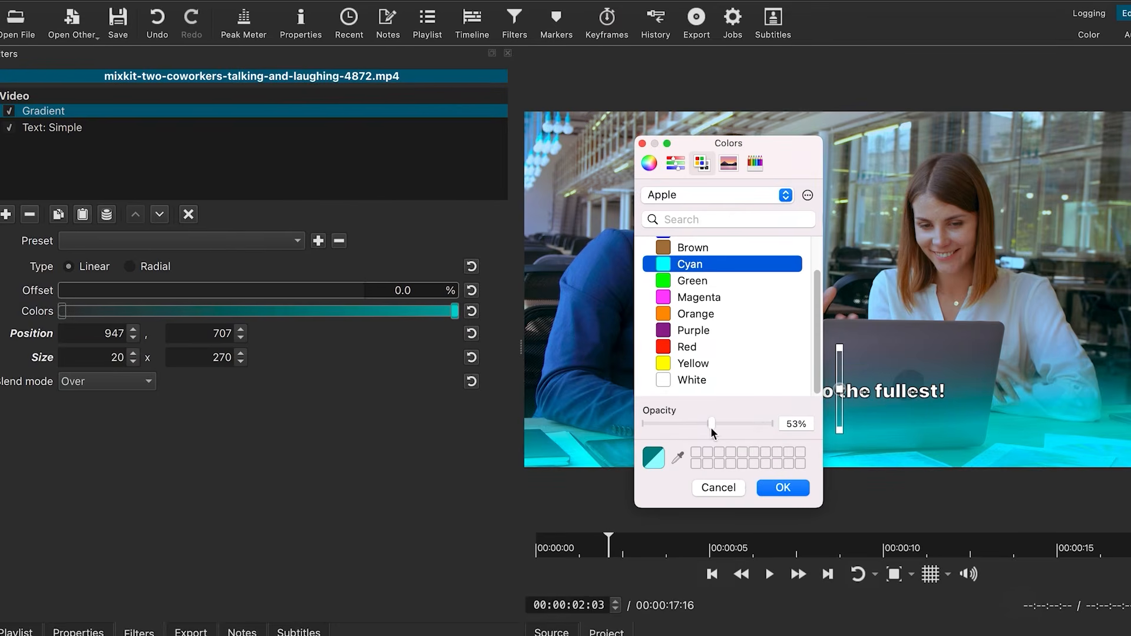
drag(705, 433, 699, 436)
click(787, 495)
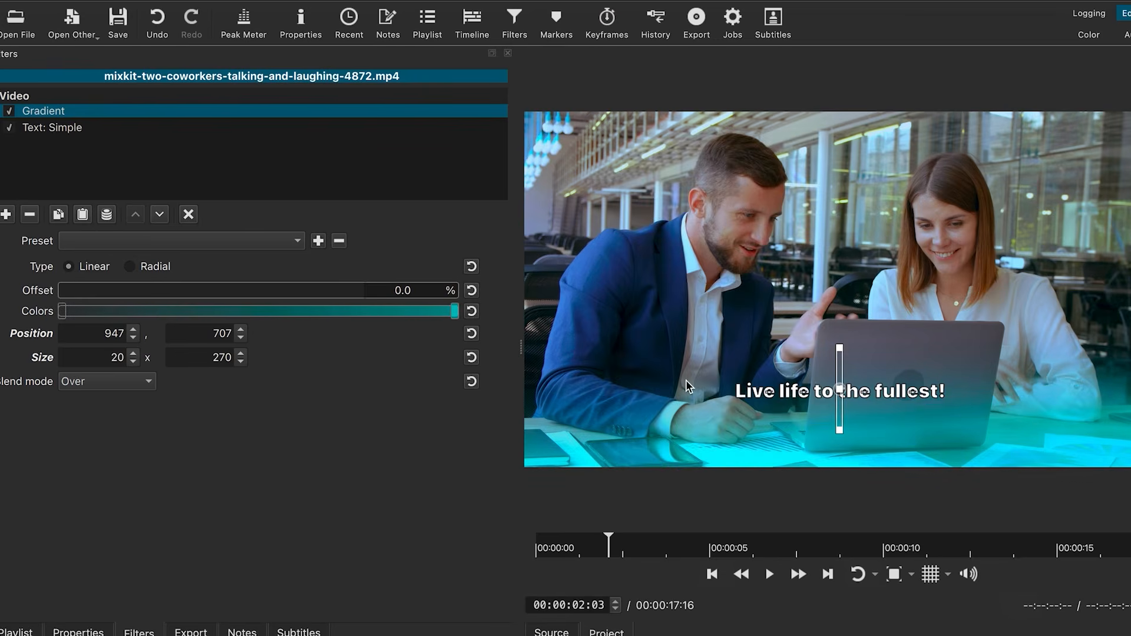
Step: Set the outline thickness of the Text: Simple filter to 0
click(79, 127)
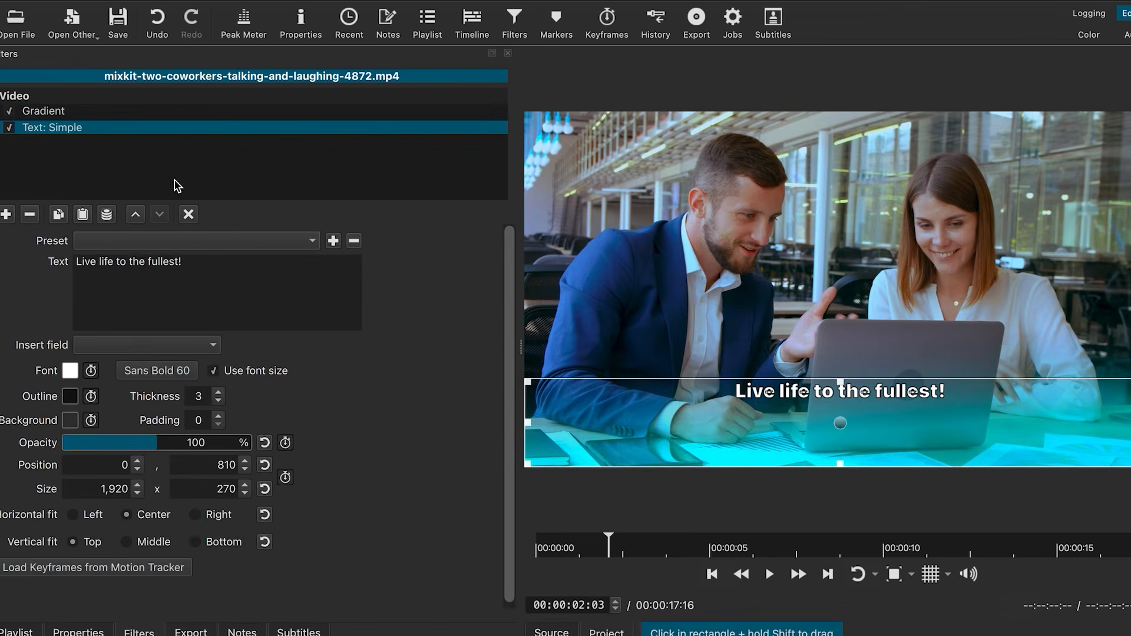
click(217, 401)
click(217, 401)
click(217, 400)
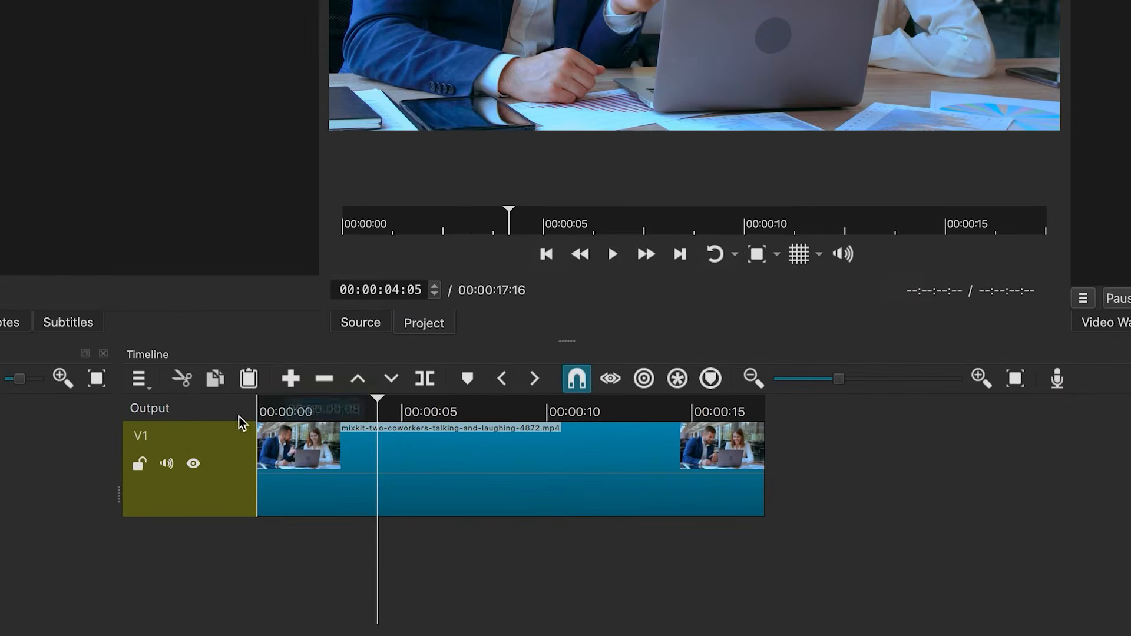
Step: Add a new video track above track V1
right_click(345, 502)
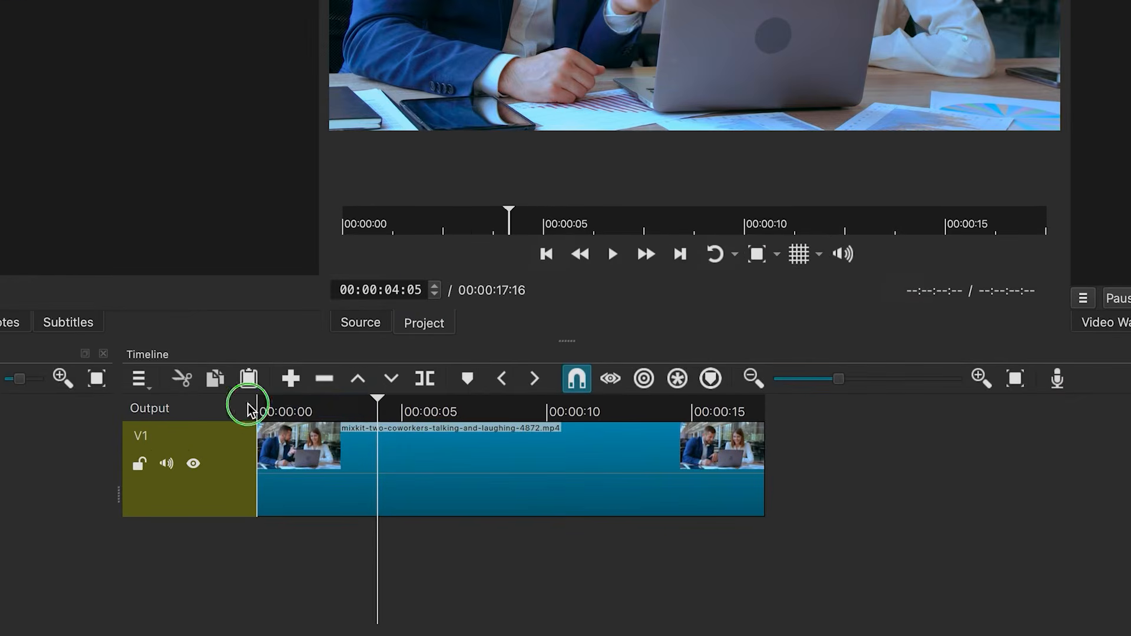
mouse_move(308, 416)
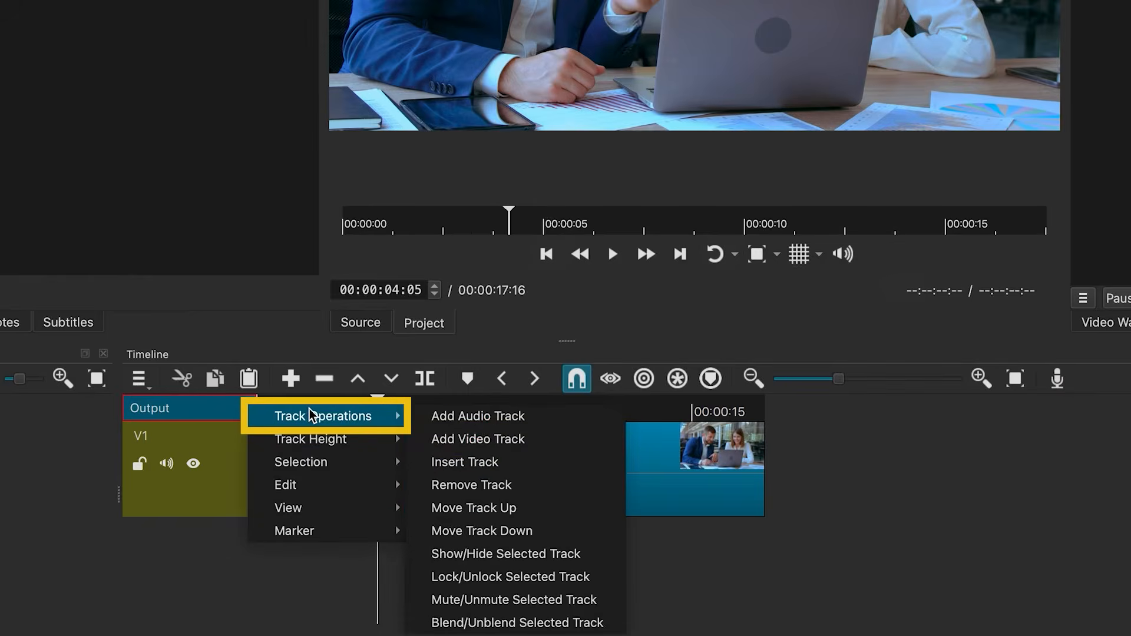
click(499, 444)
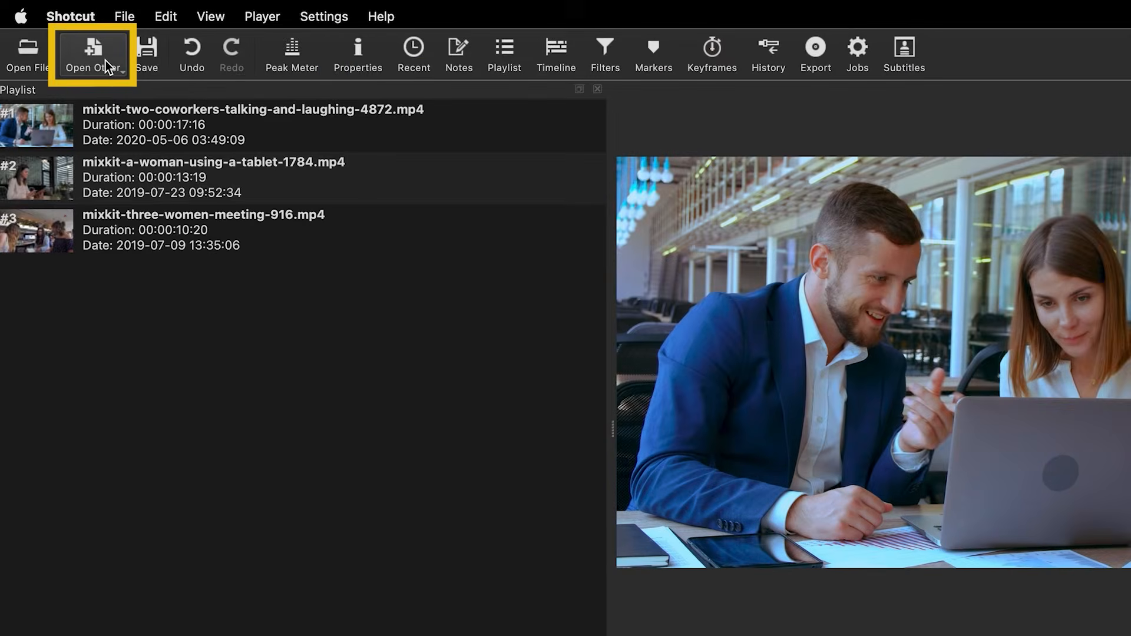
Step: Create a simple text clip with a transparent background and place it on track V2 above the coworkers clip
click(105, 61)
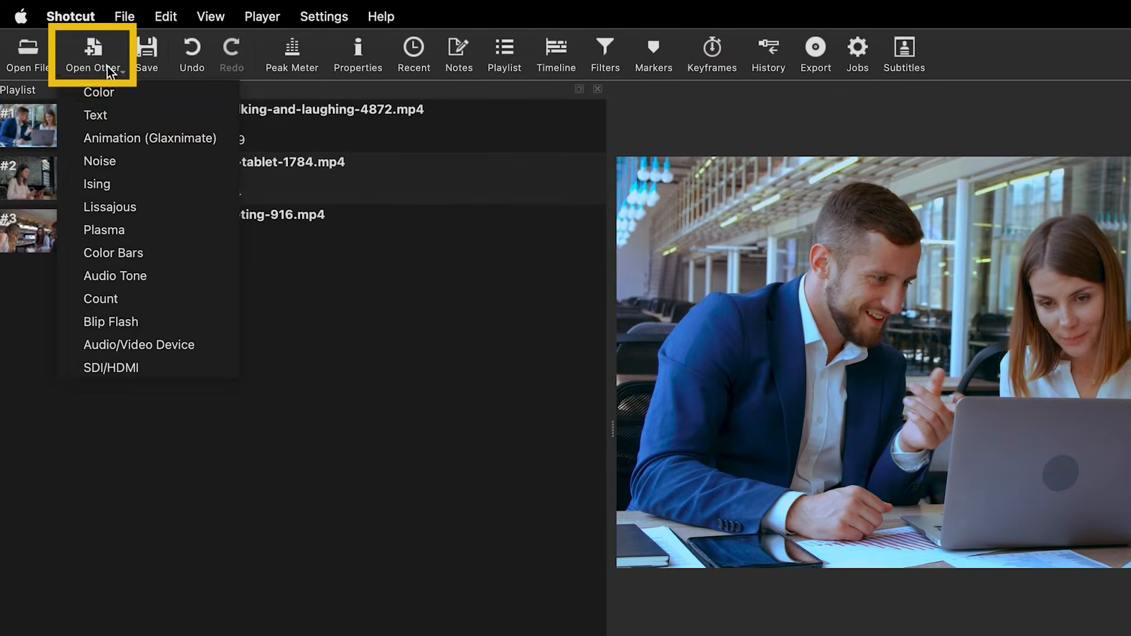
click(98, 119)
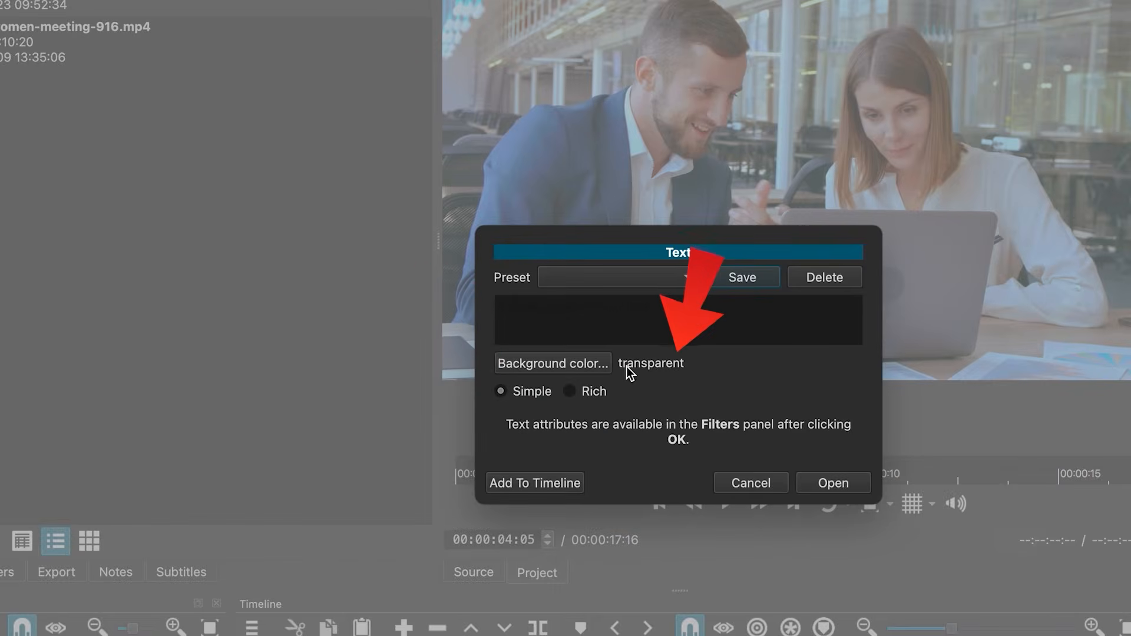
click(835, 485)
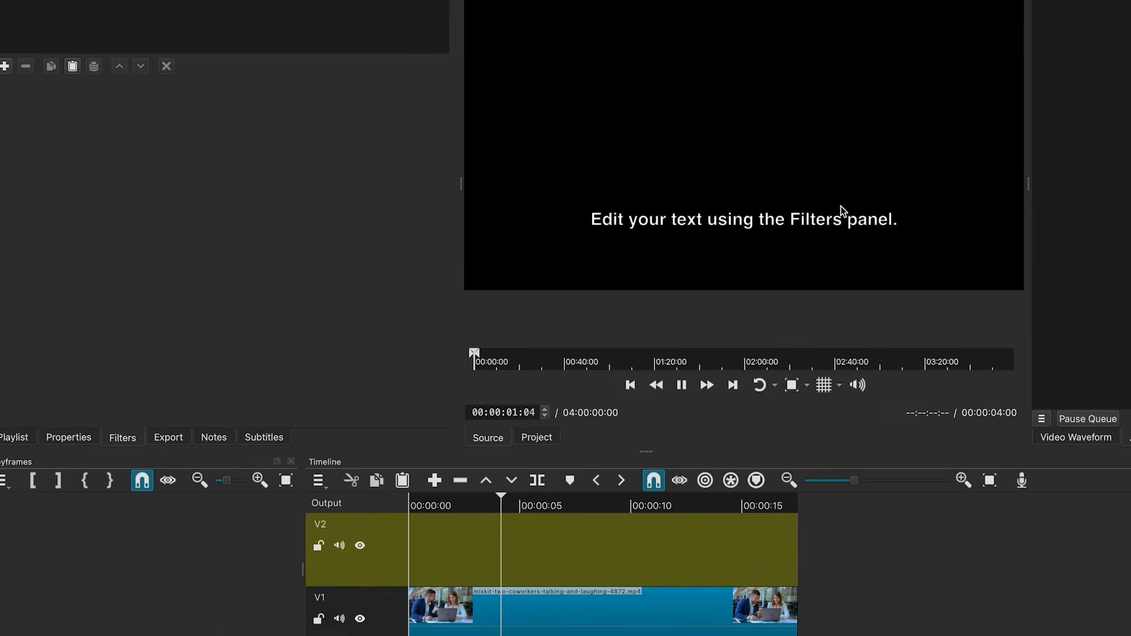
drag(772, 249, 797, 540)
Step: Move the playhead to 00:00:03:15 and replace the text clip's placeholder wording with "Text"
mouse_move(504, 509)
mouse_down()
mouse_move(462, 509)
mouse_move(486, 509)
mouse_up()
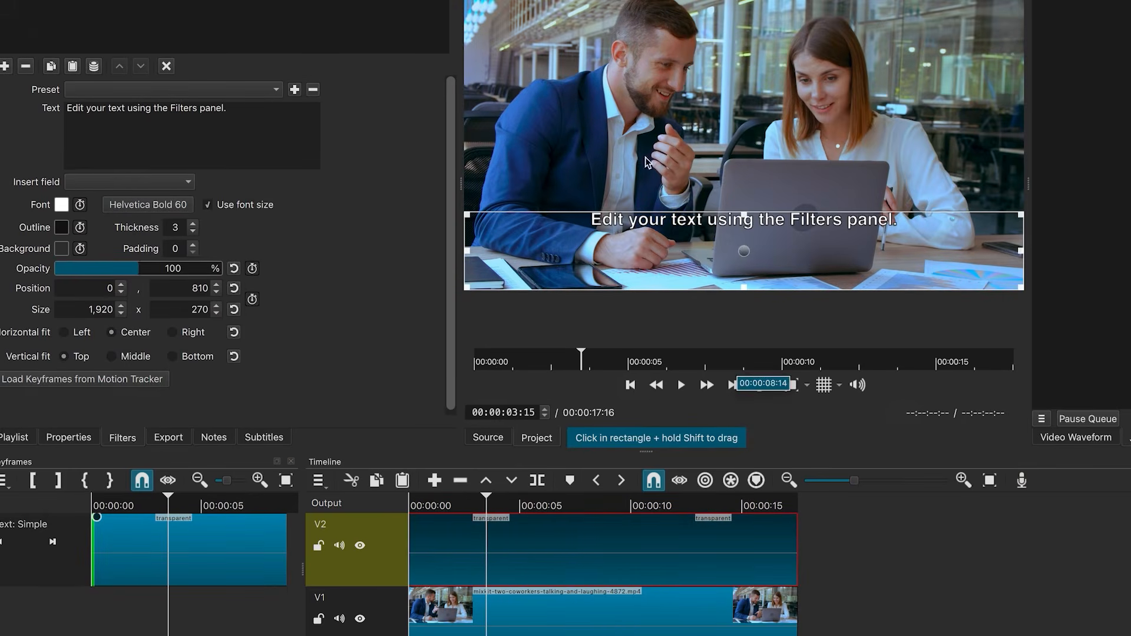
drag(226, 111, 67, 109)
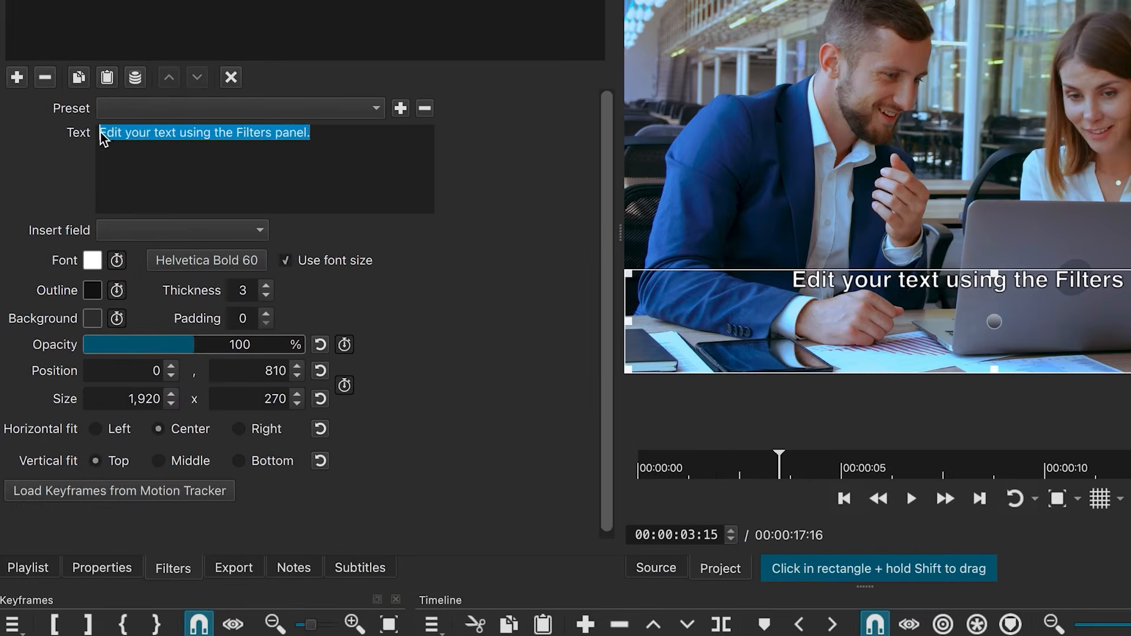
text(Text)
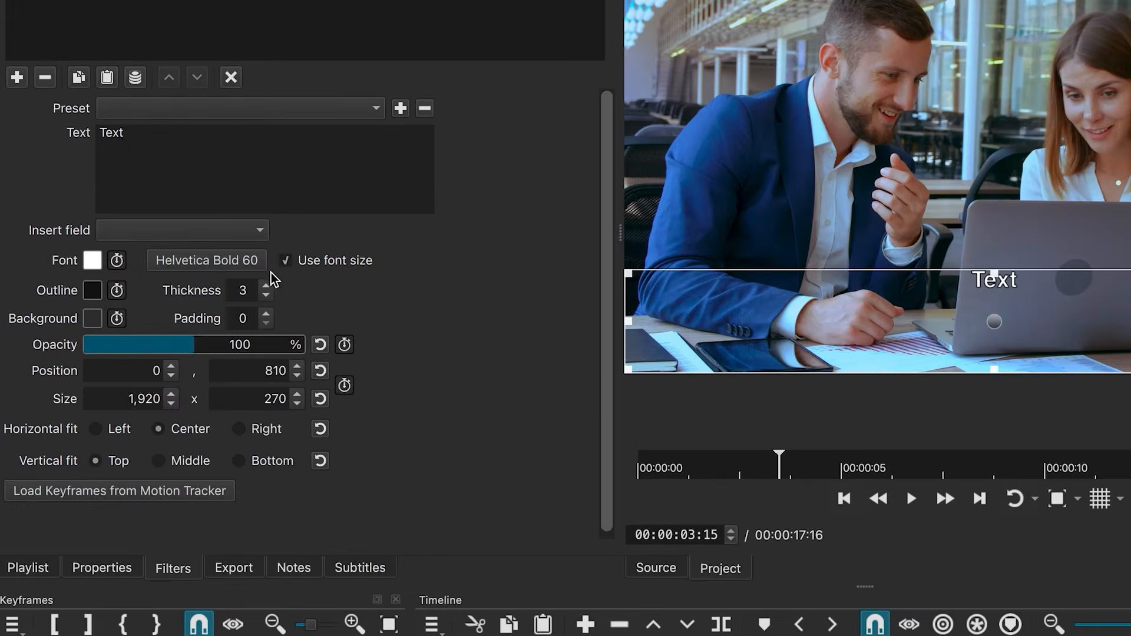
Step: Turn off the fixed font size for the text and change its font to Gill Sans MT Bold
click(287, 262)
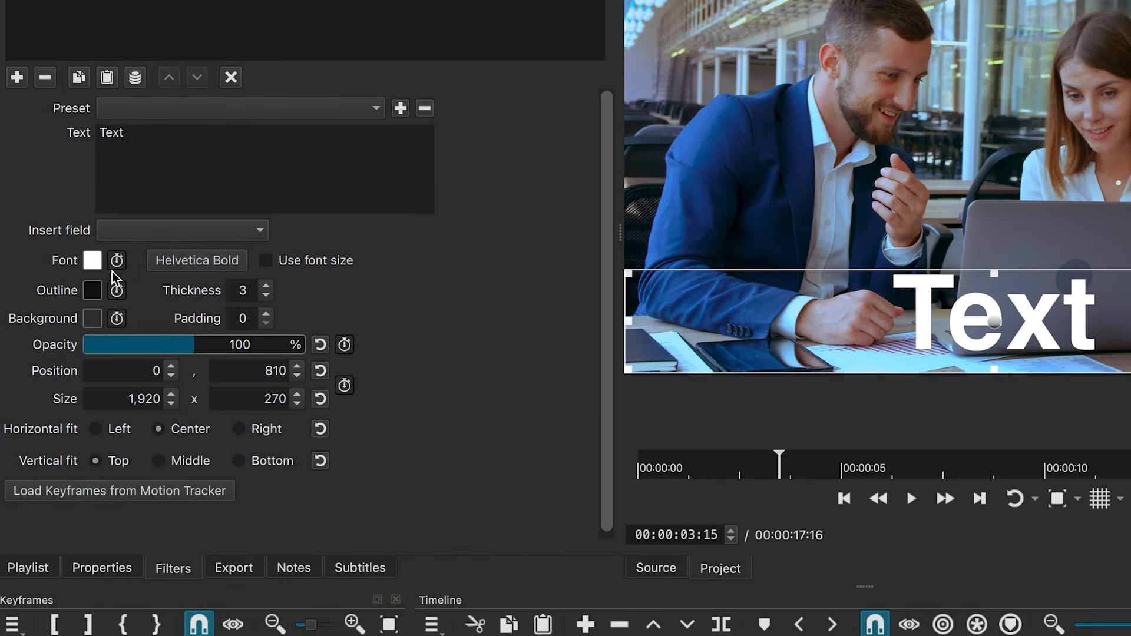
click(204, 265)
click(755, 172)
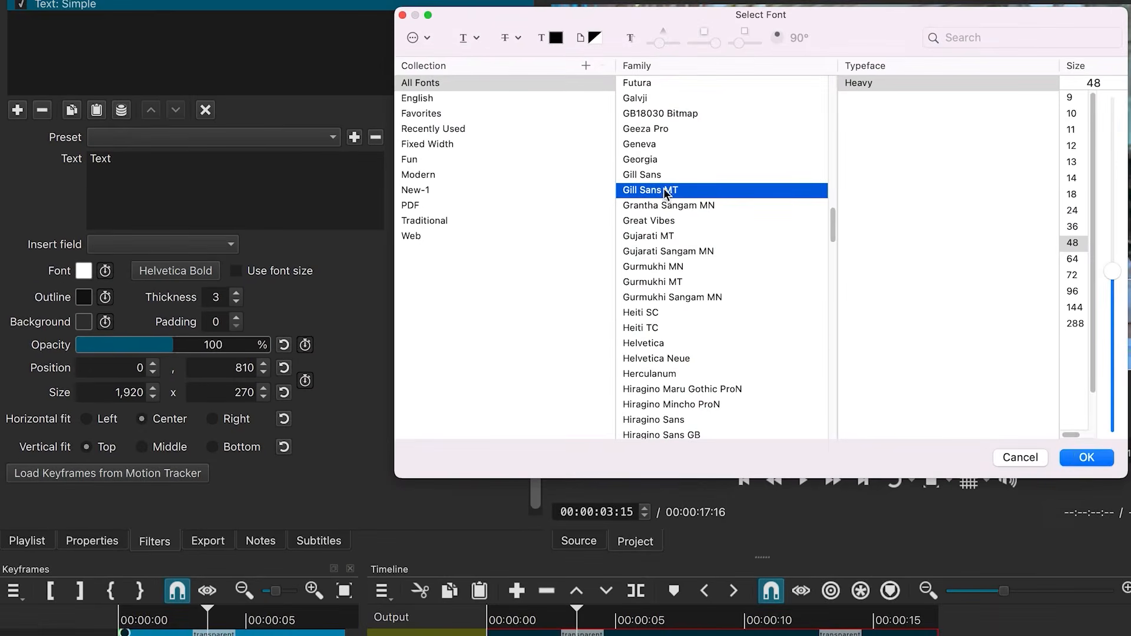
click(1093, 460)
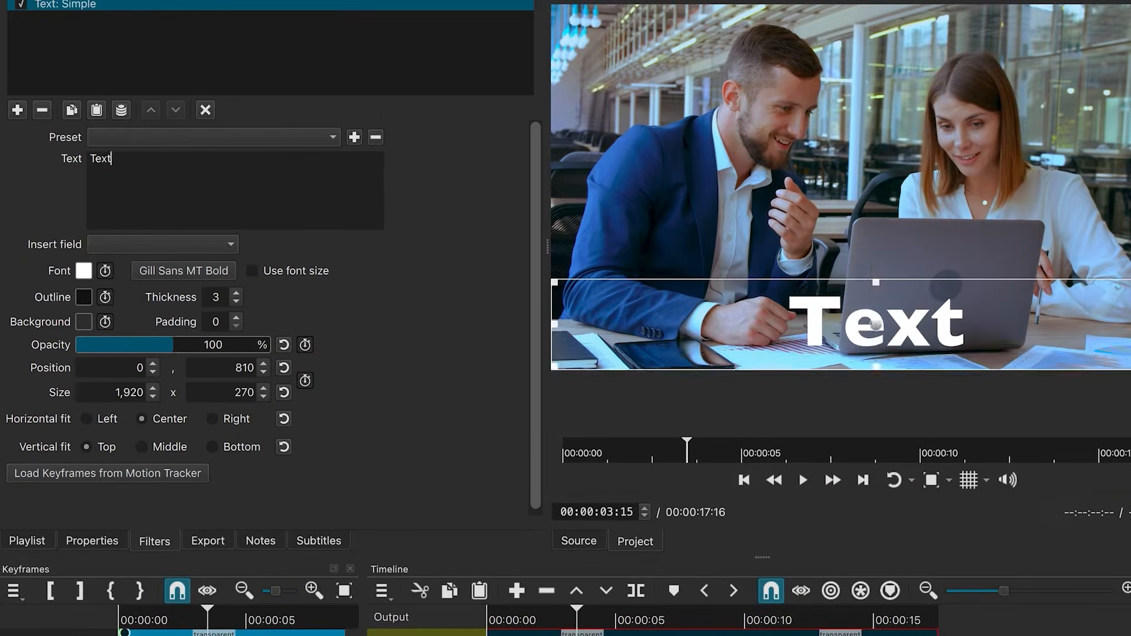
Step: Resize the text box to about 1,606 x 318 at about position 146, 586, and select its clip on V2
drag(1130, 369, 1081, 323)
drag(555, 322, 876, 238)
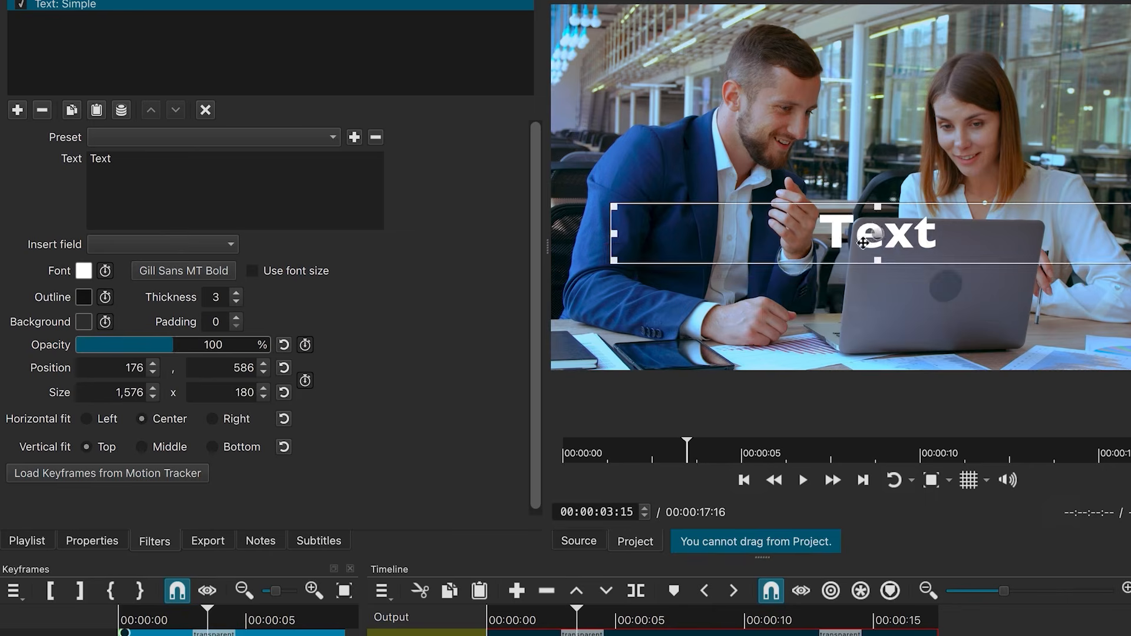
drag(613, 252, 606, 305)
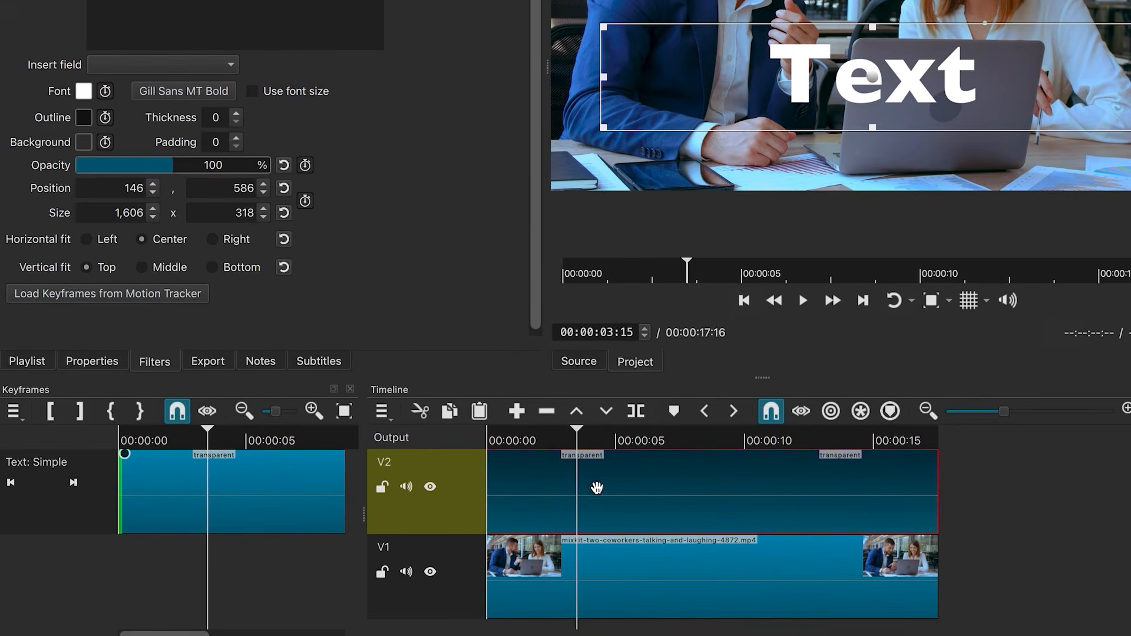
click(613, 487)
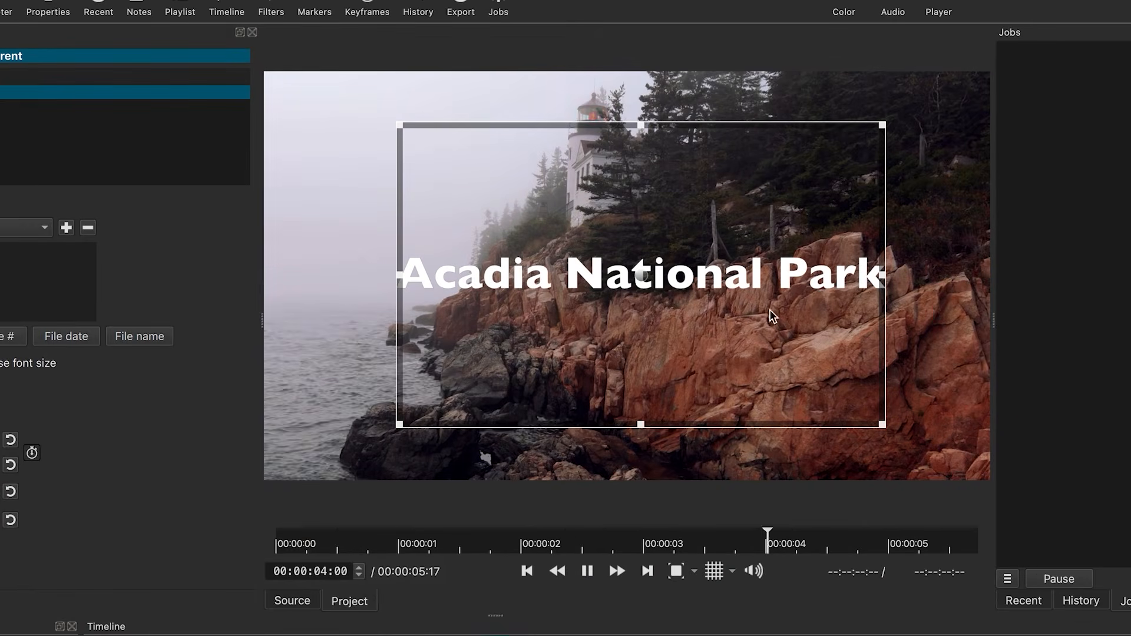
Step: Stop playback, return the playhead near the start, and add the Size, Position & Rotate filter to the "Acadia National Park" text clip
key(space)
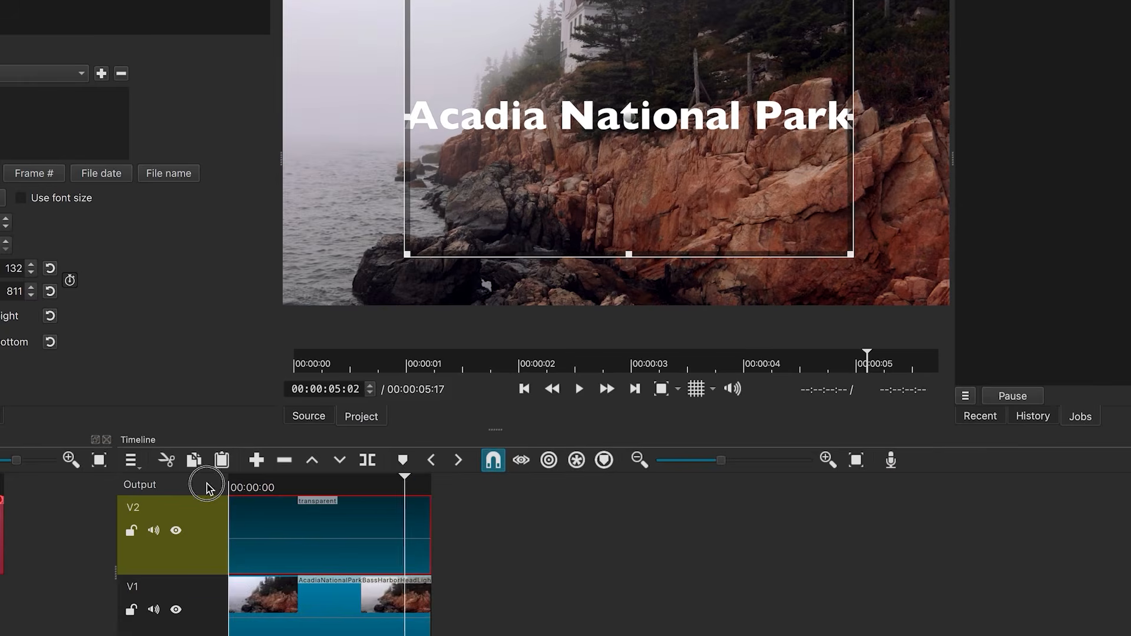
key(Home)
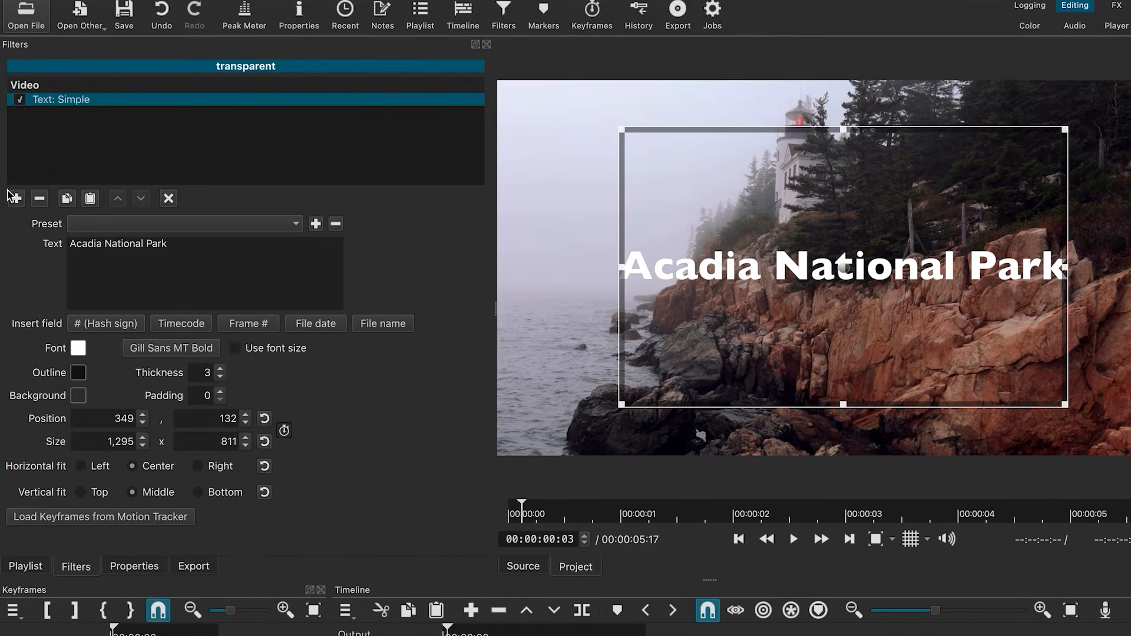
click(13, 196)
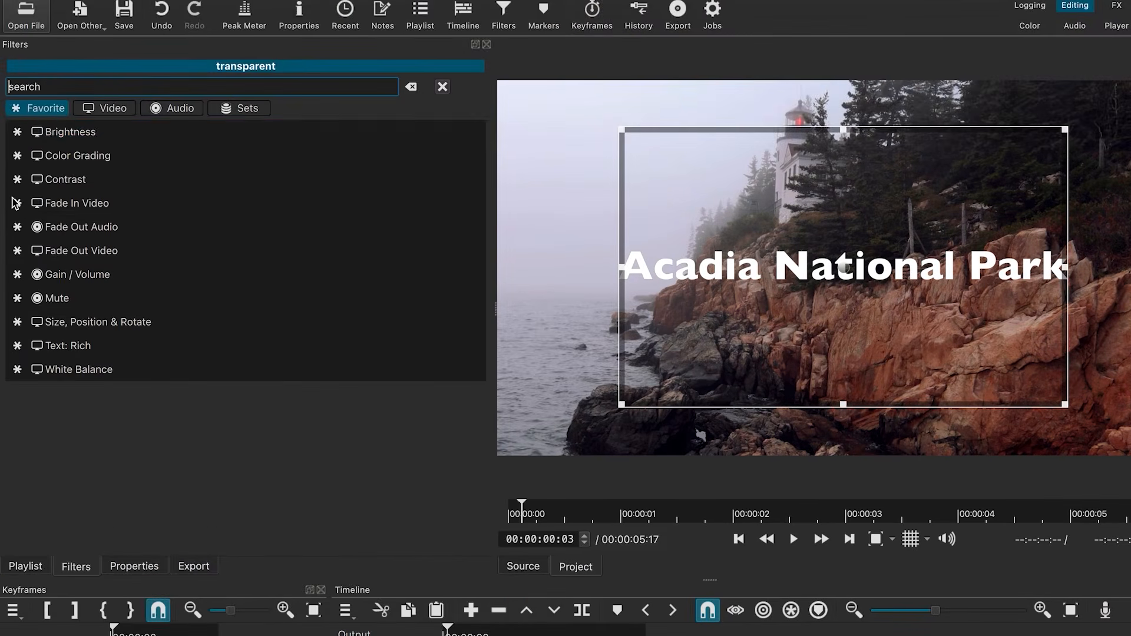
text(size)
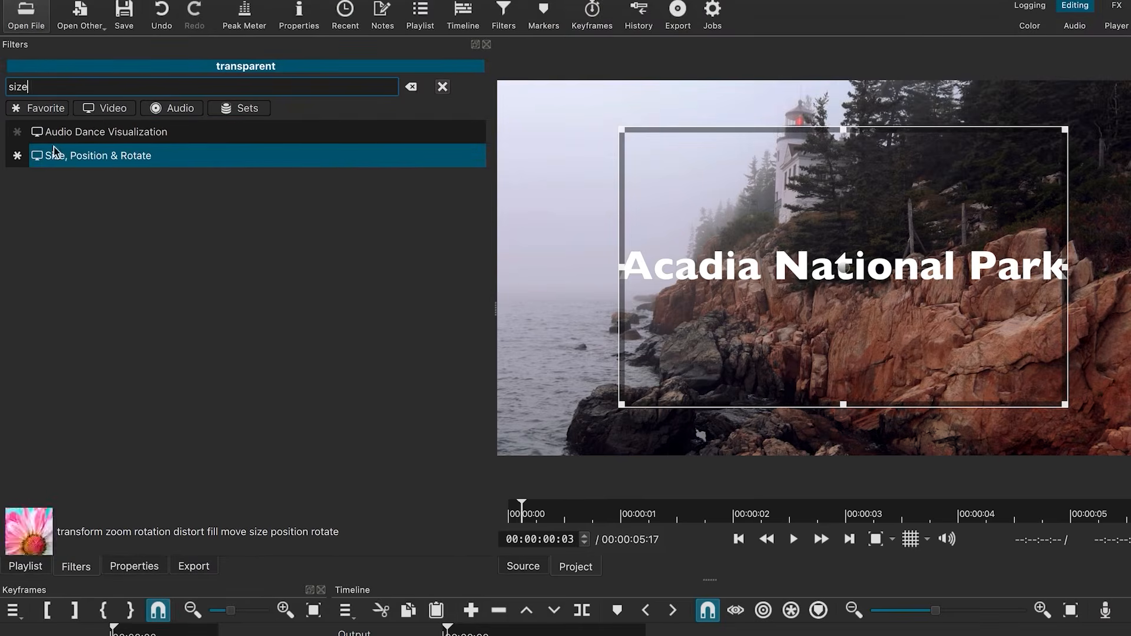
click(122, 158)
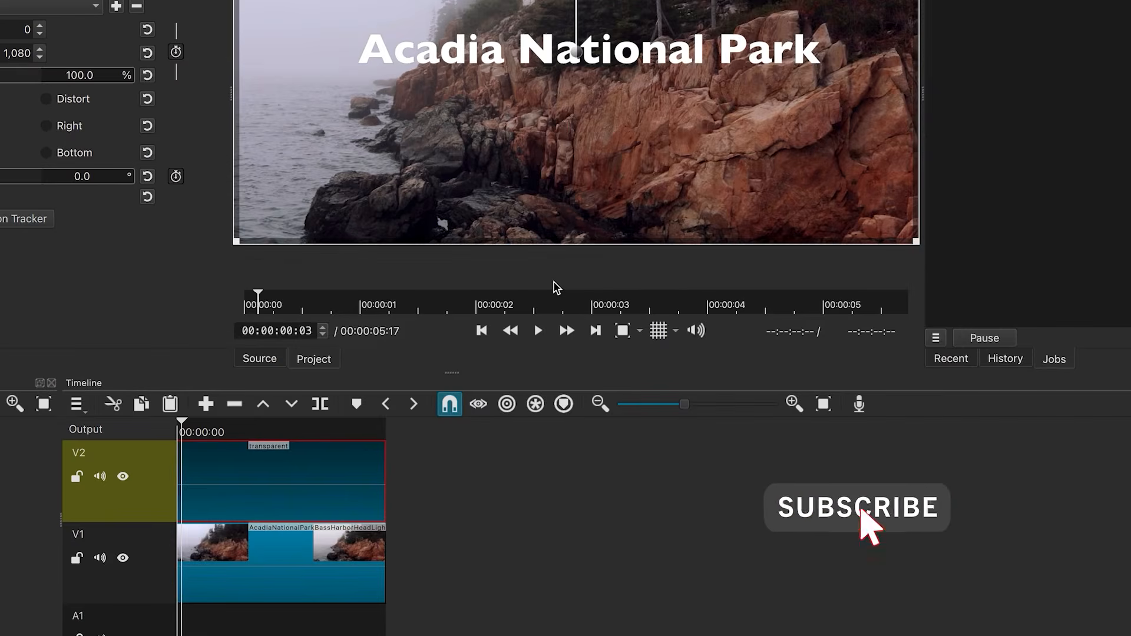
Step: Enable size and position keyframes for the text with the playhead at 00:00:00:05
drag(191, 430, 185, 431)
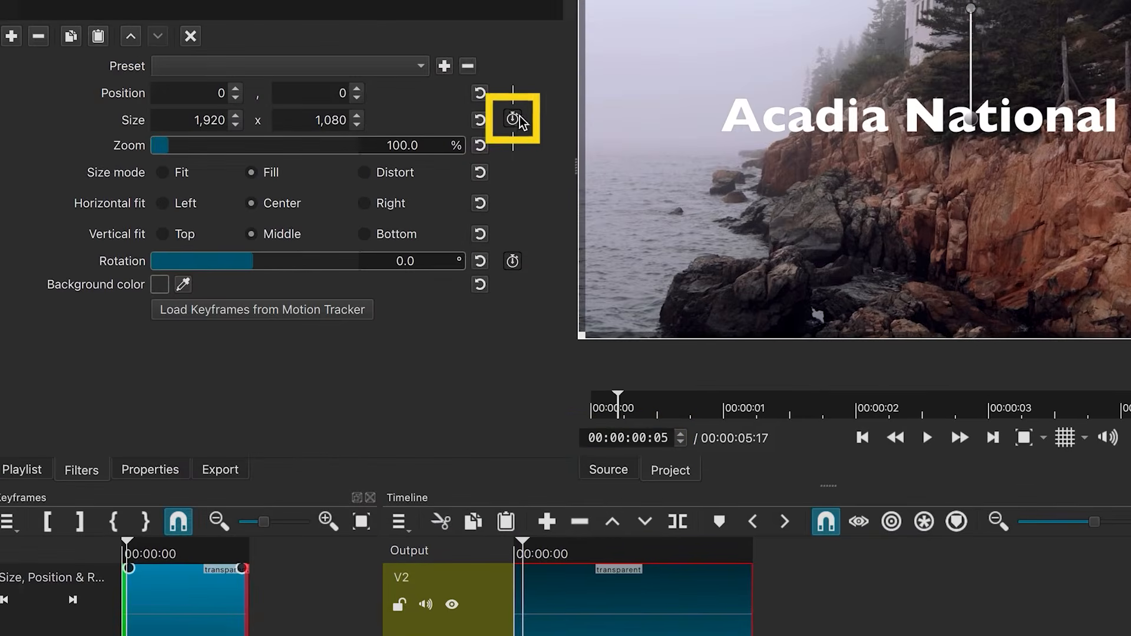
click(513, 120)
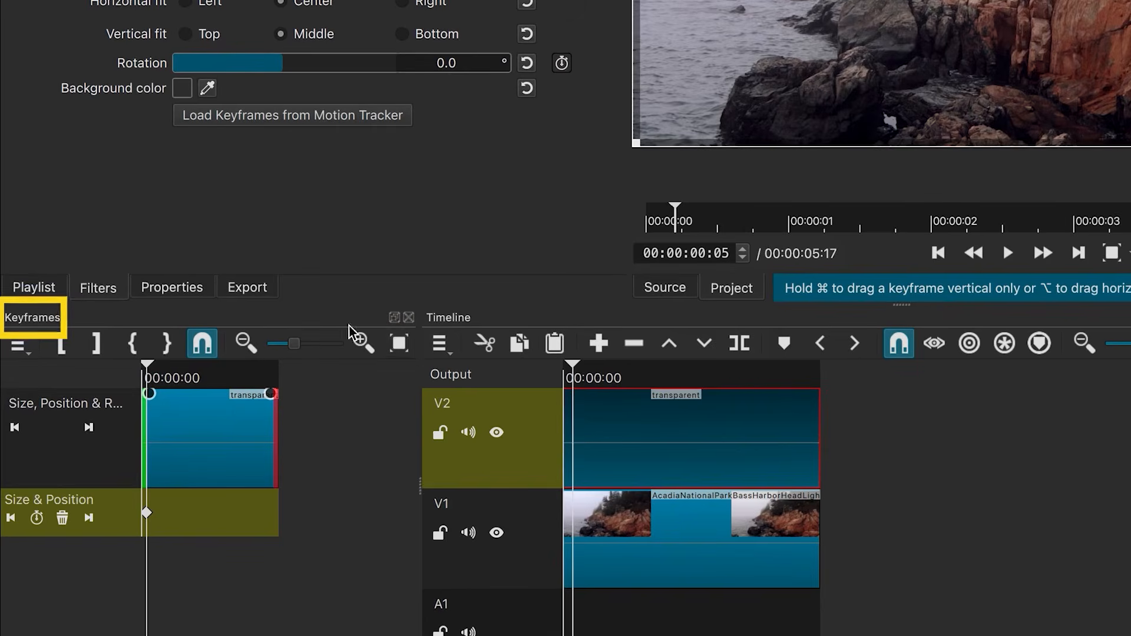
Step: Group the Keyframes and Timeline views as tabs, switch between them, and dock them side by side again
drag(53, 324, 646, 376)
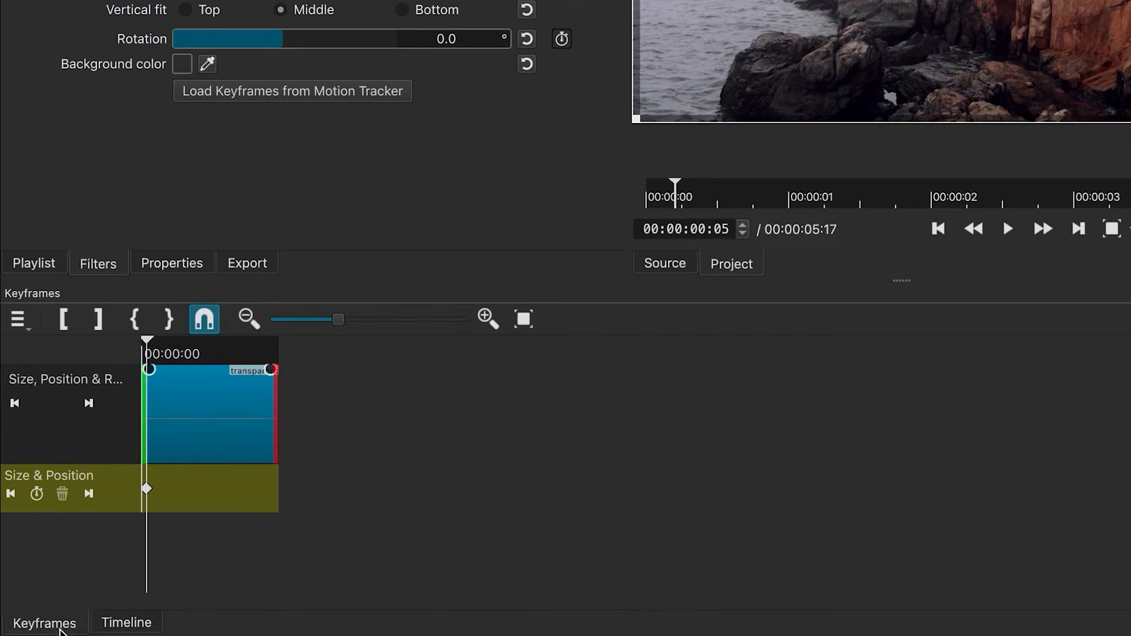
click(132, 626)
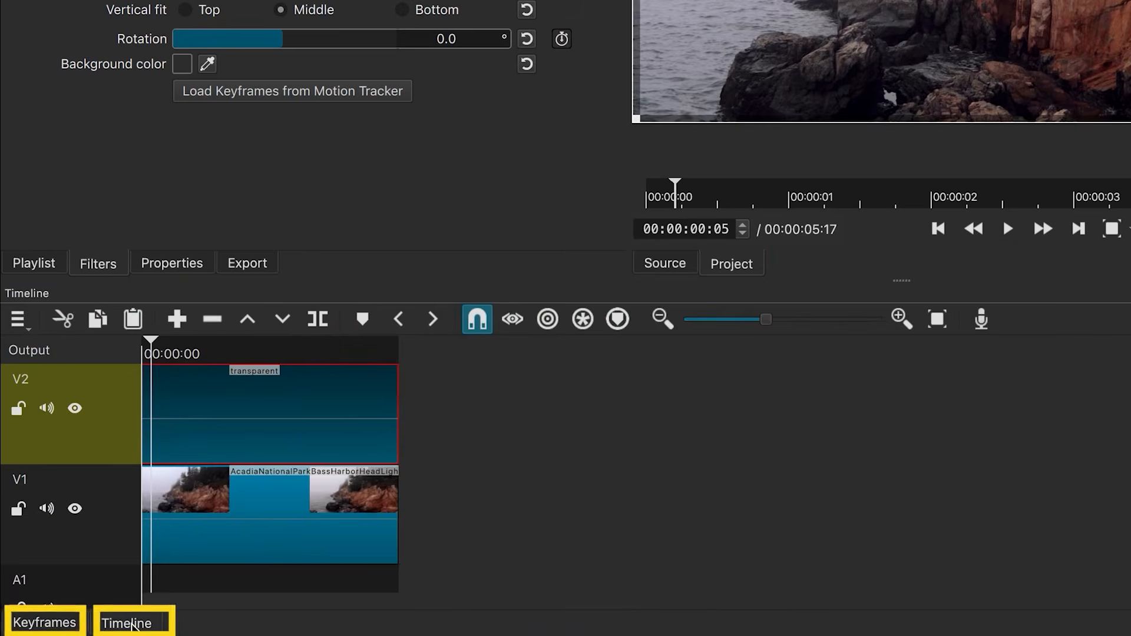
click(62, 628)
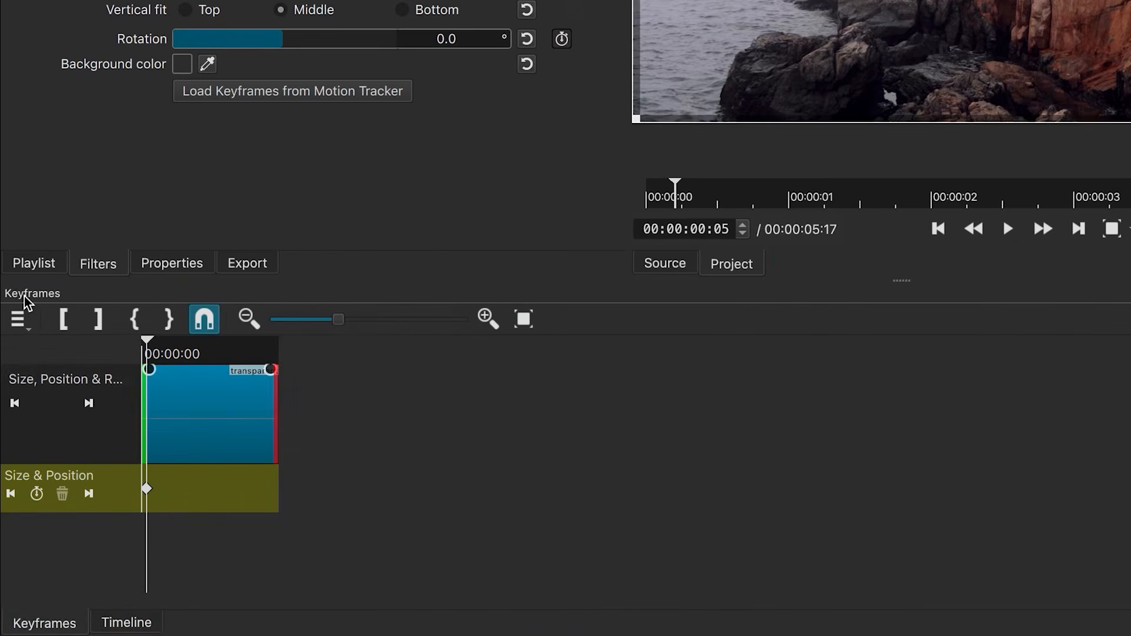
drag(30, 295, 69, 329)
drag(209, 457, 389, 462)
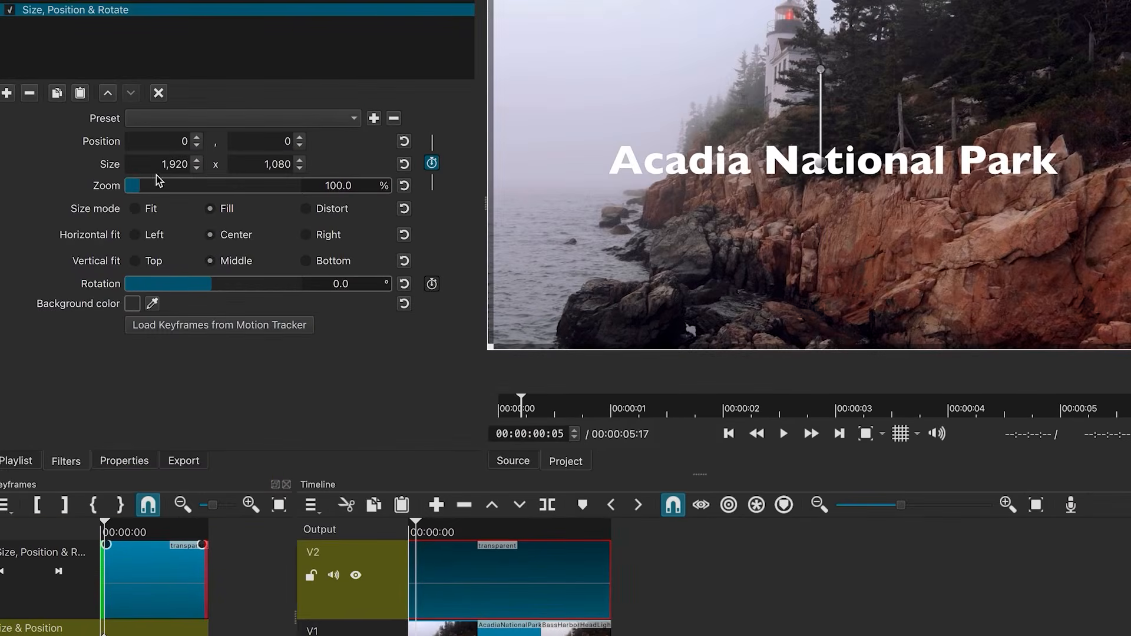
Step: Set the text's zoom to 79.7% at 00:00:00:05 and move the playhead to 00:00:00:08
click(140, 186)
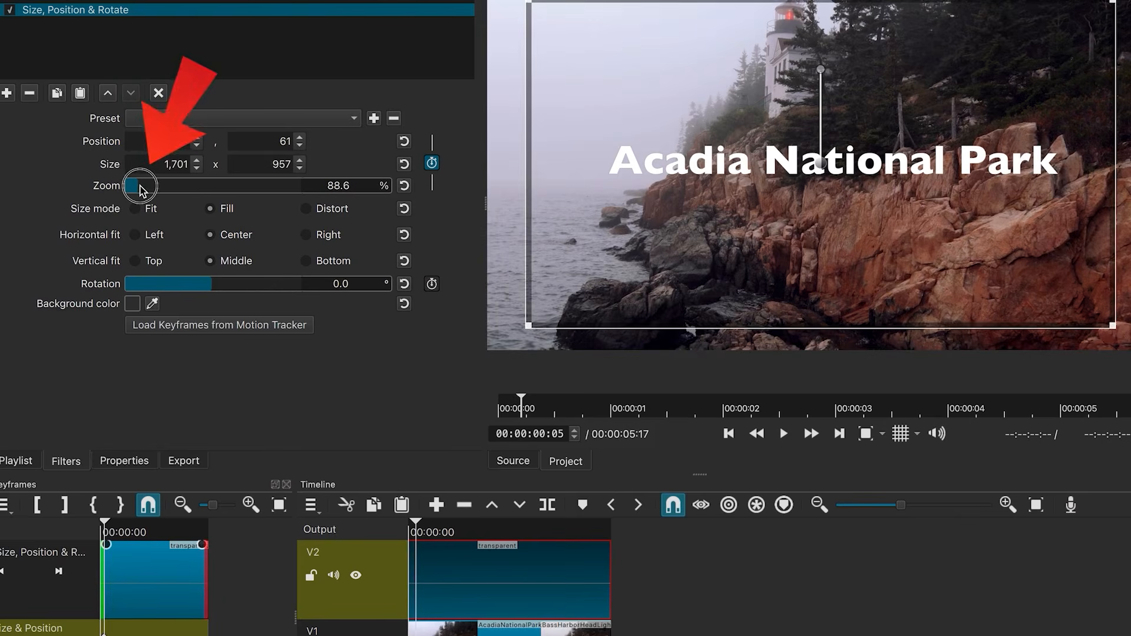
drag(139, 186, 139, 186)
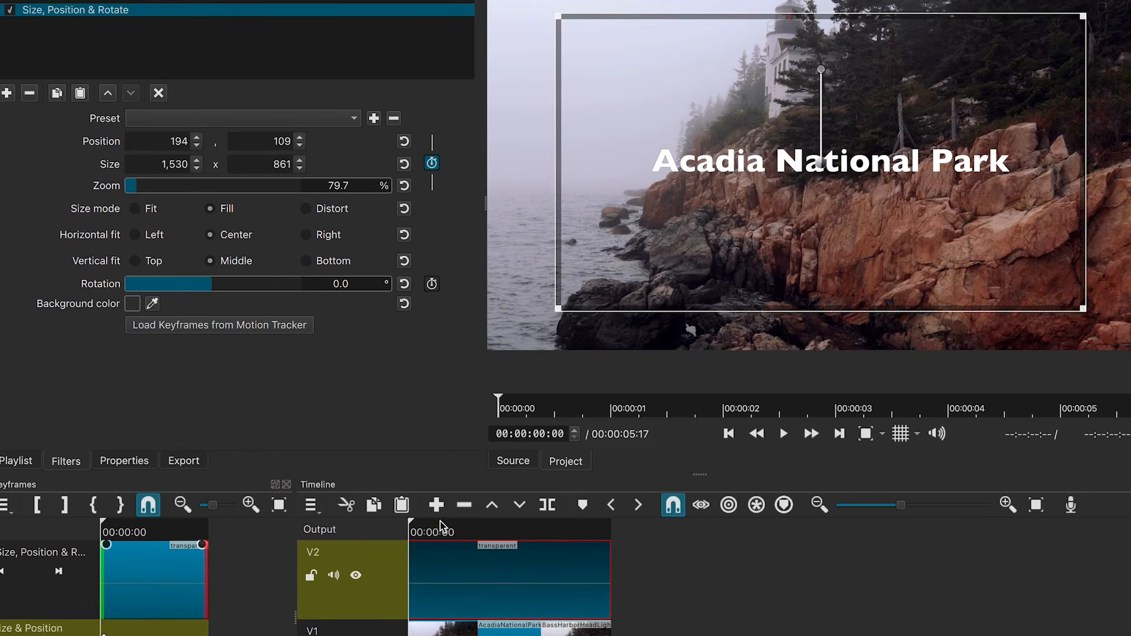
click(418, 523)
drag(420, 523, 421, 523)
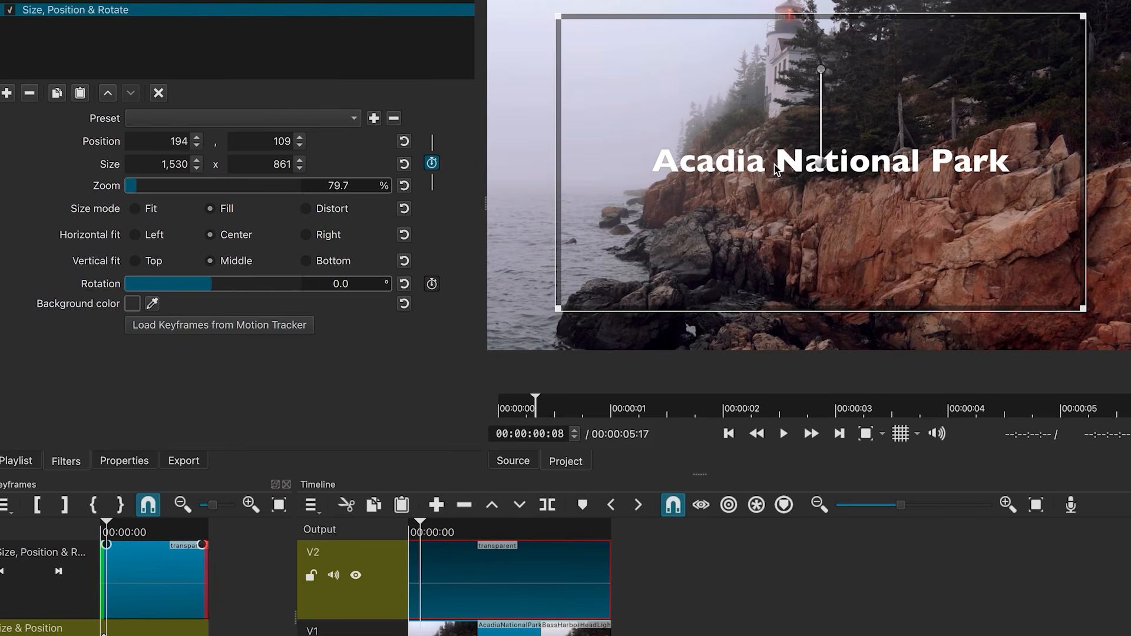
Step: Set the text's zoom to 100% with the playhead at 00:00:01:00
drag(421, 521, 444, 522)
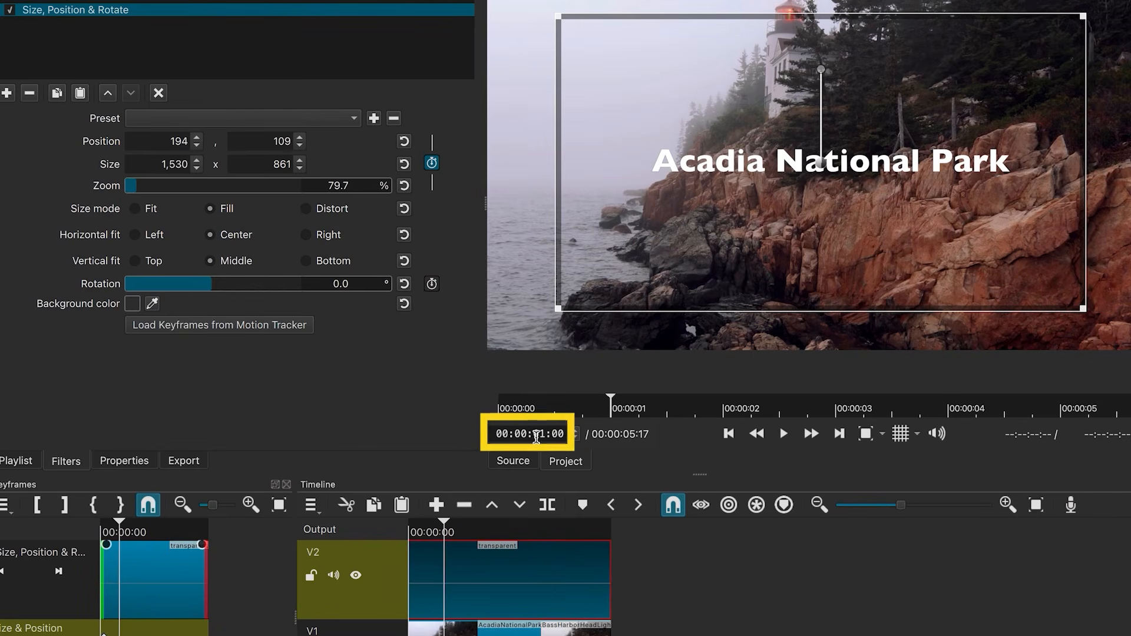
click(140, 188)
click(330, 185)
text(100)
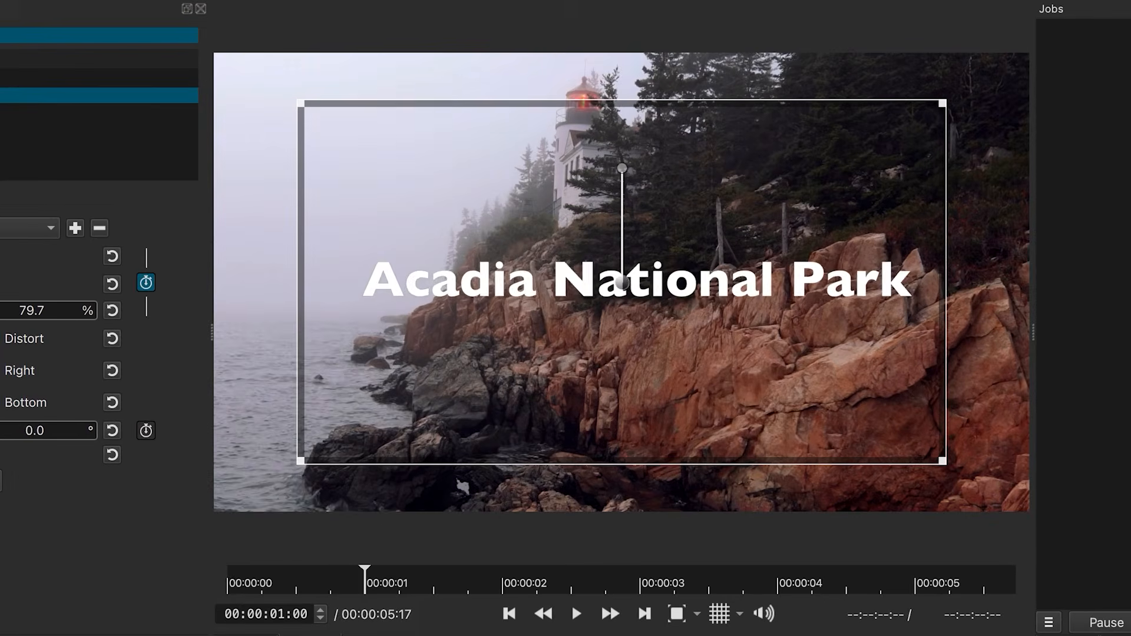
key(Home)
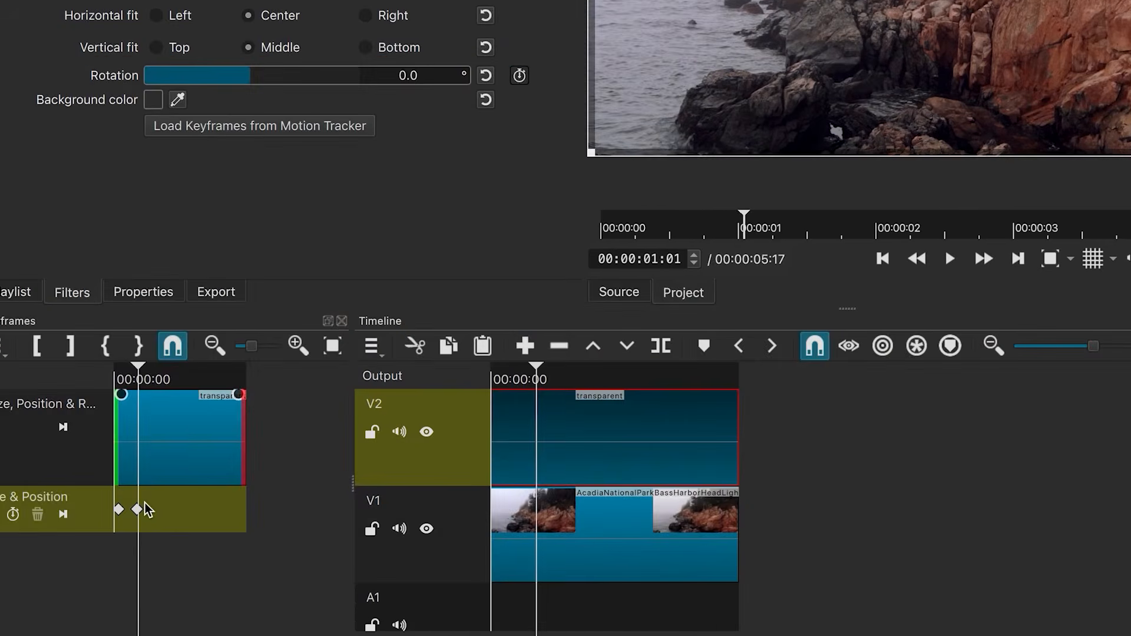
Step: Open the keyframe type options for the first Size & Position keyframe
click(77, 569)
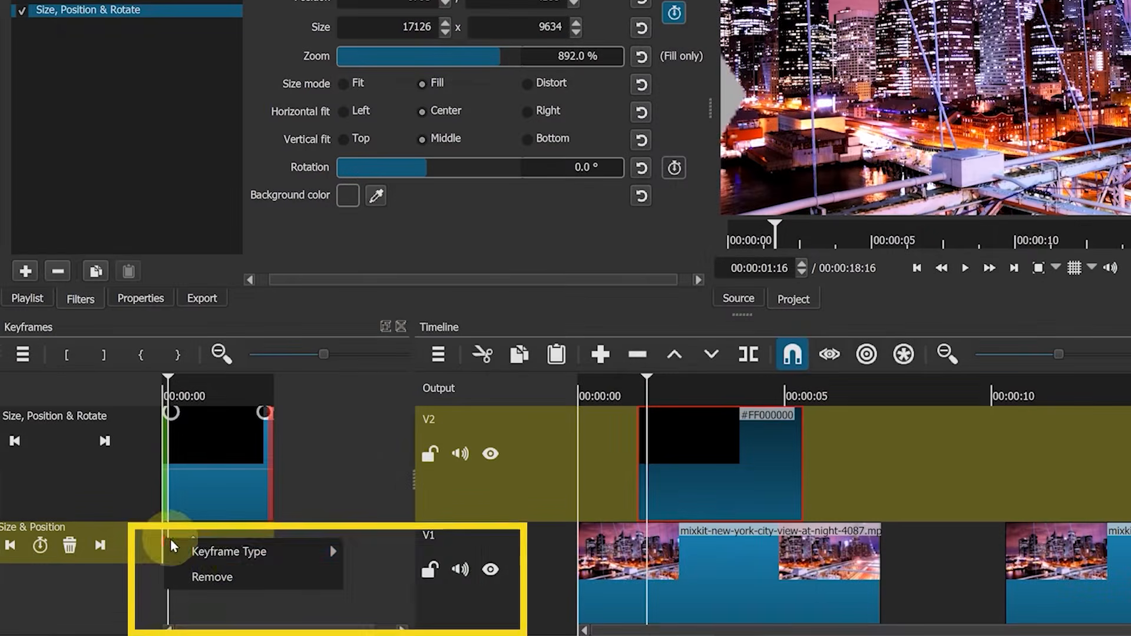
mouse_move(226, 547)
click(382, 602)
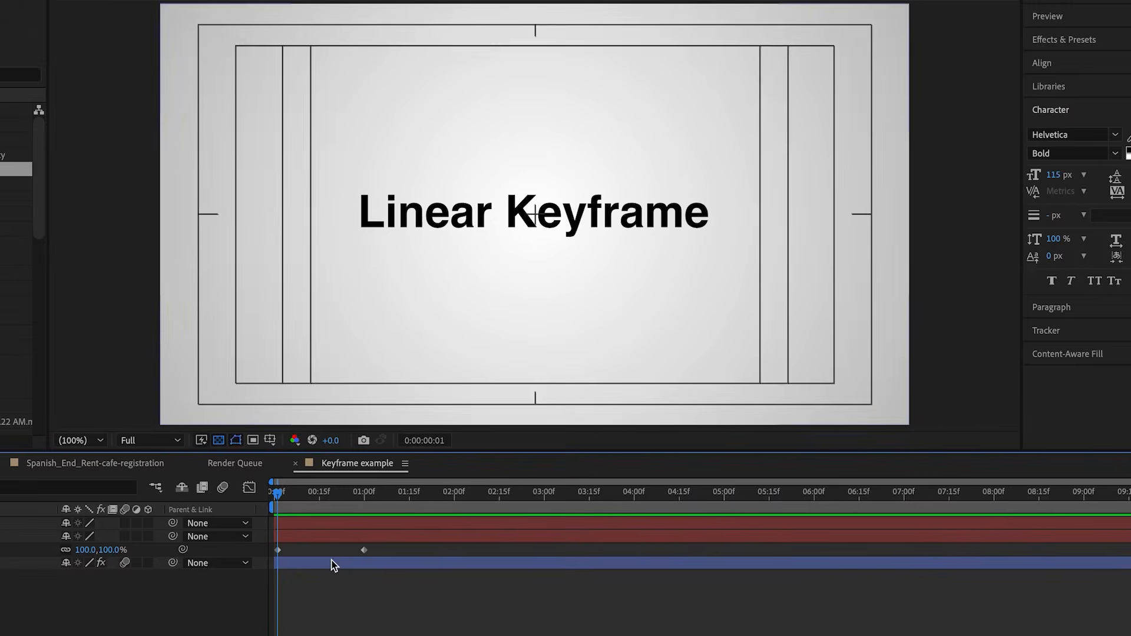
Step: Switch to After Effects and play the Linear Keyframe and Smooth Keyframe text animations for comparison
key(space)
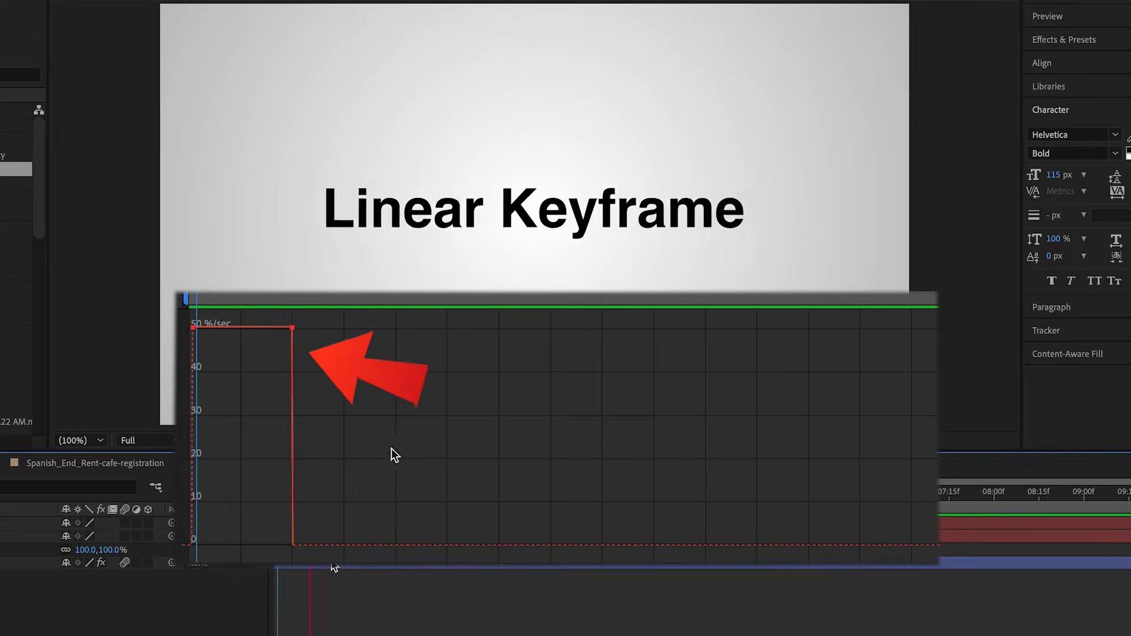
key(space)
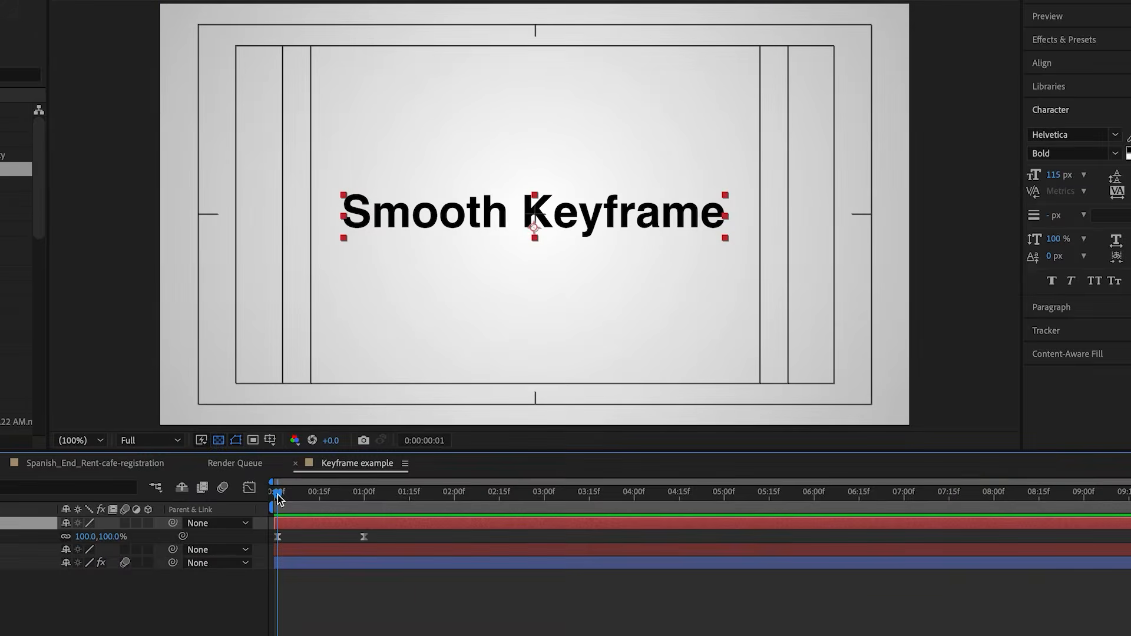
key(space)
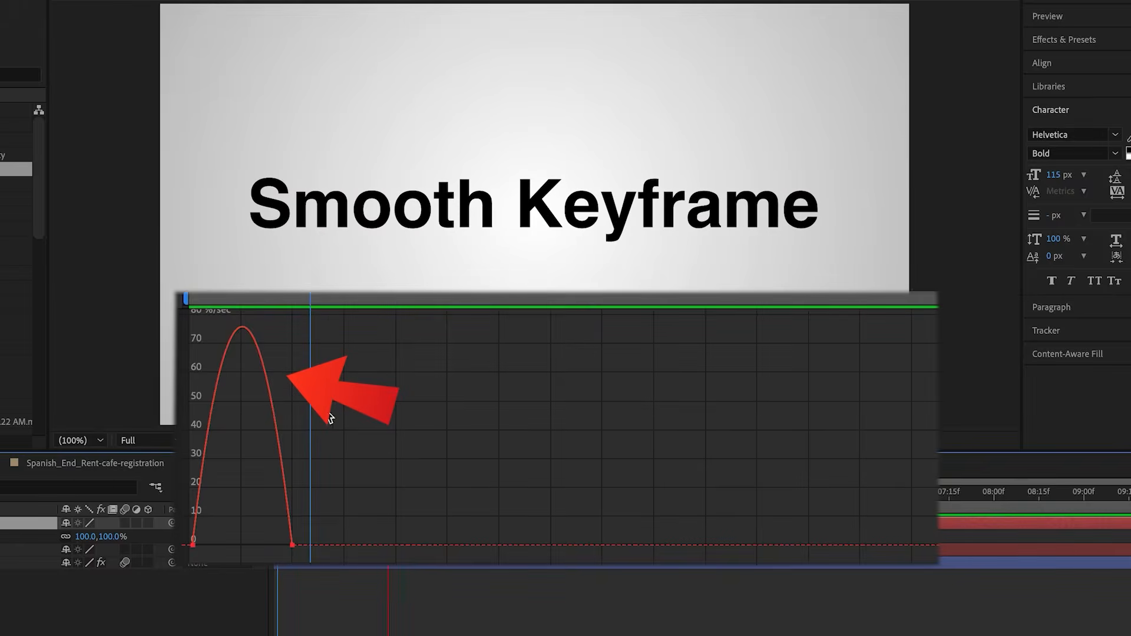
key(space)
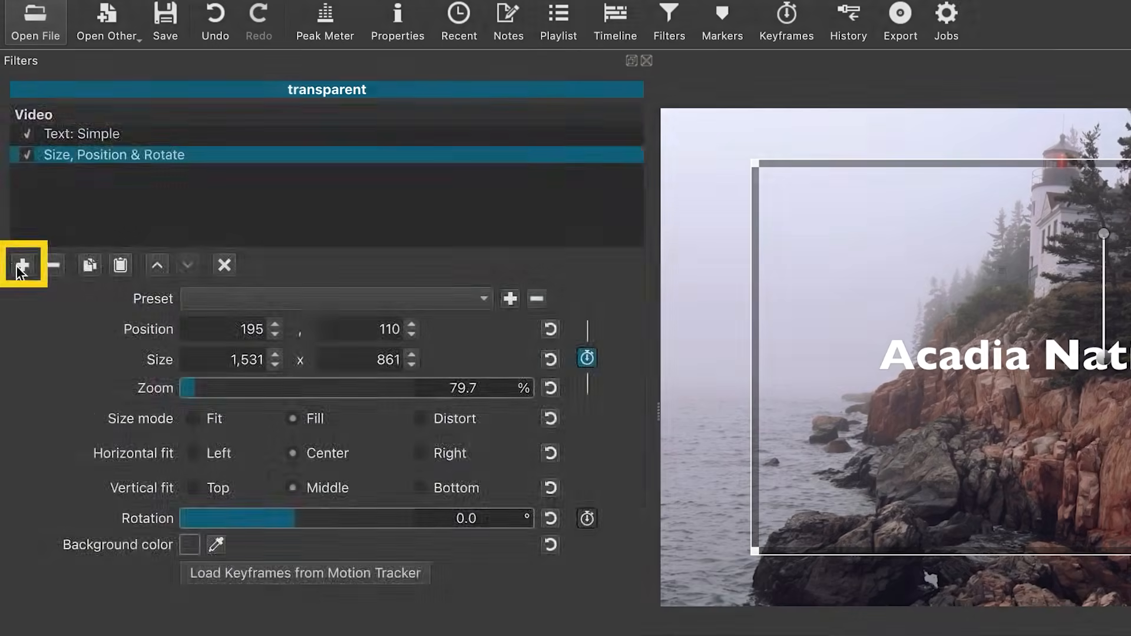
Step: Search for "opa" and add the Opacity filter to the text clip
click(20, 263)
text(opa)
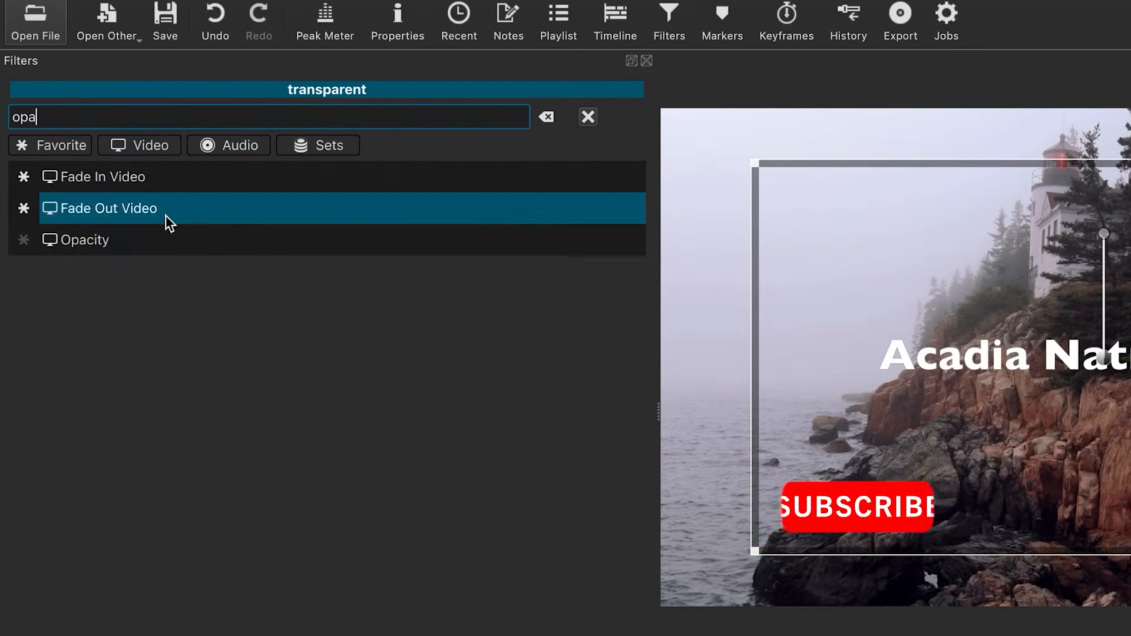
click(138, 238)
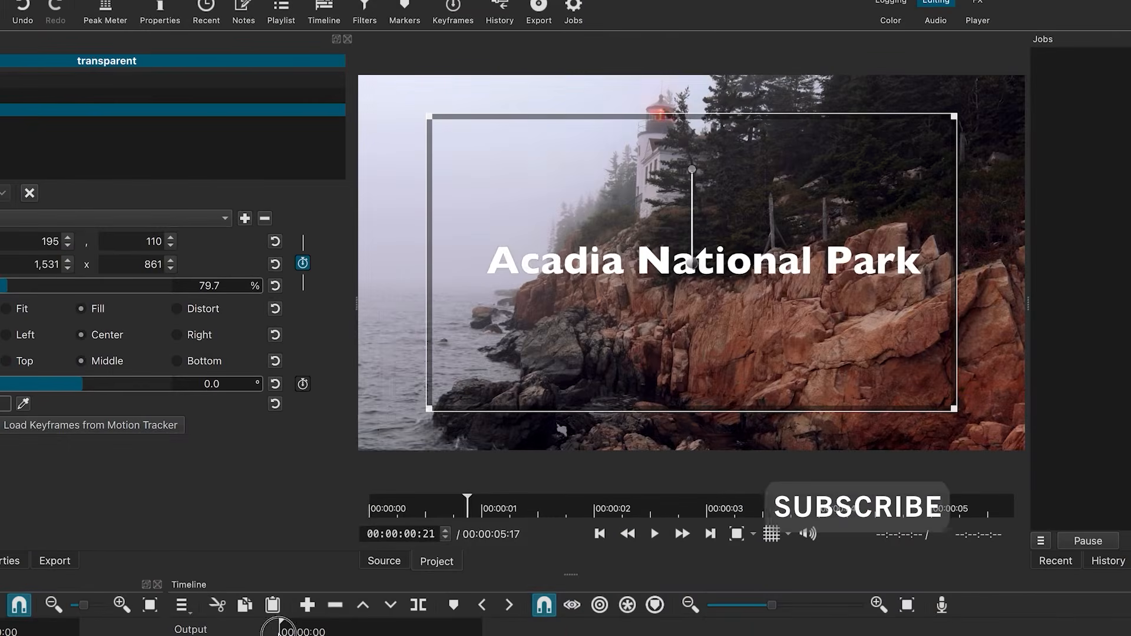
Step: Enable keyframes for the opacity level and set it to 0% at 00:00:00:00
click(278, 628)
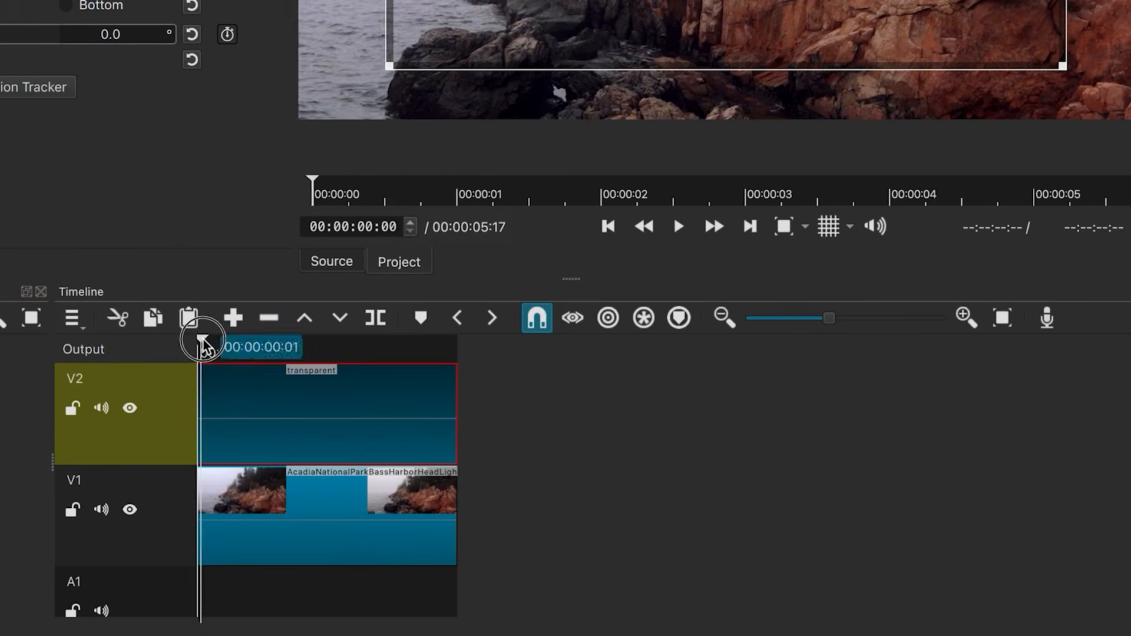
click(285, 623)
click(207, 340)
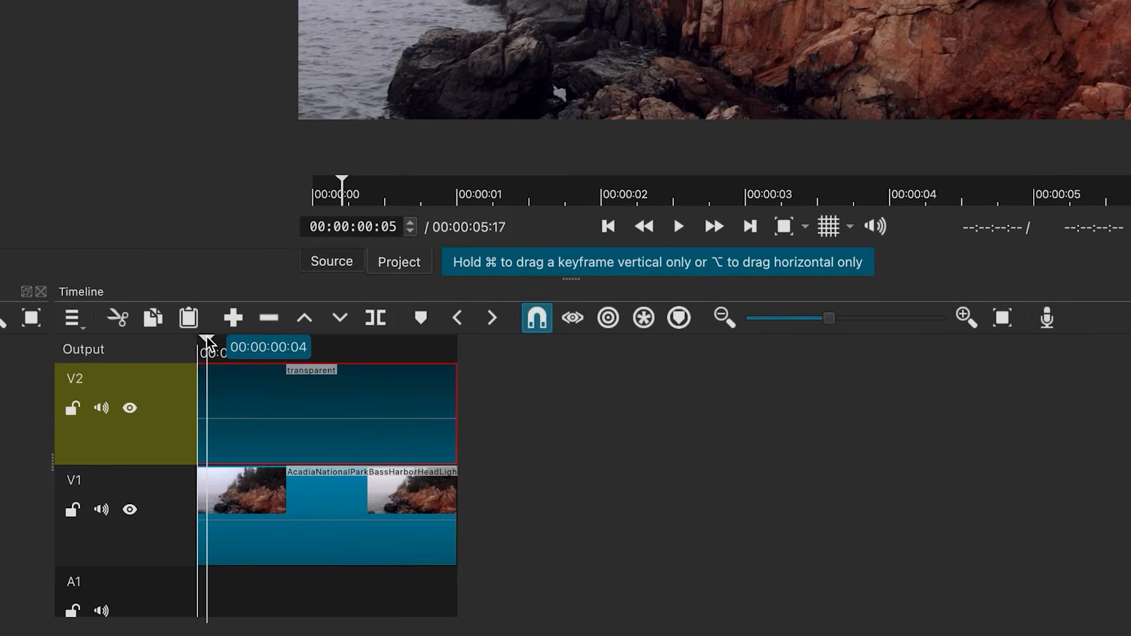
key(Home)
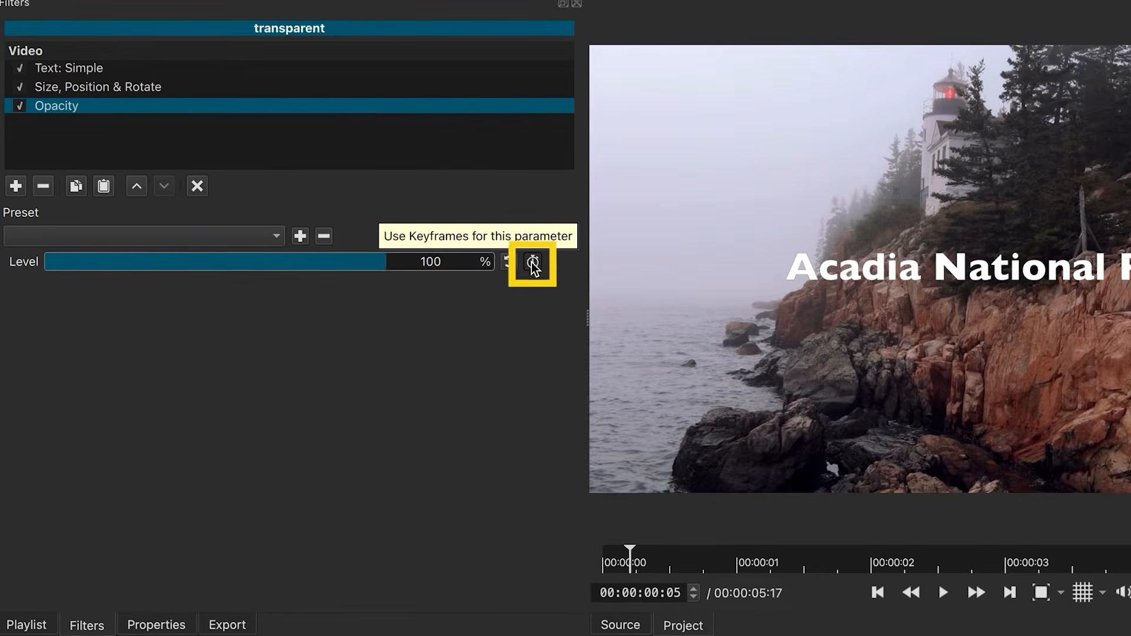
click(533, 266)
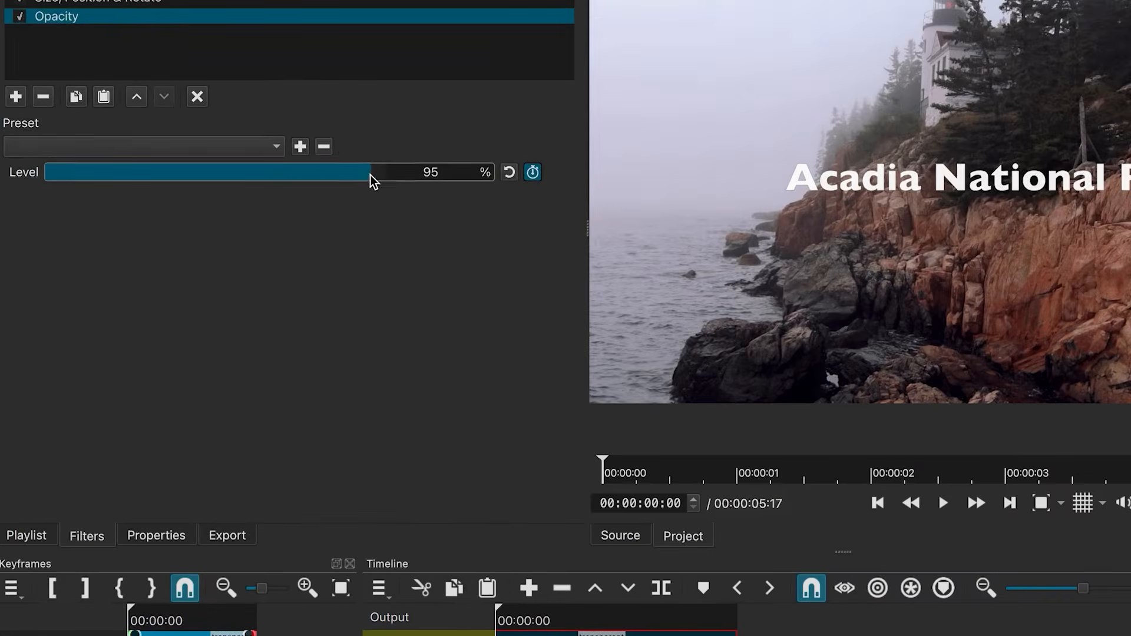
drag(373, 182, 23, 195)
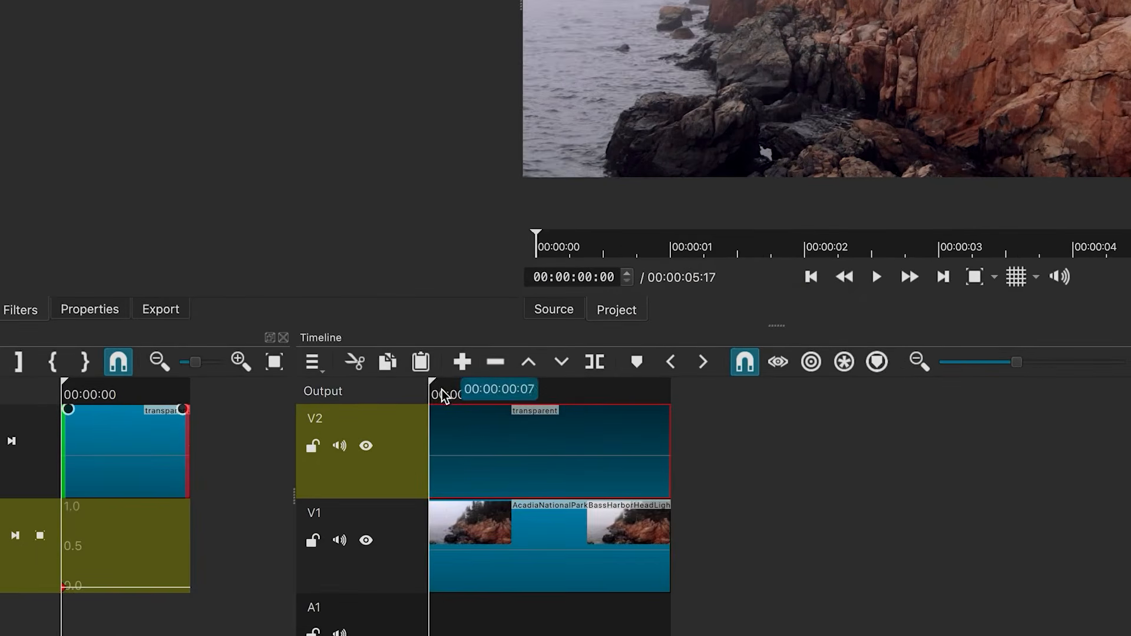
Step: Set the text's opacity level to 100% at 00:00:00:10 and play the animation from the start
click(431, 566)
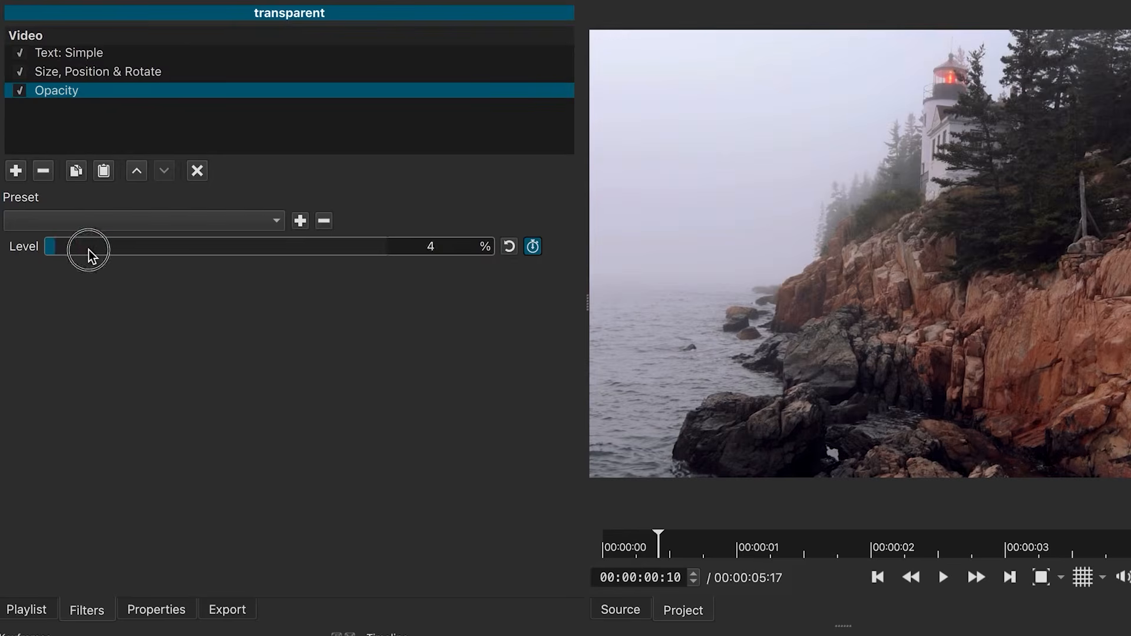
drag(88, 254, 388, 253)
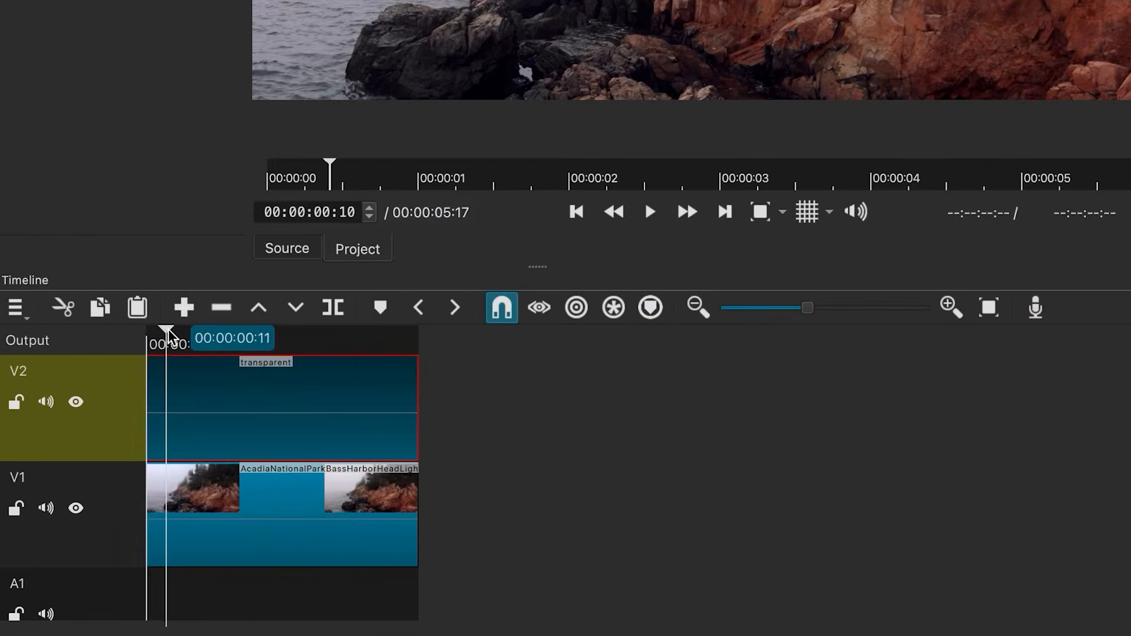
click(160, 331)
drag(160, 331, 132, 346)
click(650, 213)
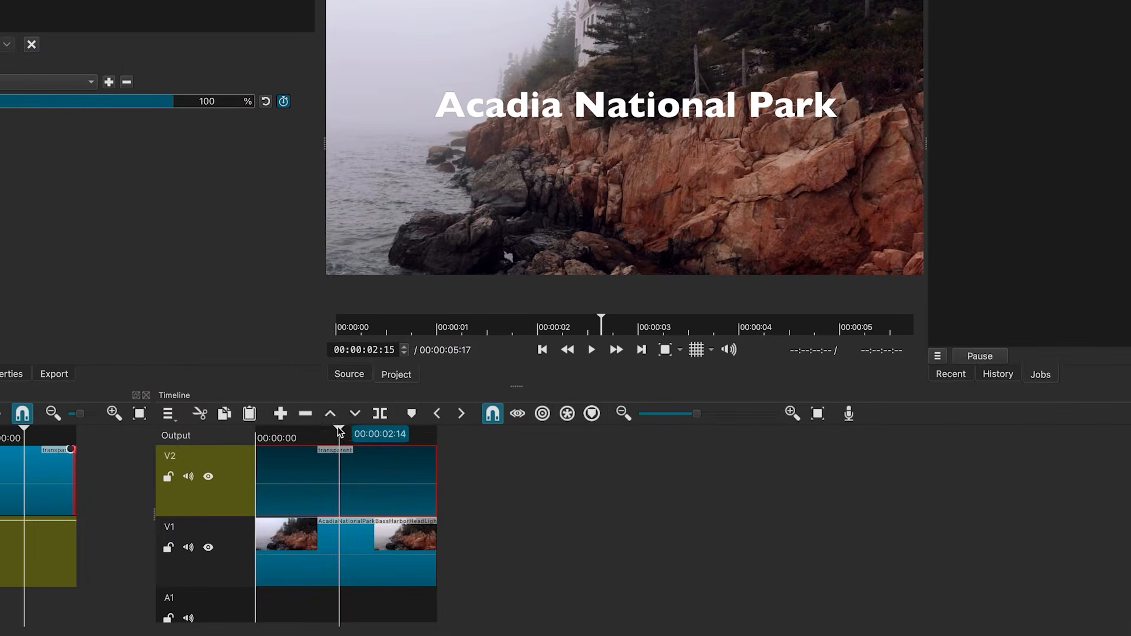
Step: Add a Size & Position keyframe to the text clip at 00:00:04:09, keeping the parameter's existing keyframes
drag(339, 432, 395, 436)
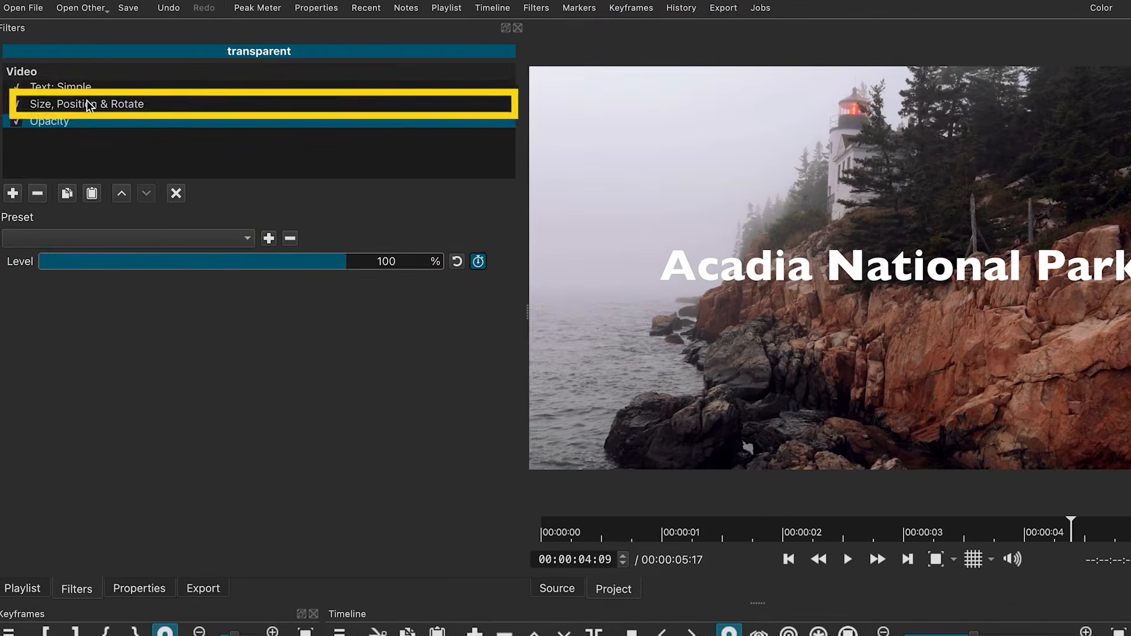
click(88, 104)
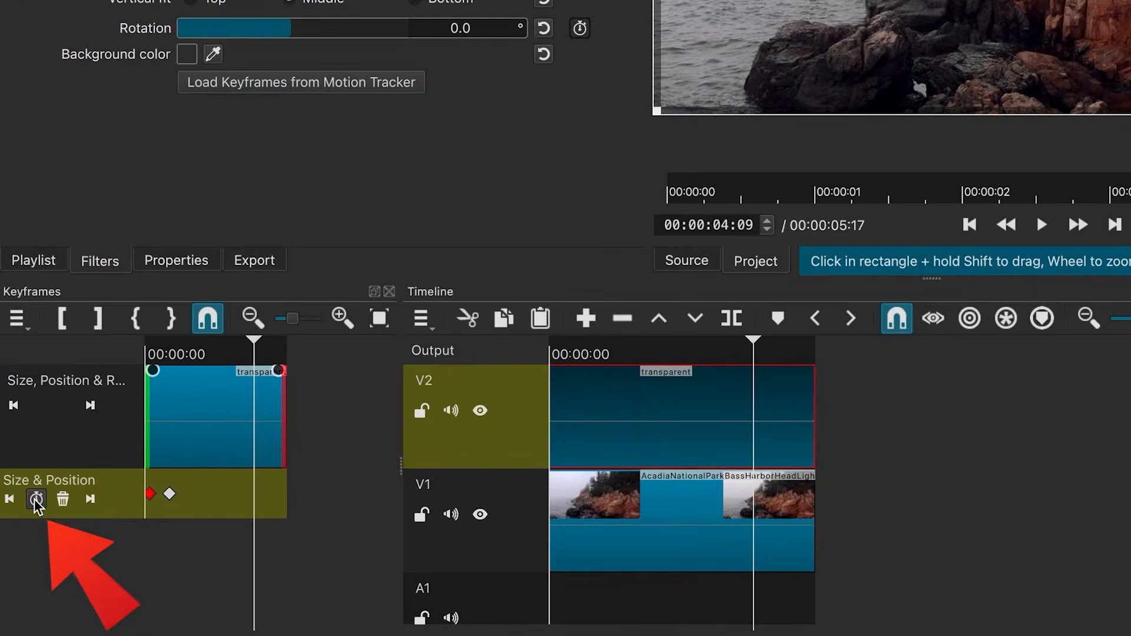
click(36, 500)
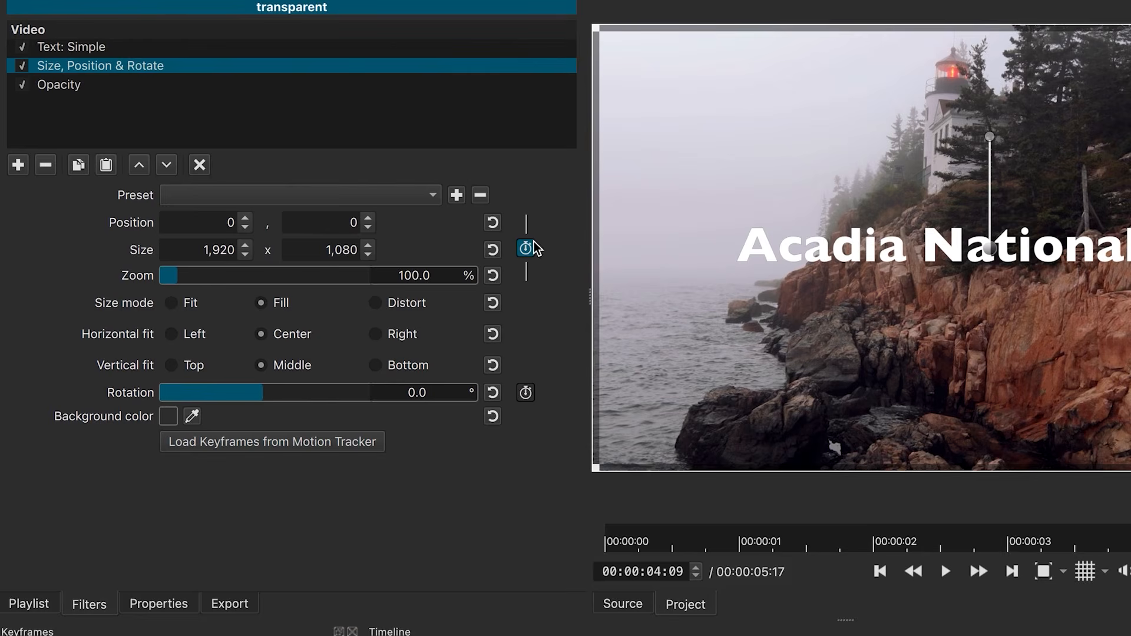
click(526, 250)
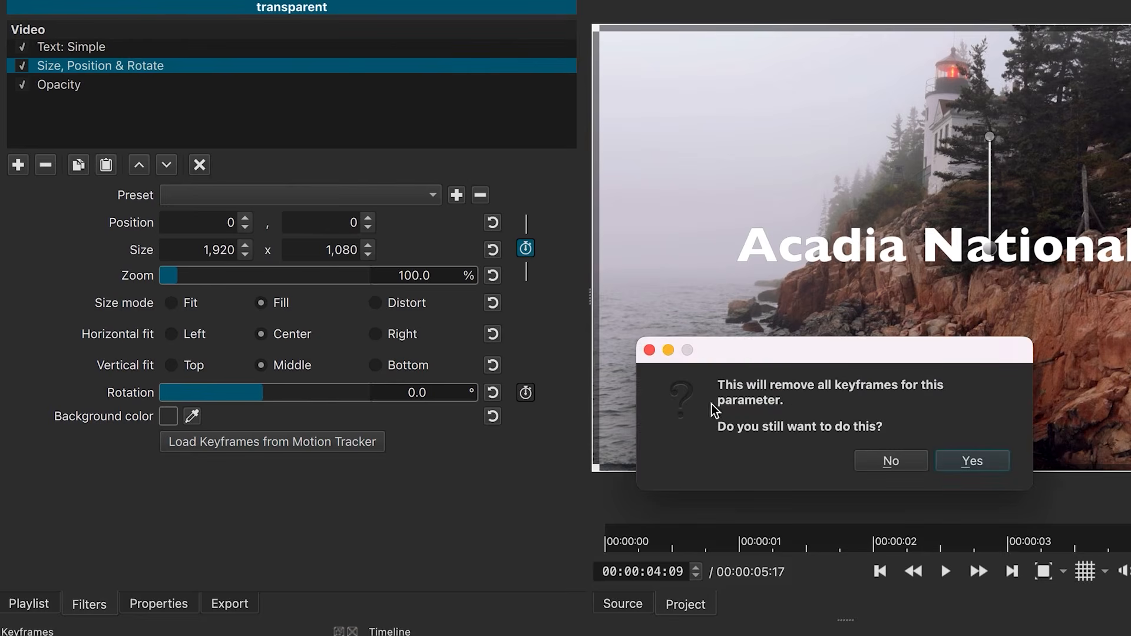
click(896, 462)
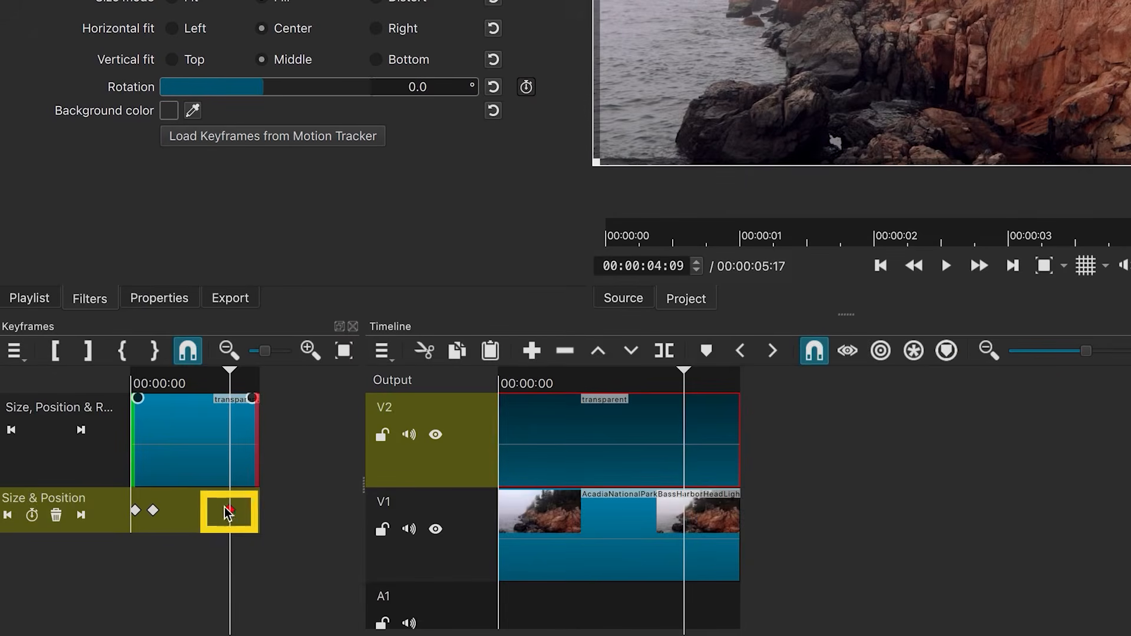
Step: Try reducing the text's zoom at 00:00:04:22 and delete the keyframe made there
mouse_move(229, 518)
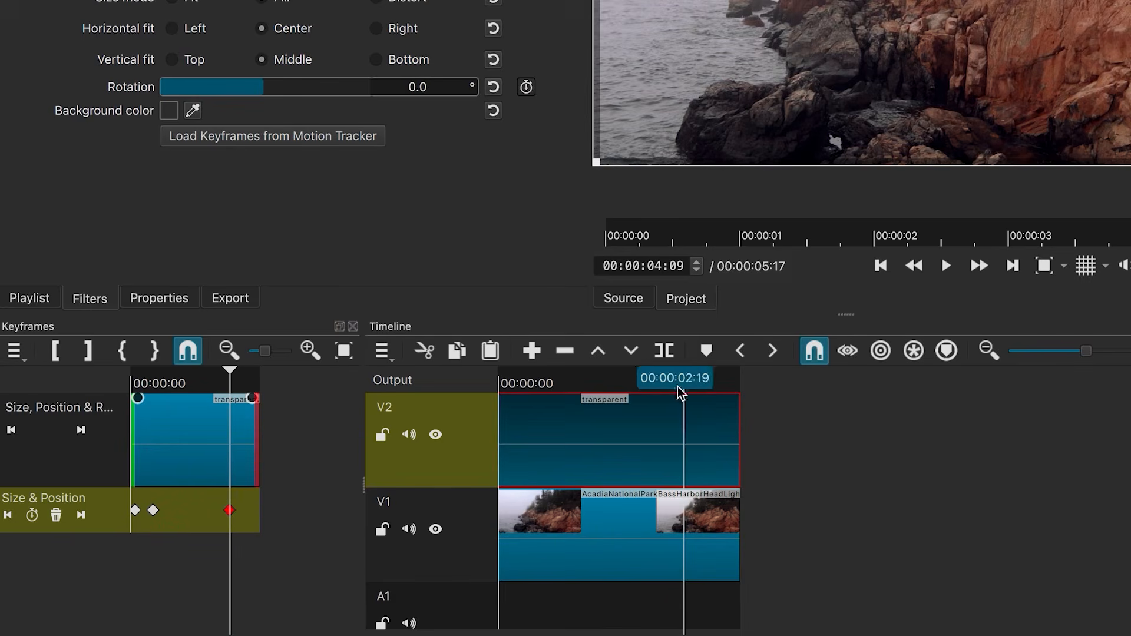
drag(685, 372, 709, 378)
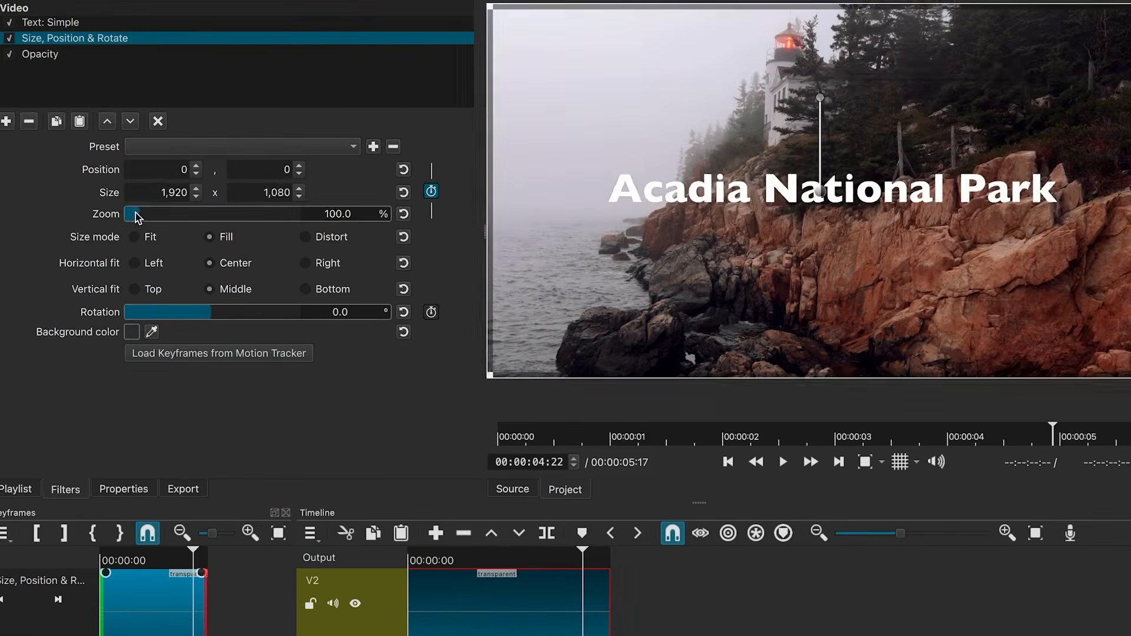
drag(136, 213, 137, 214)
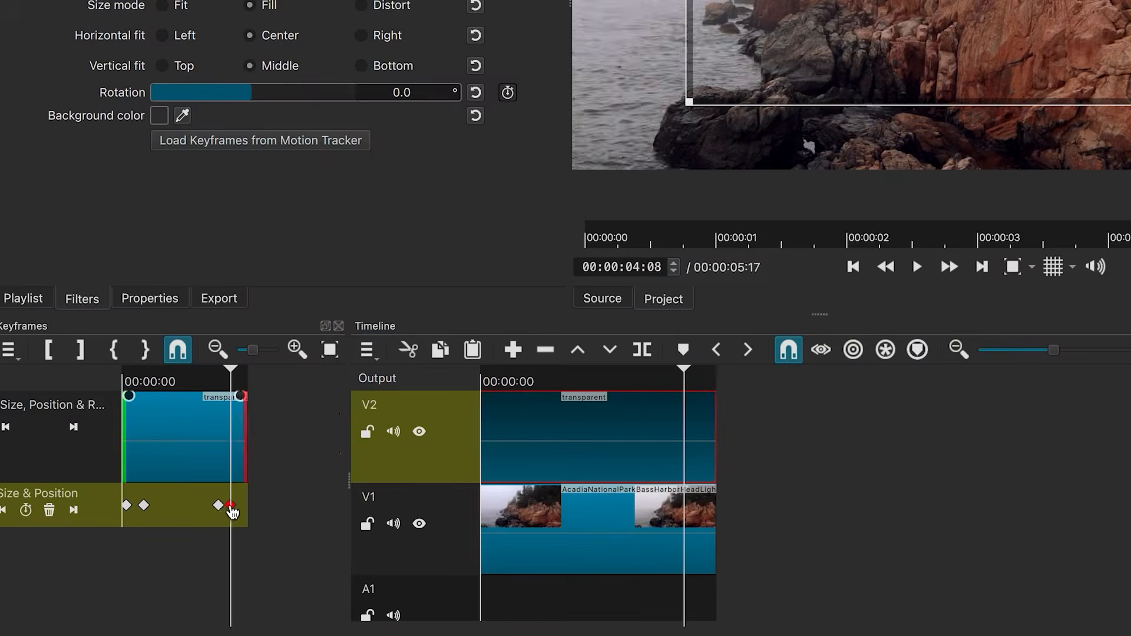
click(50, 511)
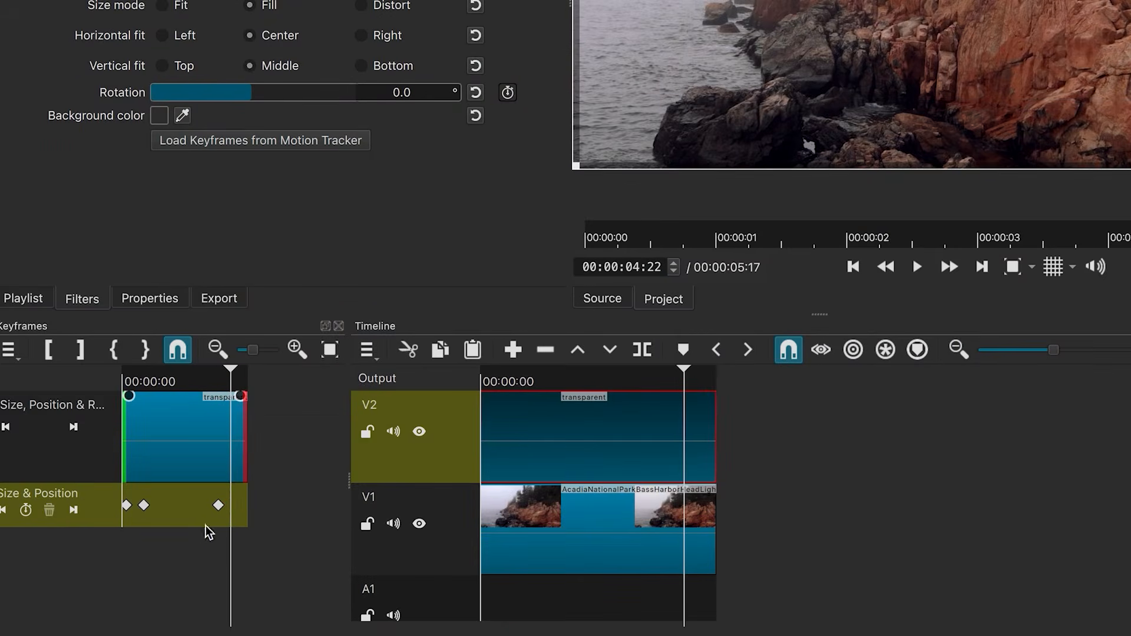
Step: Set the text's zoom to 66.5% on the 00:00:04:09 keyframe and play the animation from the start
click(3, 510)
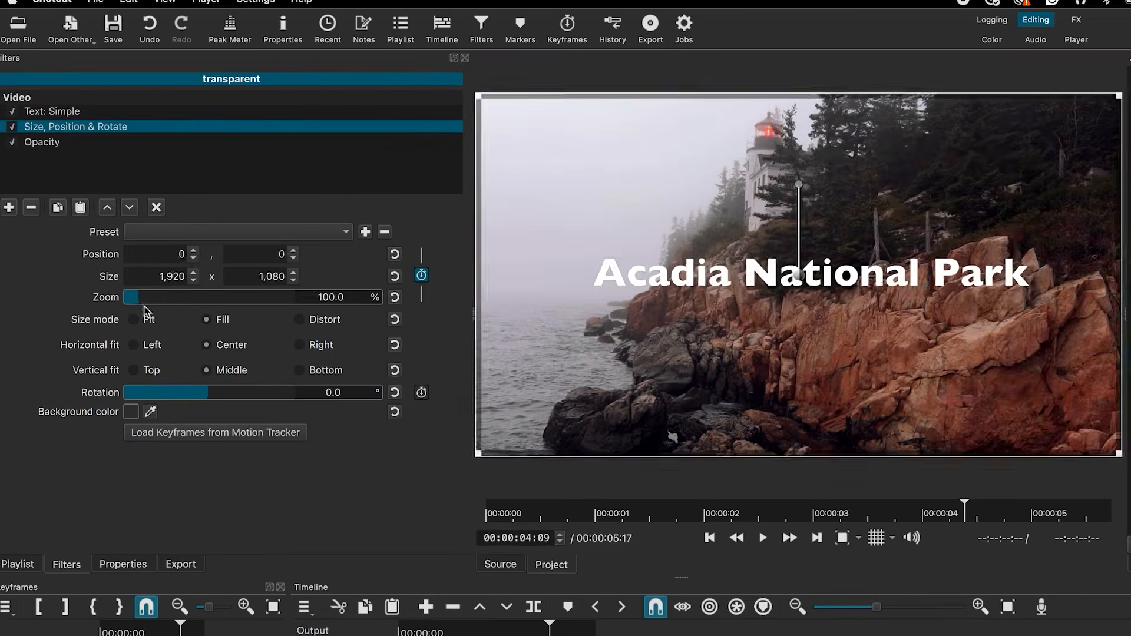
drag(144, 297, 135, 300)
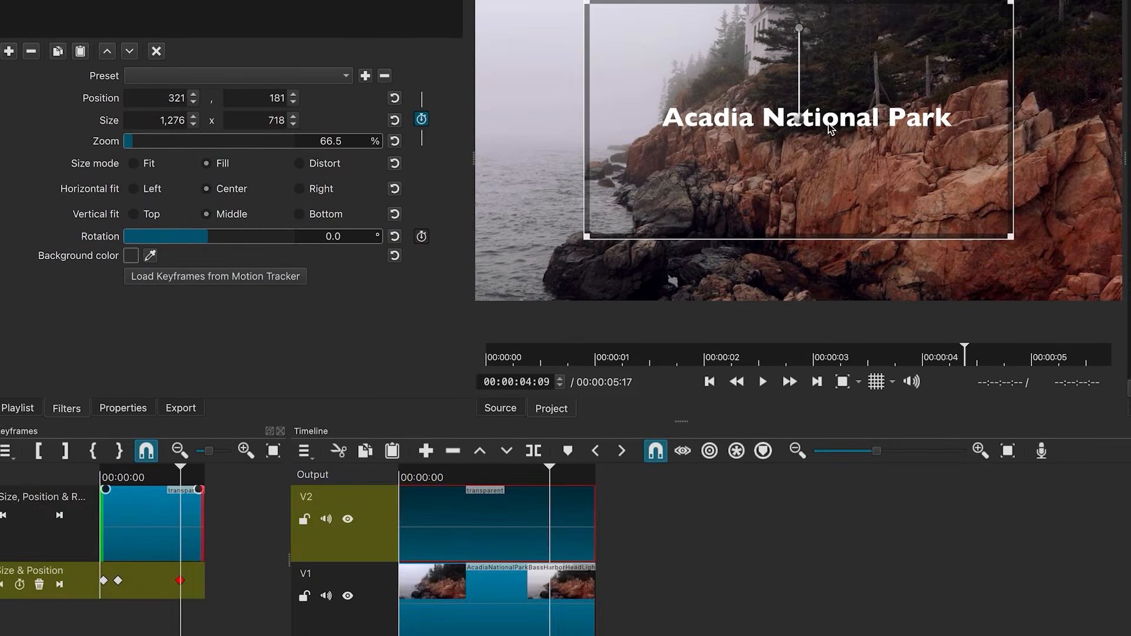
drag(558, 485, 404, 491)
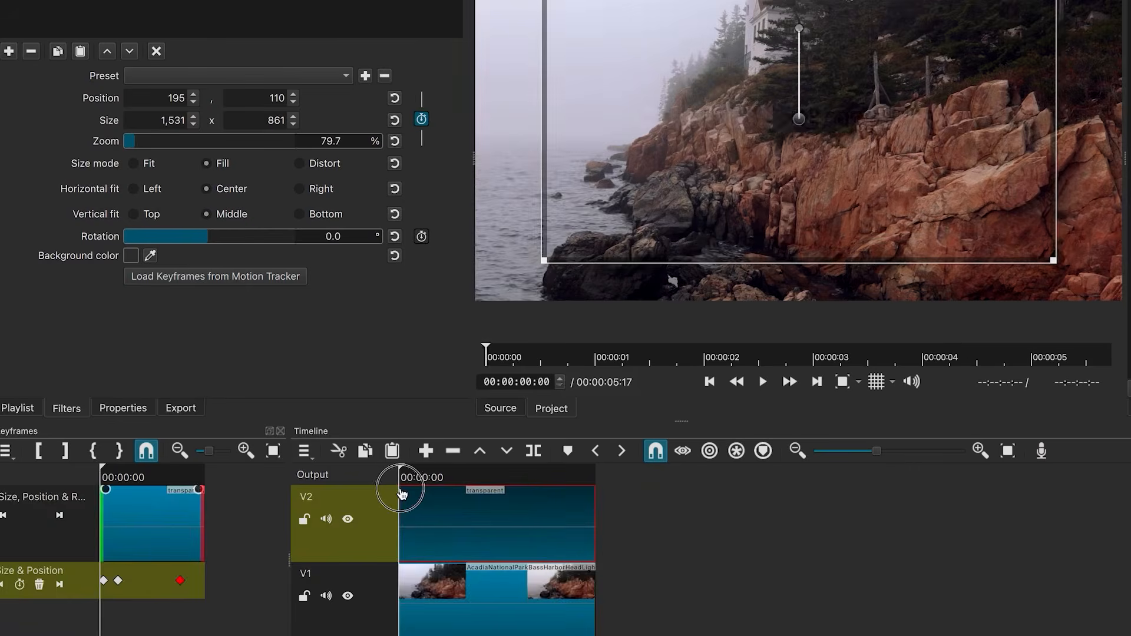
click(762, 381)
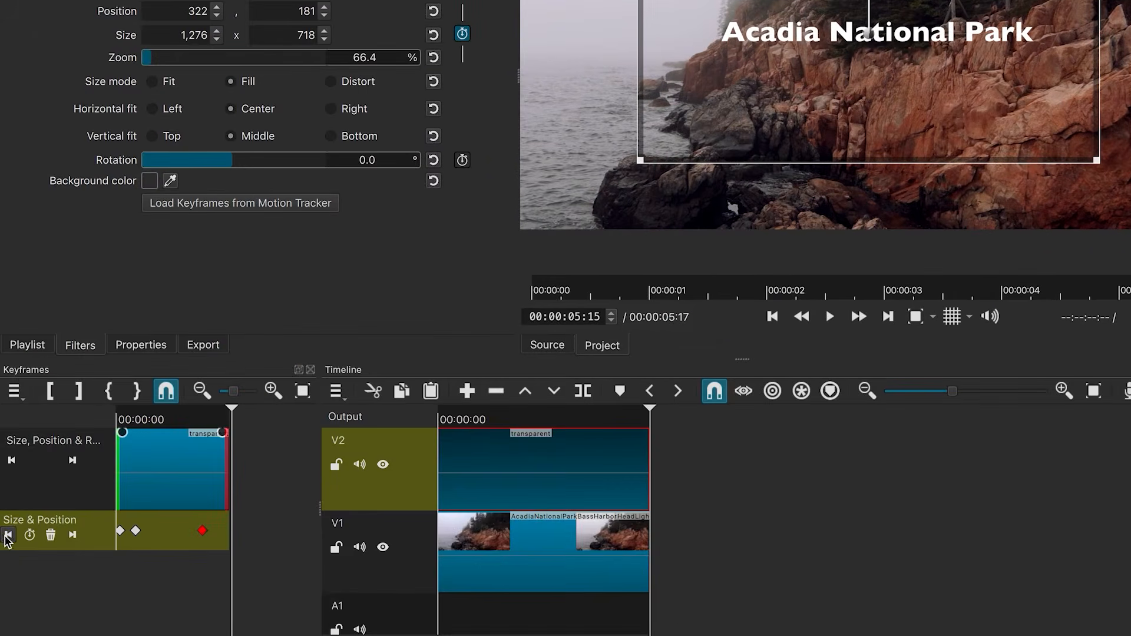
Step: Delete the 00:00:04:09 Size & Position keyframe and add a fresh one at the same time with the zoom at 100%
click(8, 534)
click(50, 535)
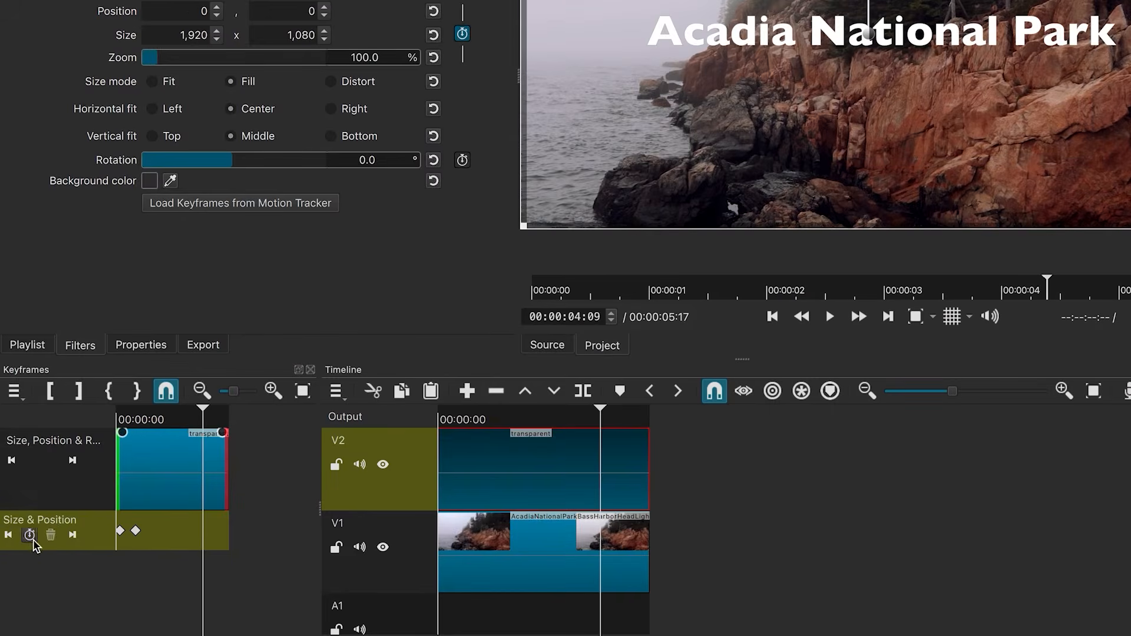
click(29, 534)
Step: Move the playhead to 00:00:05:02 and reduce the text's zoom there to create a closing keyframe
drag(204, 406, 218, 414)
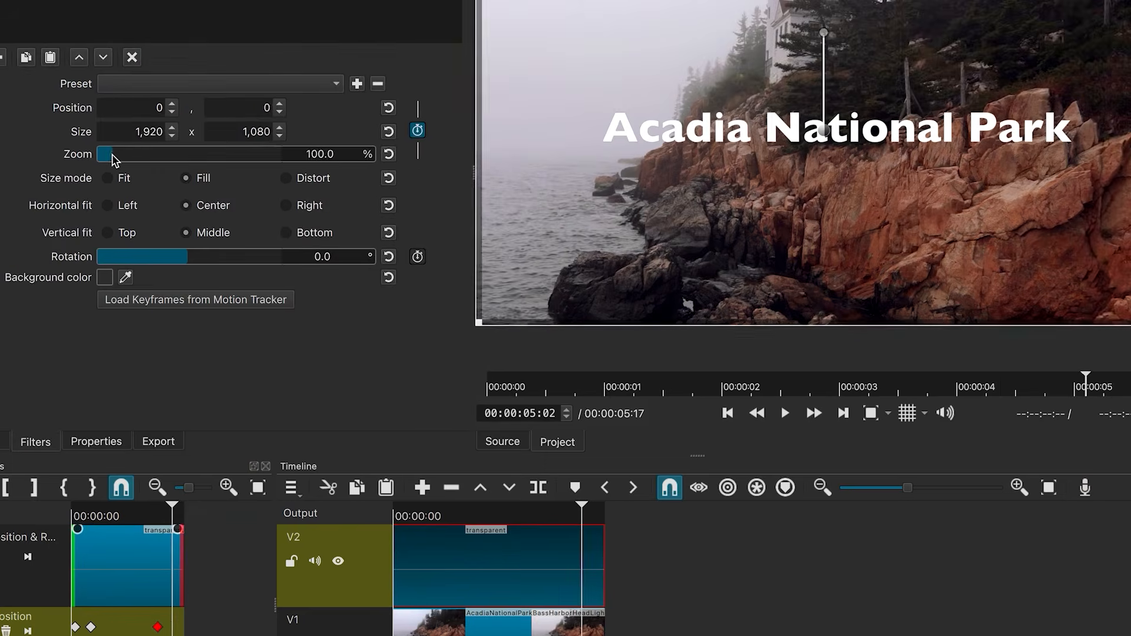
drag(157, 58, 155, 59)
drag(112, 159, 111, 159)
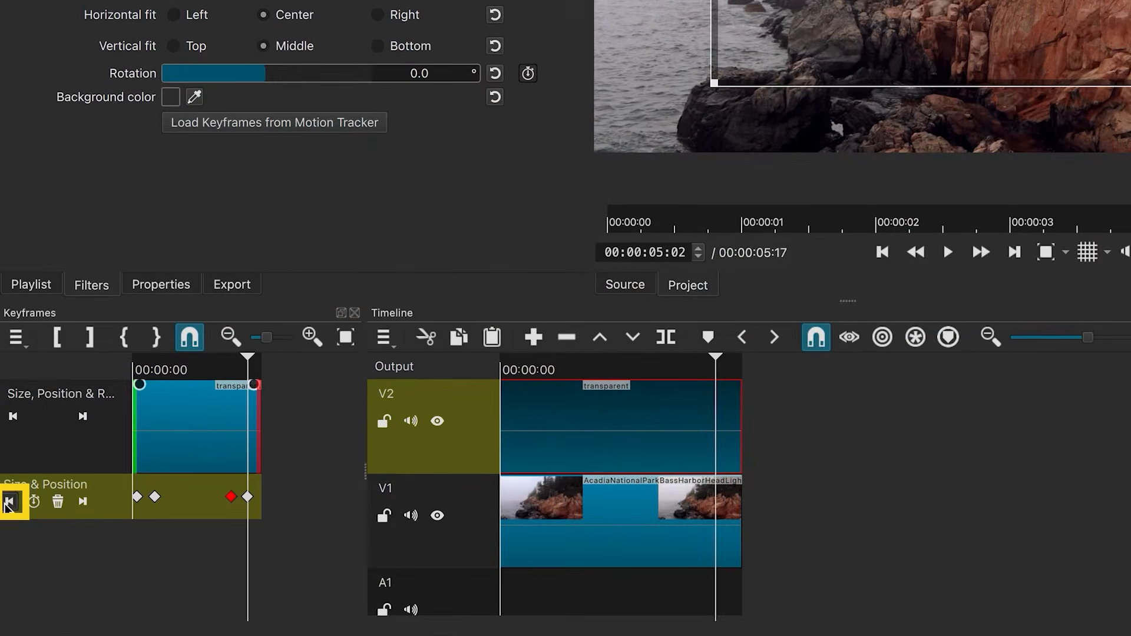
Step: Fade the text out with opacity keyframes of 100% at 00:00:04:09 and 0% at 00:00:05:04, and play the result
click(8, 501)
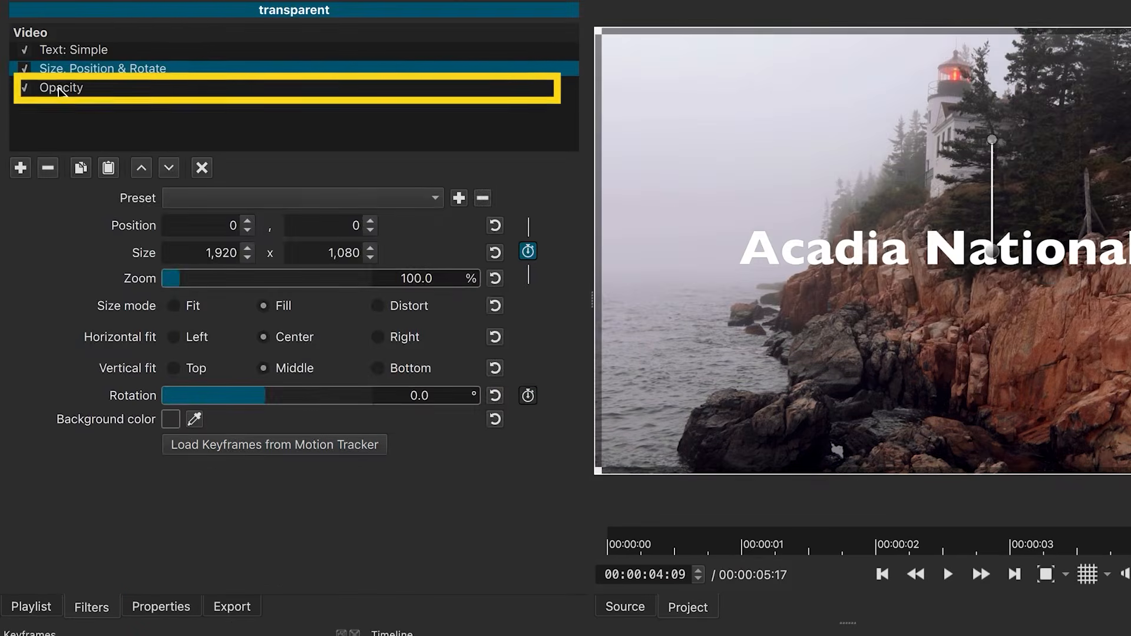
click(61, 88)
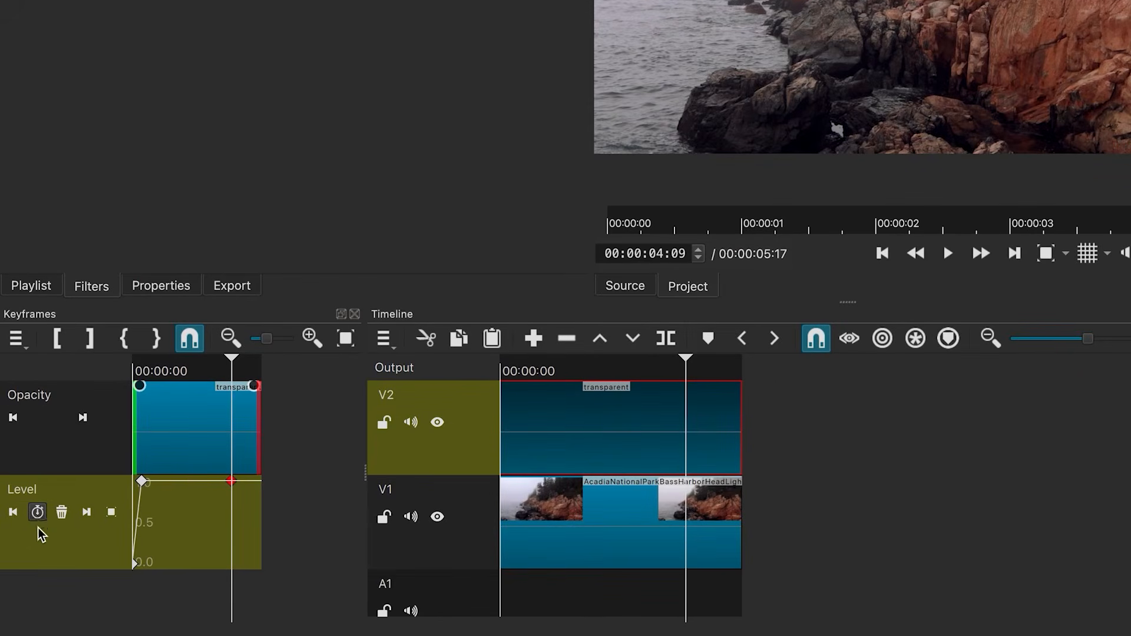
drag(683, 361, 719, 356)
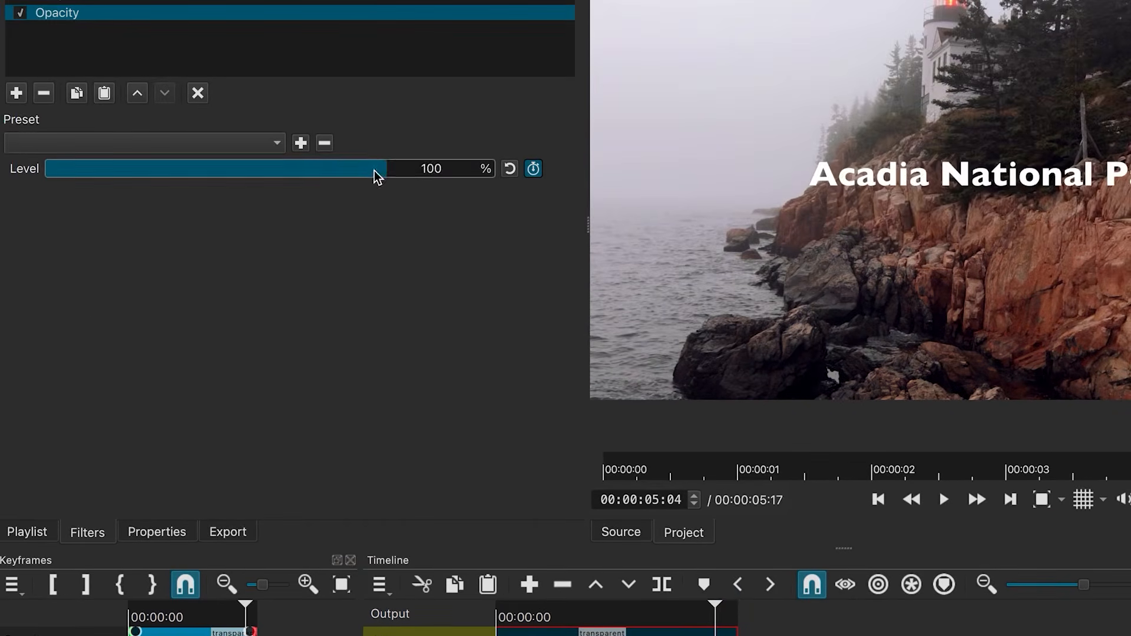
drag(375, 175, 2, 150)
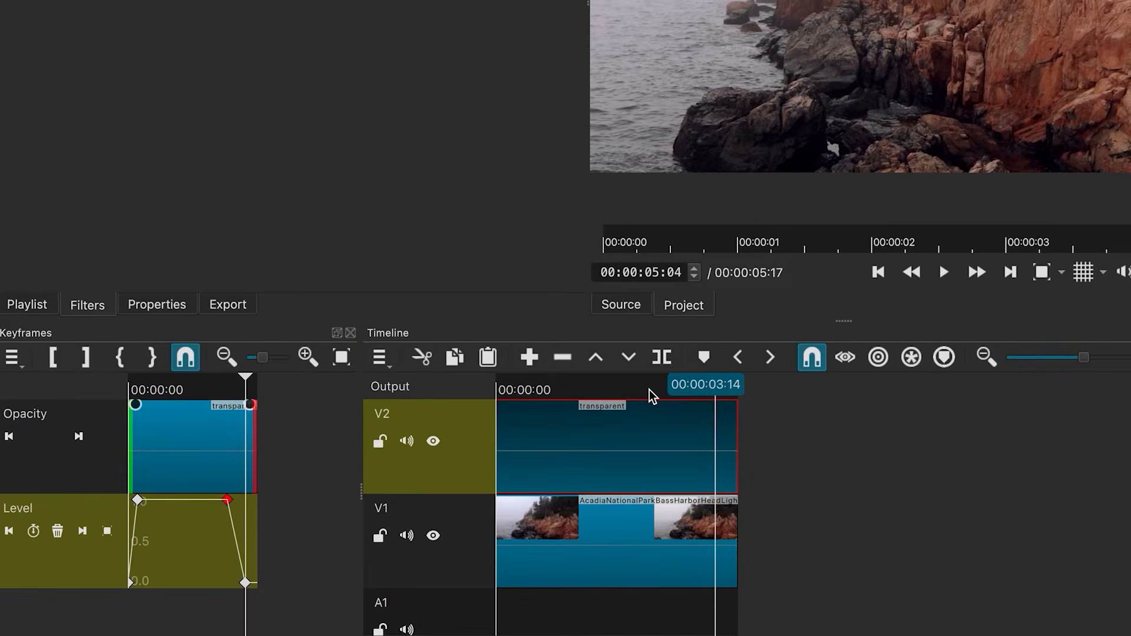
click(648, 618)
click(944, 272)
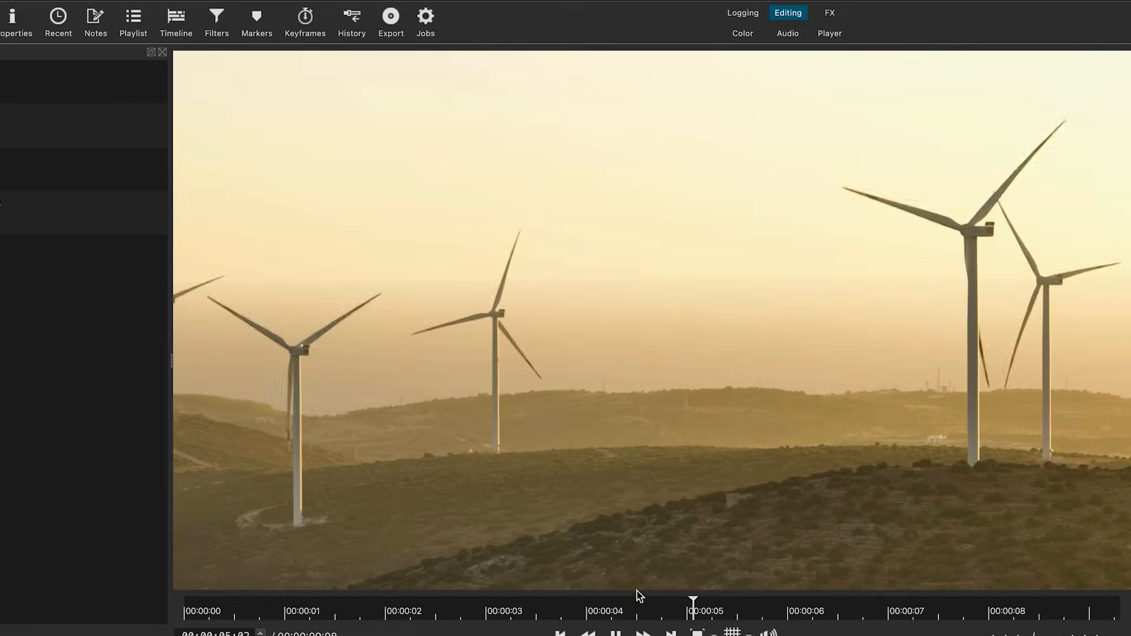
Step: Pause the wind turbine clip at 00:00:06:14 and add a White Balance filter with the neutral color sampled from a turbine's white tower
click(615, 633)
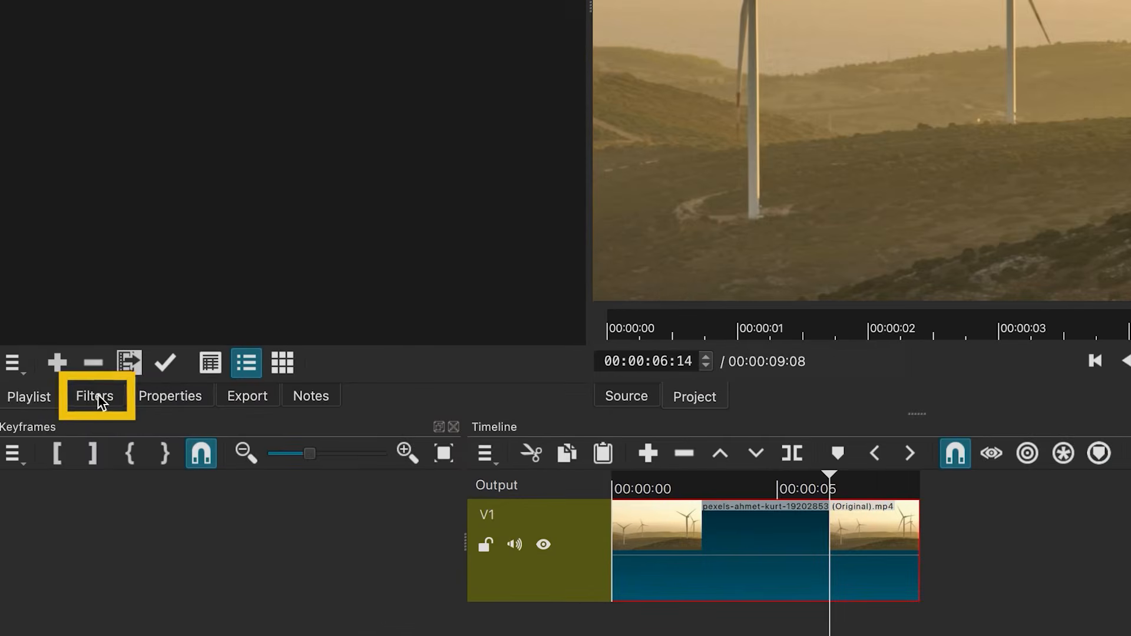
click(93, 394)
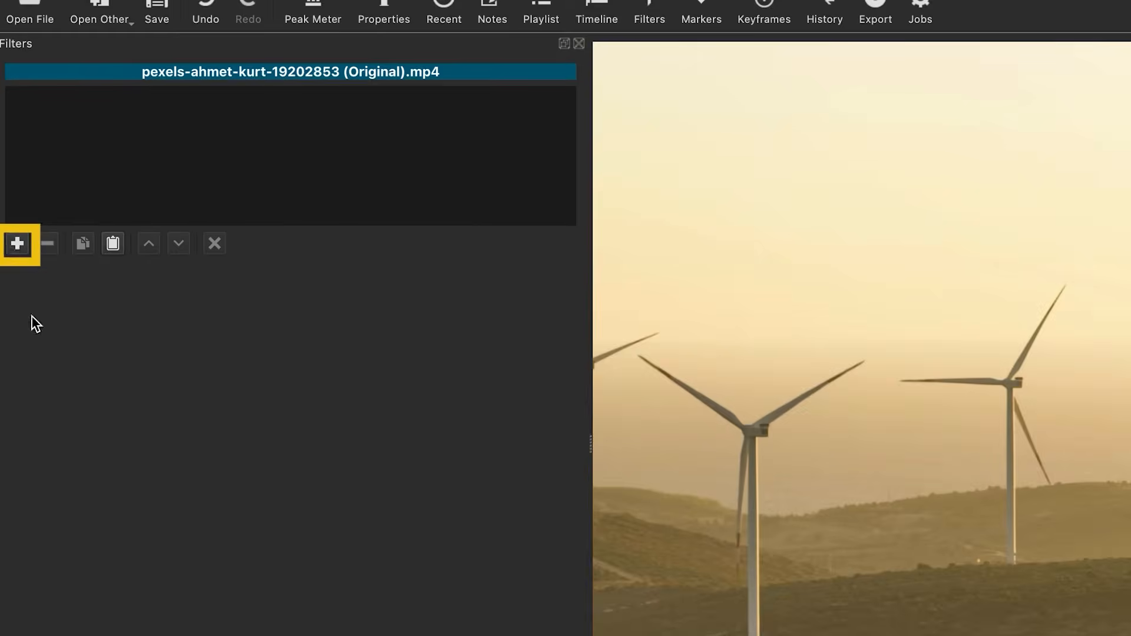
click(18, 244)
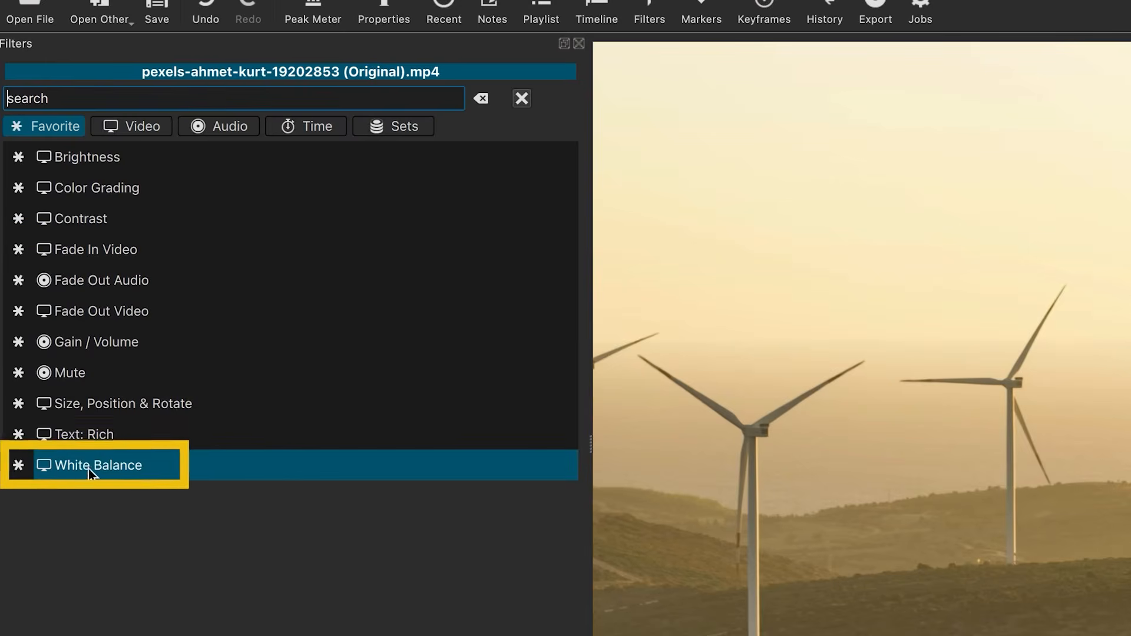
click(118, 469)
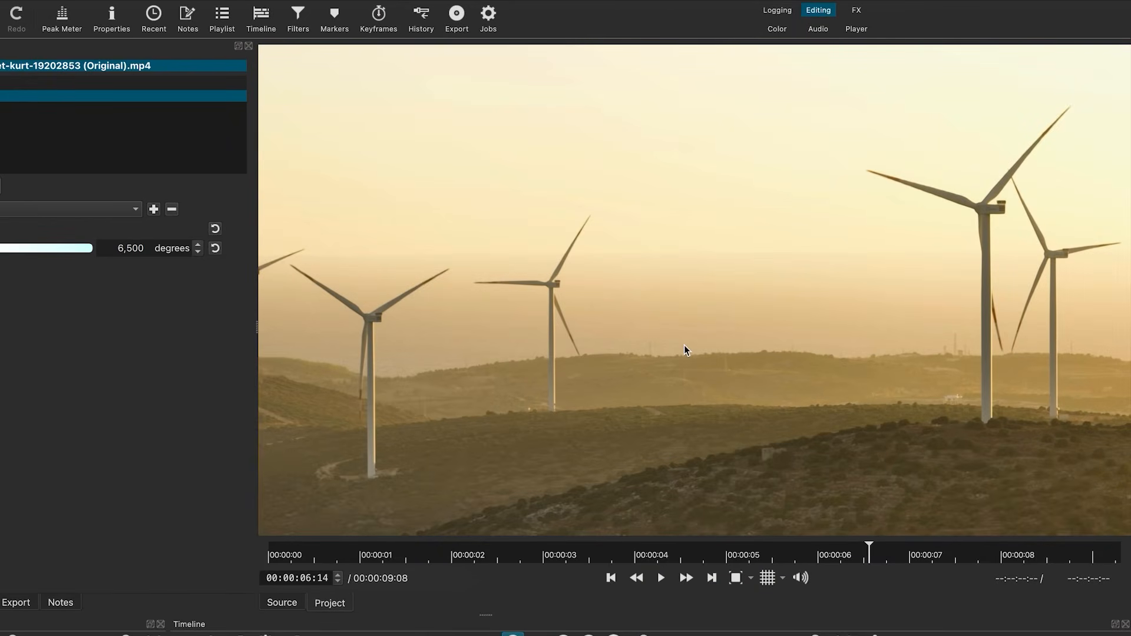
click(111, 229)
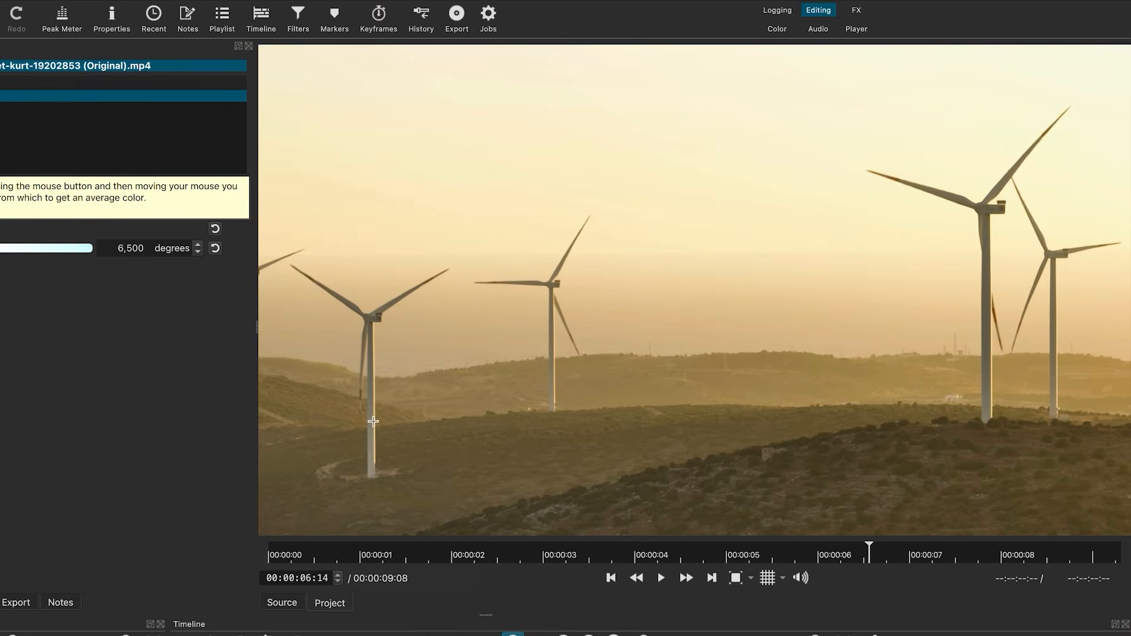
click(373, 416)
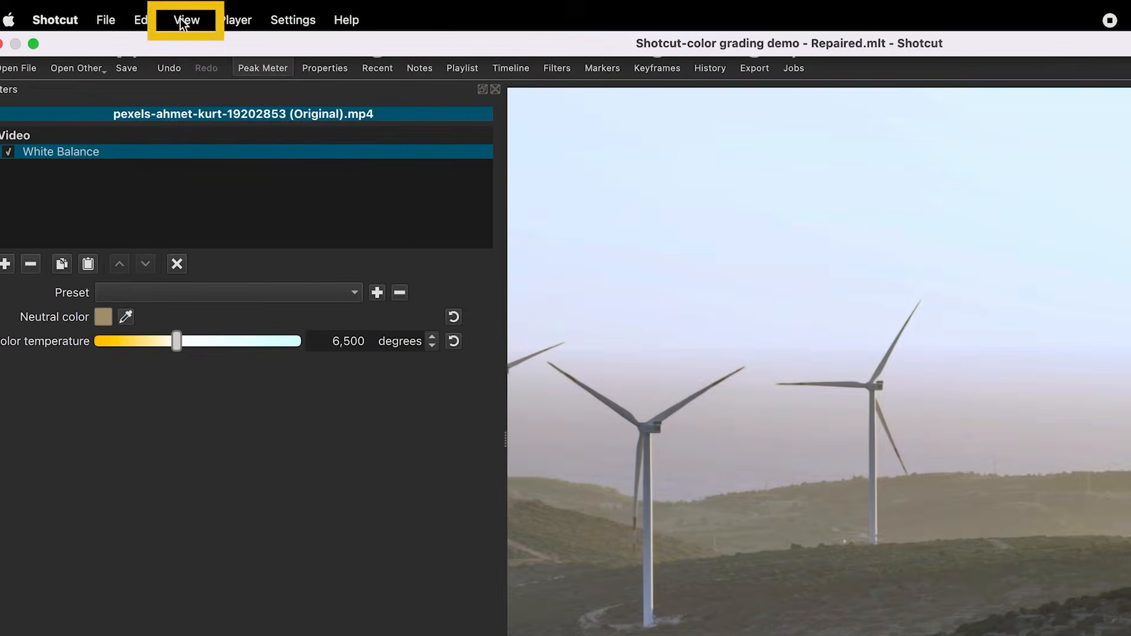
Step: Show the Video Waveform scope and widen it beside the preview
click(181, 23)
mouse_move(204, 175)
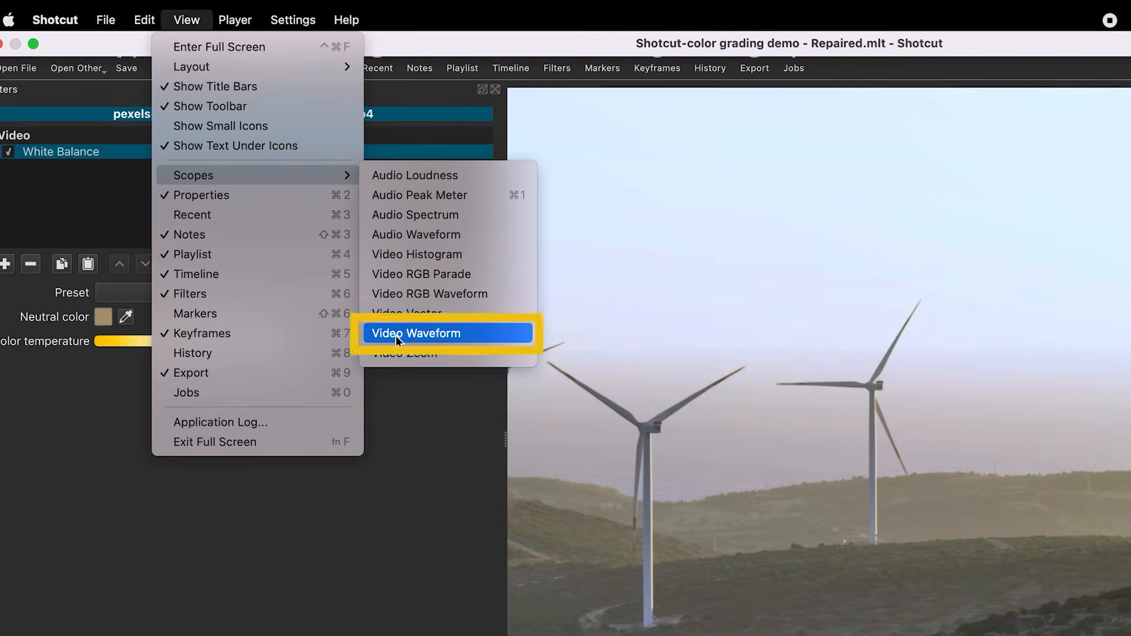
click(421, 334)
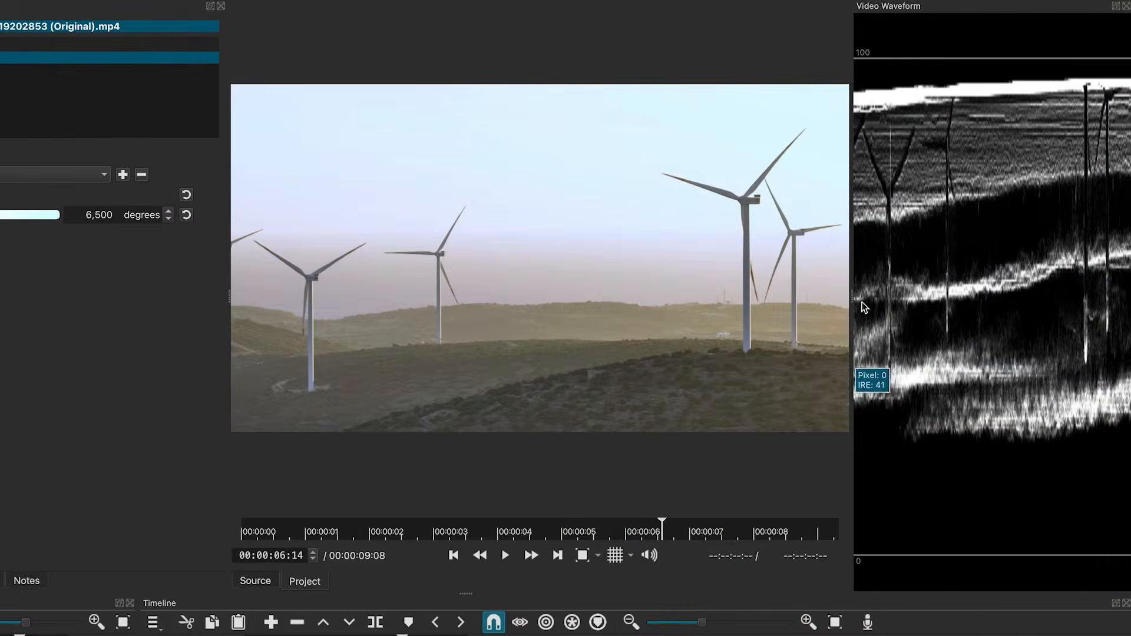
drag(793, 304, 712, 303)
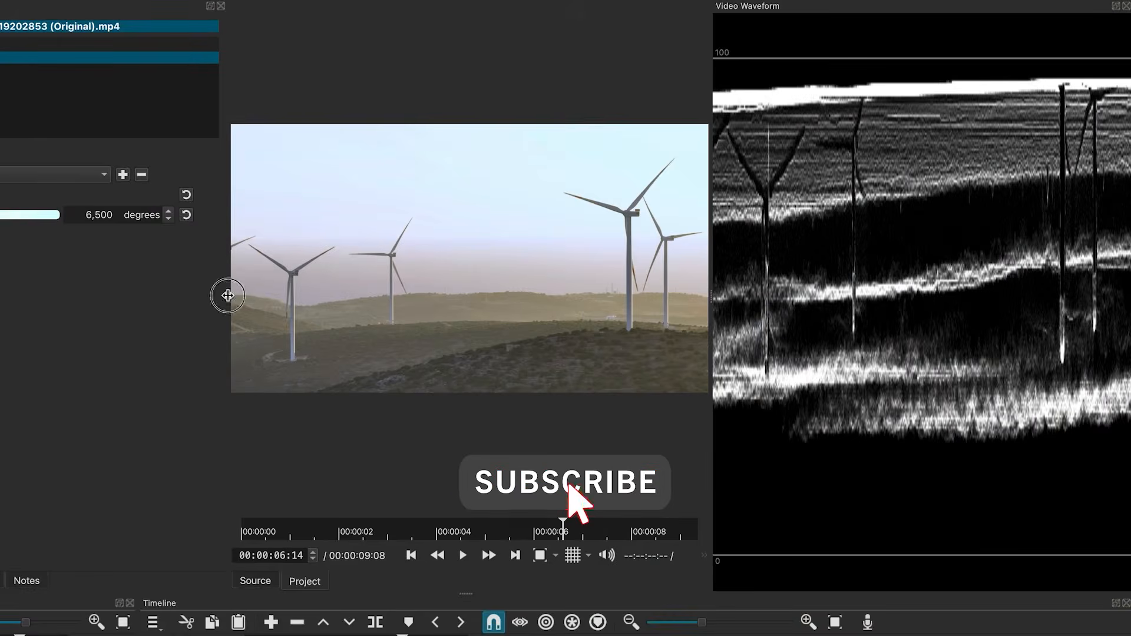
drag(229, 295, 123, 295)
drag(710, 291, 604, 303)
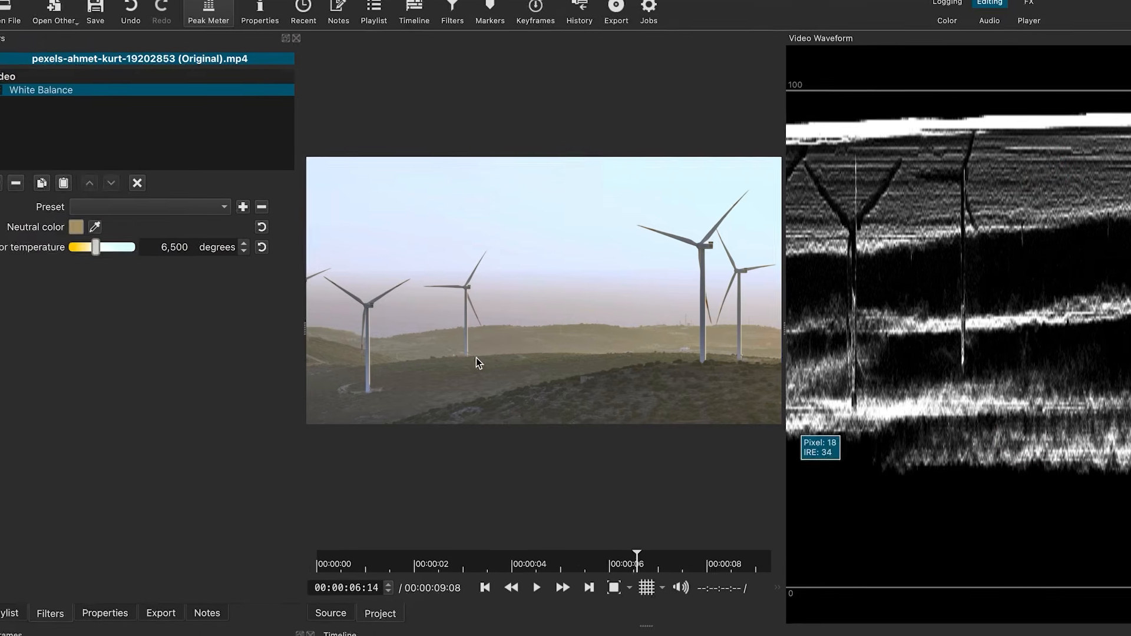
Step: Add a Contrast filter to the wind turbine clip and set its level to 52.5%
click(16, 187)
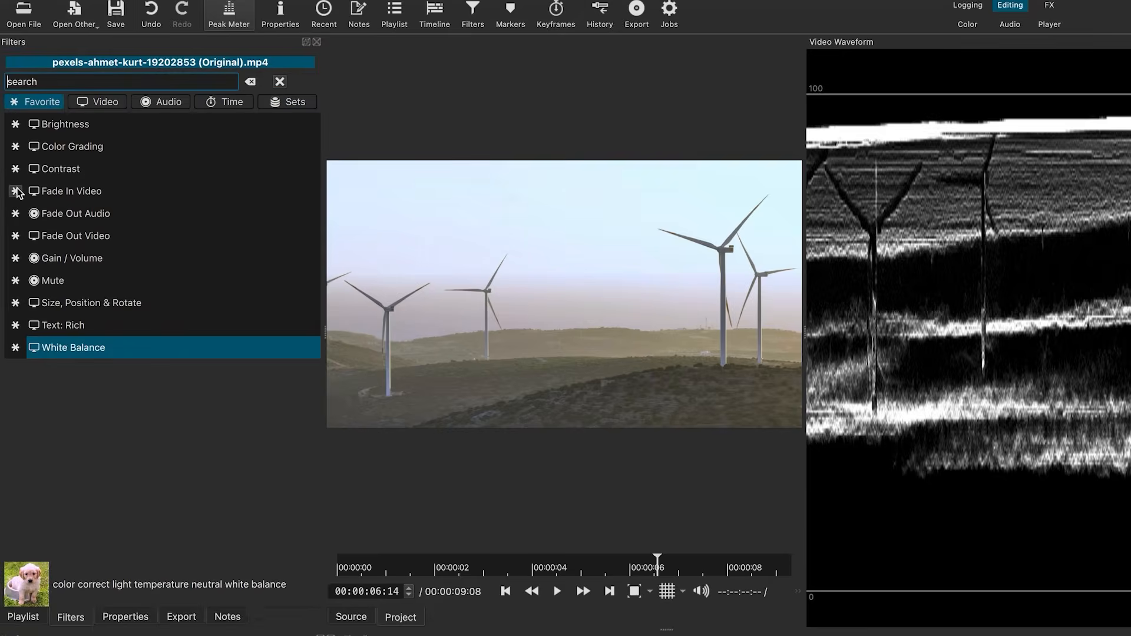
click(45, 171)
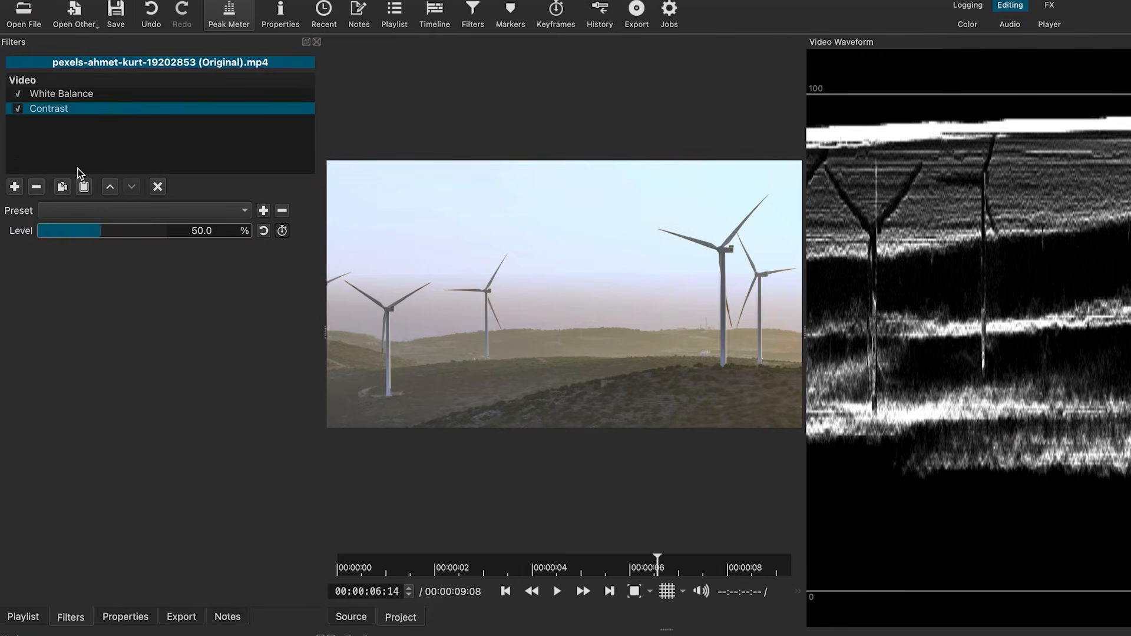
click(105, 237)
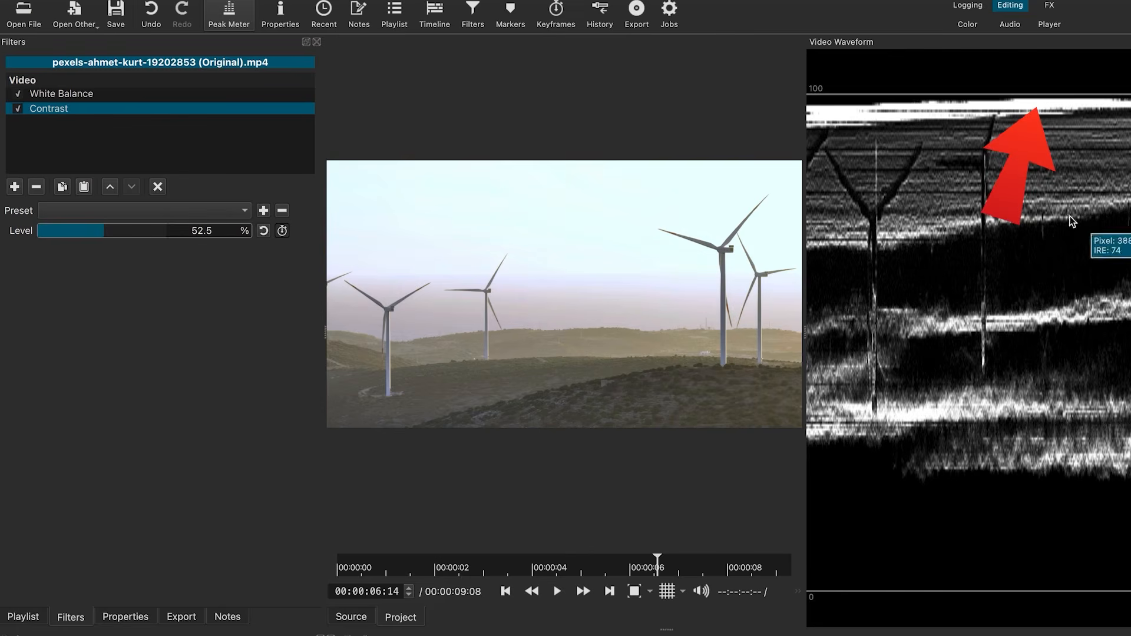
Step: Add a Color Grading filter to the clip and widen the filter area until the shadows, midtones and highlights wheels all fit
click(15, 187)
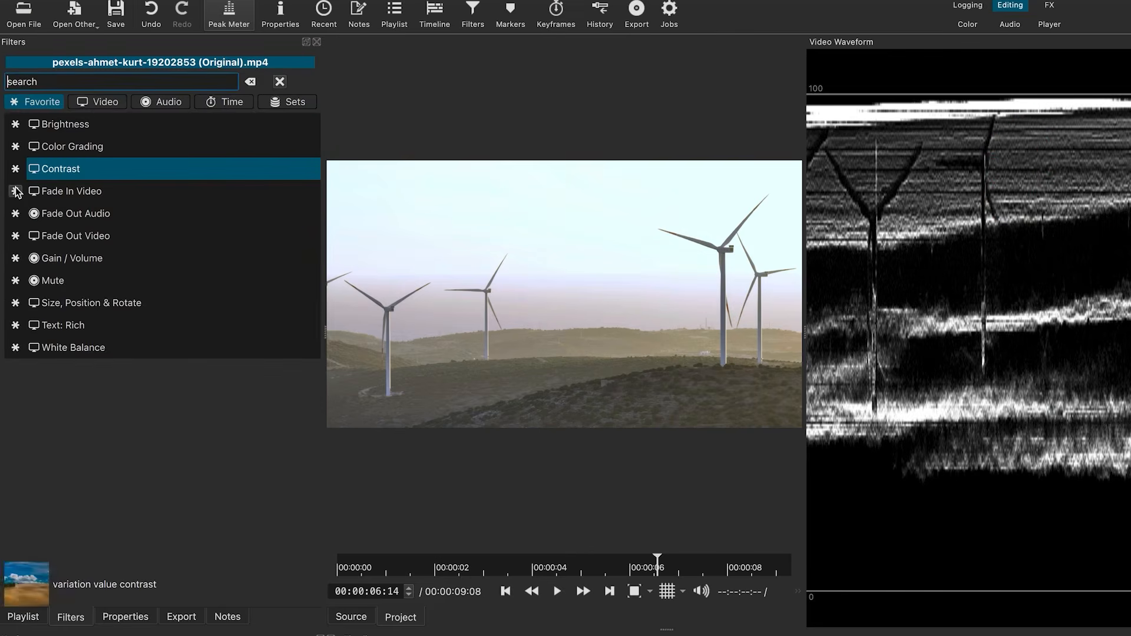
click(72, 148)
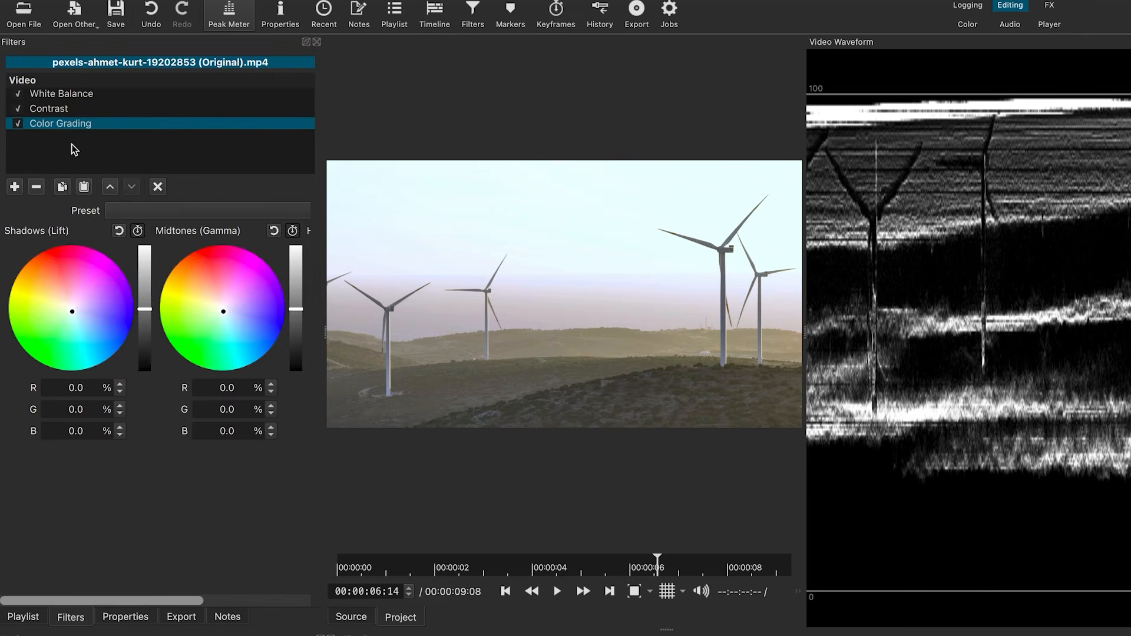
drag(324, 333, 508, 356)
drag(805, 354, 999, 345)
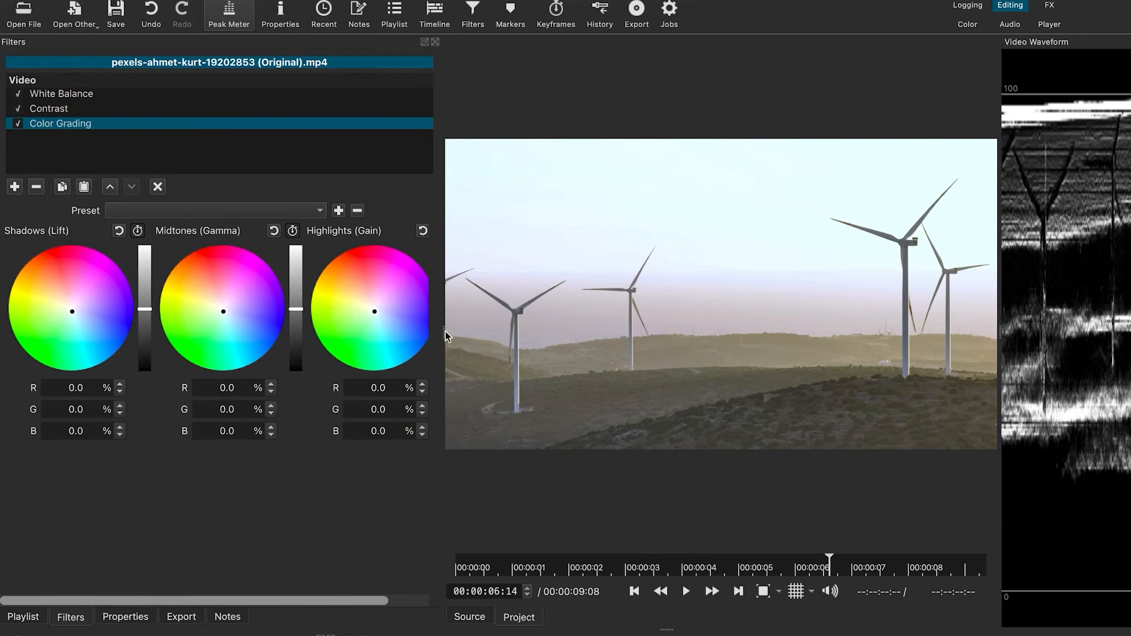
drag(445, 335, 479, 338)
drag(995, 332, 975, 337)
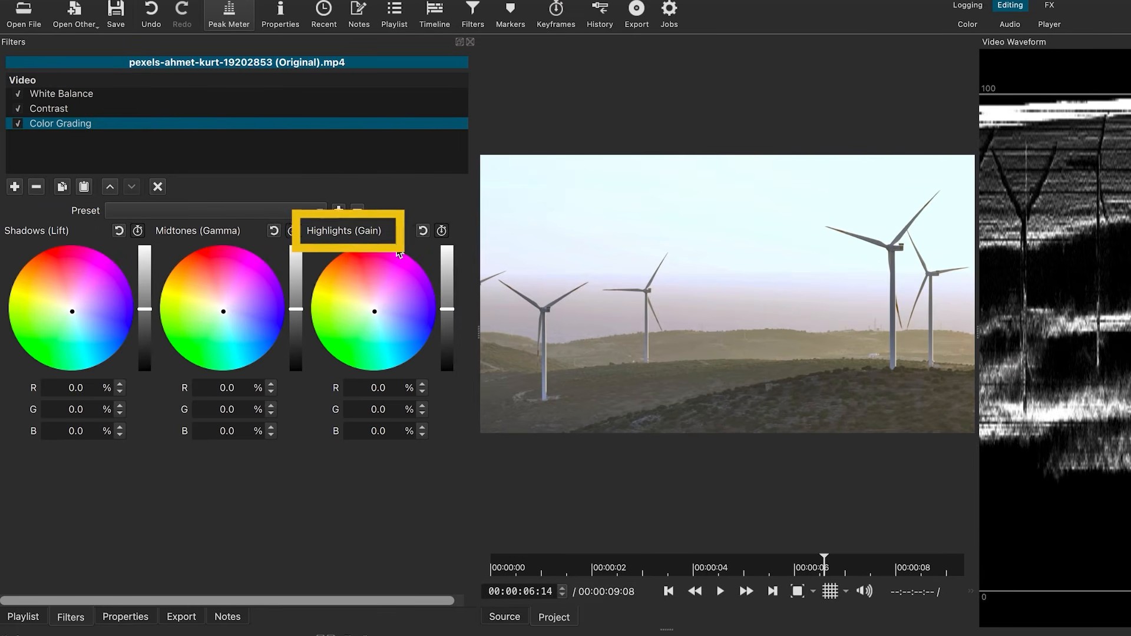
Step: Set the color grading brightness to -46.7% for shadows, 0.5% for highlights and -8.8% for midtones
drag(144, 309, 146, 320)
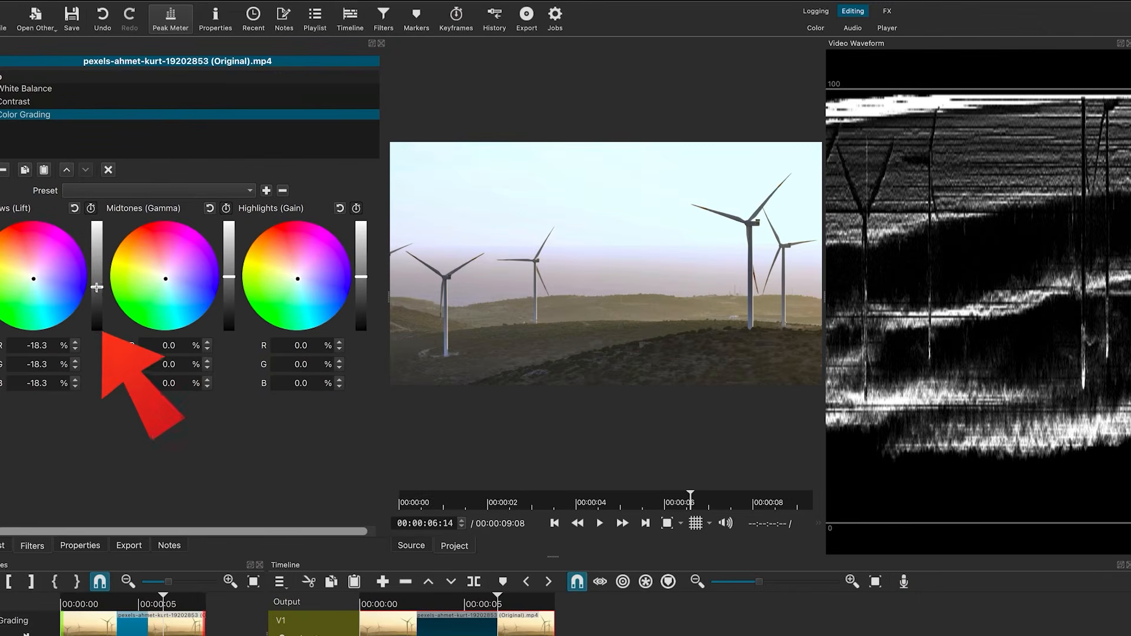
drag(96, 287, 97, 302)
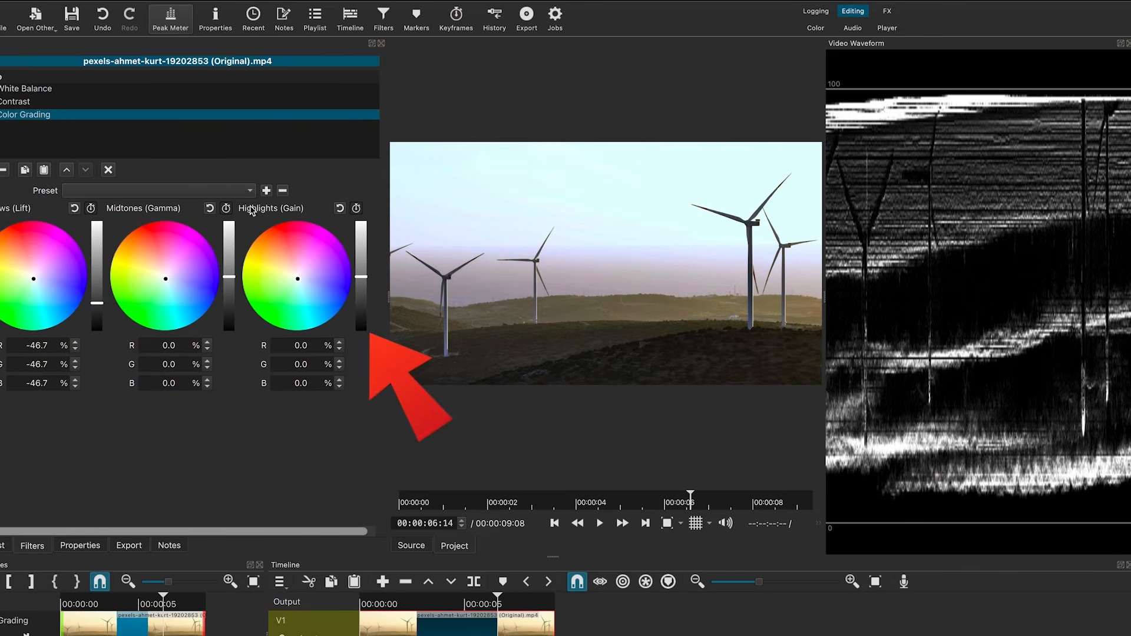
drag(363, 277, 364, 276)
mouse_move(938, 175)
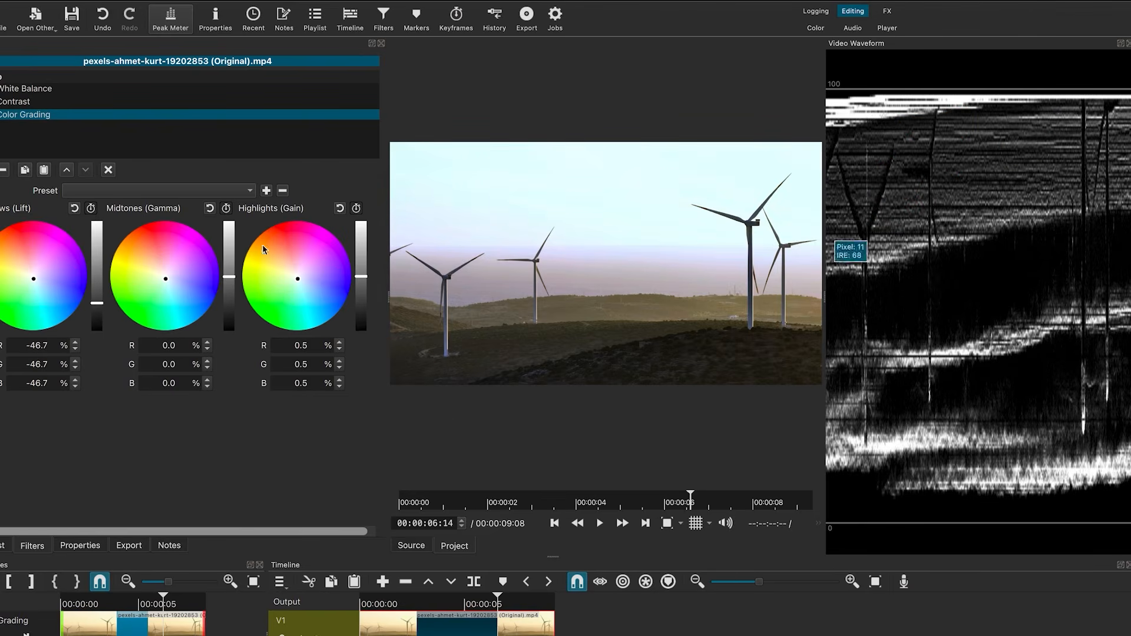
drag(230, 277, 228, 282)
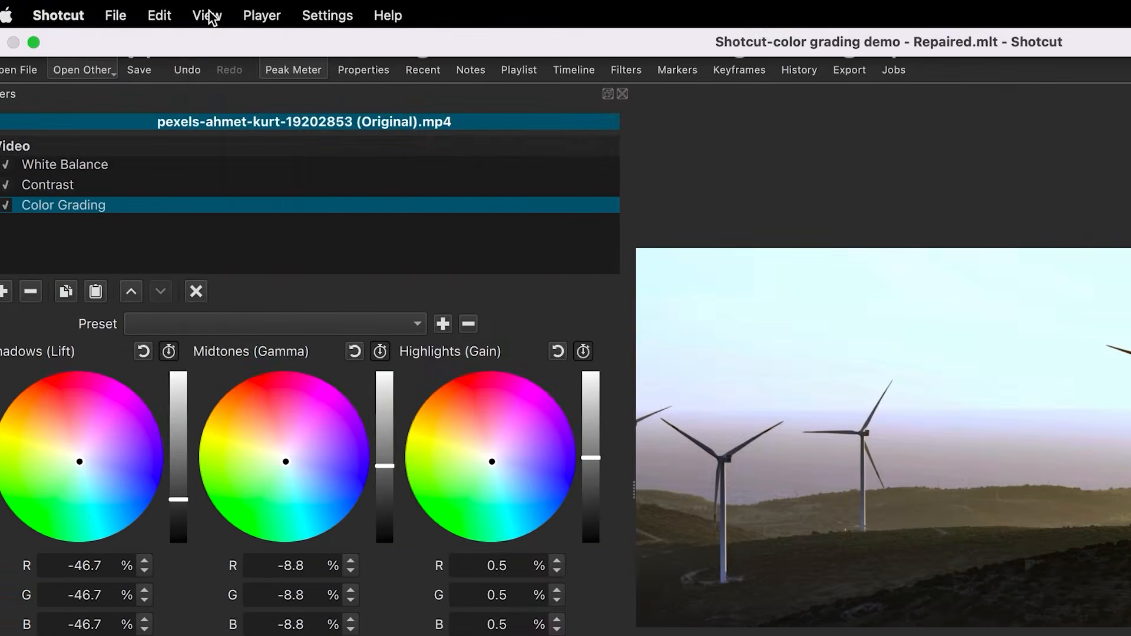
Step: Show the Video Vector scope and enlarge it between the preview and the waveform
click(207, 16)
mouse_move(217, 189)
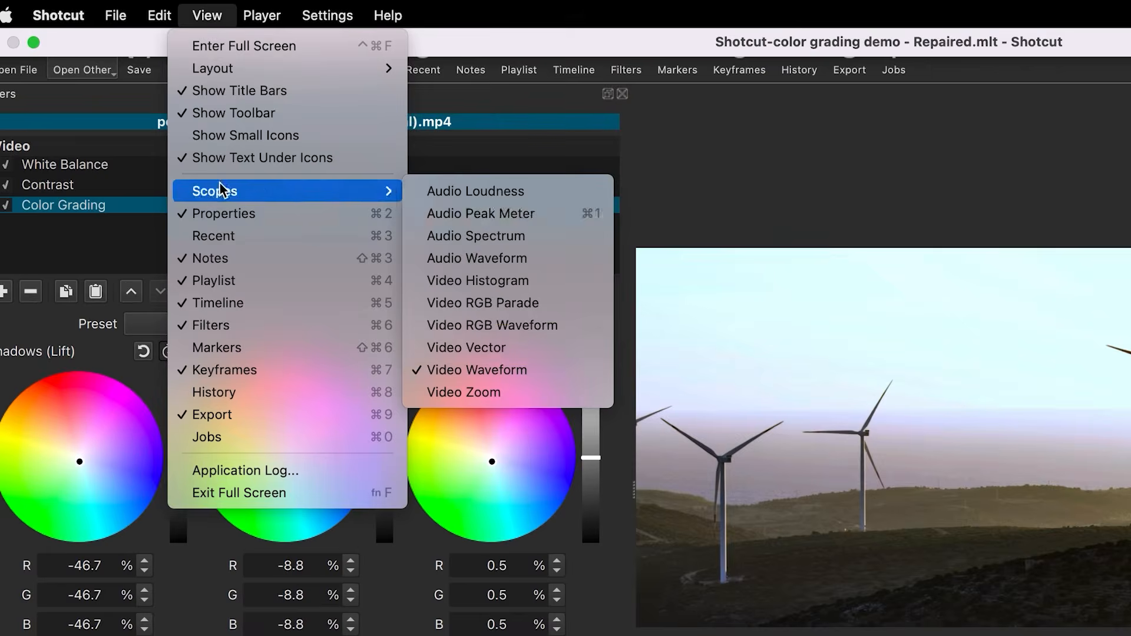
click(446, 348)
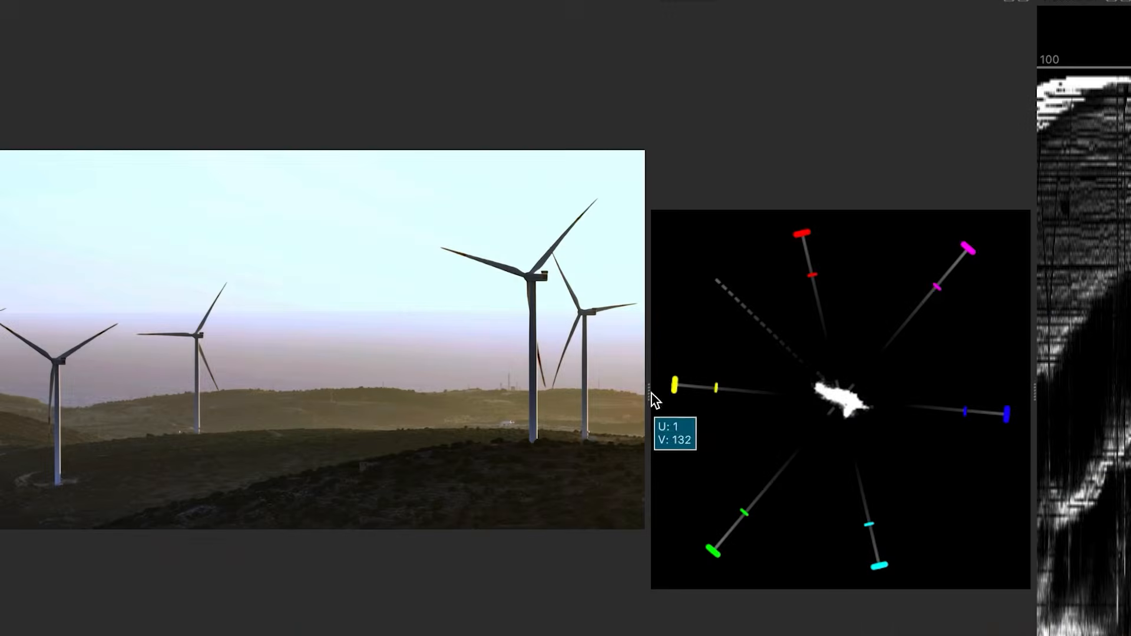
drag(649, 393, 427, 396)
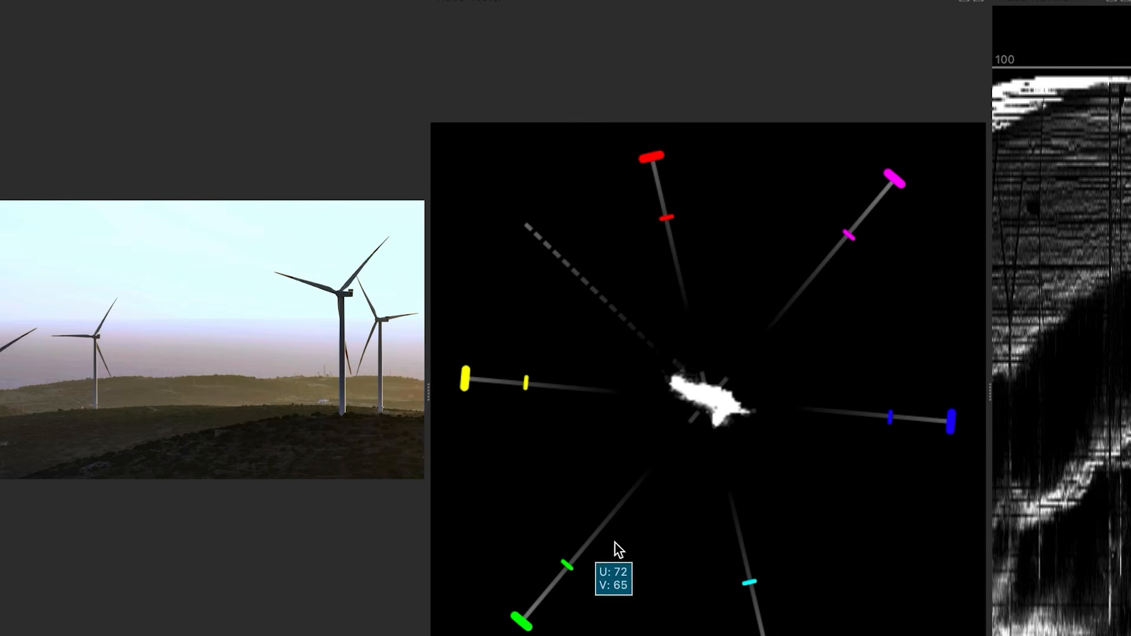
drag(427, 384, 443, 387)
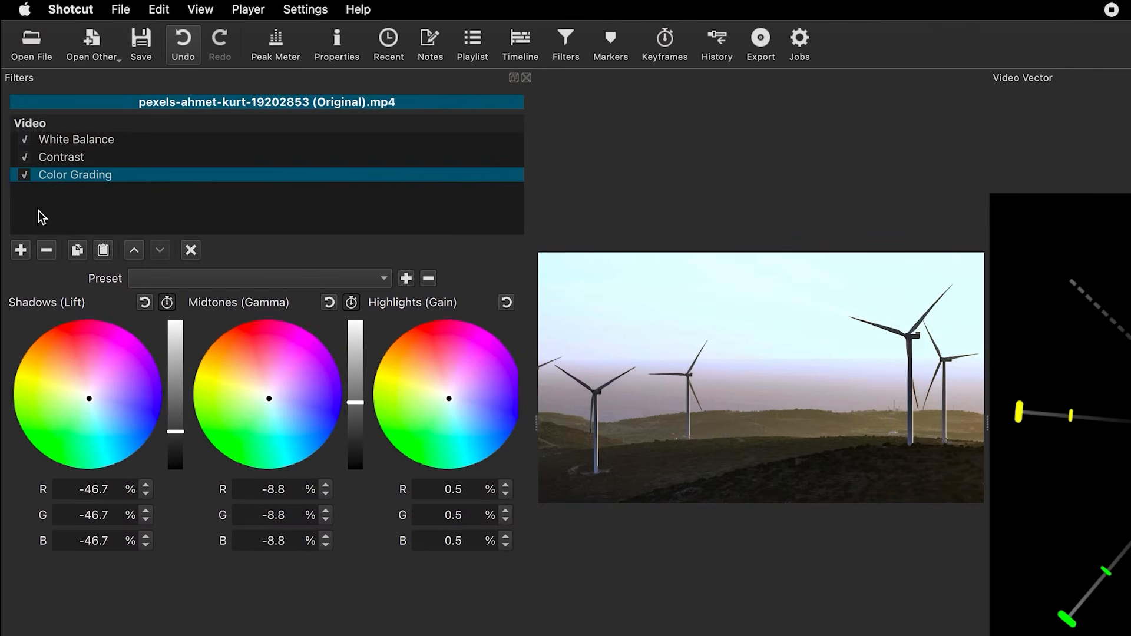
Step: Add a Hue/Lightness/Saturation filter to the clip and set the saturation to 118%
click(21, 250)
text(h)
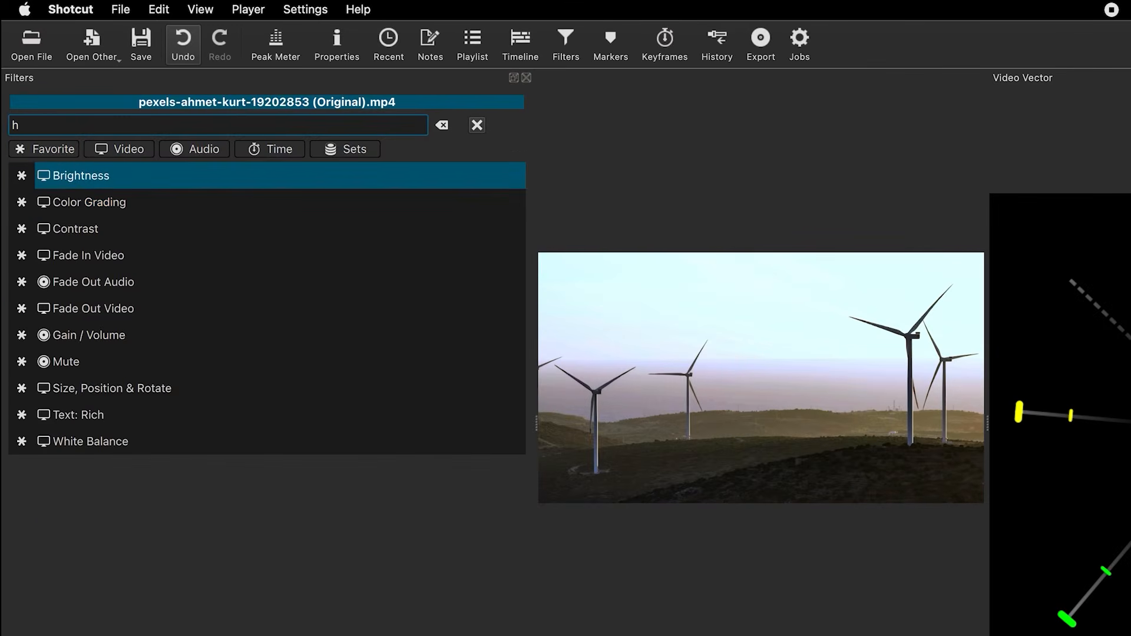
text(ue)
click(100, 236)
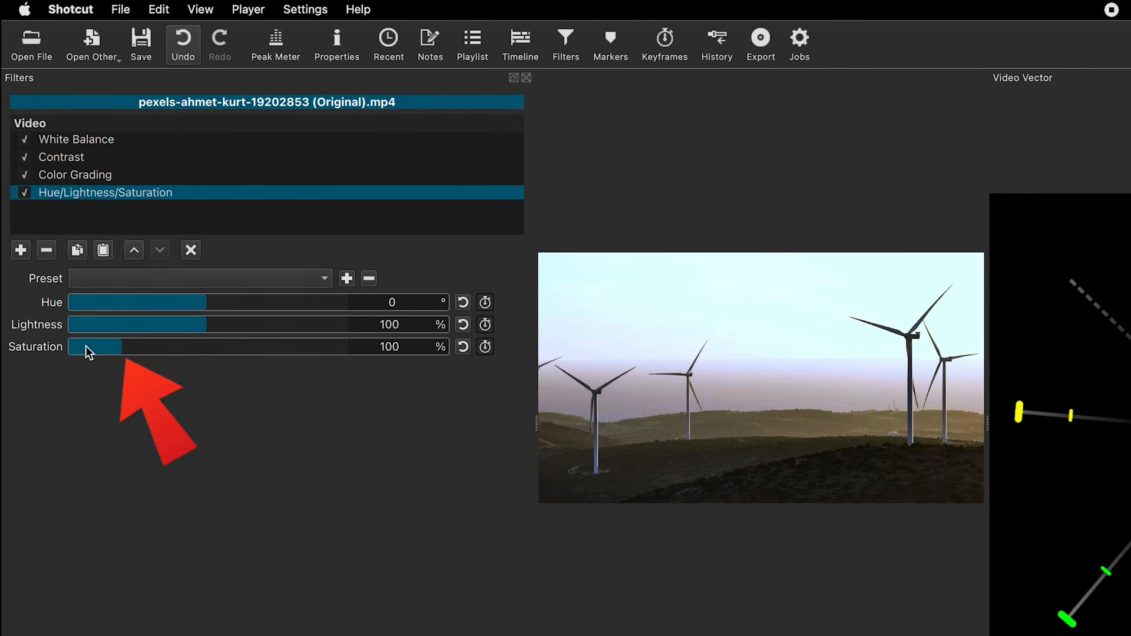
click(132, 351)
drag(132, 351, 134, 351)
Step: Enlarge the preview and resize the vector and waveform scopes to examine the graded image
drag(987, 422, 1070, 422)
drag(536, 423, 414, 452)
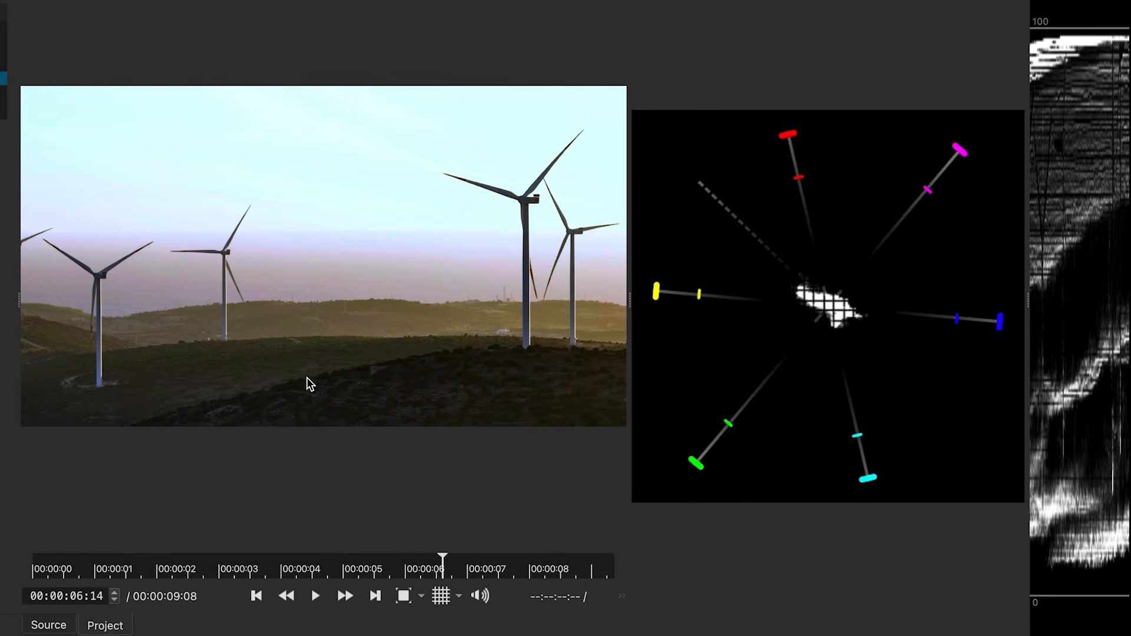
drag(1028, 303, 788, 303)
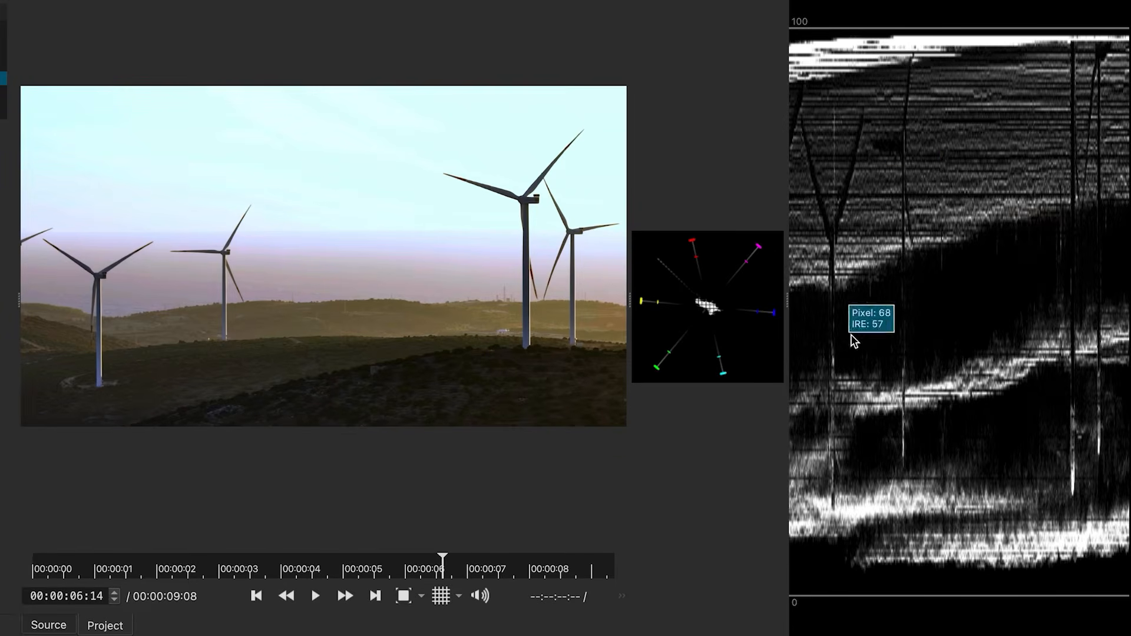
drag(788, 303, 909, 302)
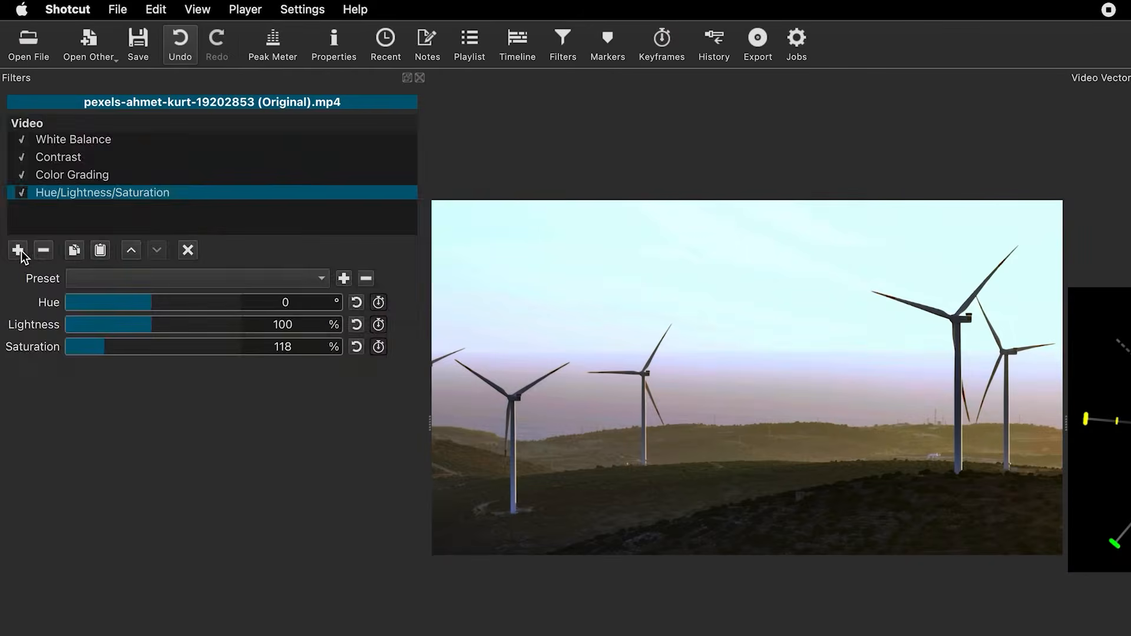
Step: Add a second Color Grading filter to the wind turbine clip and resize the panels to show all three colour wheels beside the preview
click(19, 249)
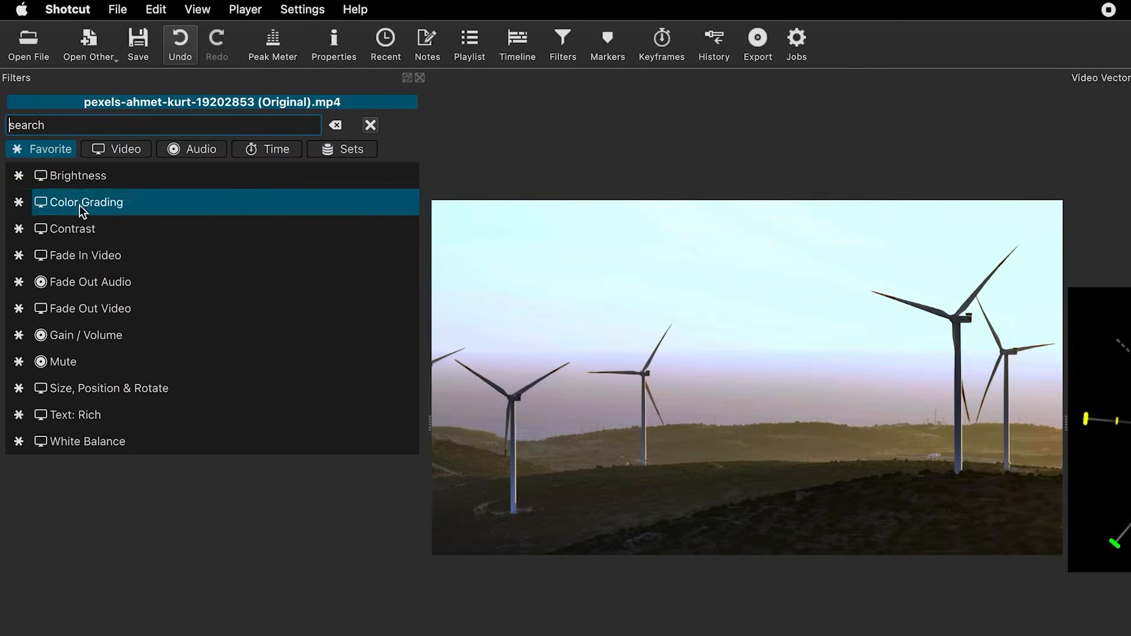
click(99, 201)
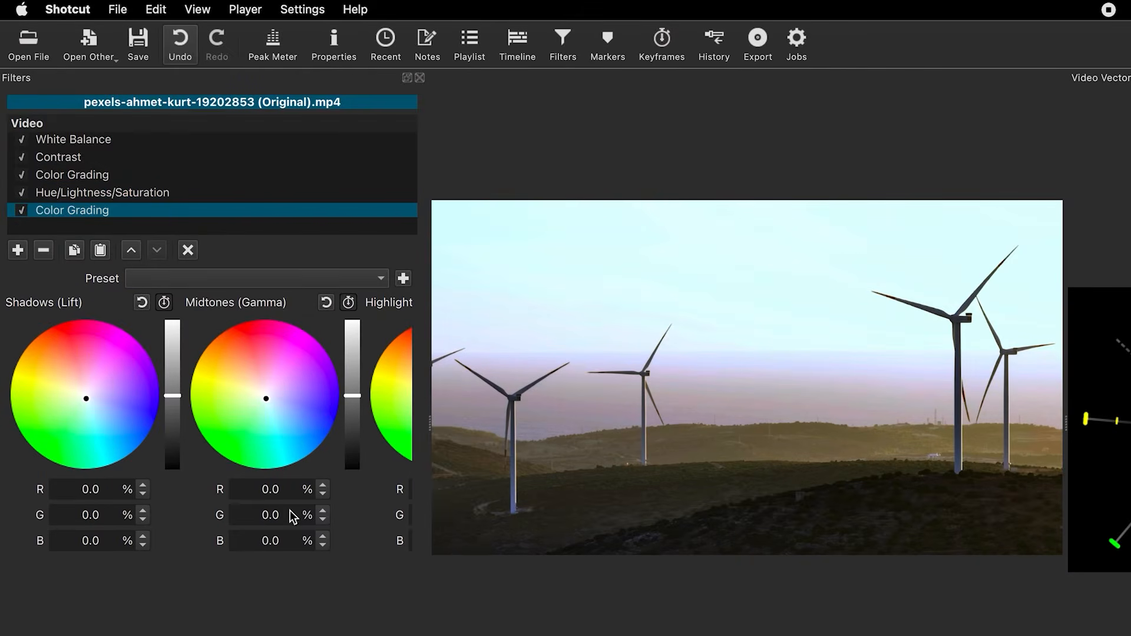
drag(431, 426, 614, 451)
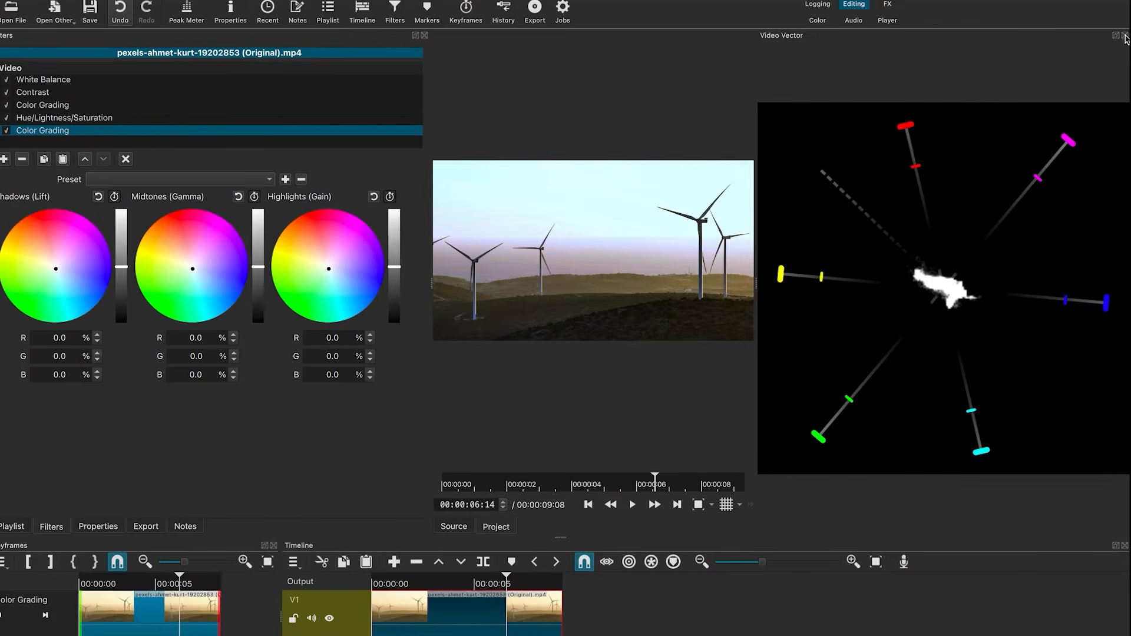
drag(757, 289, 831, 285)
drag(424, 279, 405, 284)
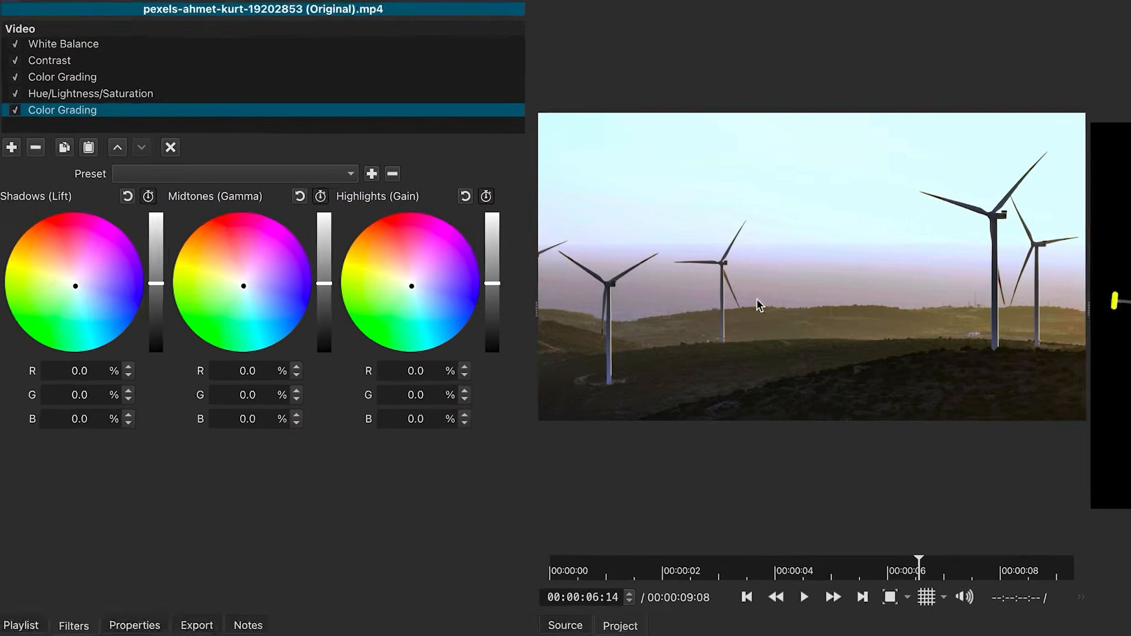
Step: Grade shadows to R -29.1%, G -1.3%, midtones to R -22.8%, G -0.5%, and highlights to G -15.8%, B -26.8%
click(84, 306)
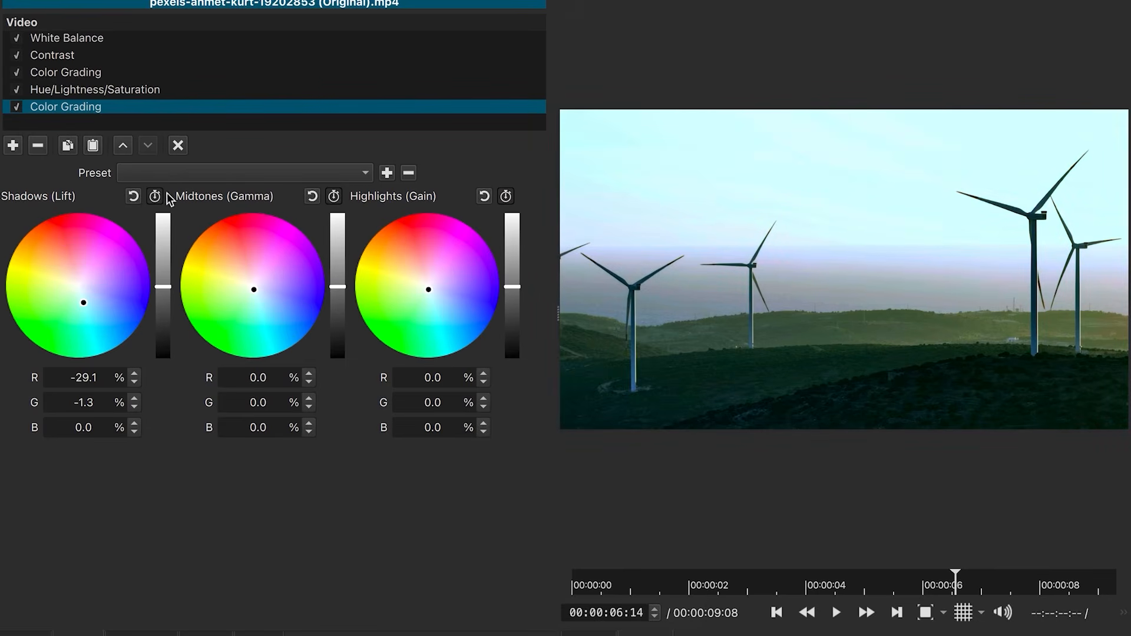
drag(260, 308, 256, 297)
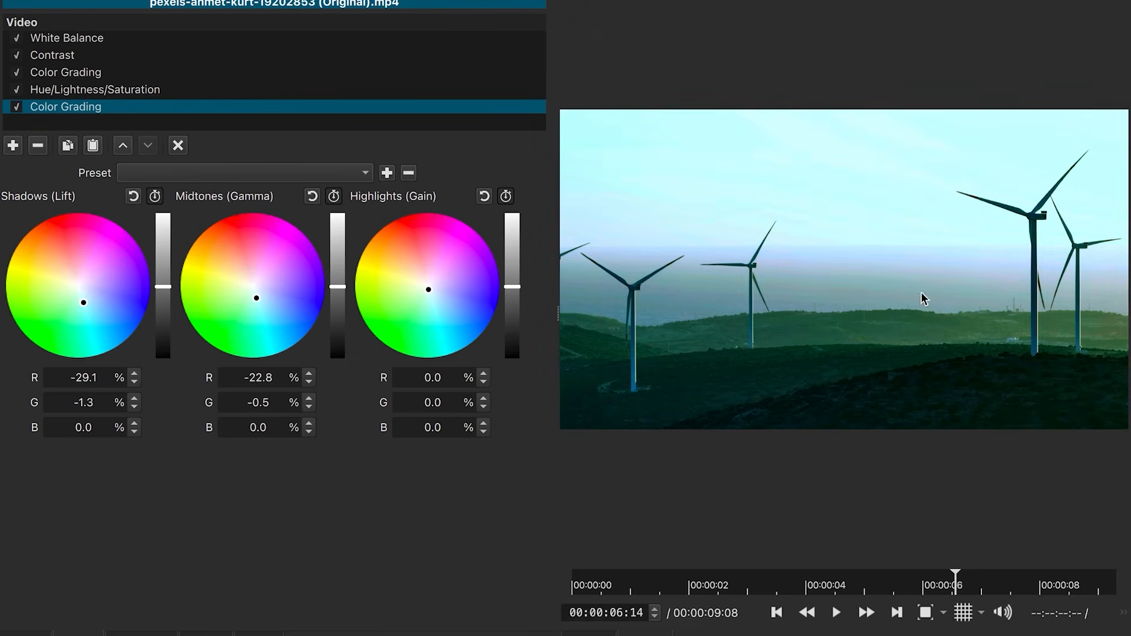
drag(431, 273, 417, 273)
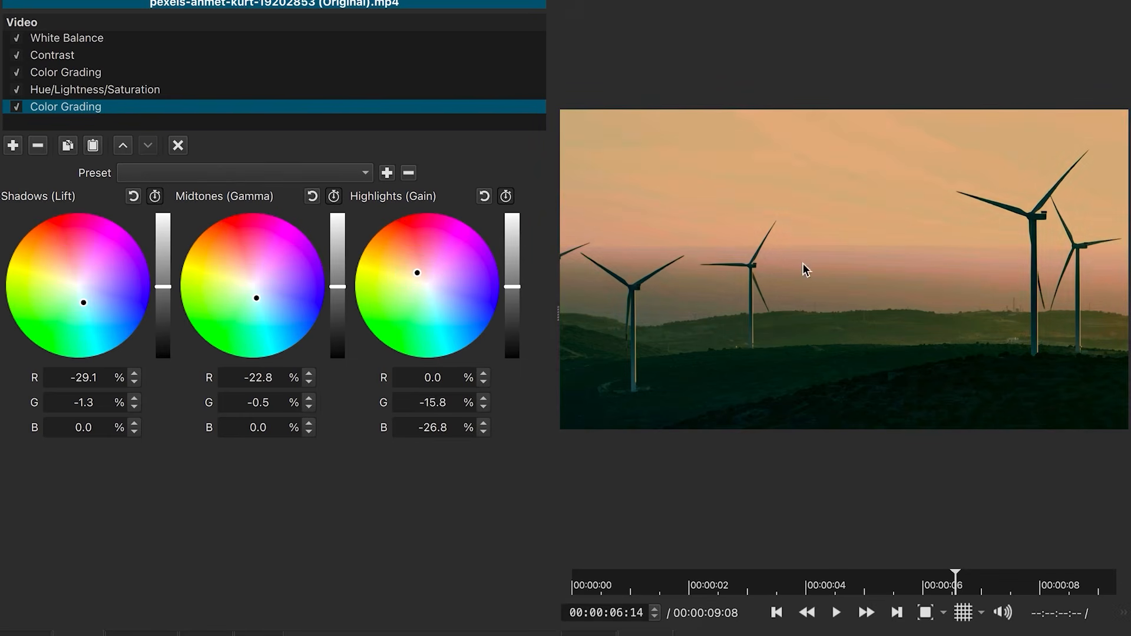
Step: Enlarge the preview and raise the saturation of the Hue/Lightness/Saturation filter to 227%
drag(559, 319, 477, 327)
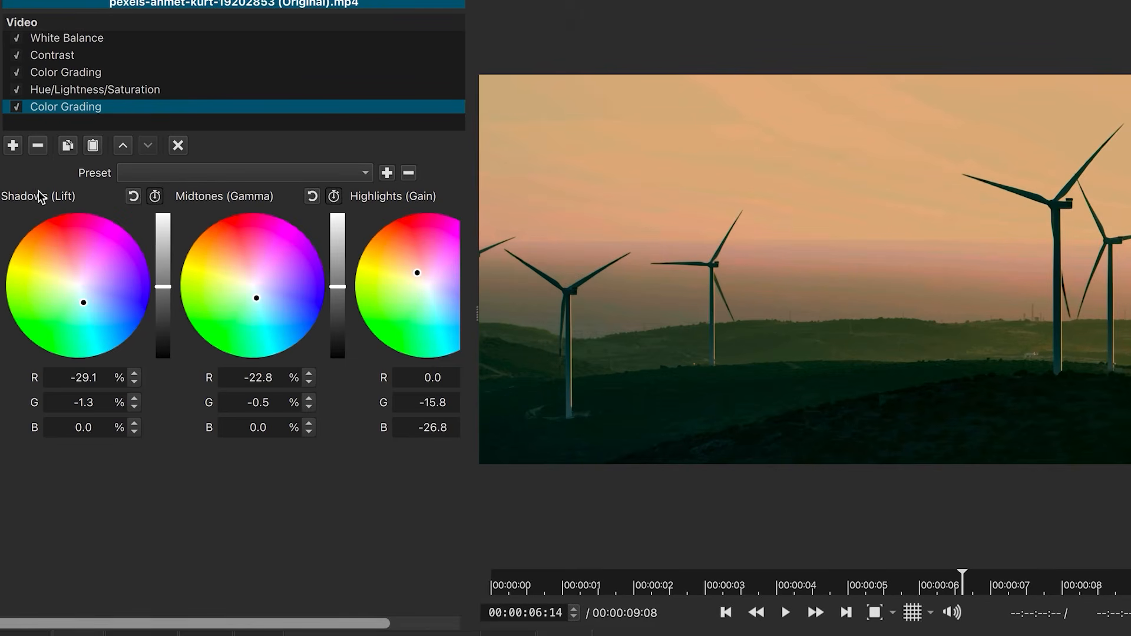
click(78, 91)
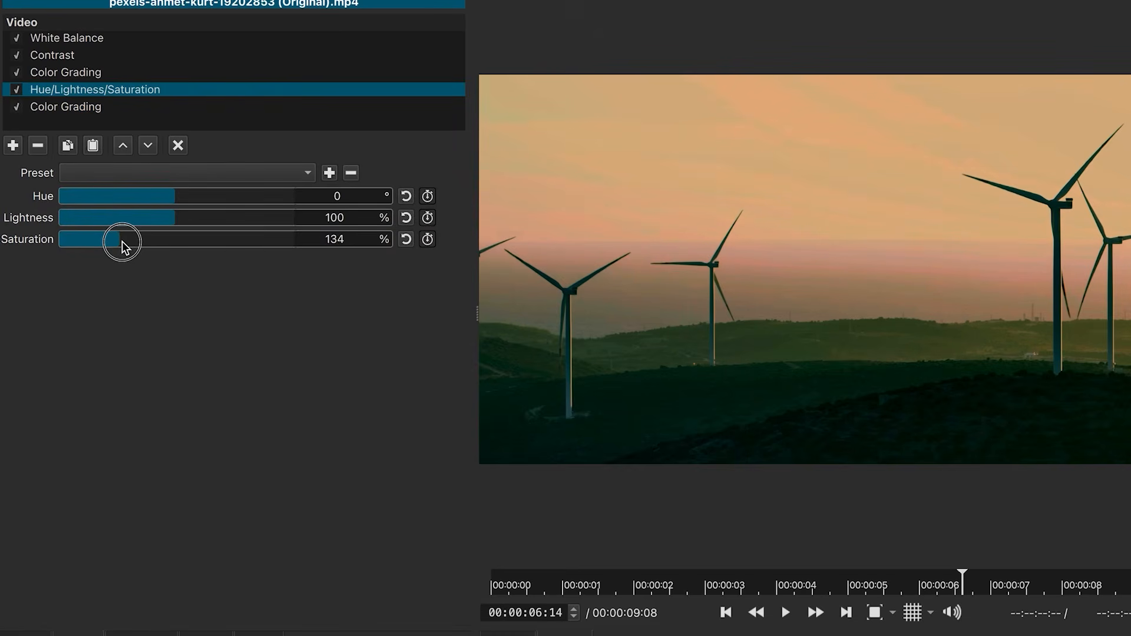
drag(124, 243, 169, 240)
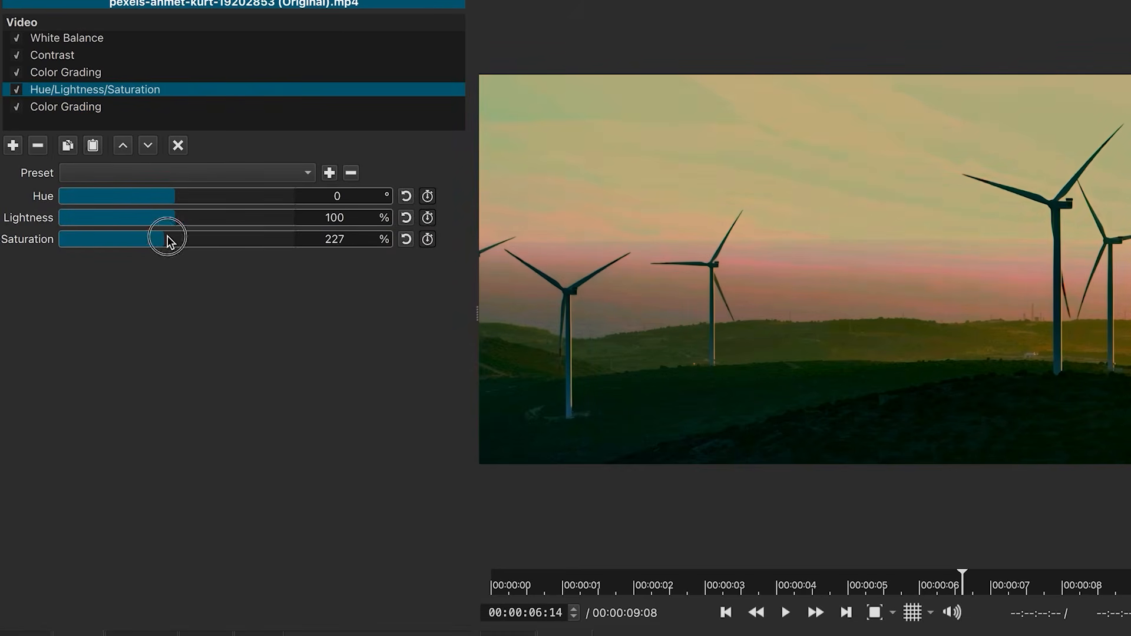
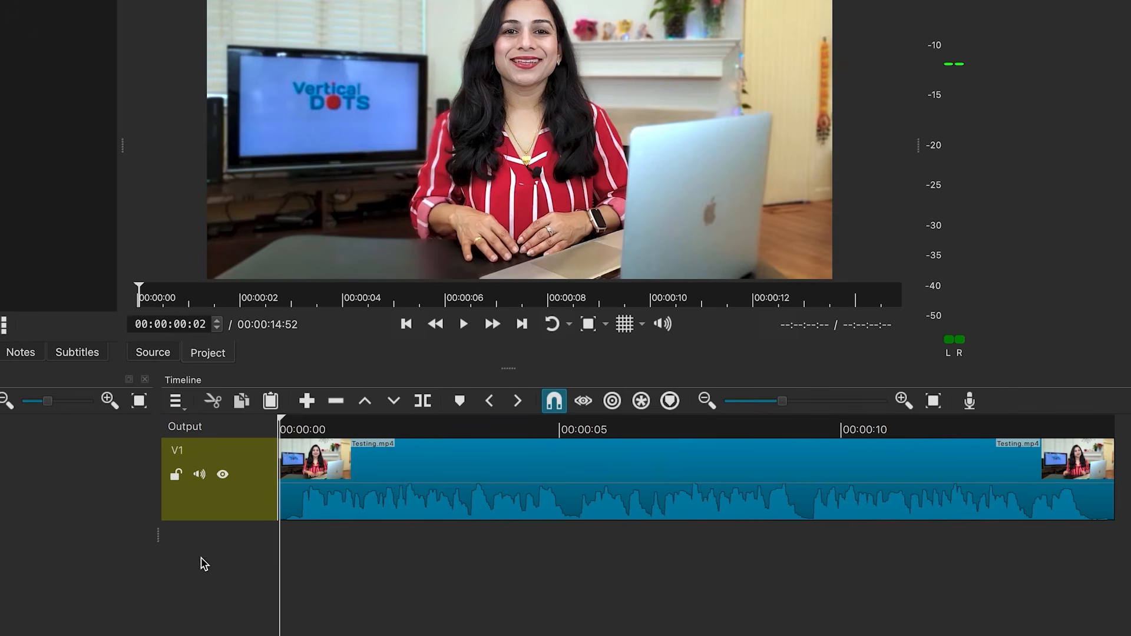
Step: Detach the audio from the Testing.mp4 clip on V1 and select the separated audio clip on A1
right_click(429, 489)
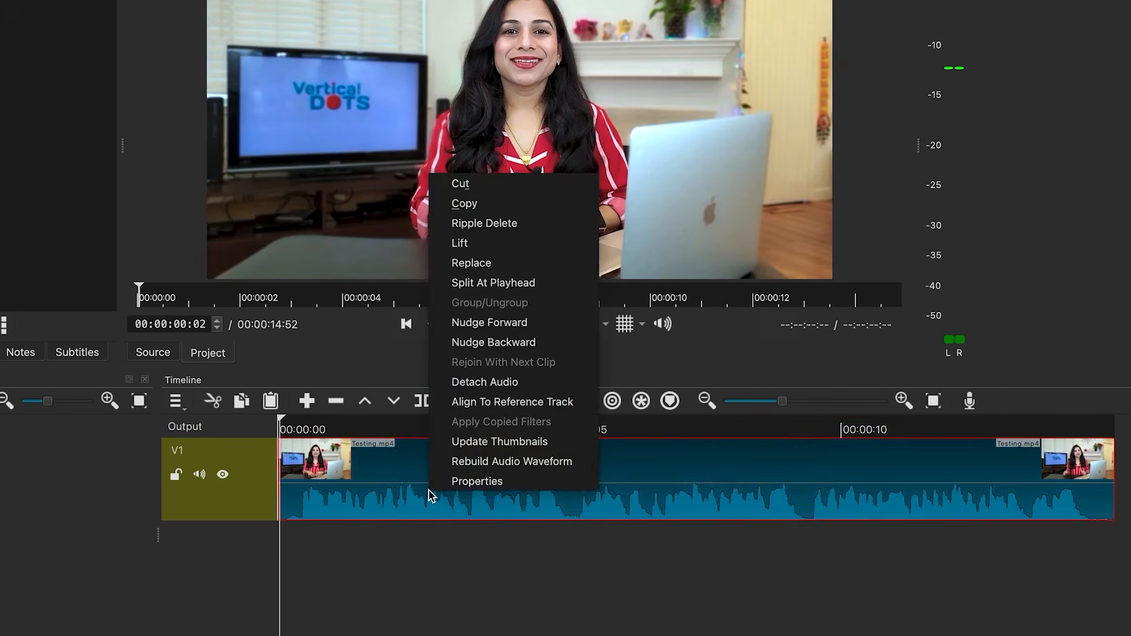
click(499, 383)
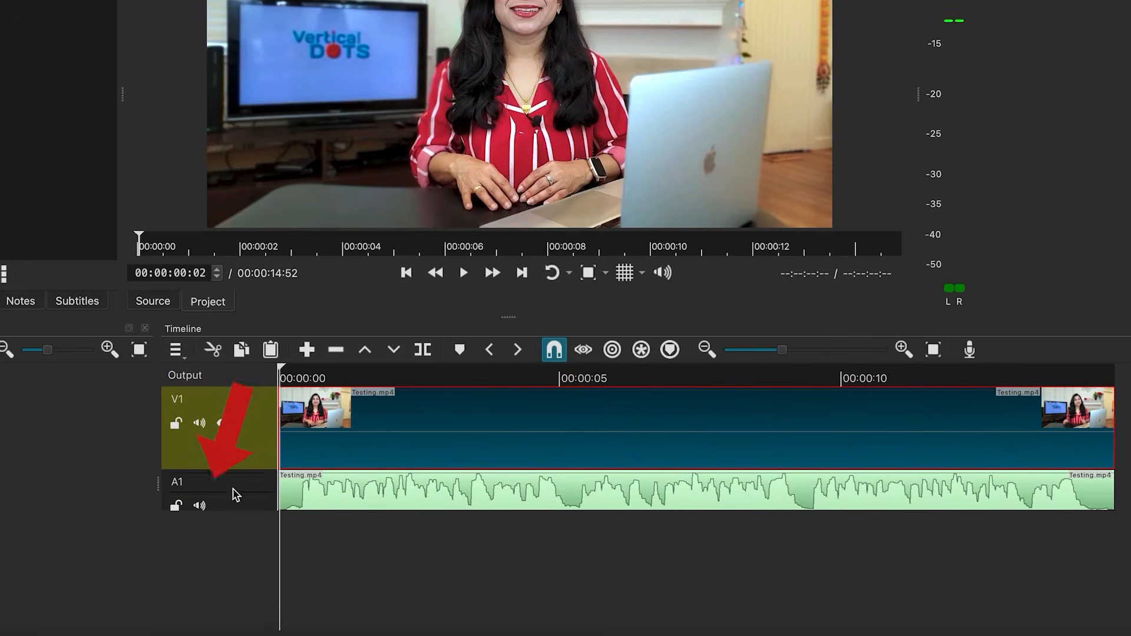
click(405, 498)
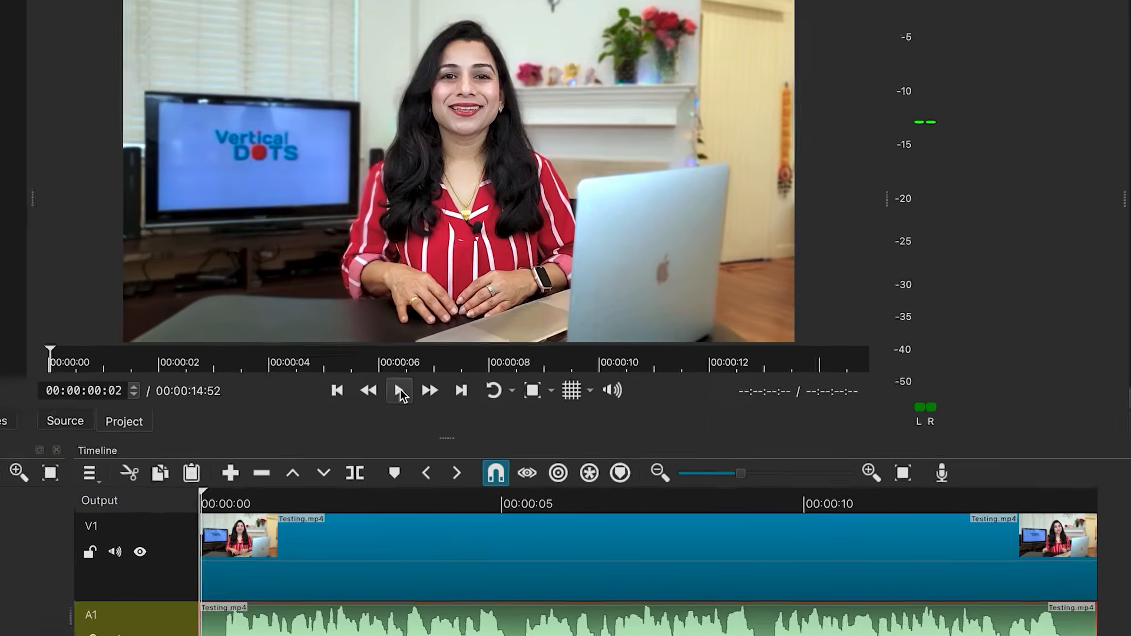
Step: Play the clip and examine the Audio Peak Meter for peaking, stopping at the loud passage at 00:00:04:46
click(463, 272)
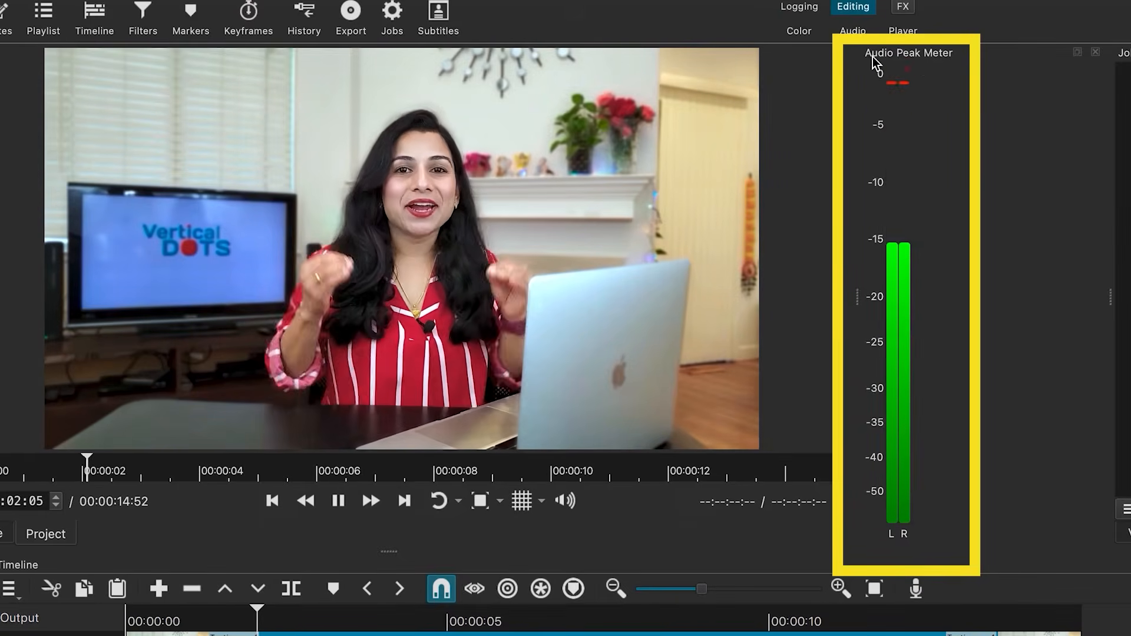
mouse_move(889, 116)
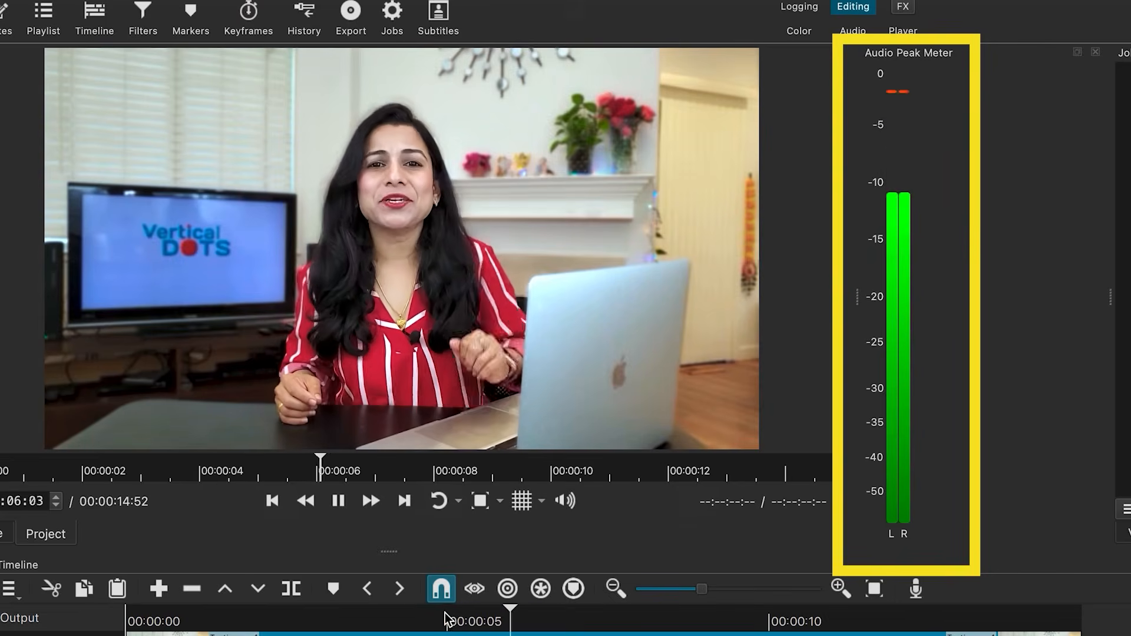
click(430, 623)
click(432, 623)
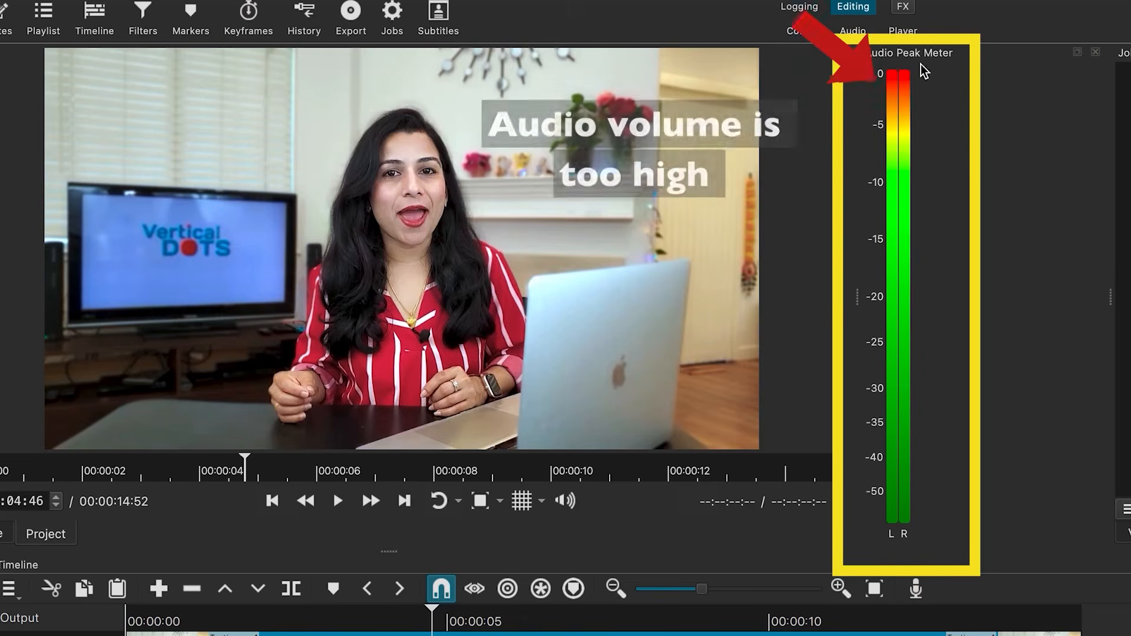
mouse_move(895, 62)
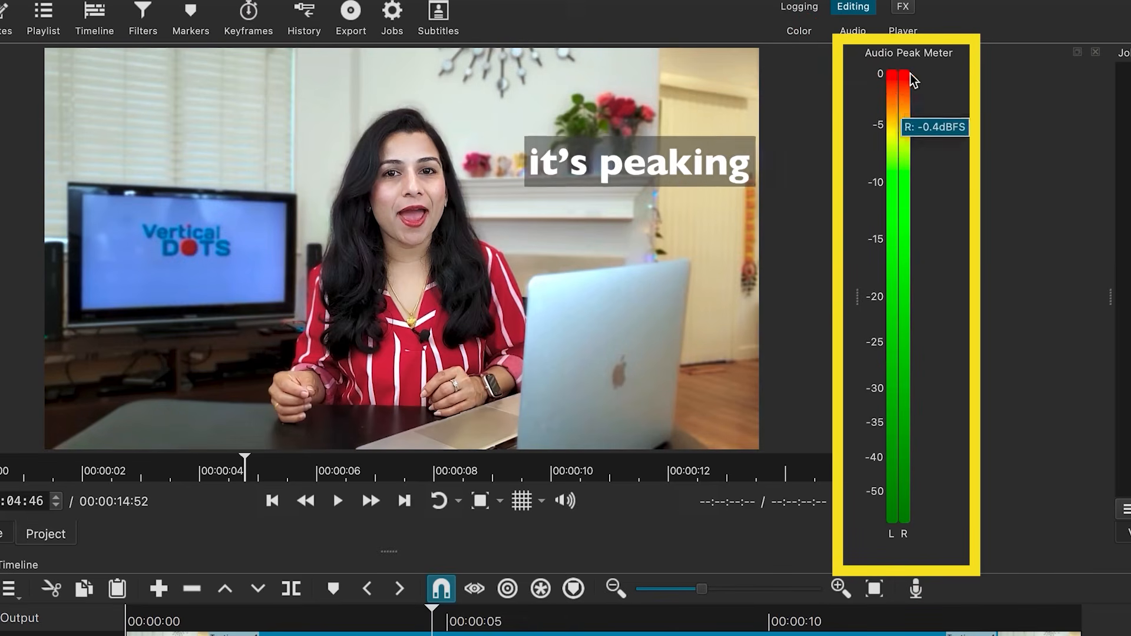
mouse_move(920, 132)
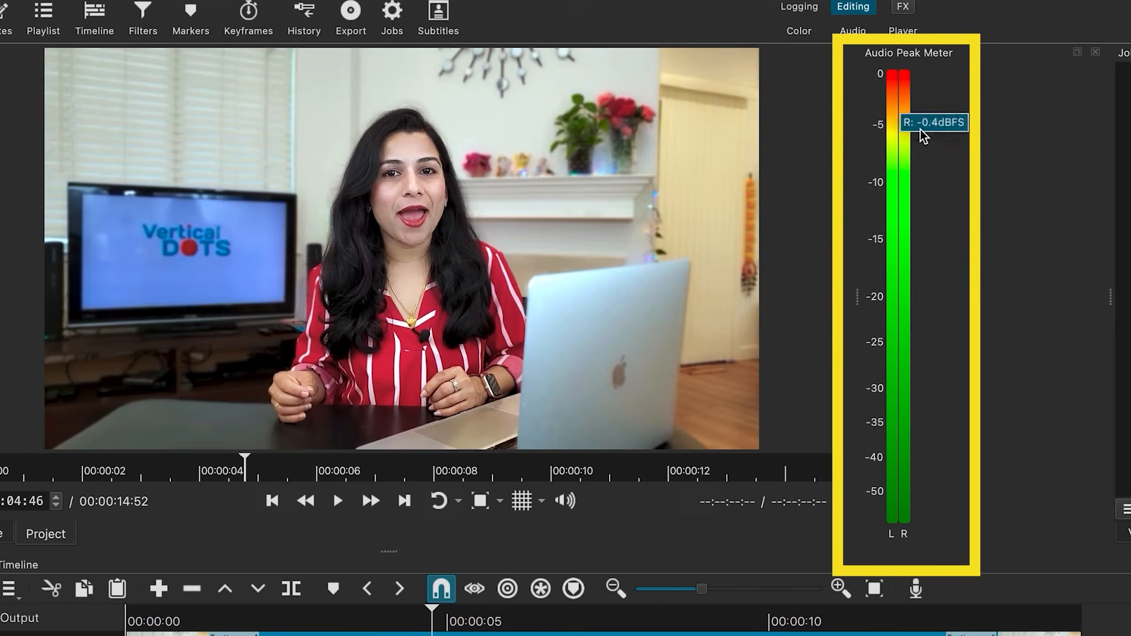
mouse_move(891, 112)
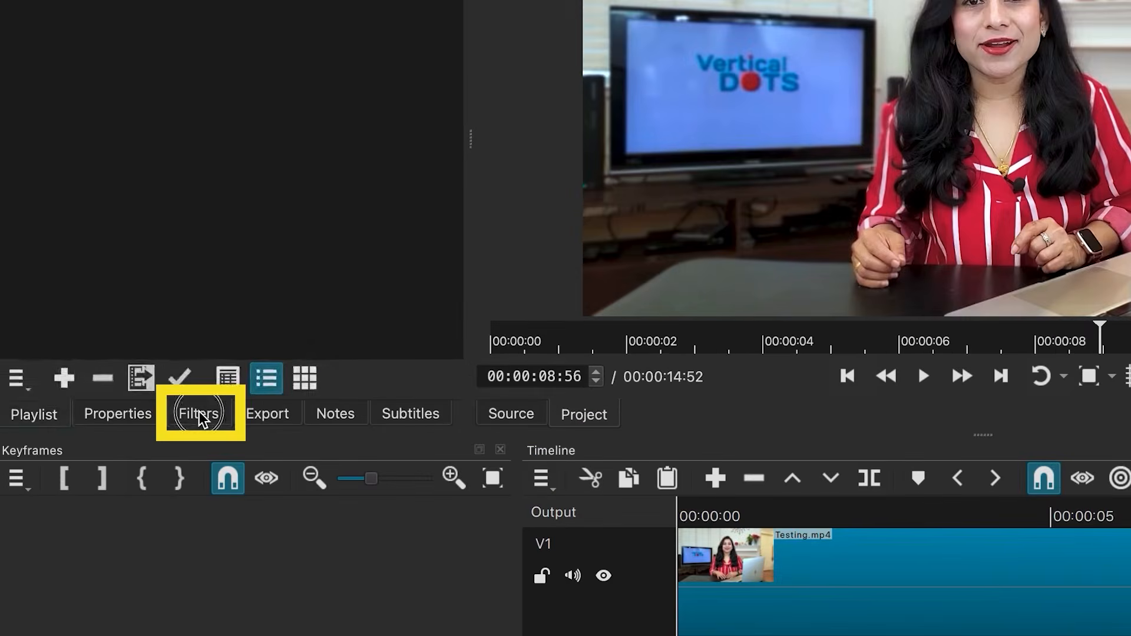
Step: Add a Gain / Volume audio filter to the detached audio and set its level to -9.1 dB
click(85, 387)
click(22, 308)
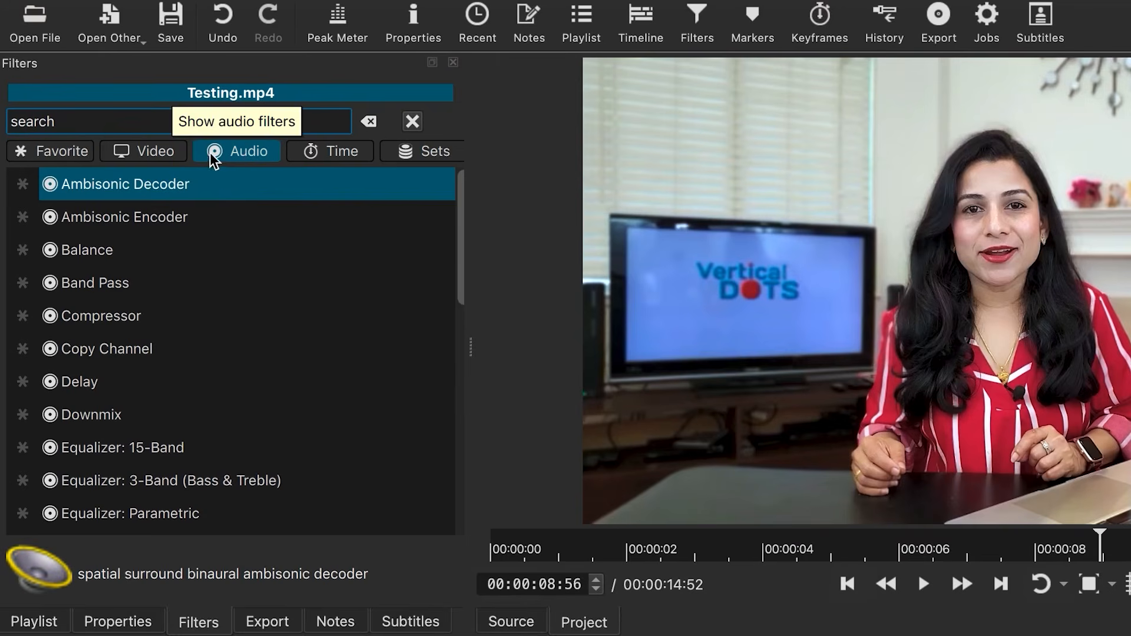
drag(462, 239, 496, 315)
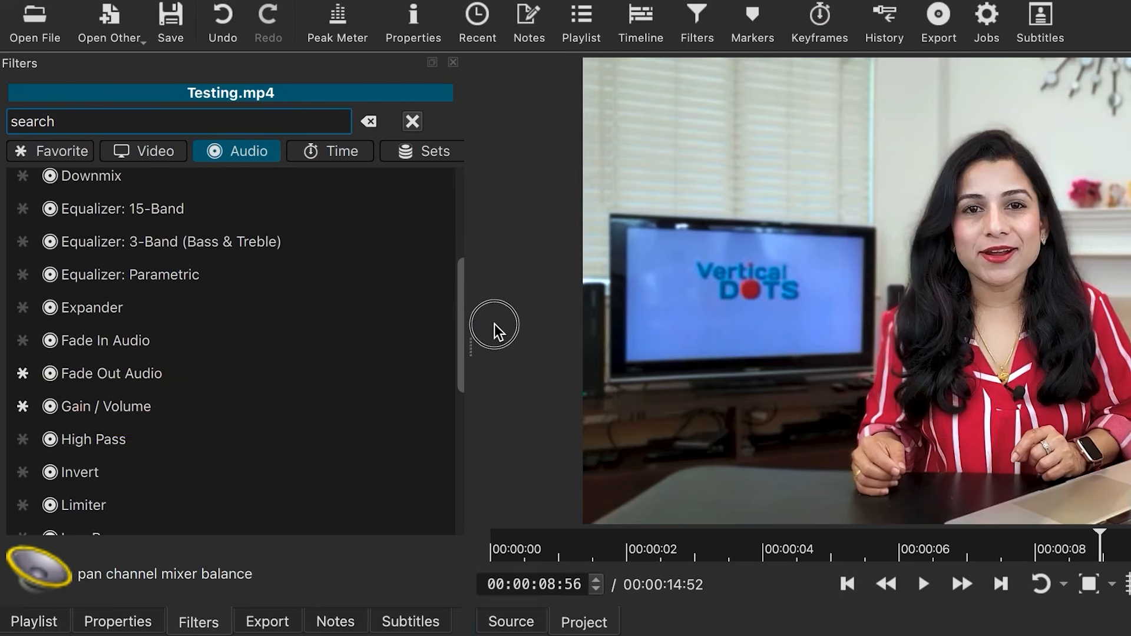
click(100, 405)
click(103, 407)
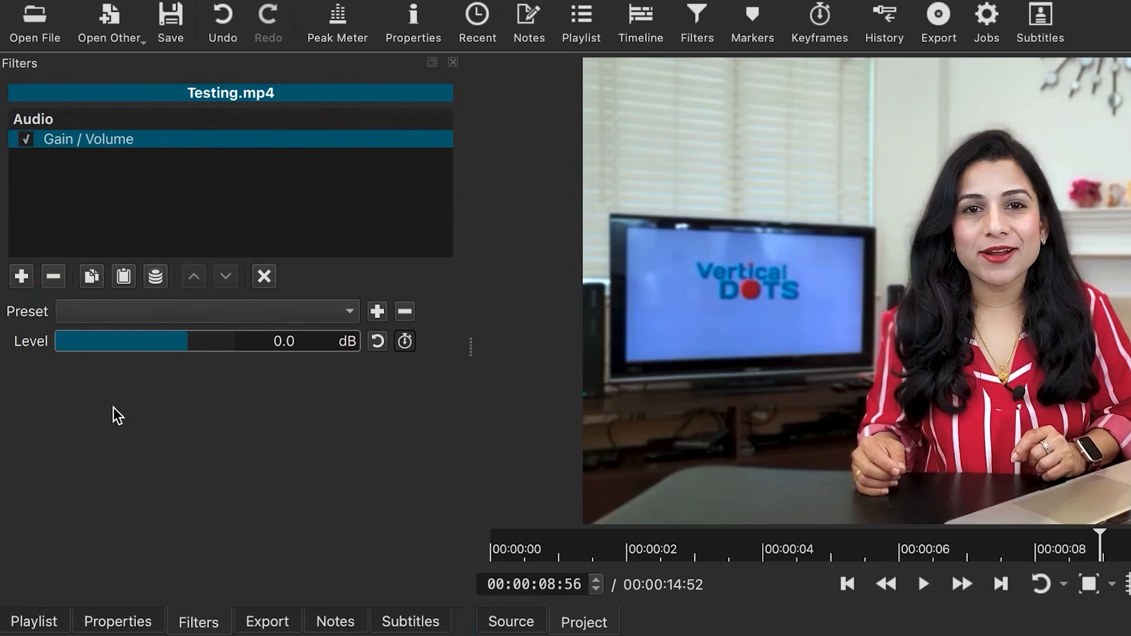
drag(274, 359, 172, 348)
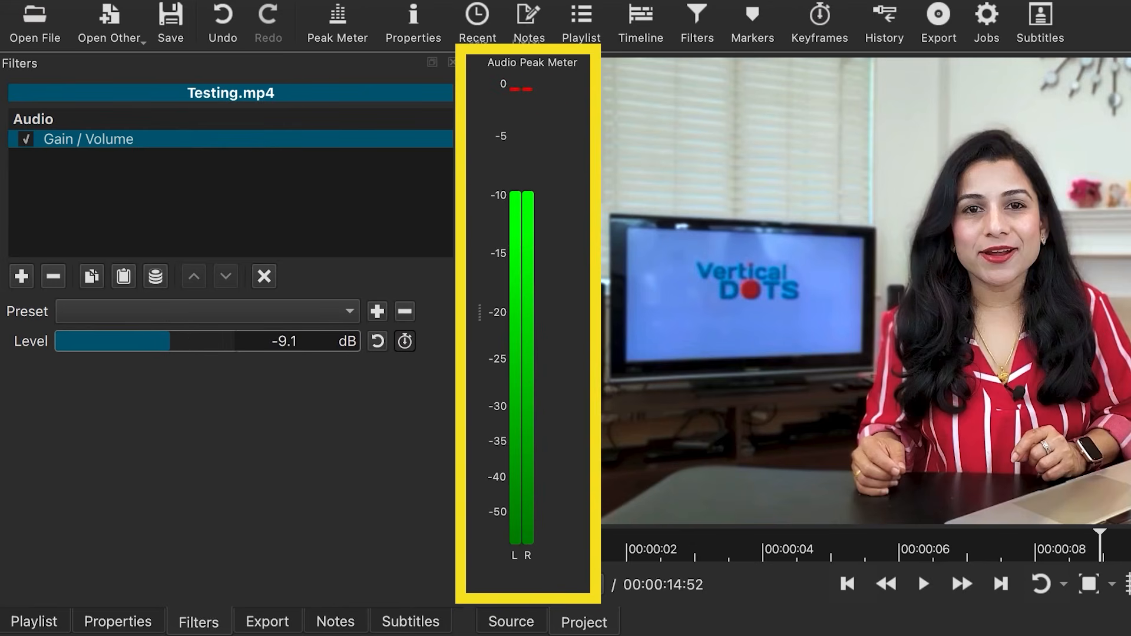
Step: Play back the audio to check its levels on the peak meter and remove the Gain / Volume filter
click(923, 583)
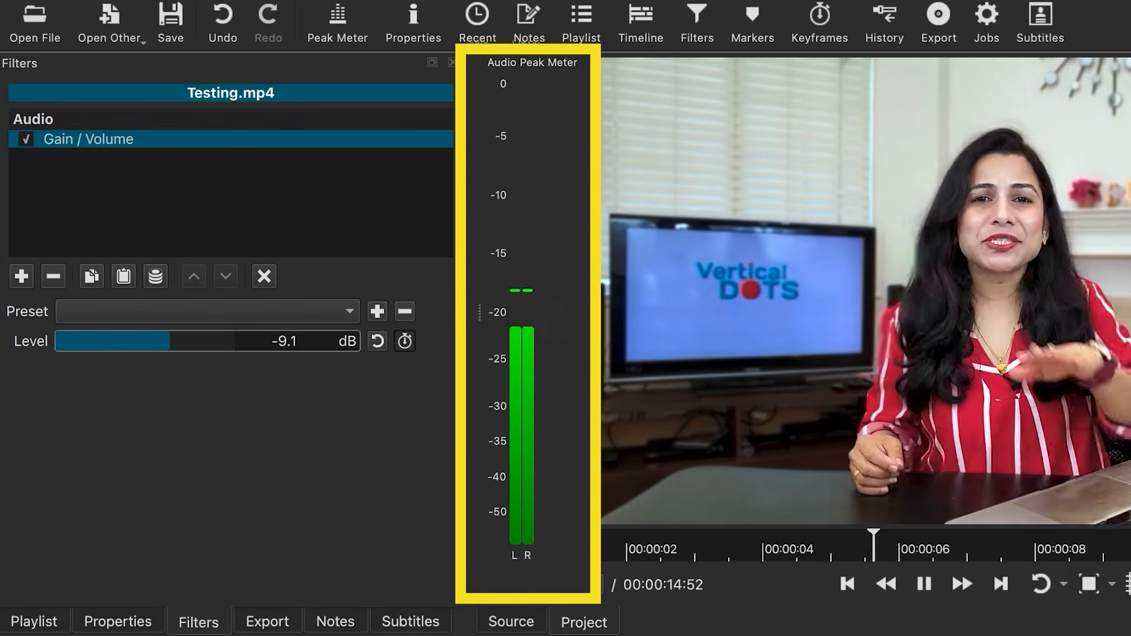
click(926, 586)
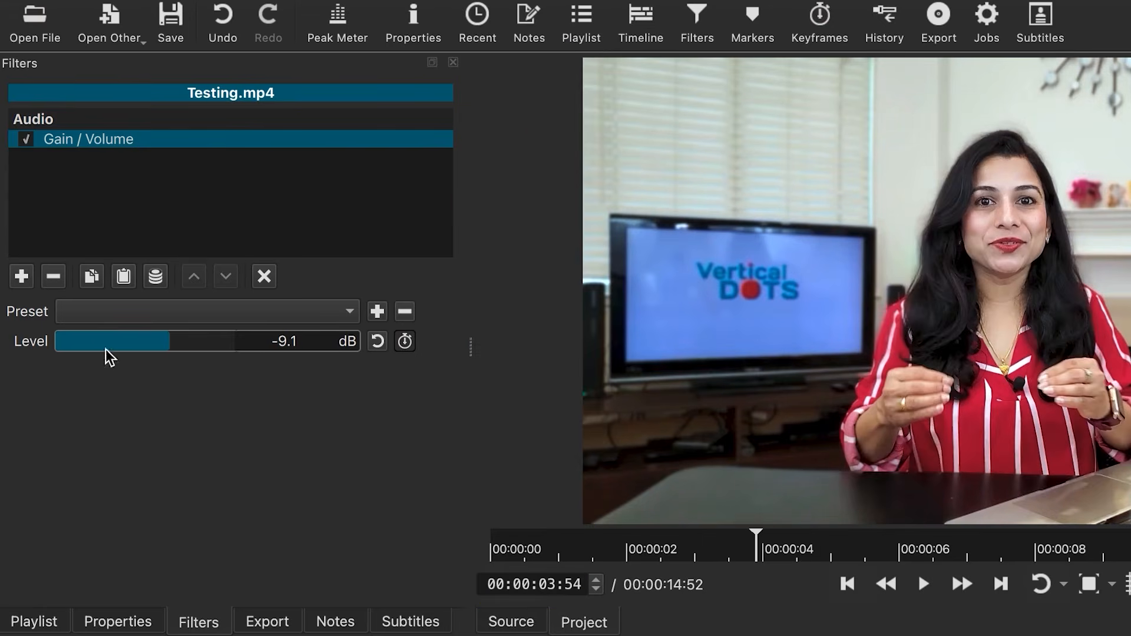
click(56, 279)
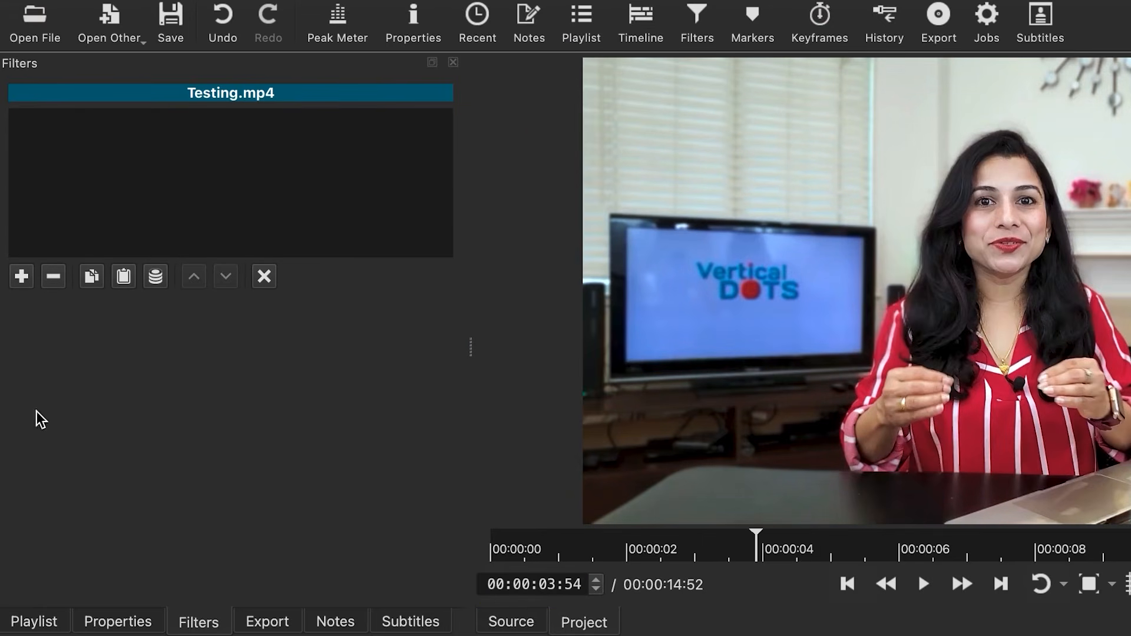
Step: Find and add the Limiter filter to the audio clip and set its limit to -4.2 dB while checking the loud passage
click(21, 276)
click(106, 116)
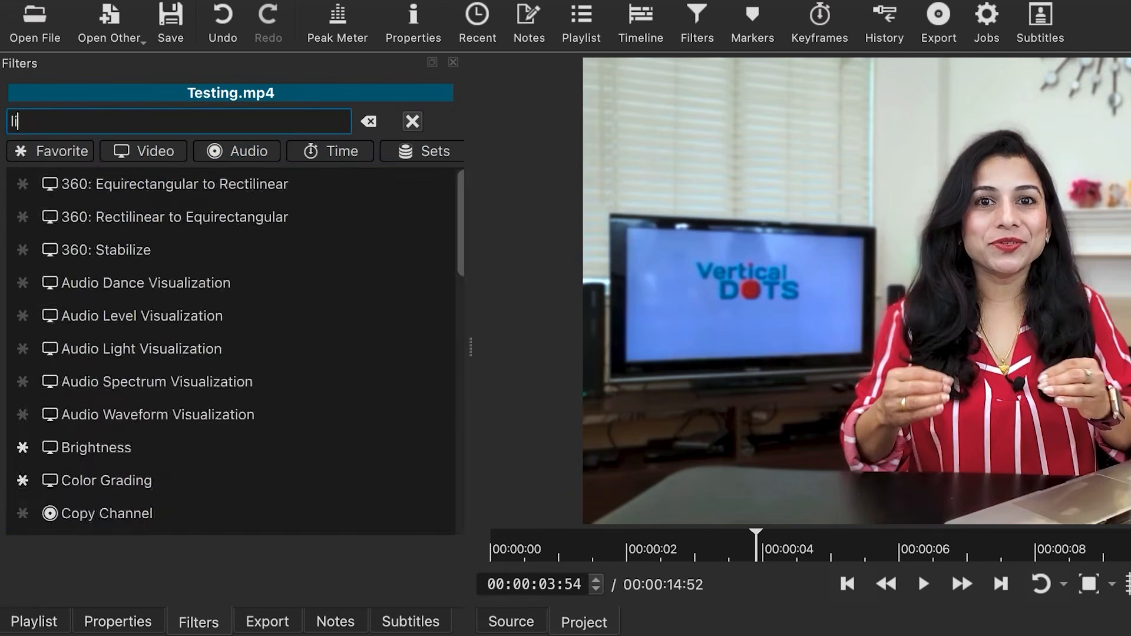
text(limi)
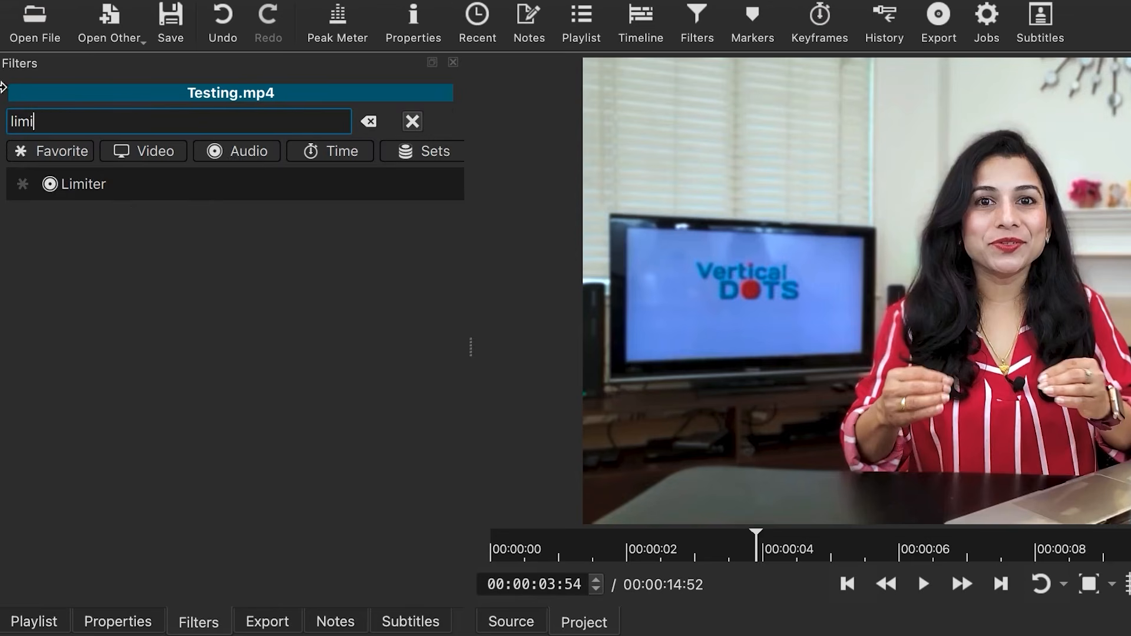
click(68, 188)
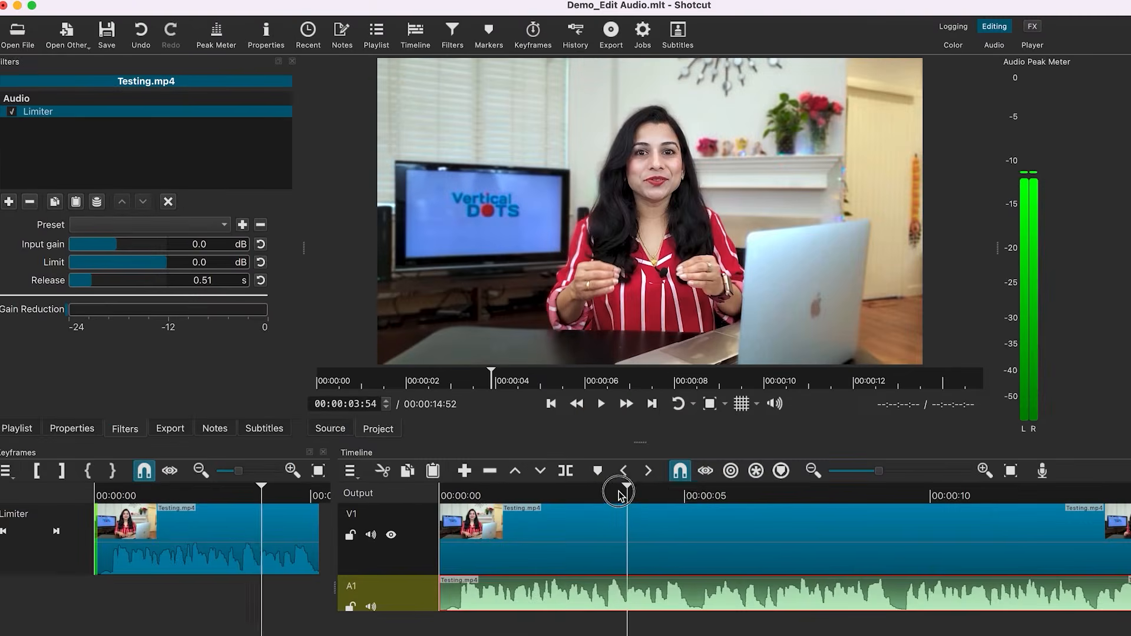
drag(627, 494, 671, 496)
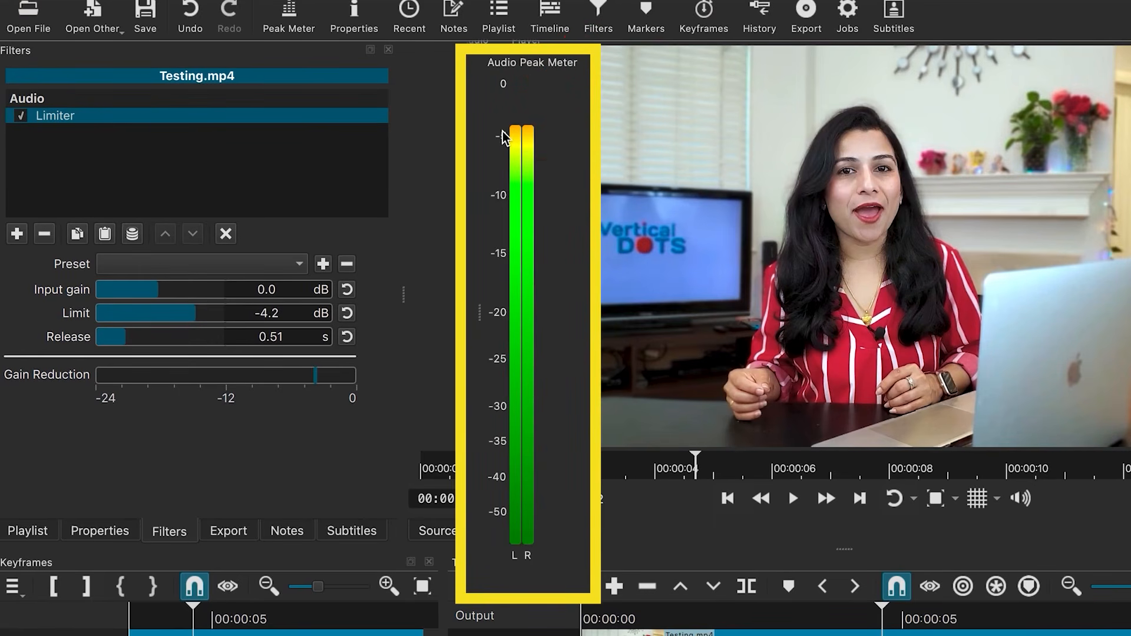
Step: Raise the Limiter's input gain to 9.9 dB while checking the quiet passage around 6 seconds
click(841, 616)
drag(933, 635, 975, 635)
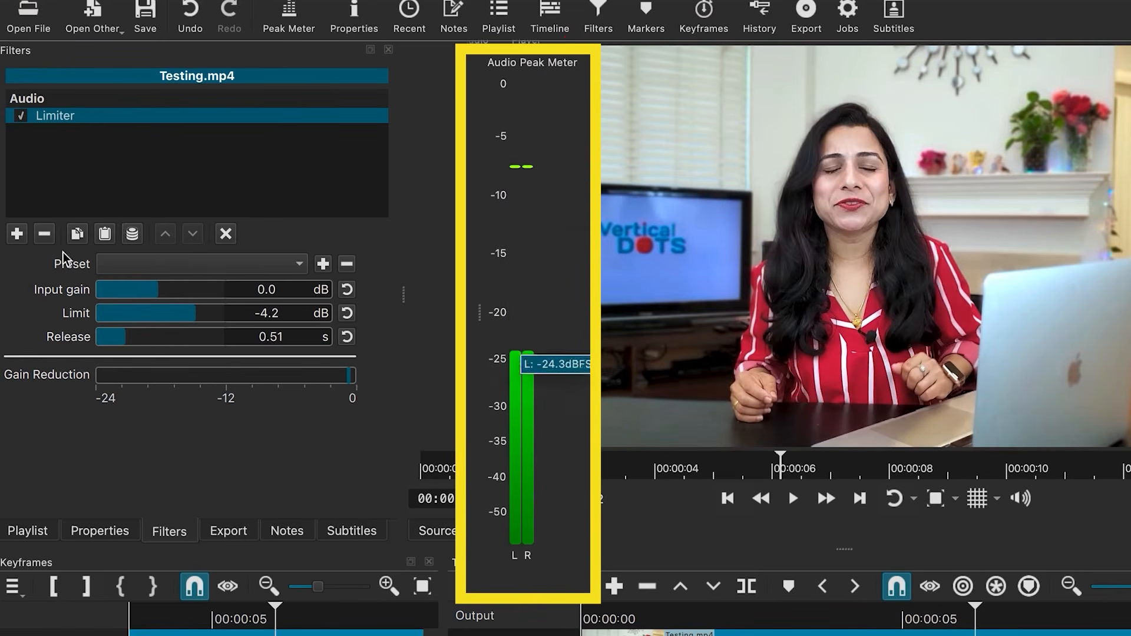
click(164, 290)
drag(165, 289, 187, 289)
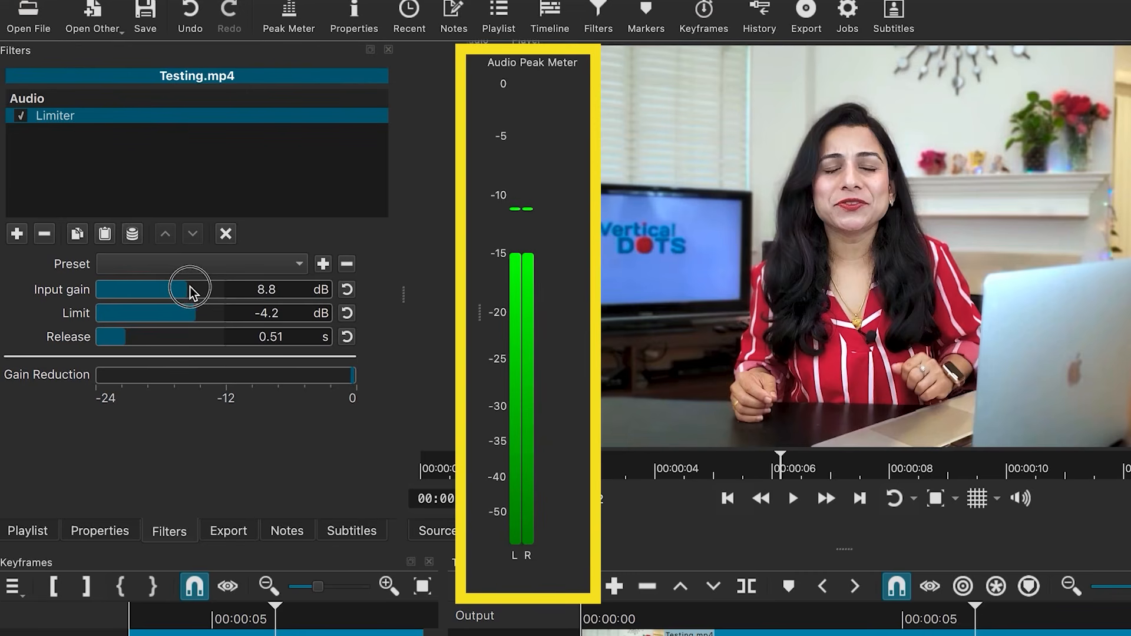
drag(194, 290, 197, 290)
Step: Play the limited audio from near the start of the clip and check its levels on the peak meter
click(619, 620)
drag(617, 615, 620, 615)
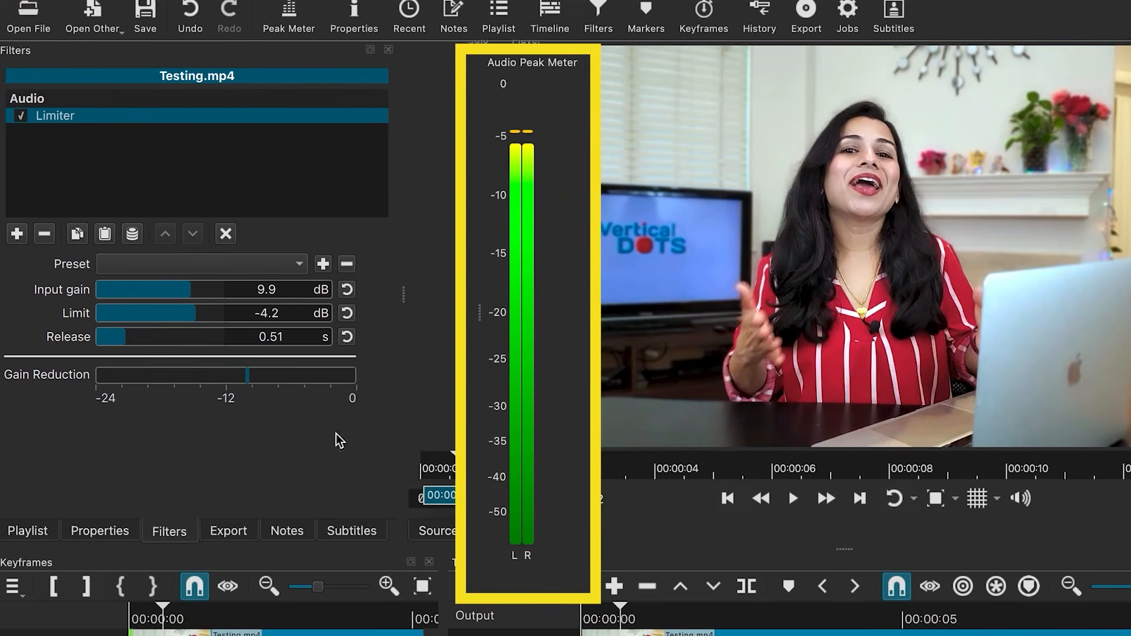
click(794, 499)
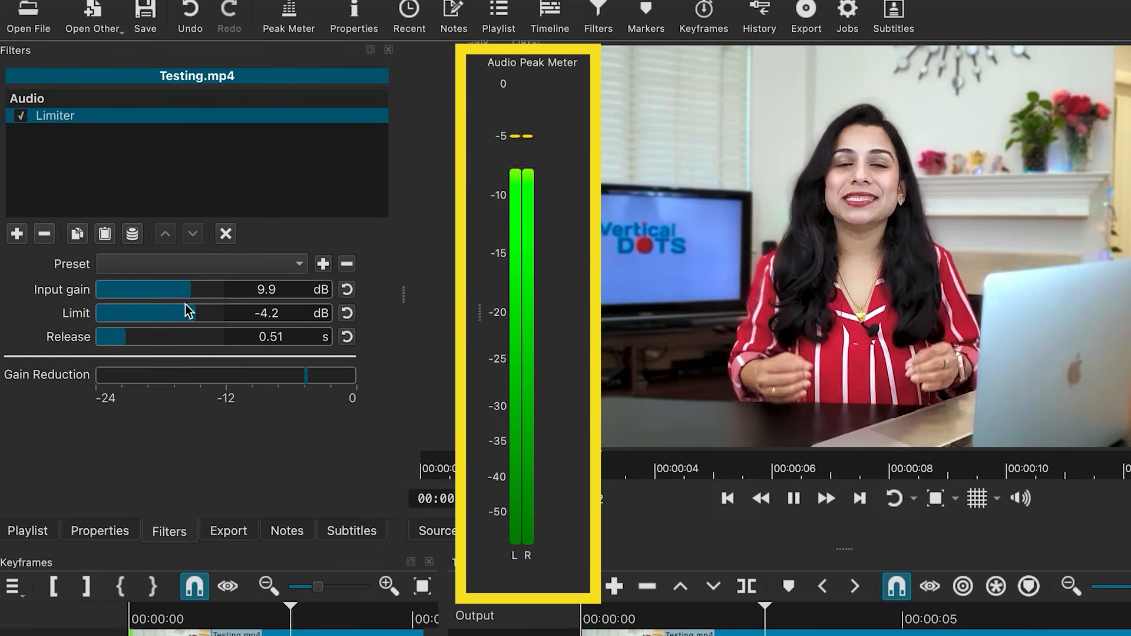
Step: Raise the Limiter's input gain to 14.5 dB while the audio plays and pause playback
click(199, 289)
drag(202, 288, 209, 288)
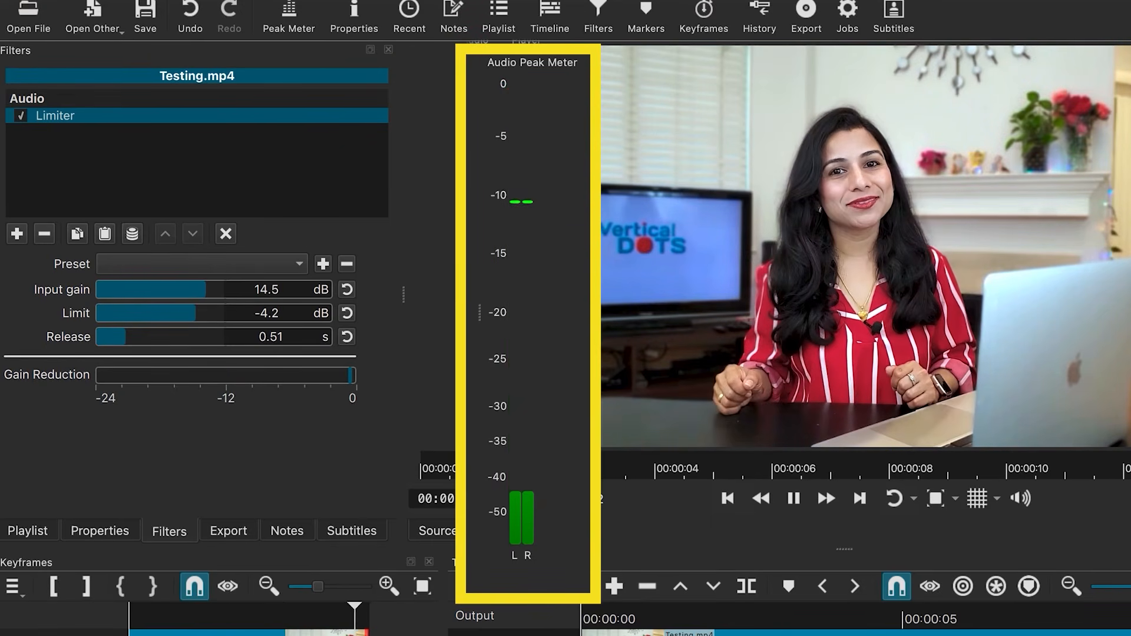
click(795, 500)
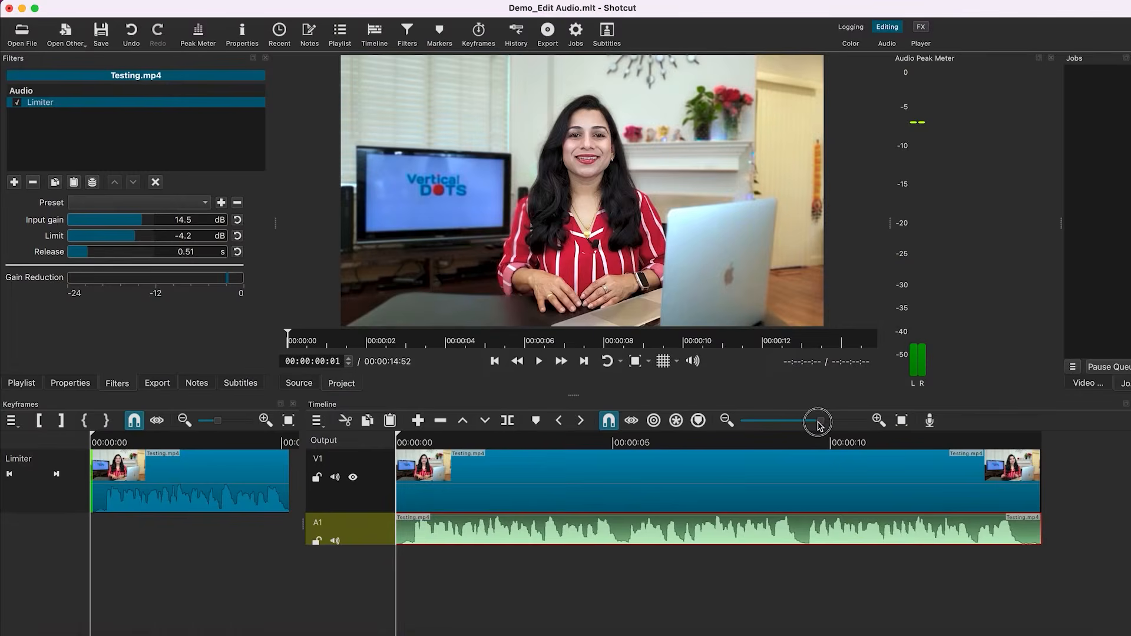
Step: Play the start of the clip to check the quiet stretch before the speech and return the playhead to 00:00:00:09
click(819, 422)
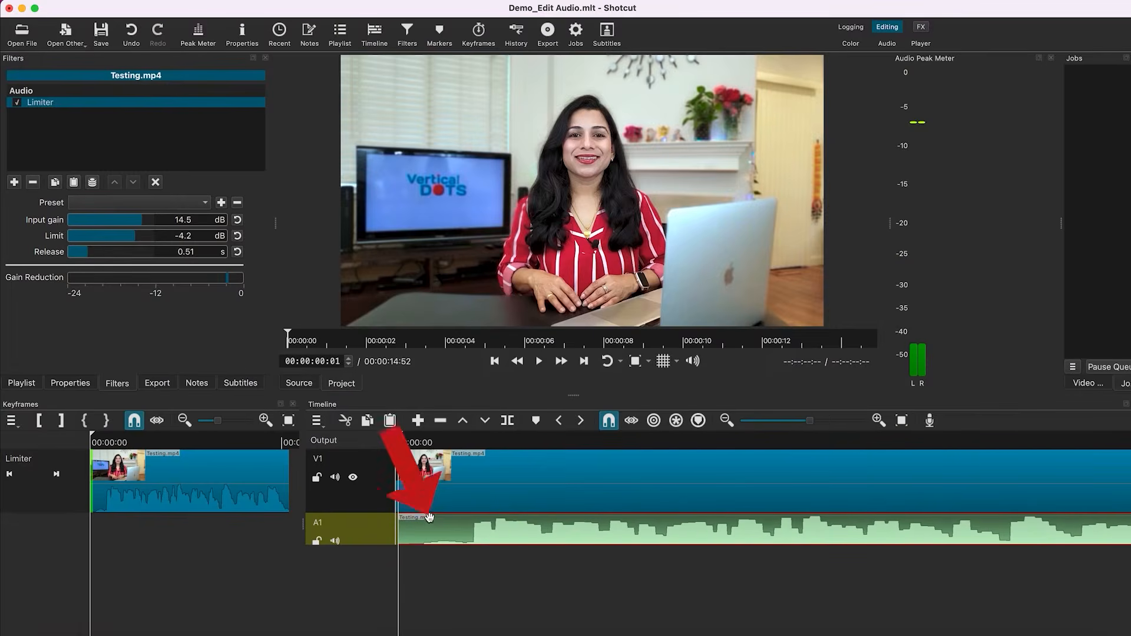
click(535, 363)
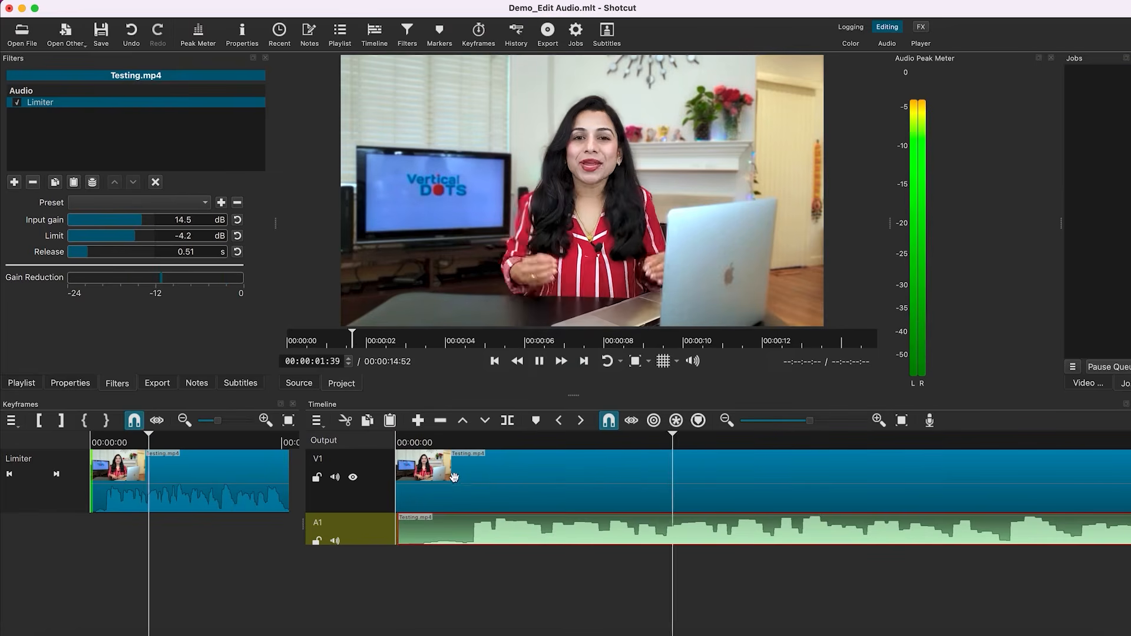
click(413, 443)
click(424, 443)
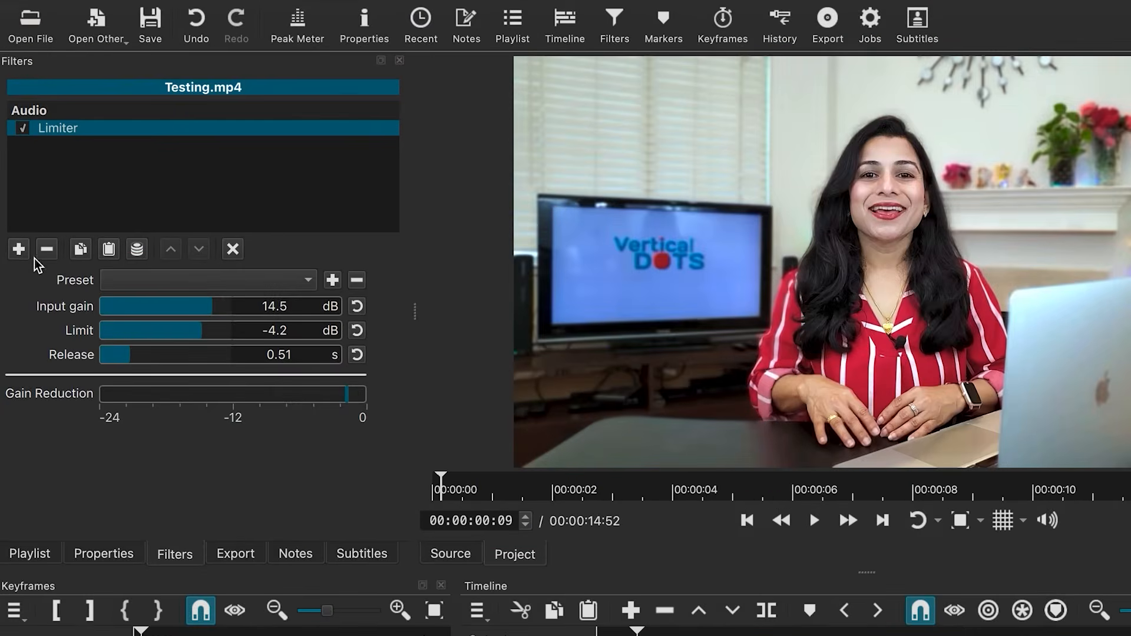
Step: Add the Gain / Volume audio filter to the clip below the Limiter
click(19, 250)
scroll(391, 308, down, 3)
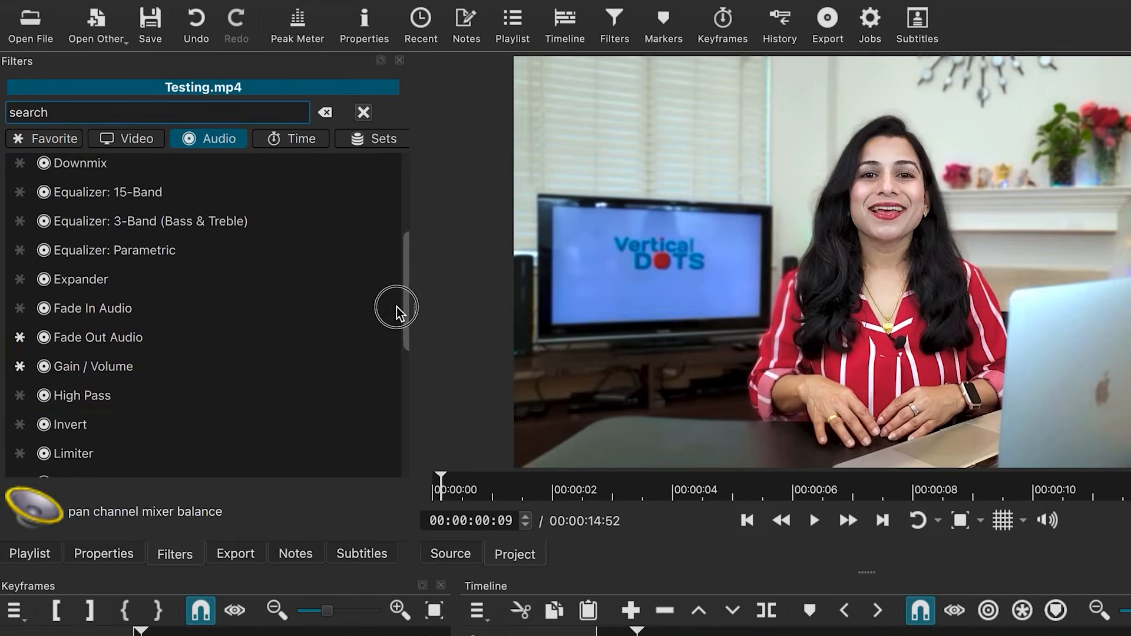
click(161, 366)
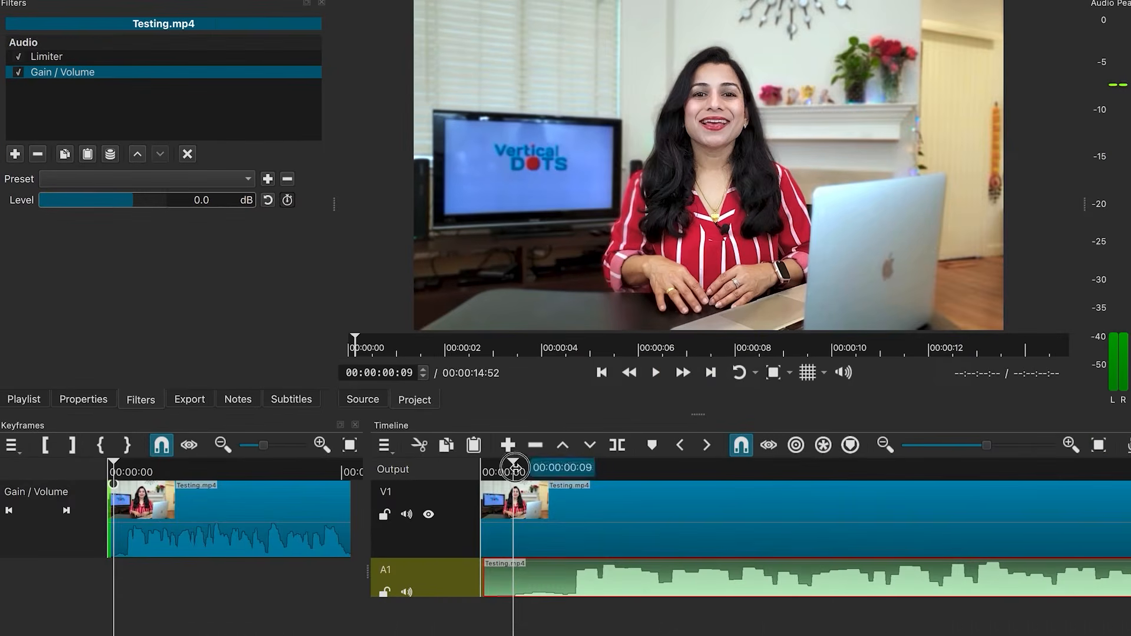
Step: Turn on keyframes for the Gain / Volume level and add two neighbouring keyframes just before the speech starts, around 00:00:00:23
drag(513, 468, 567, 489)
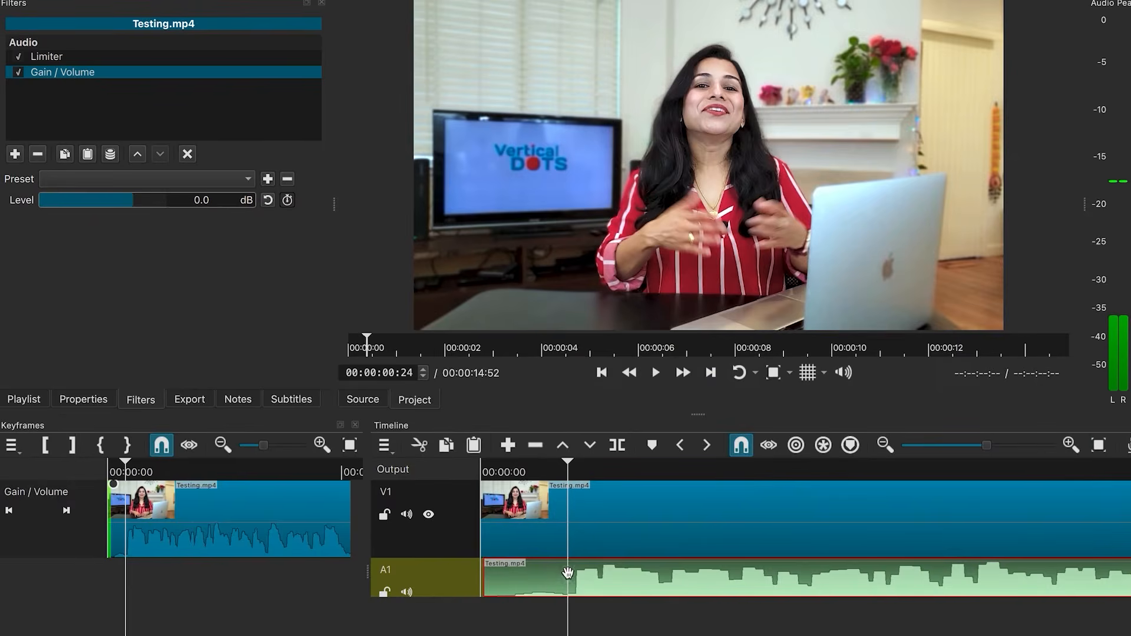
click(288, 201)
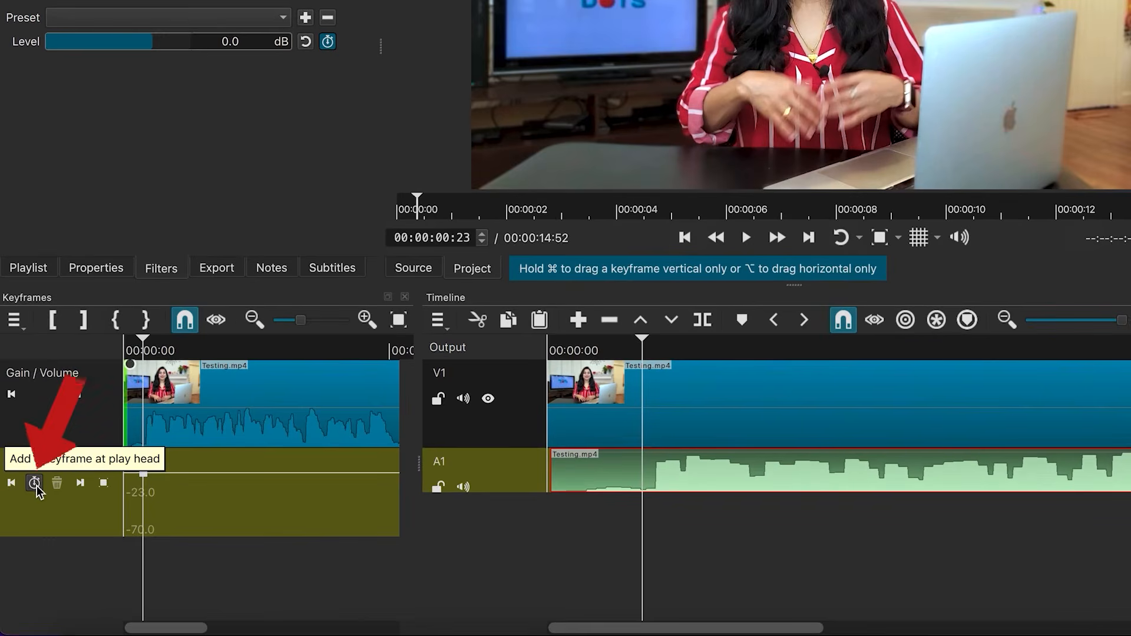
click(36, 484)
click(321, 324)
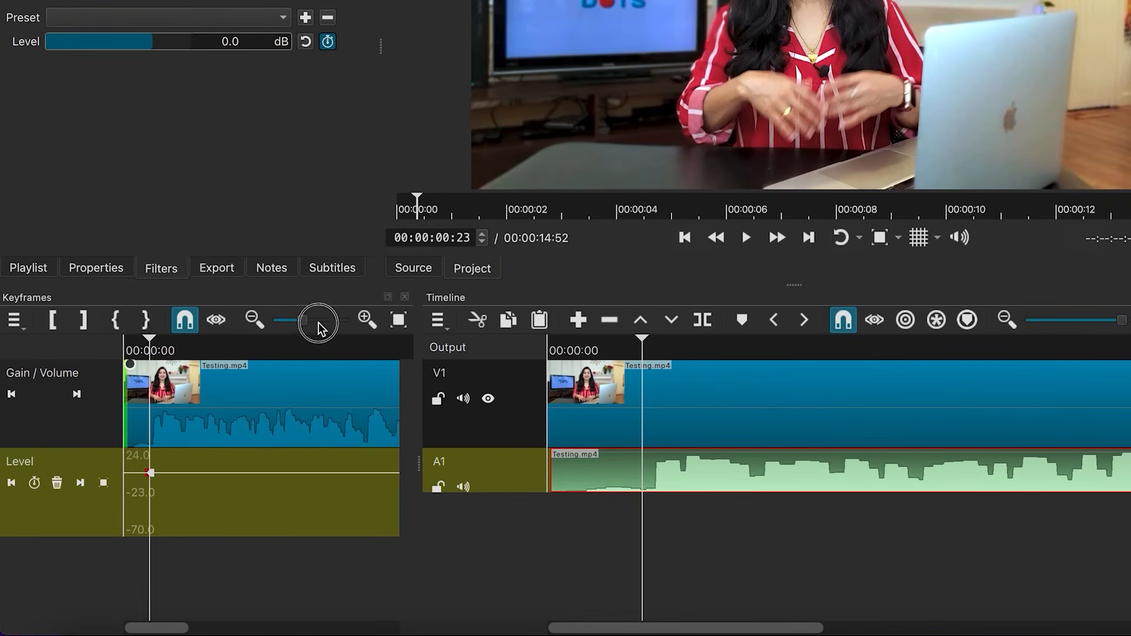
drag(310, 321, 328, 323)
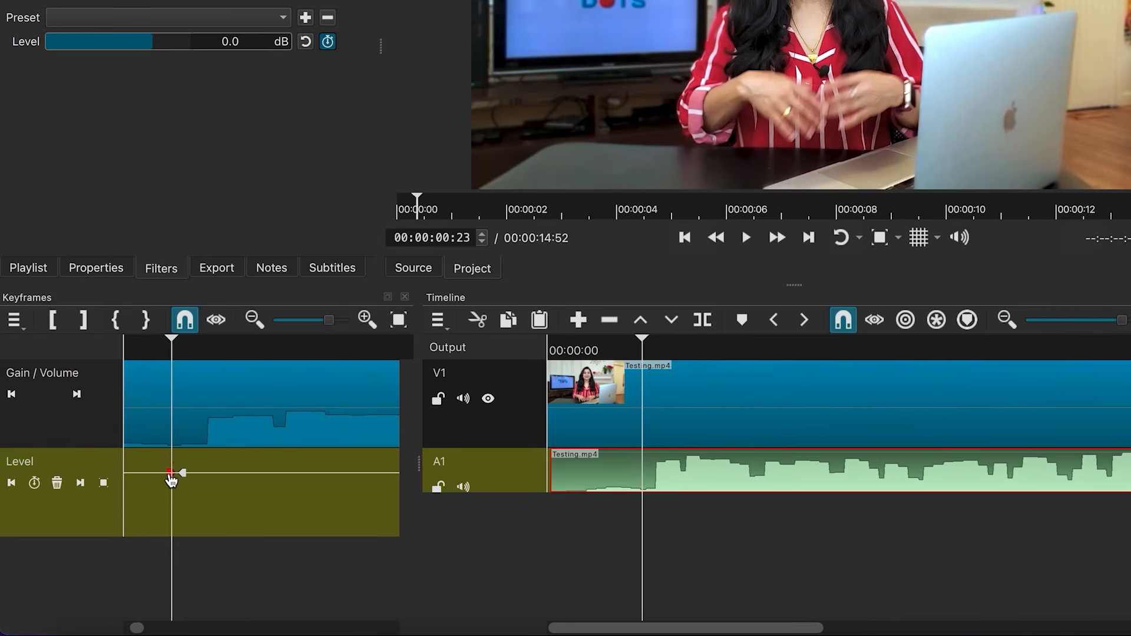
Step: Lower the first level keyframe to -67.8 dB to silence the clip's opening and play the start to check it
drag(170, 476, 169, 536)
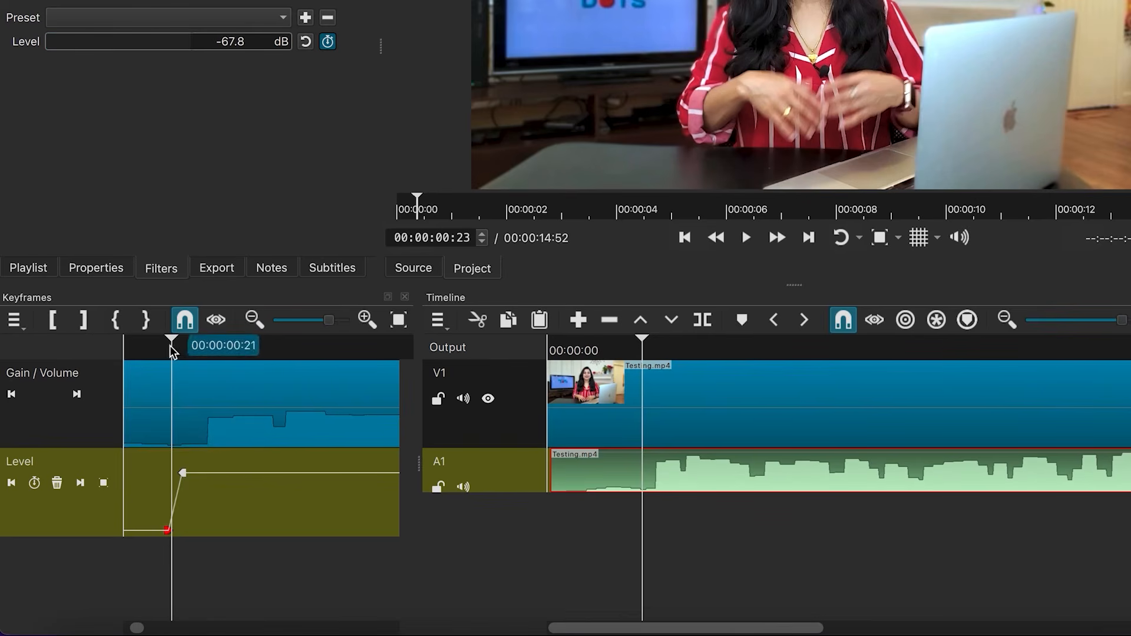
drag(664, 351, 521, 358)
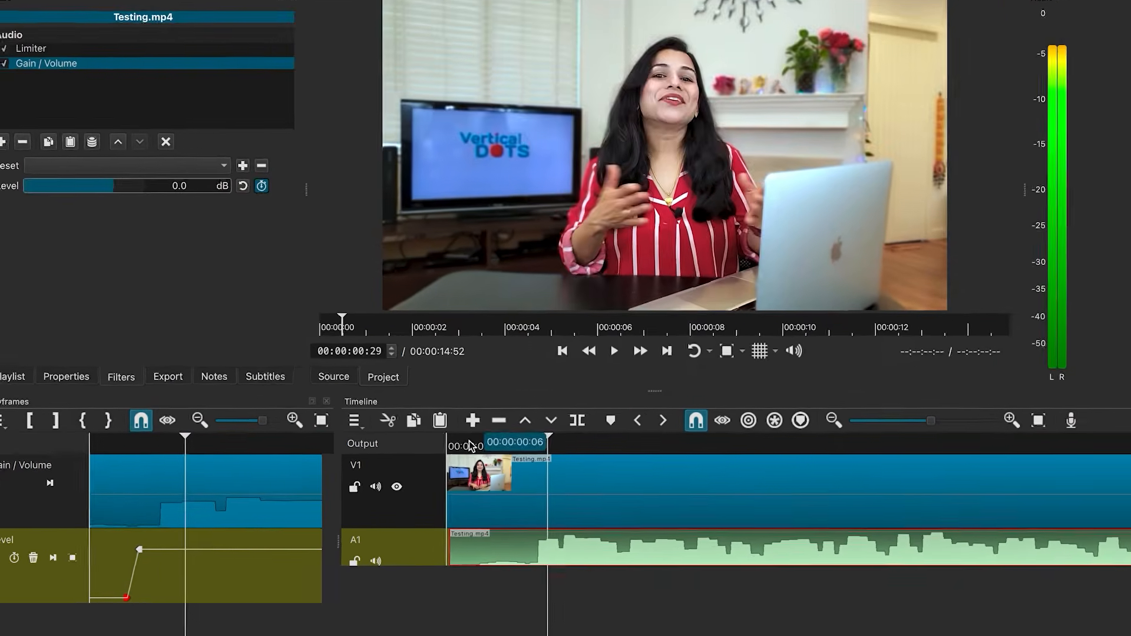
click(591, 373)
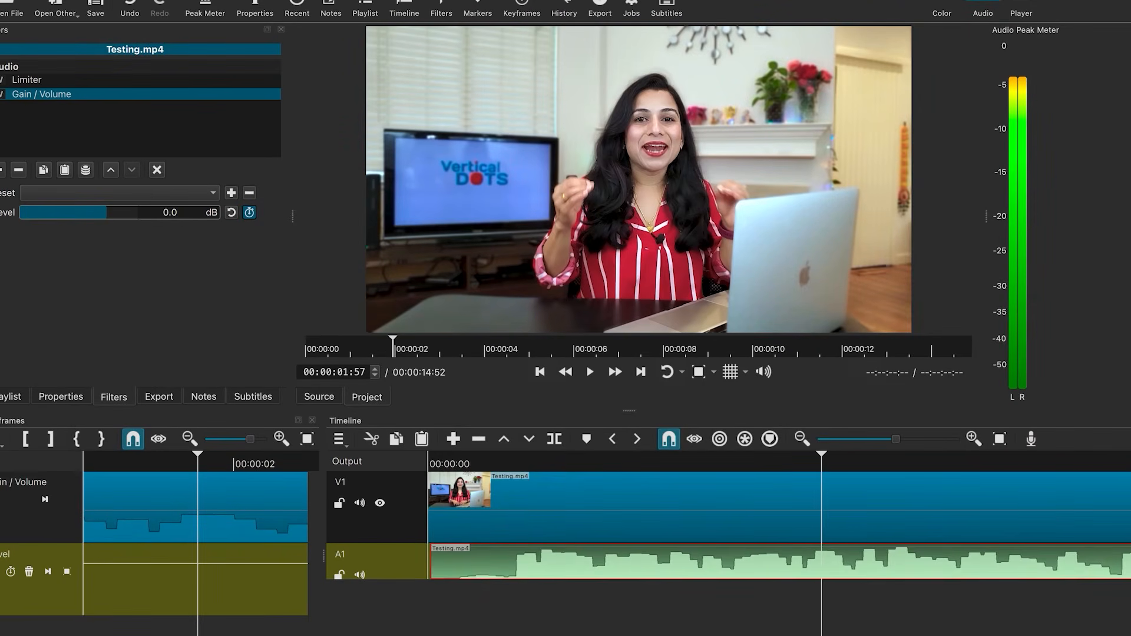
Step: Locate the quiet gap just after 5 seconds and add a level keyframe at its start, at 00:00:05:05
scroll(779, 524, right, 10)
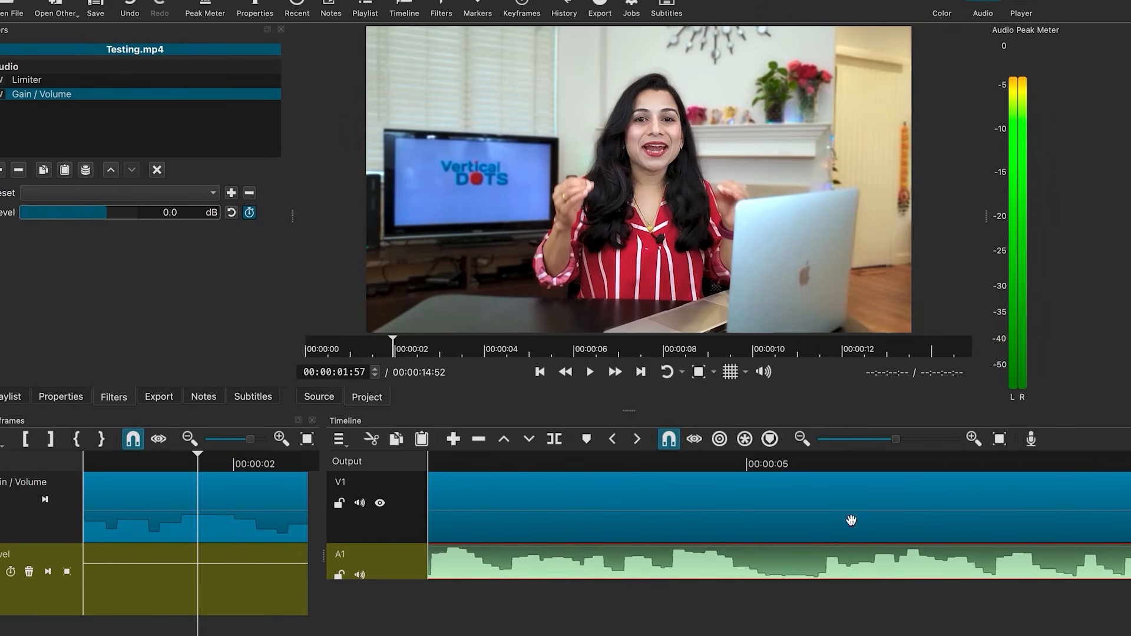
click(760, 463)
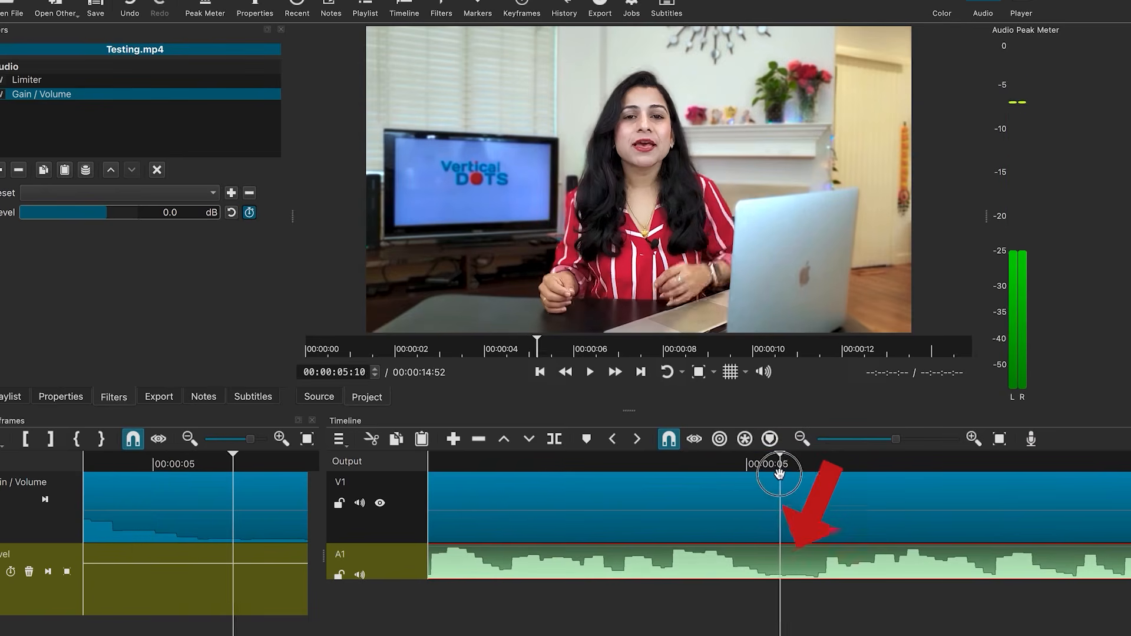
drag(810, 482, 763, 500)
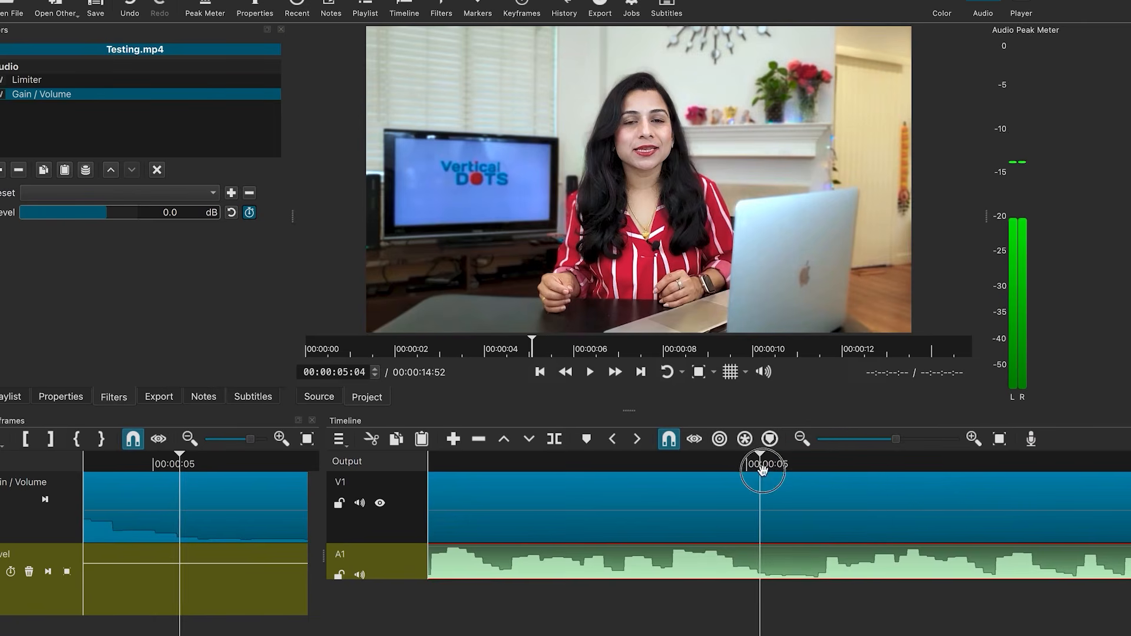
drag(762, 470, 764, 471)
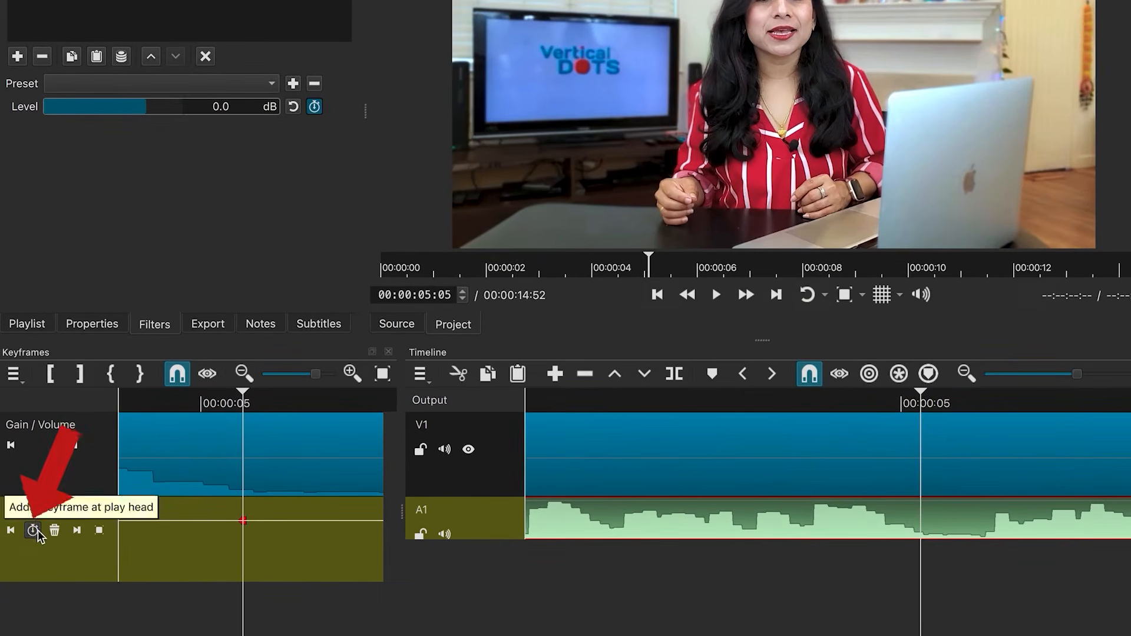
click(11, 571)
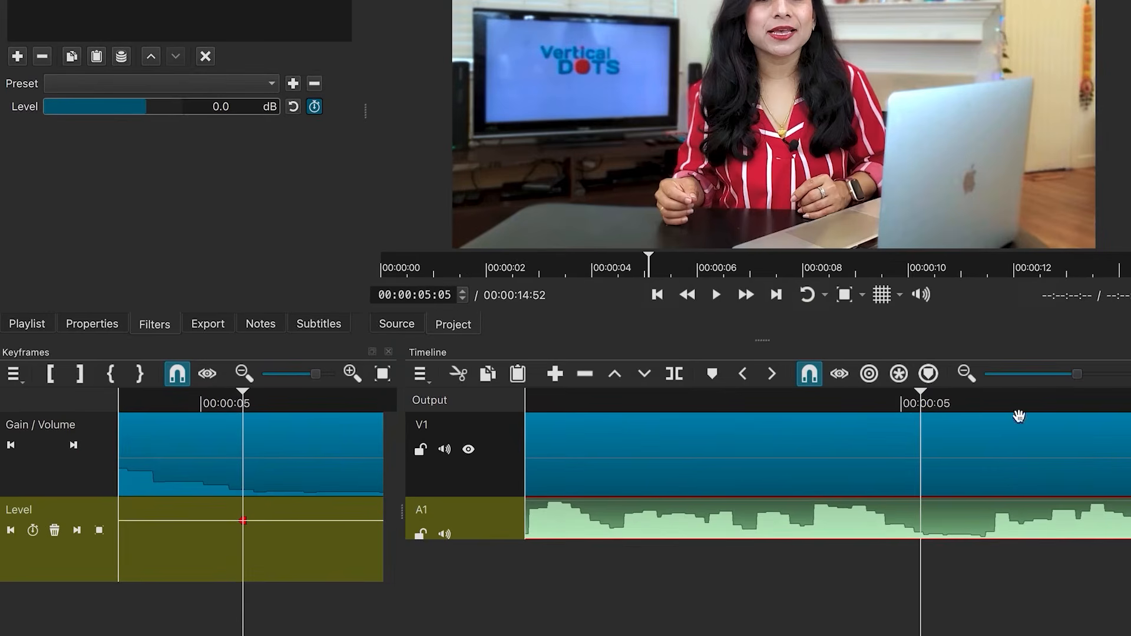
Step: Add level keyframes at 00:00:05:07, 00:00:05:19 and just after, and lower the middle two to about -66.8 dB to silence the gap
drag(923, 404, 928, 404)
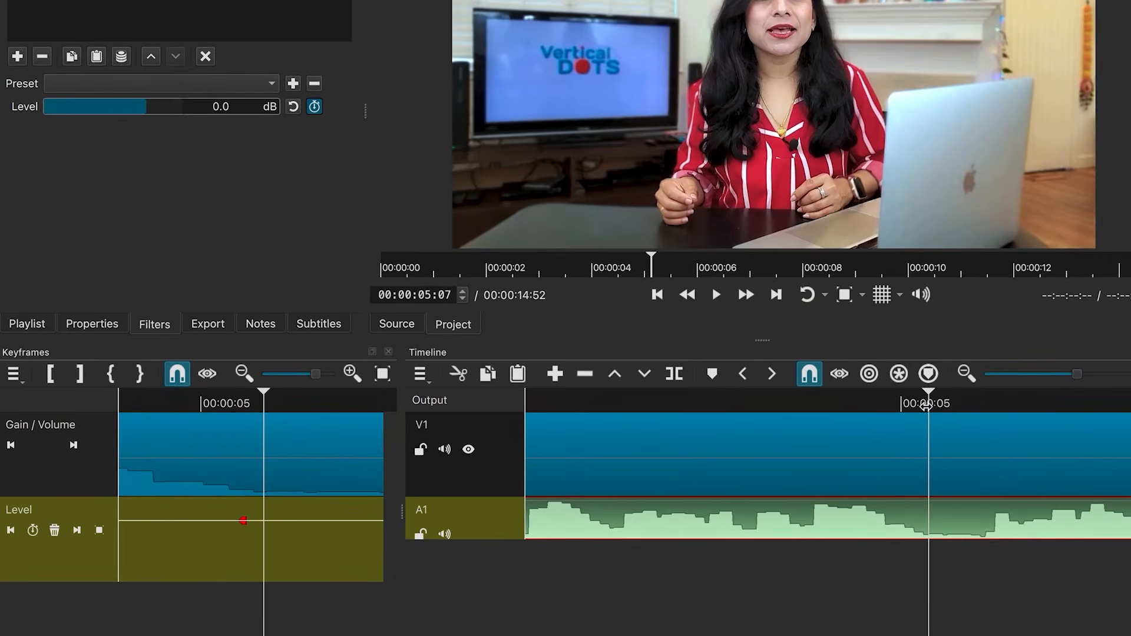
drag(928, 400, 978, 416)
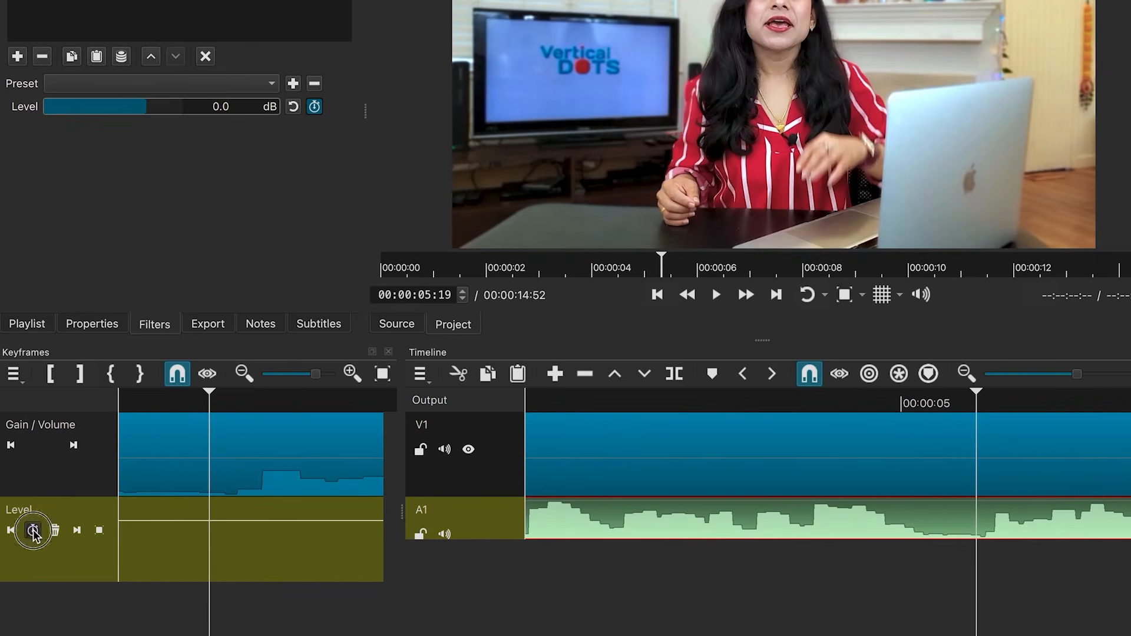
drag(982, 408, 984, 411)
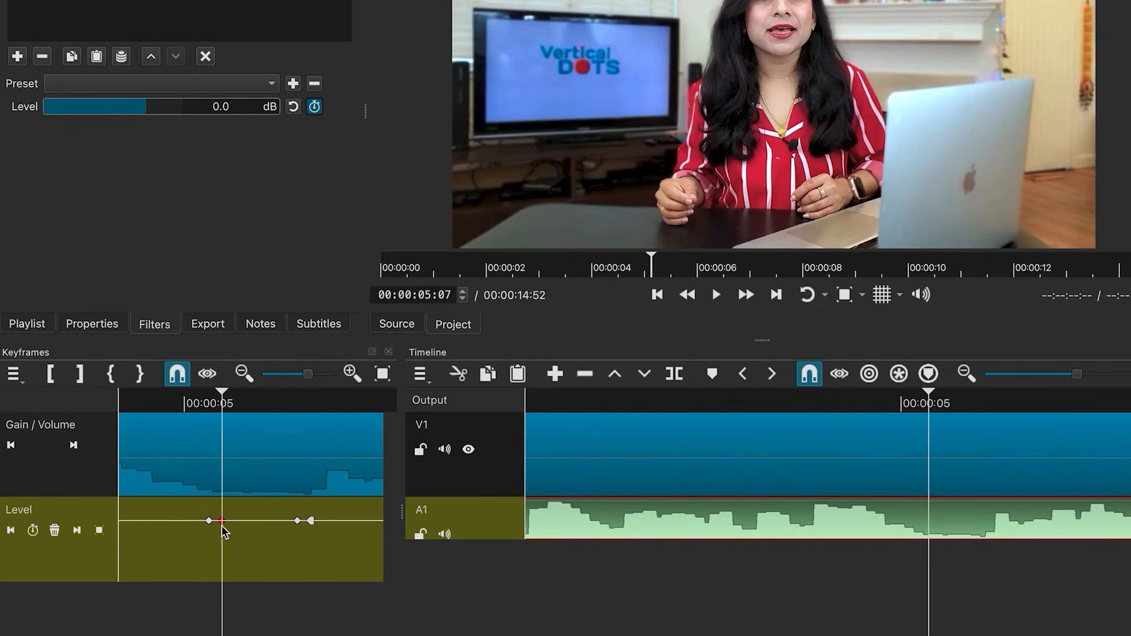
drag(222, 521, 222, 575)
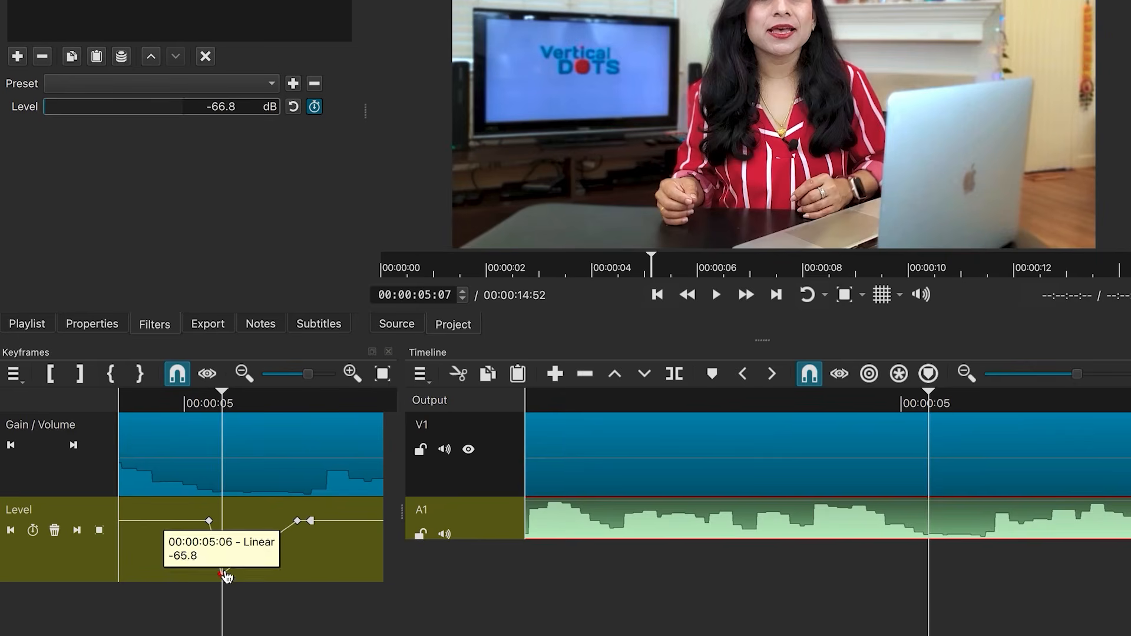
drag(300, 523, 300, 580)
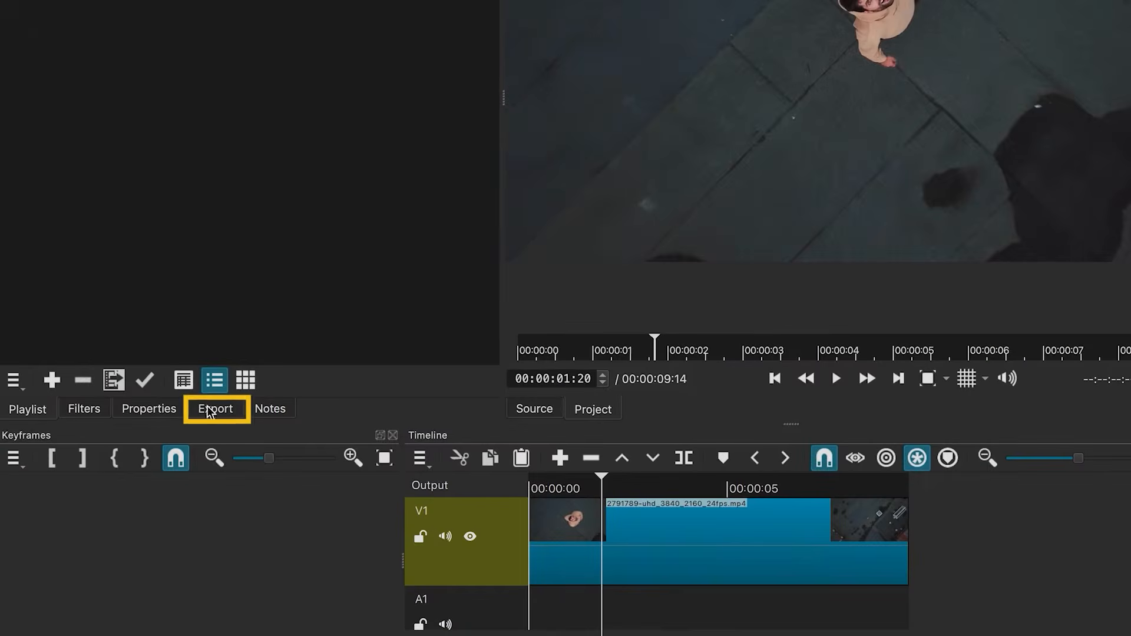
Step: Choose the H.264 Main Profile export preset for the timeline and review its advanced video and audio settings
click(215, 414)
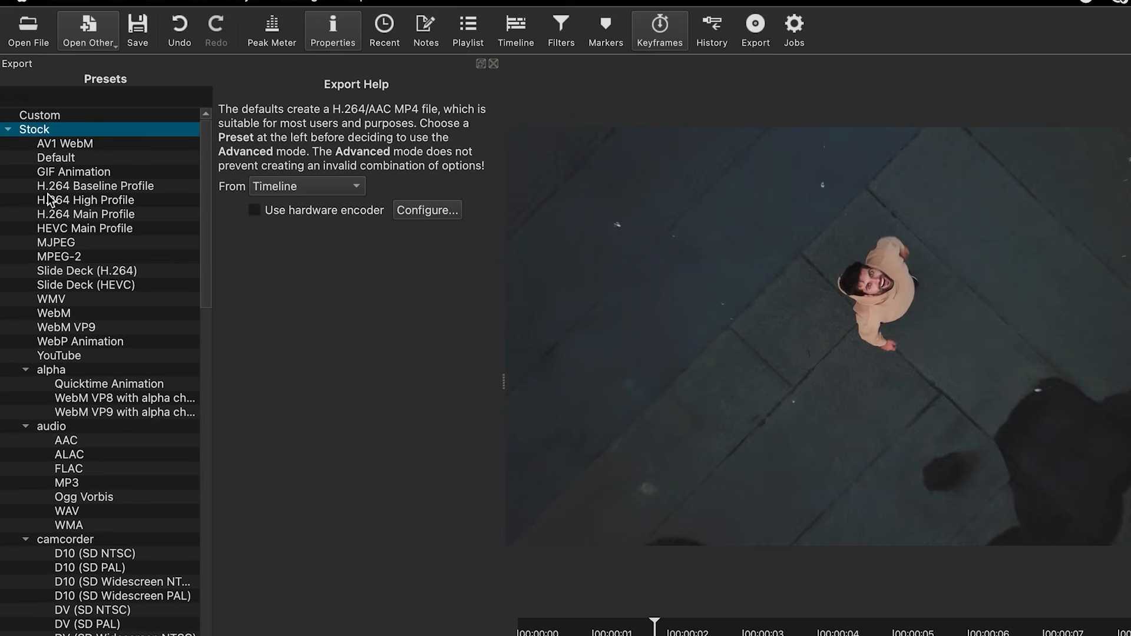
drag(202, 249, 214, 141)
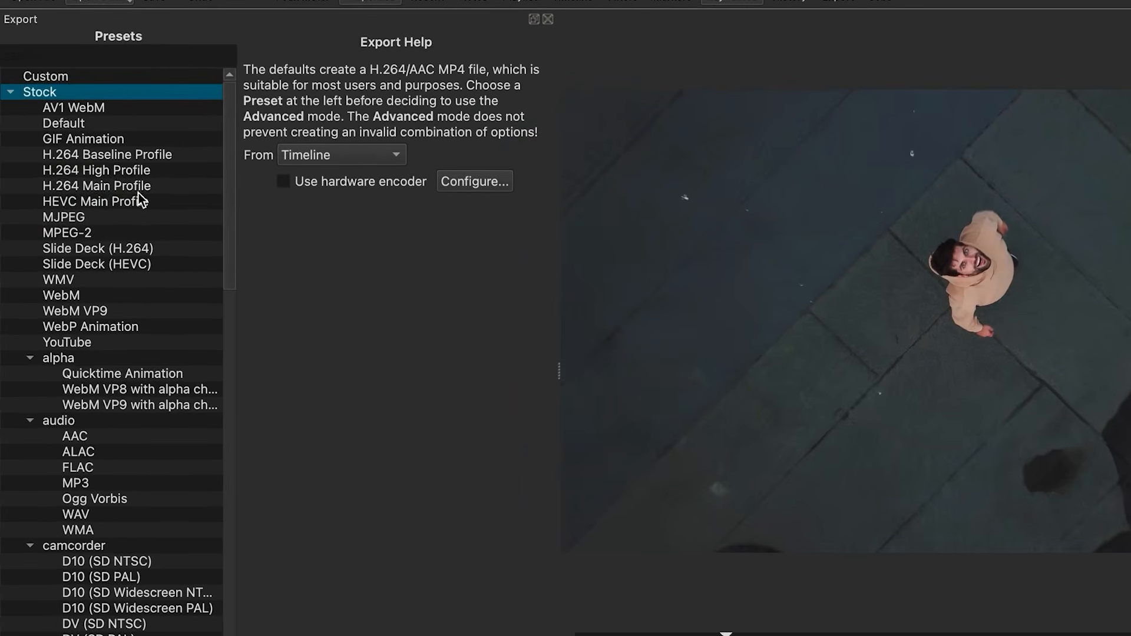
click(47, 188)
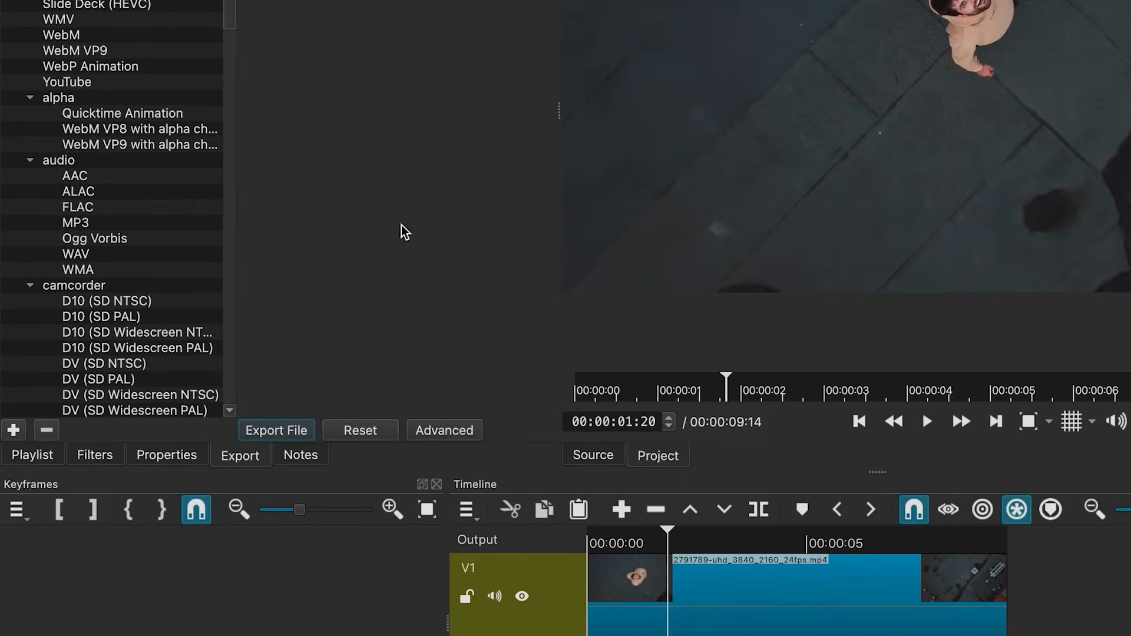
click(447, 431)
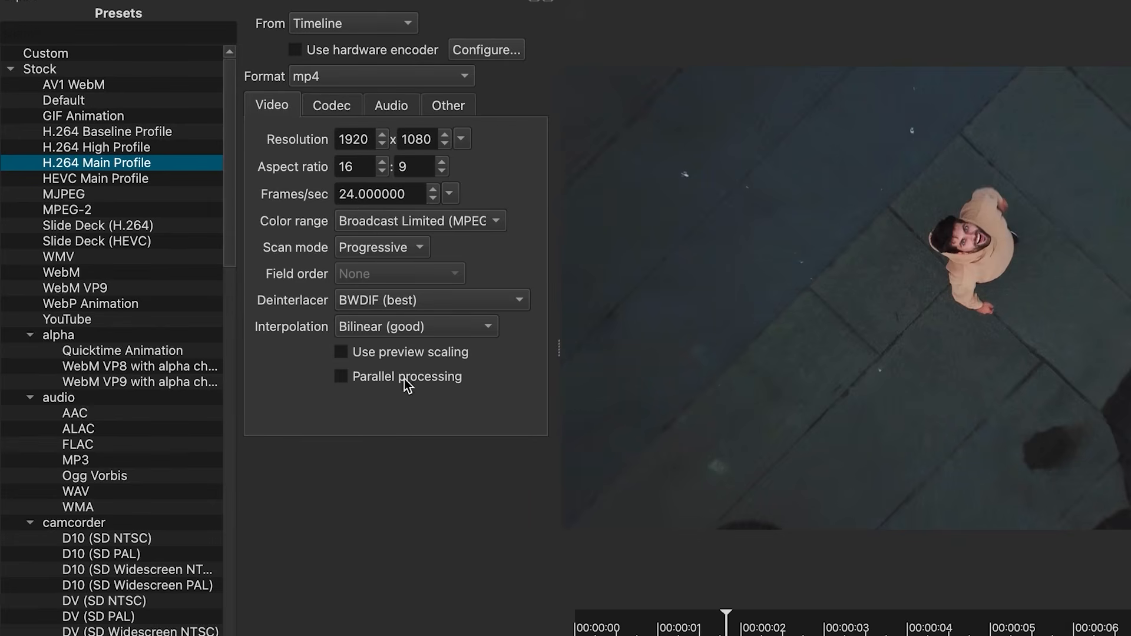
click(393, 109)
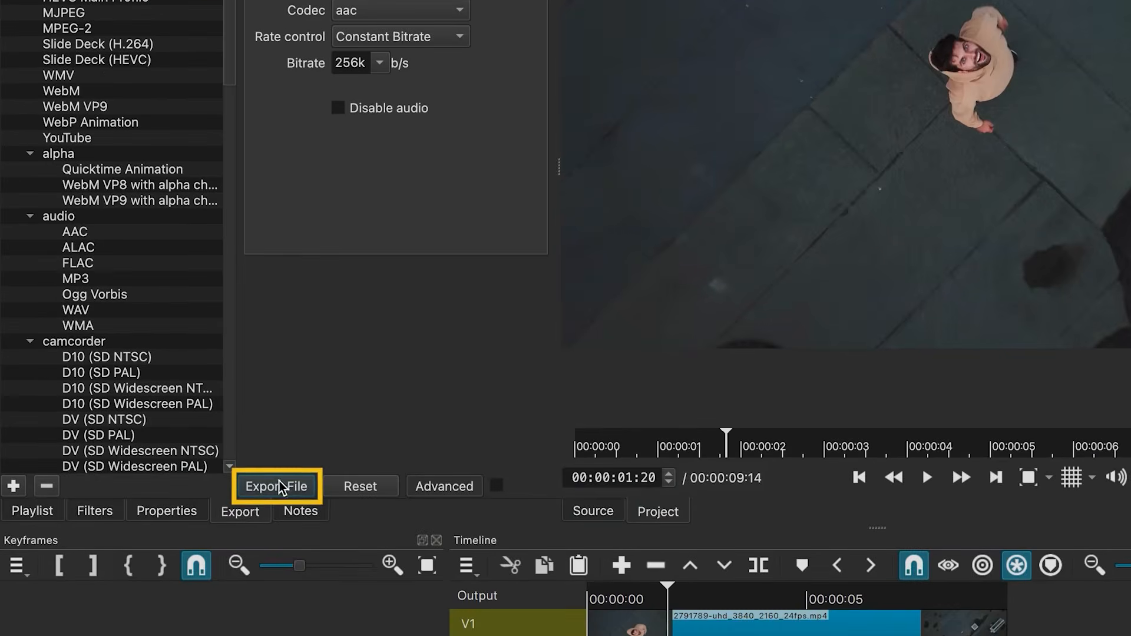
Step: Start exporting the file, examine the file name and destination folder choices with Demo video kept as the folder, and close the dialog
click(281, 488)
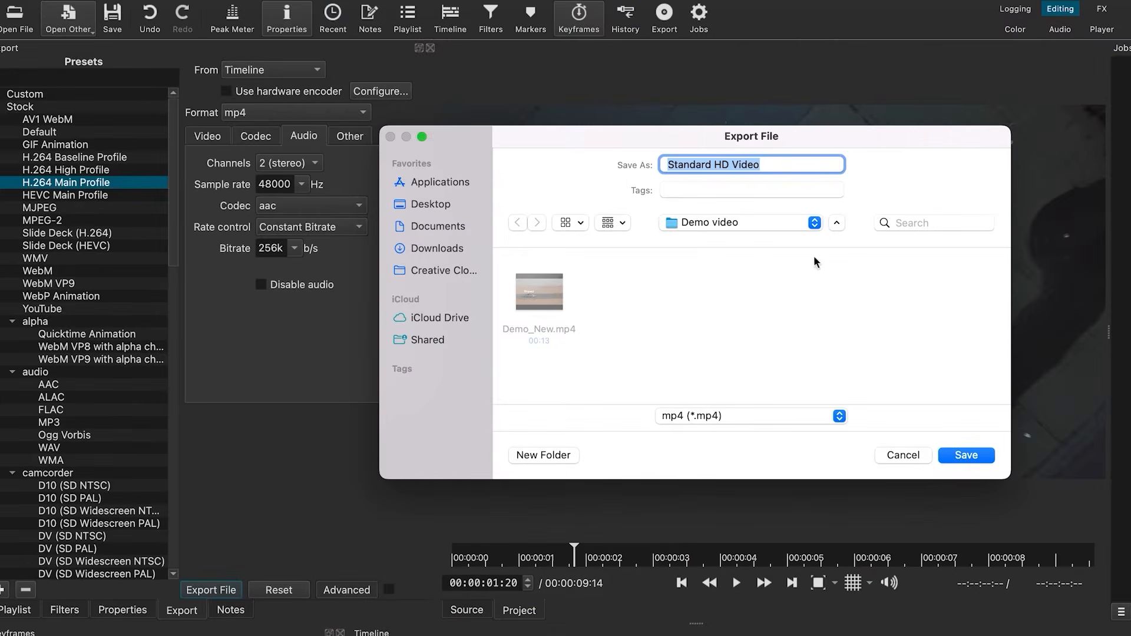
click(812, 224)
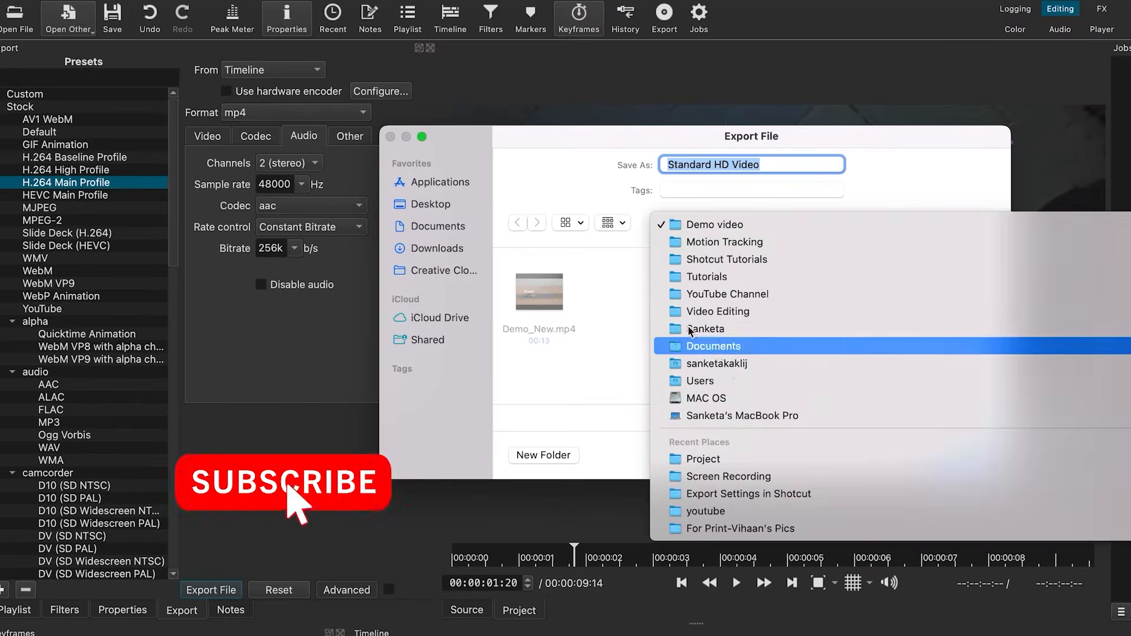
click(625, 313)
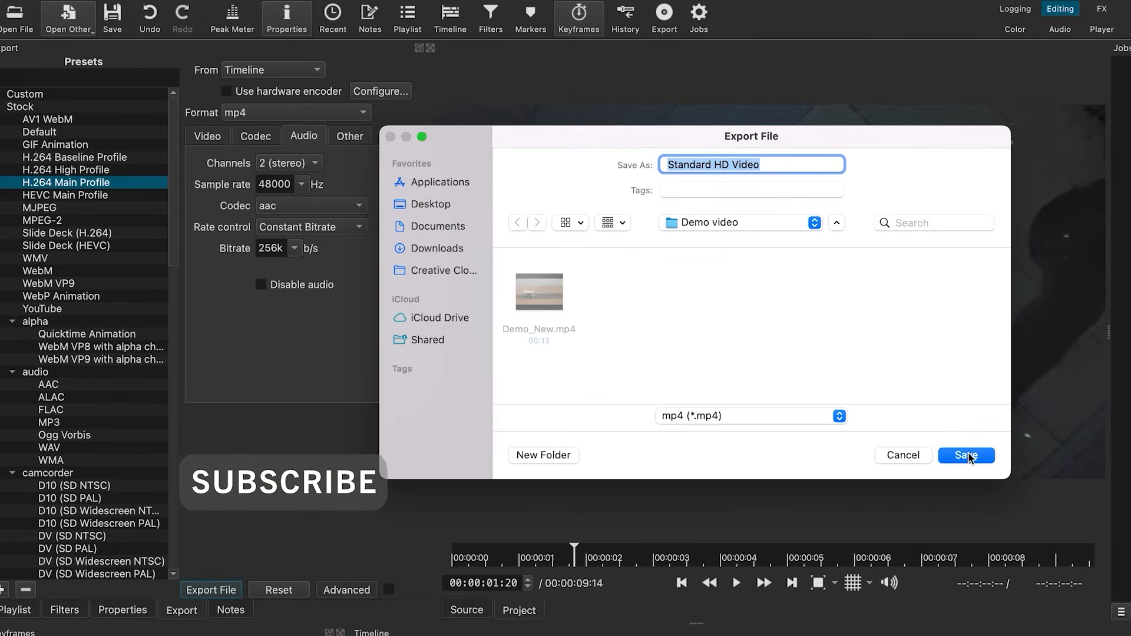
click(903, 455)
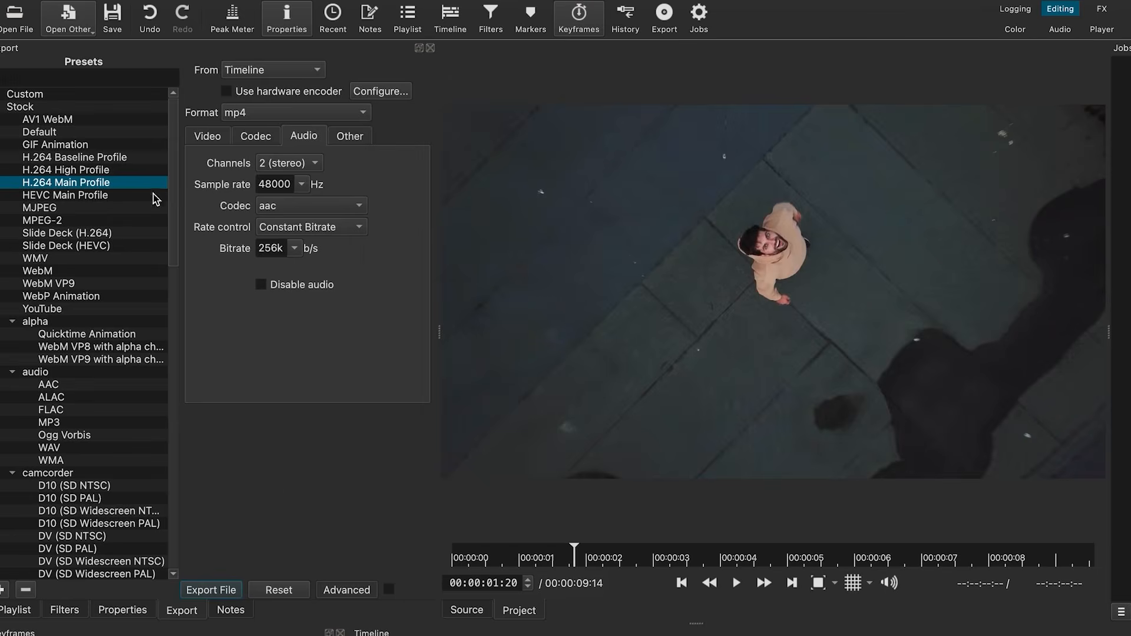
Step: Switch the export preset to YouTube and show its video settings
scroll(174, 228, down, 2)
click(50, 285)
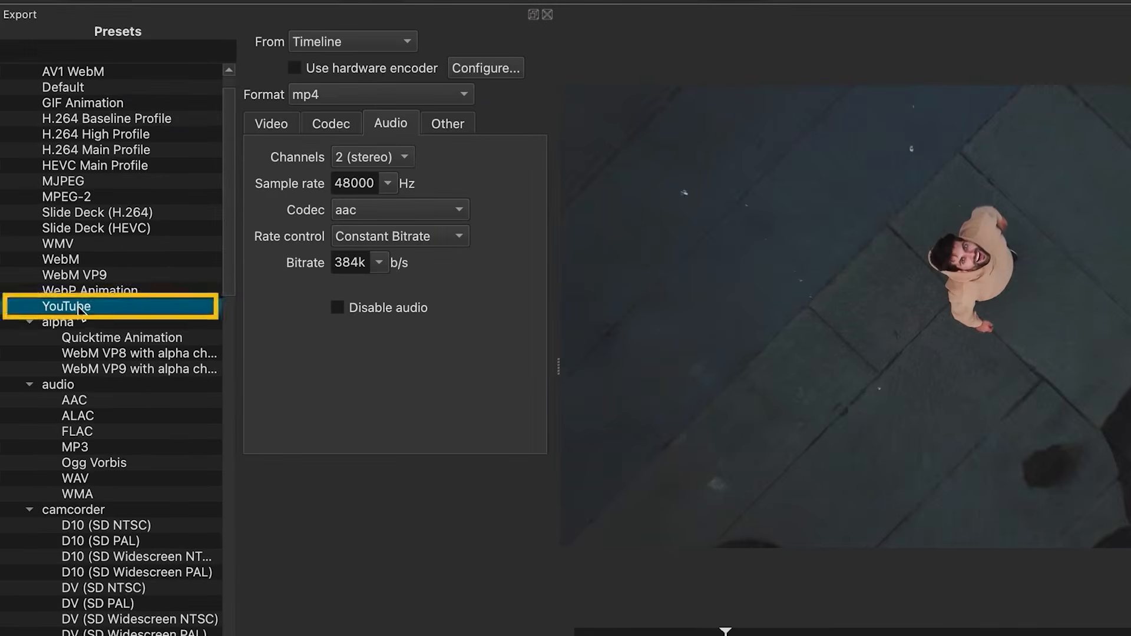
click(280, 126)
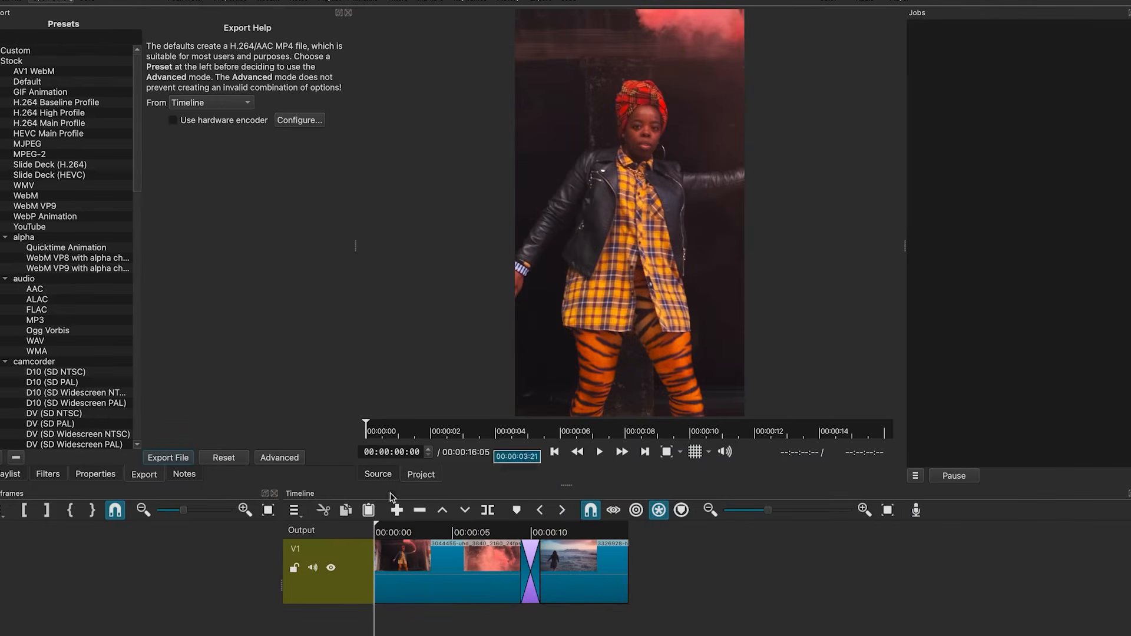
Step: Scrub through the vertical video to about 00:00:11:15, choose the H.264 Main Profile export preset and show its advanced settings
click(479, 521)
drag(480, 521, 555, 521)
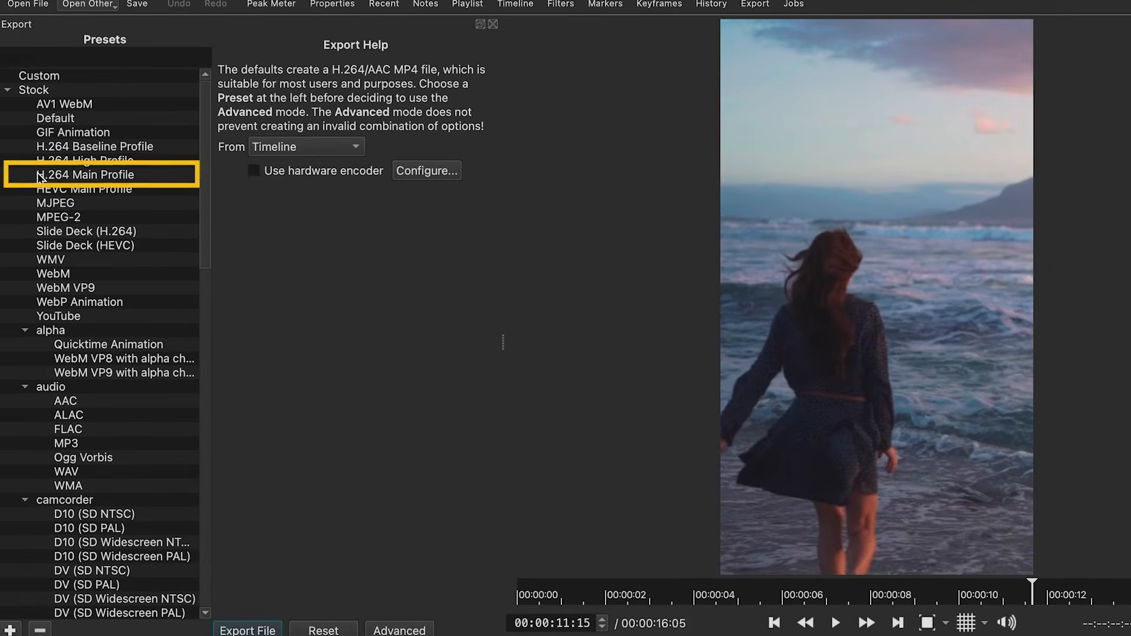
click(86, 175)
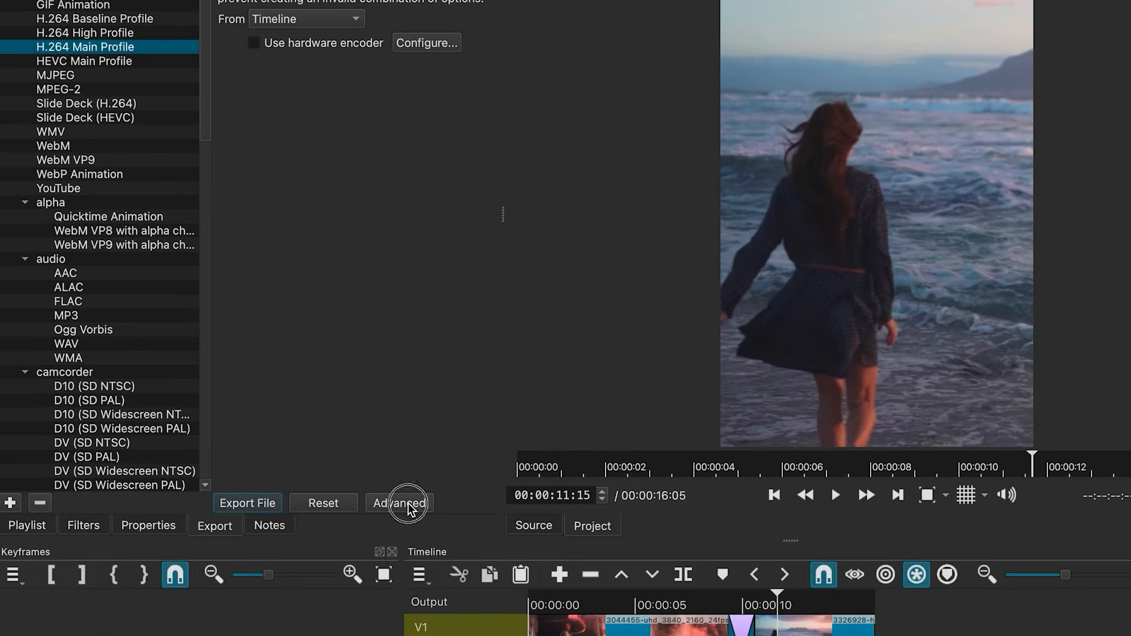
click(400, 503)
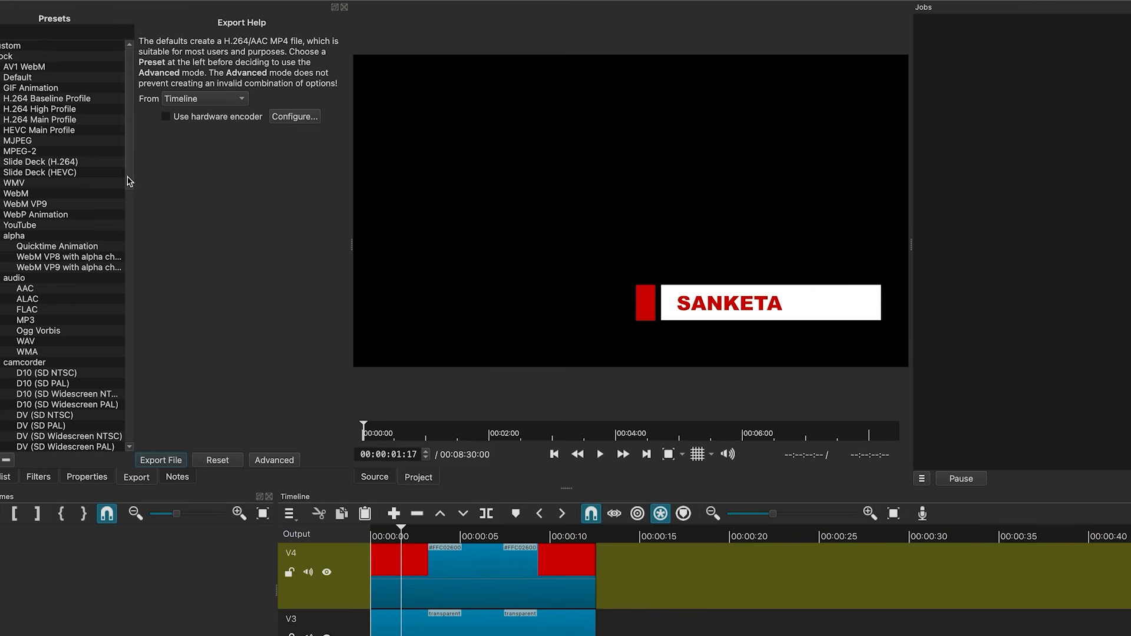
Step: Choose the Quicktime Animation alpha export preset with advanced settings shown, and play the title animation from near its start
scroll(128, 179, down, 1)
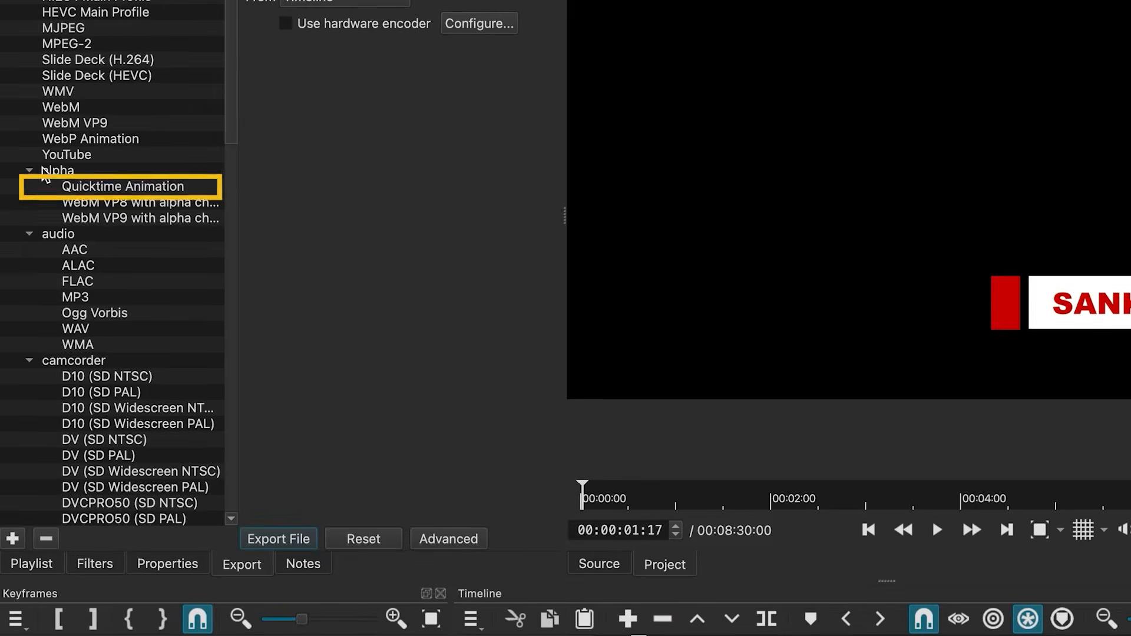
click(152, 192)
click(449, 533)
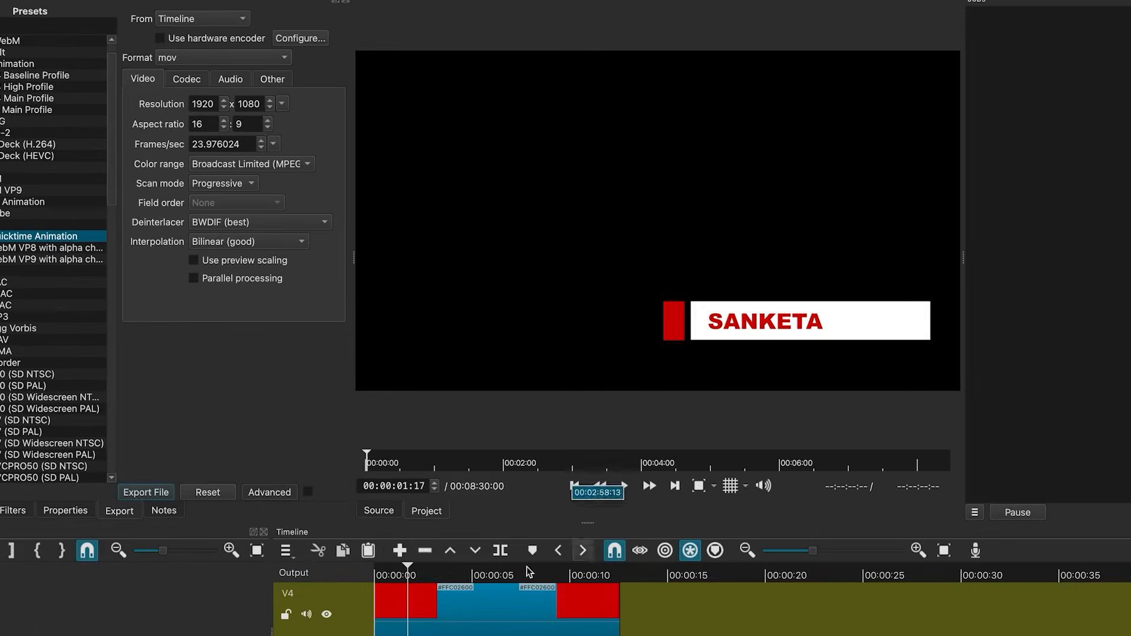
click(378, 571)
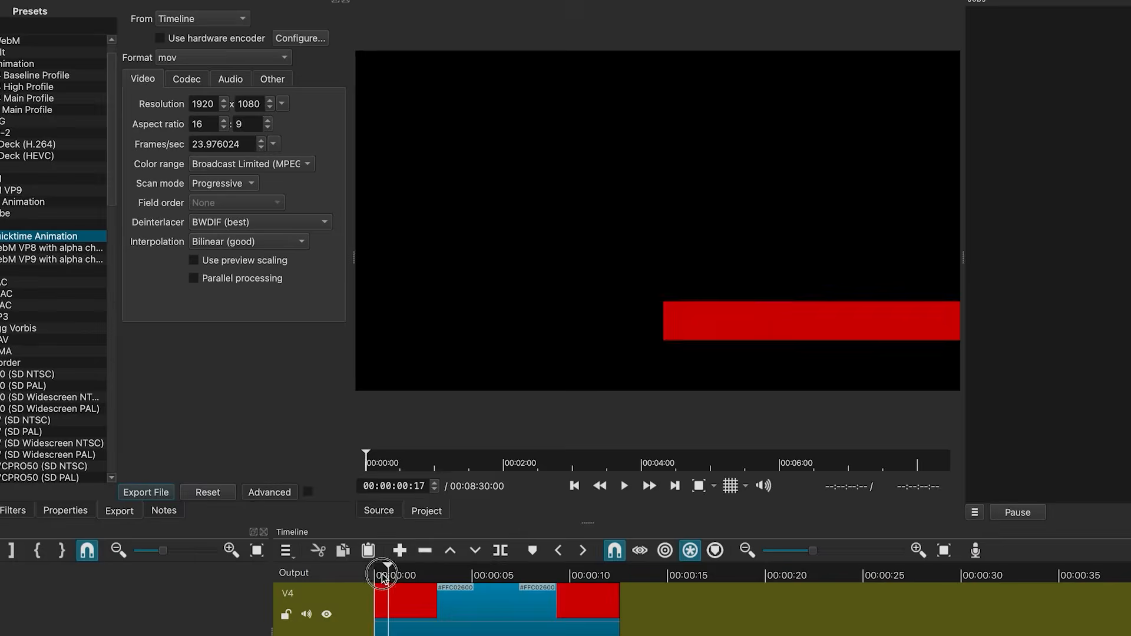
key(space)
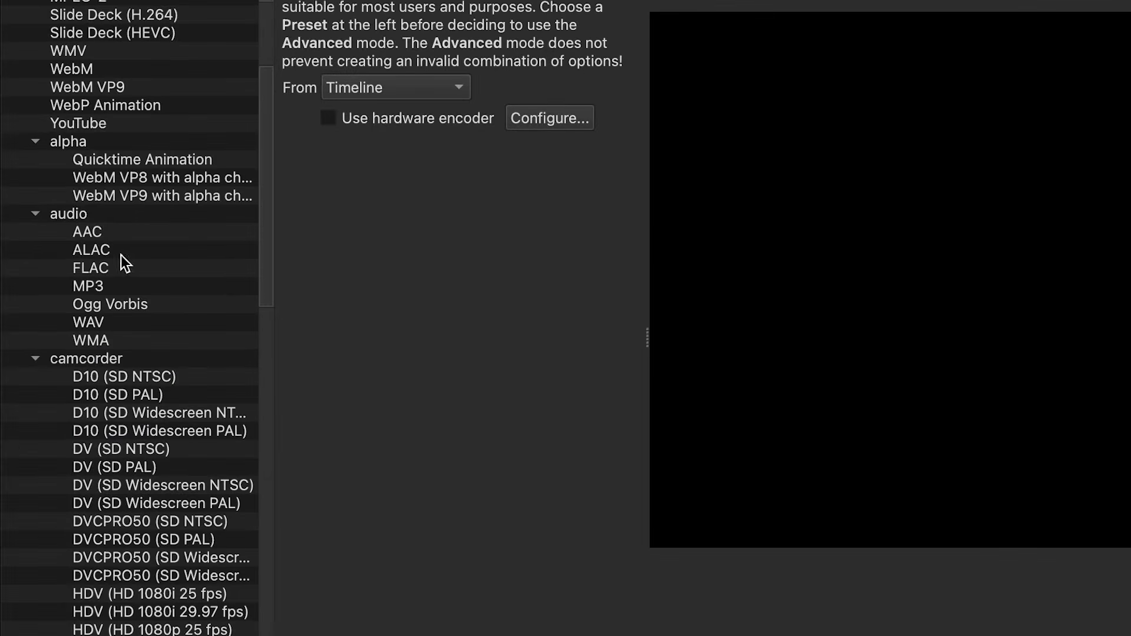
Step: Compare the MP3 and WAV audio export presets, review the advanced audio settings for MP3, and select WAV
click(89, 287)
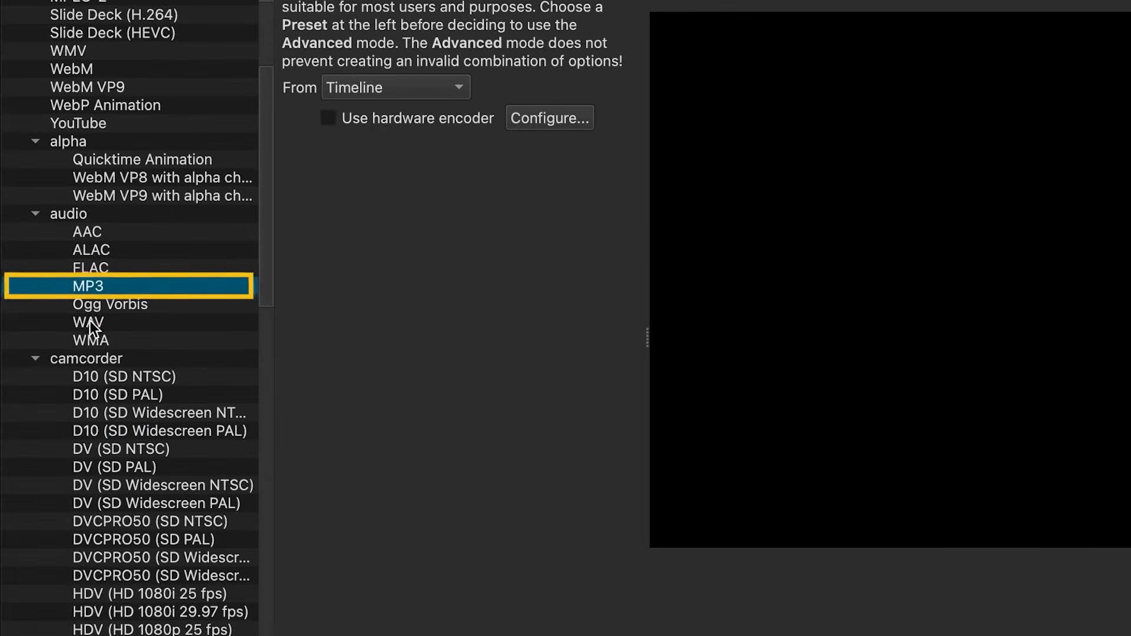
click(70, 324)
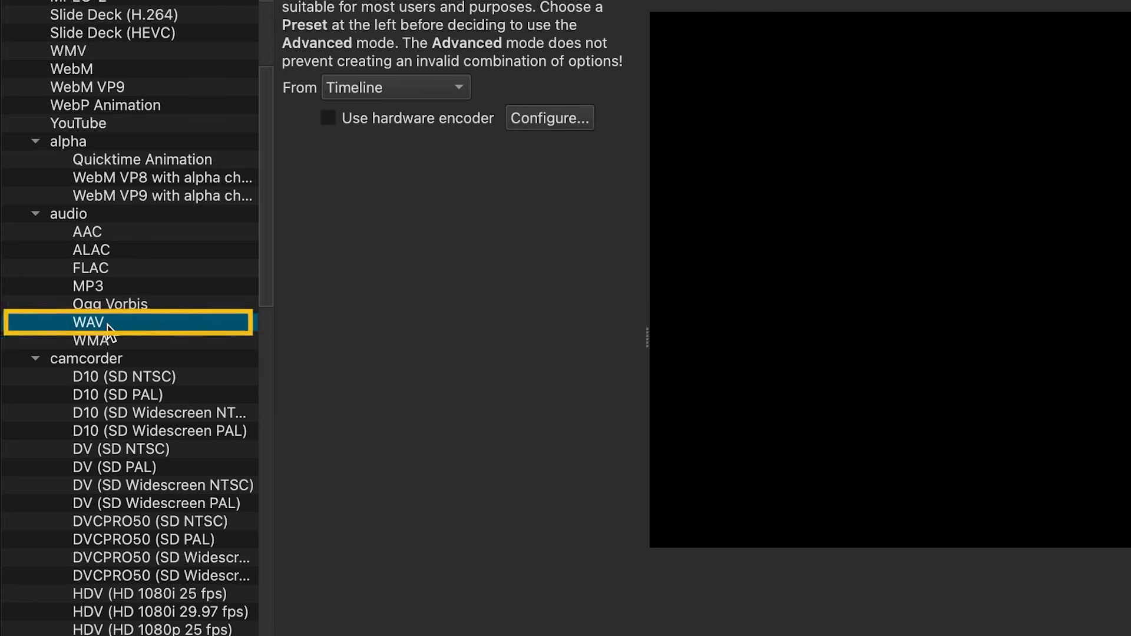
click(88, 286)
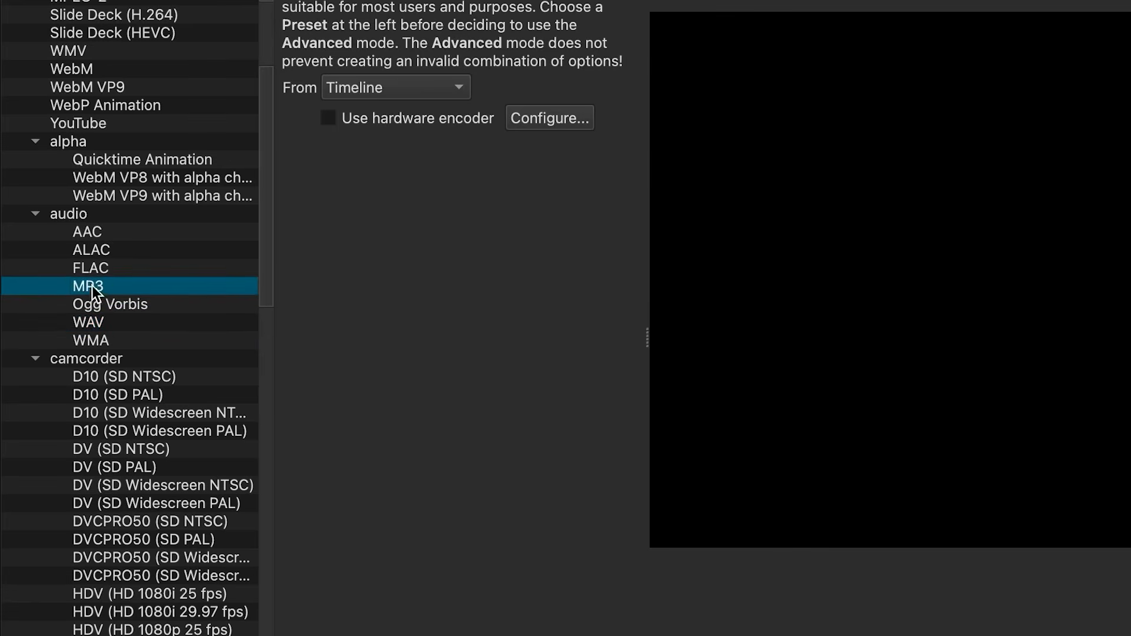
click(537, 555)
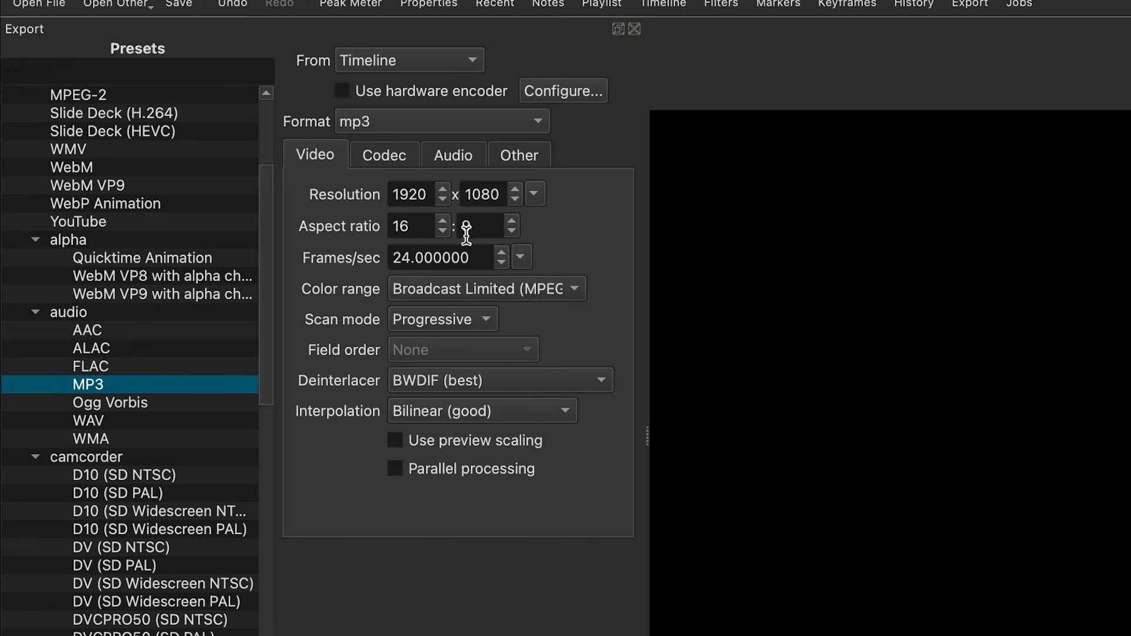
click(464, 156)
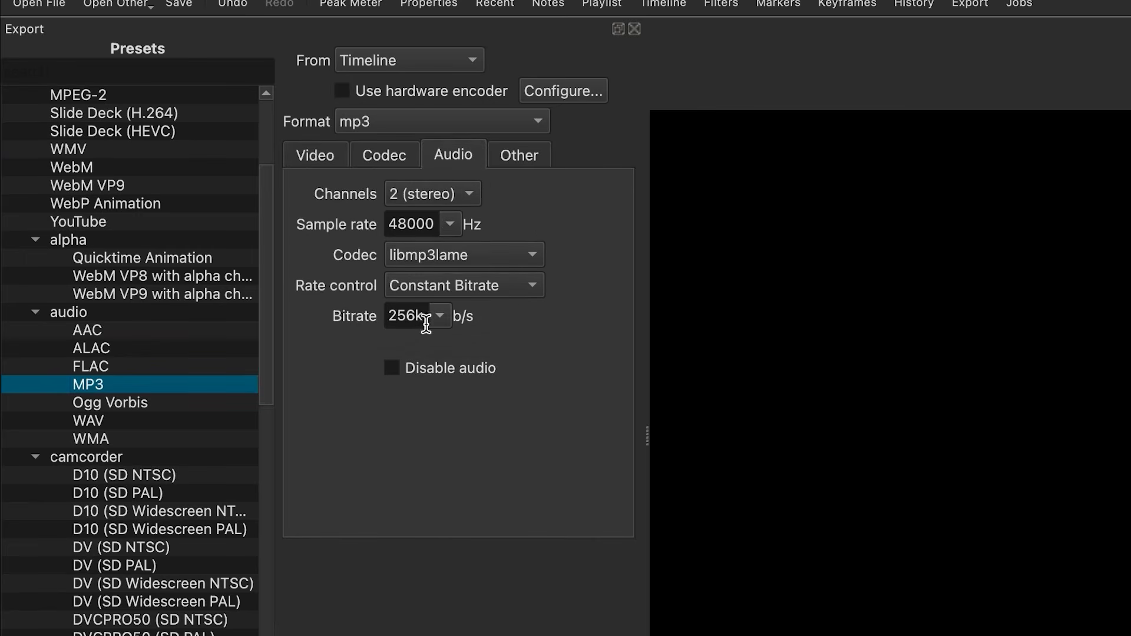
click(111, 420)
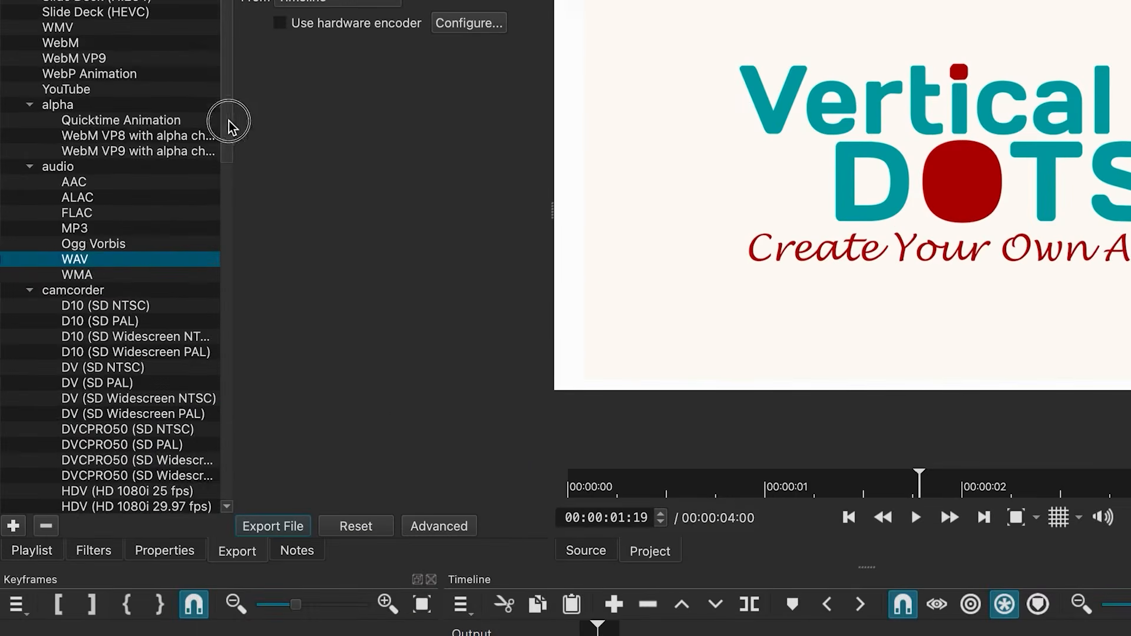
Step: Compare the JPEG and PNG stills export presets with advanced settings shown, and select PNG
drag(149, 191, 151, 372)
drag(236, 400, 246, 423)
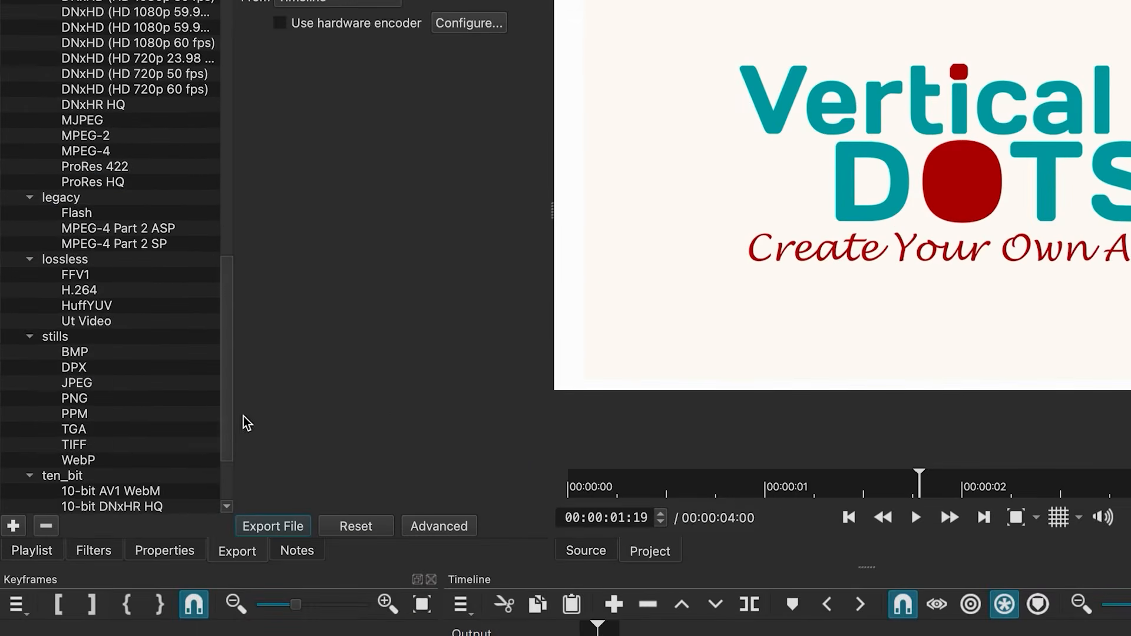
click(71, 384)
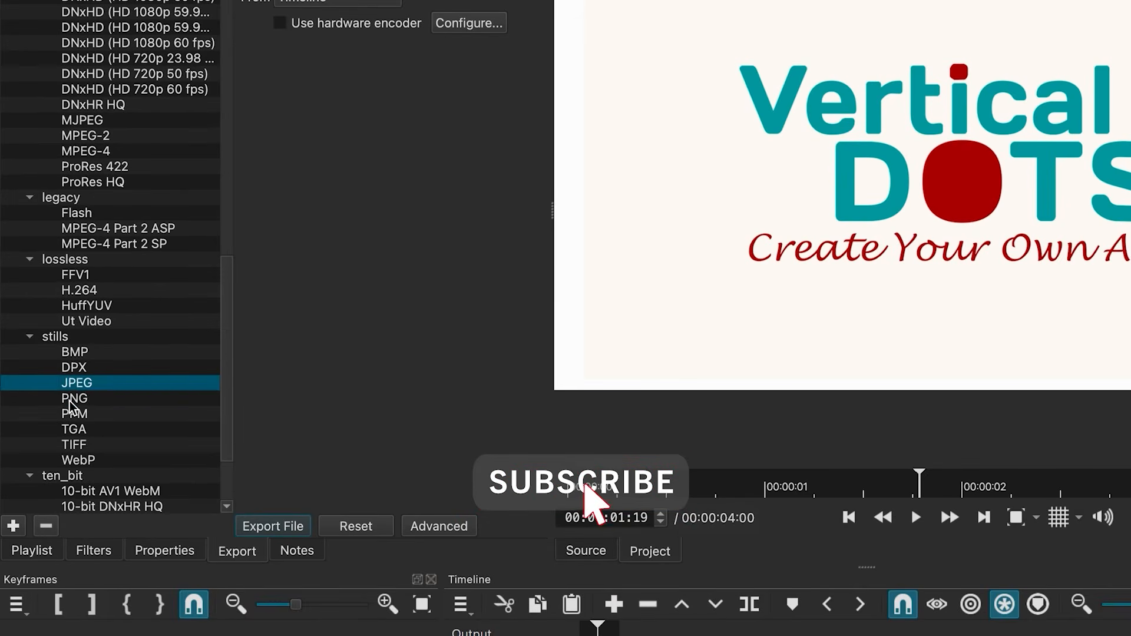
click(69, 399)
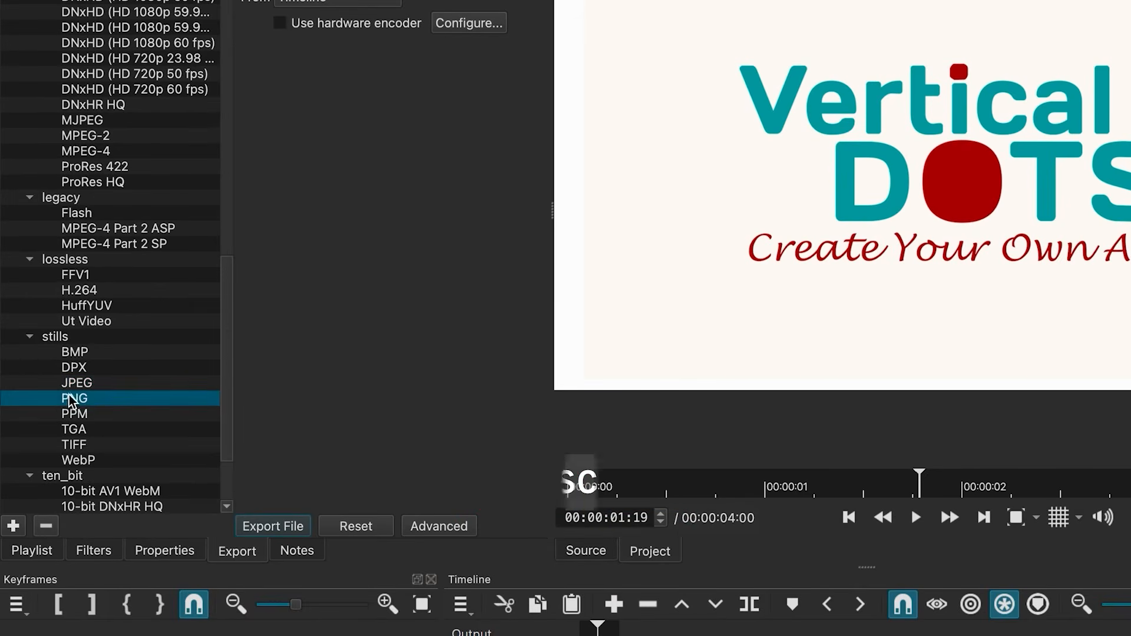
click(439, 526)
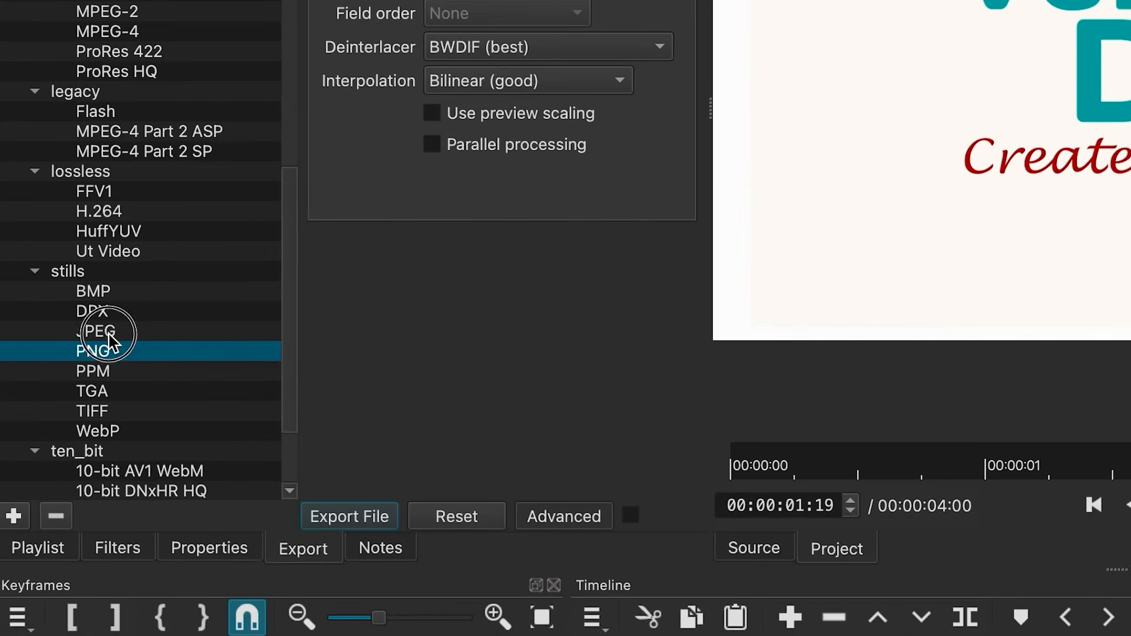
click(94, 382)
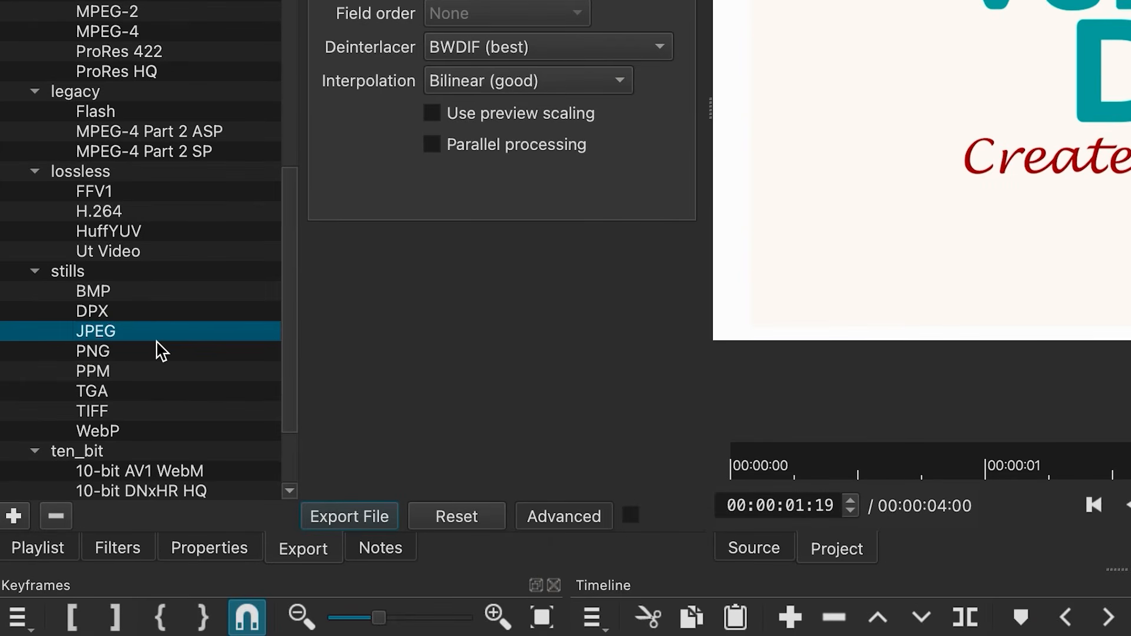
click(109, 356)
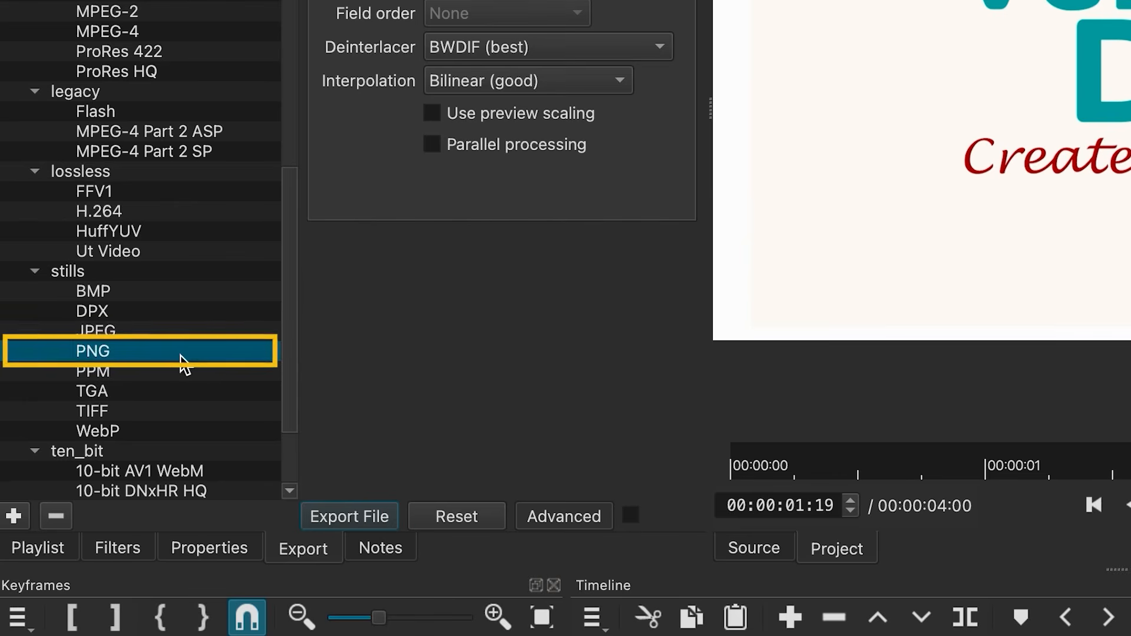